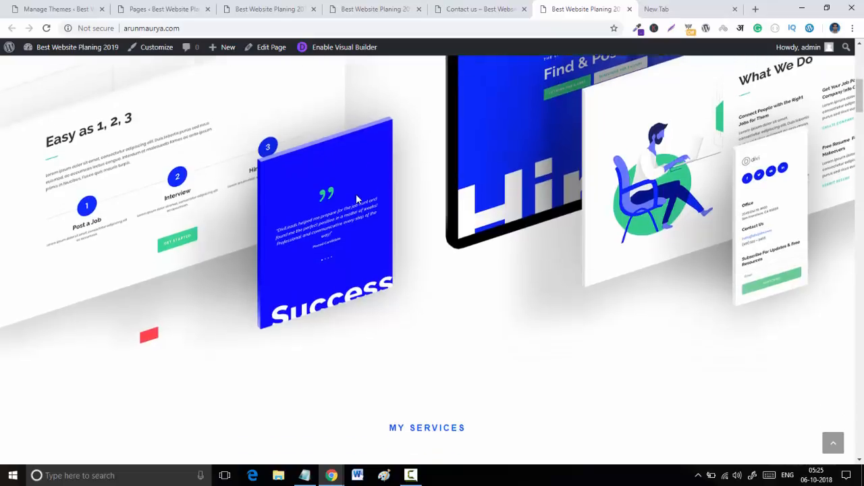
Step: Examine the website's home page, covering its services, process, featured work, About Me, statistics and project call-to-action sections down to the footer
scroll(357, 197, "down", 6)
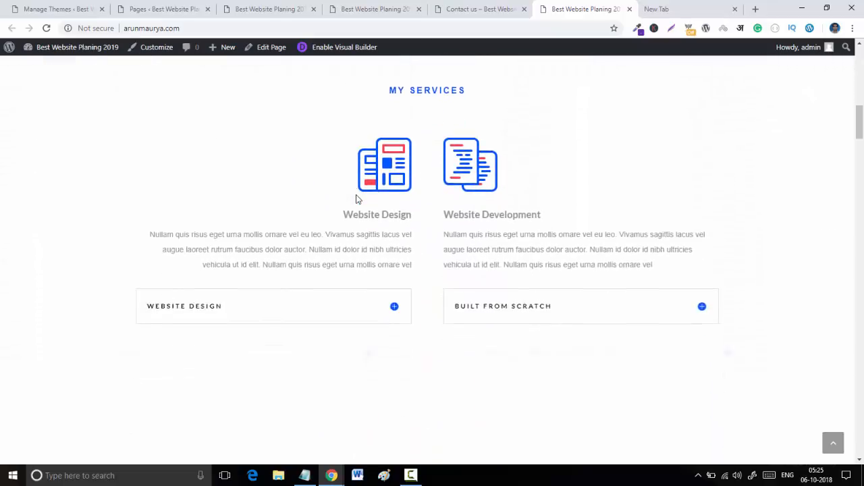
scroll(357, 196, "down", 4)
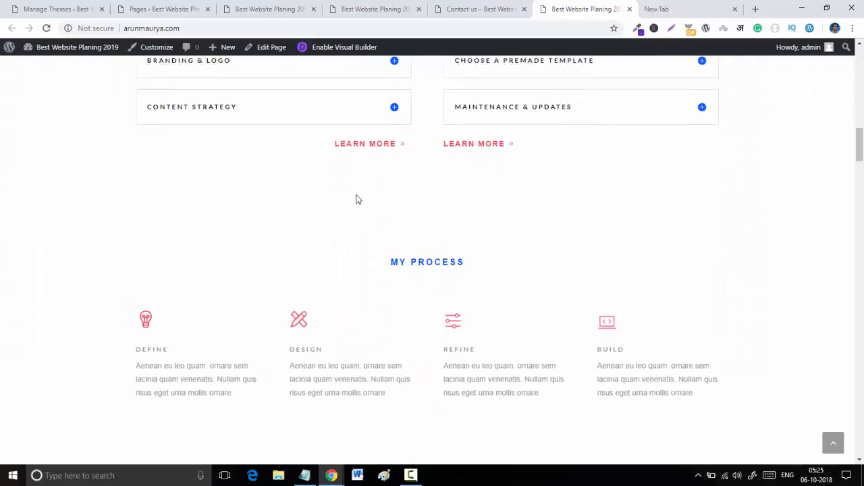
scroll(357, 199, "down", 7)
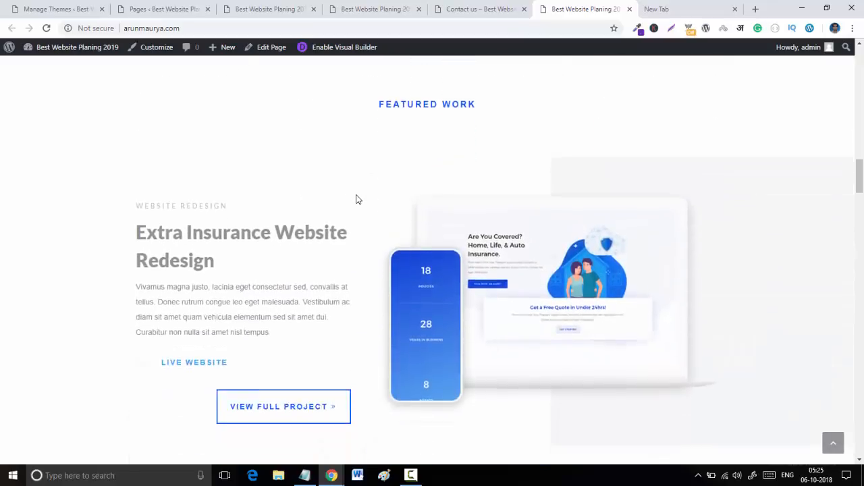
scroll(358, 199, "down", 8)
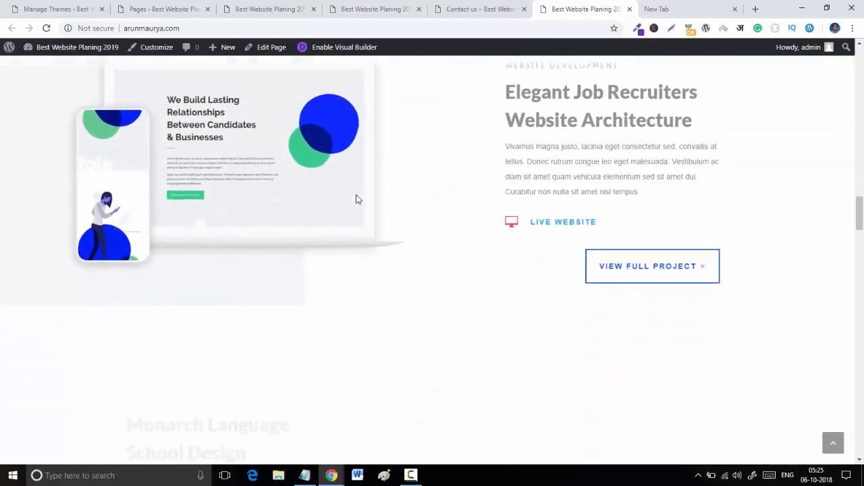
scroll(357, 199, "down", 8)
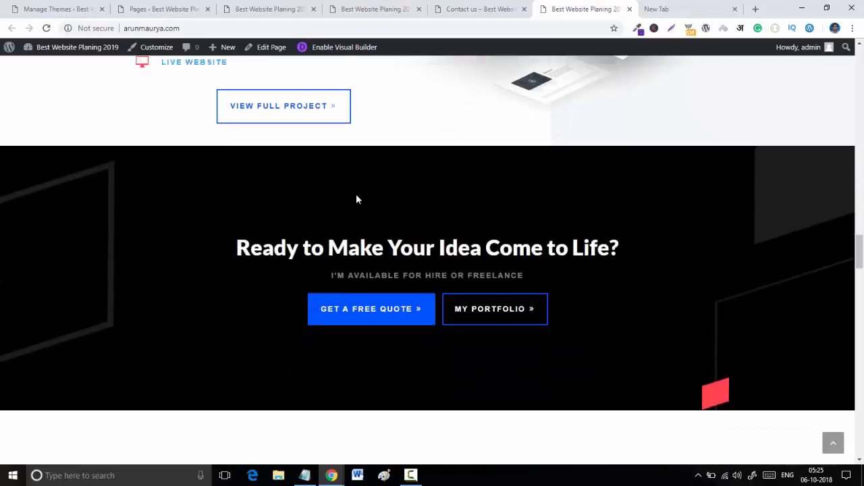
scroll(357, 199, "down", 7)
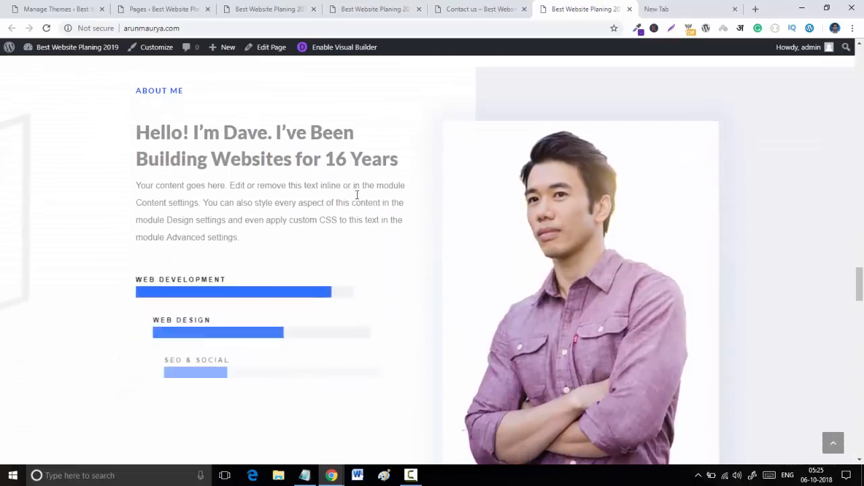
scroll(357, 199, "down", 7)
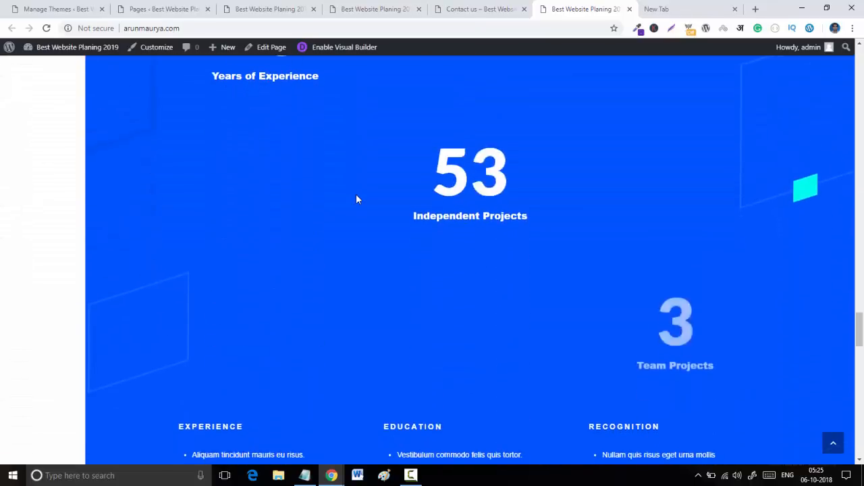
scroll(357, 200, "down", 9)
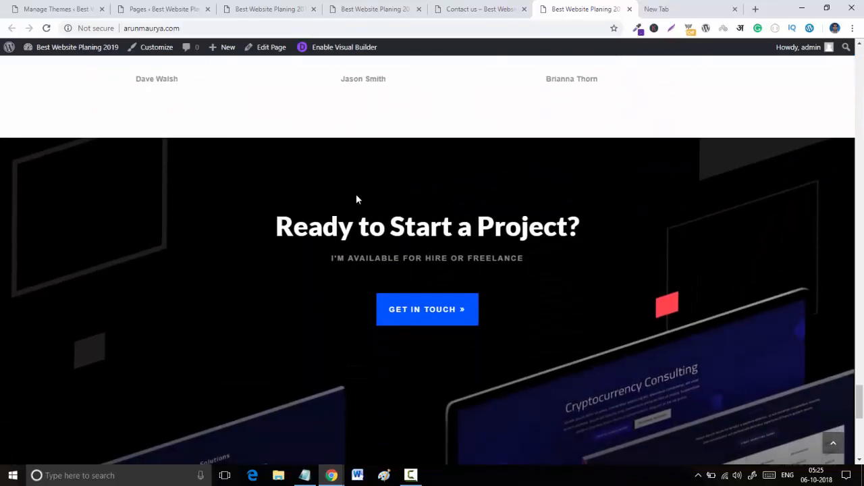
scroll(356, 198, "down", 5)
scroll(356, 199, "down", 3)
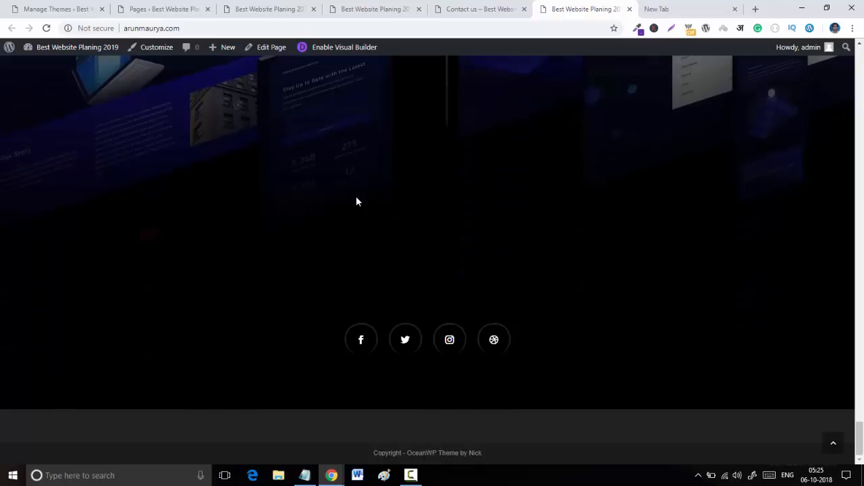
scroll(357, 200, "up", 4)
scroll(357, 201, "up", 18)
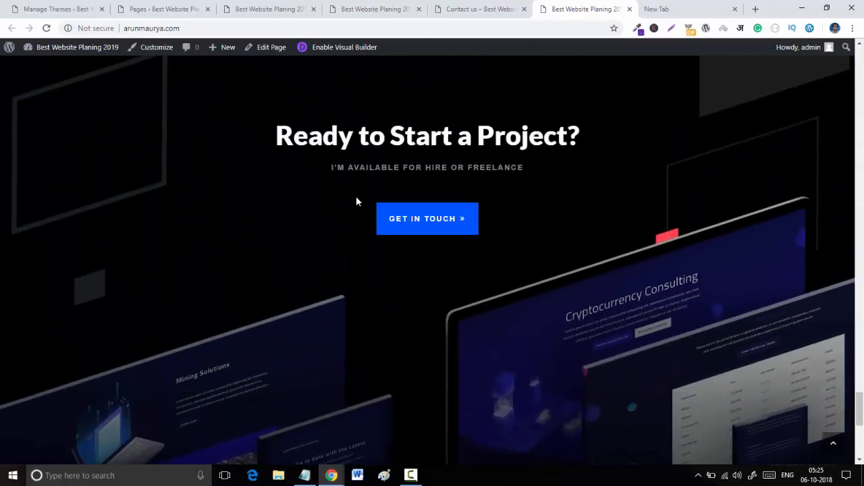
scroll(357, 201, "up", 20)
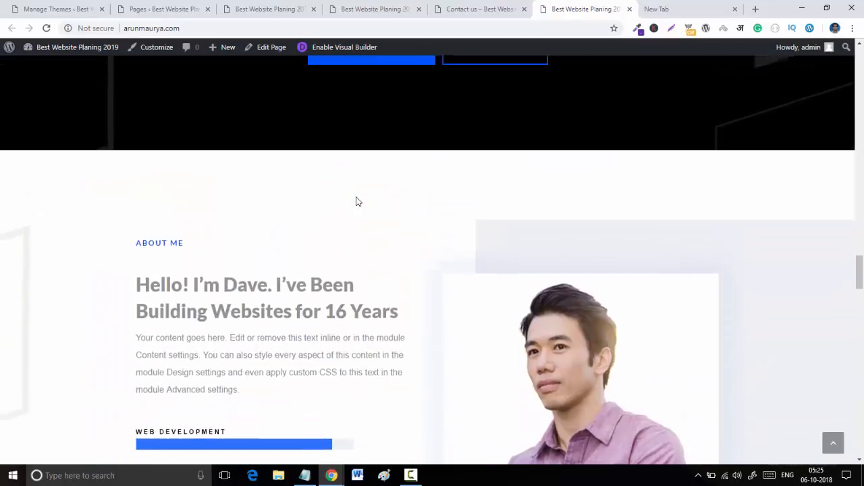
scroll(358, 201, "up", 10)
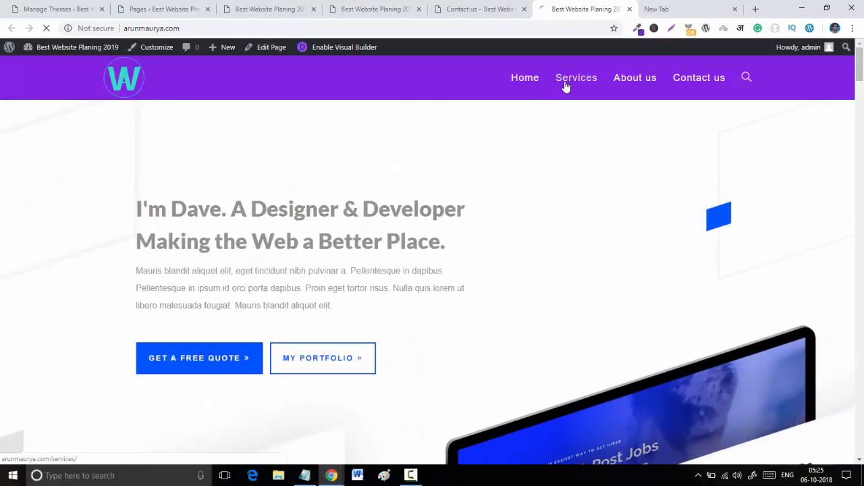
Step: Open the site's Services page and examine its web packages, package details, other packages and free estimate form
left_click(566, 86)
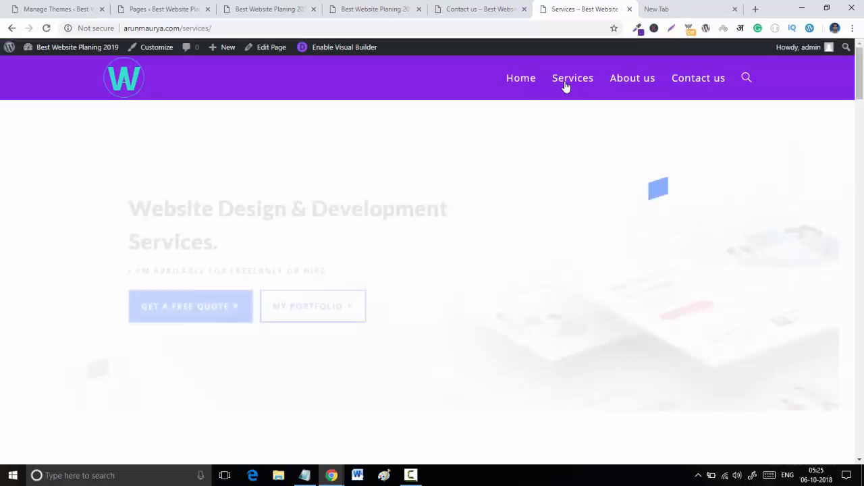
scroll(577, 218, "down", 3)
scroll(578, 218, "down", 10)
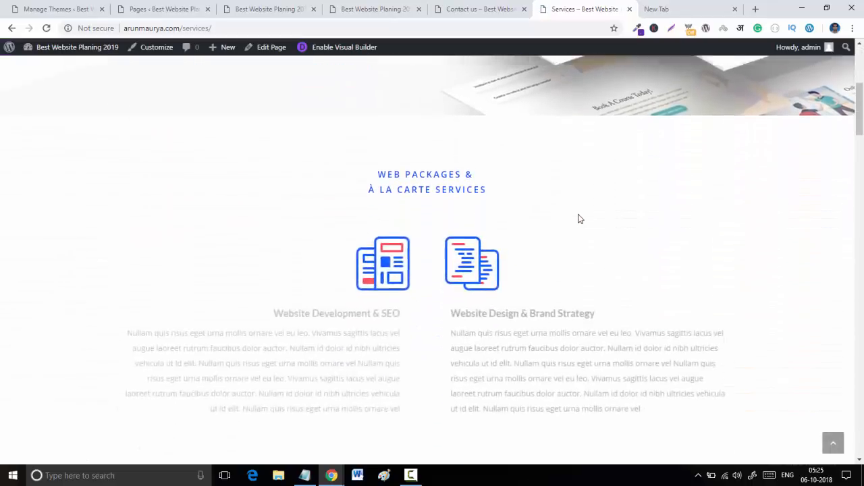
scroll(578, 218, "down", 10)
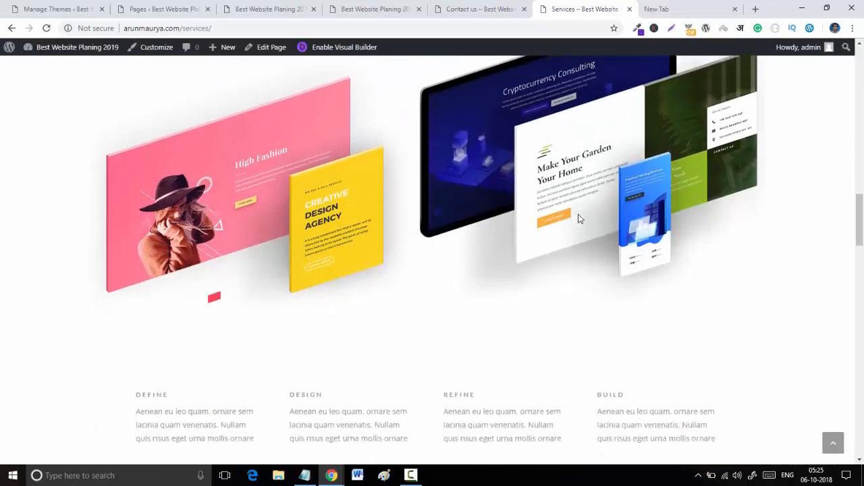
scroll(578, 218, "down", 10)
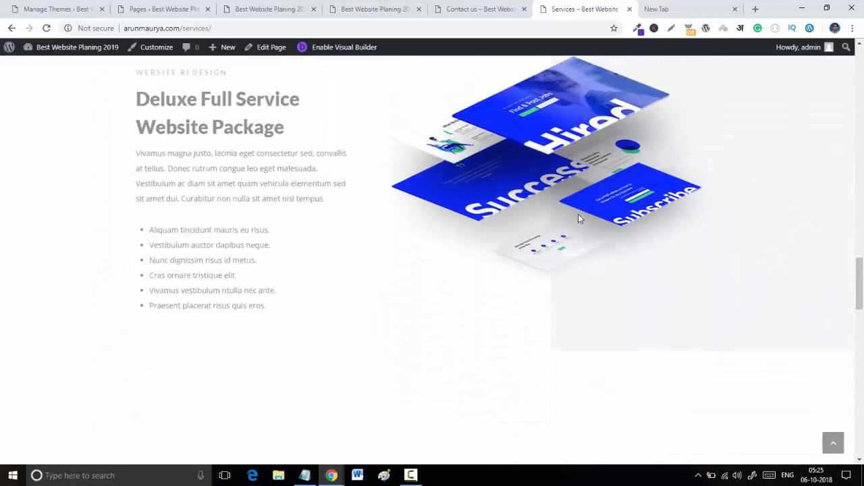
scroll(578, 219, "down", 10)
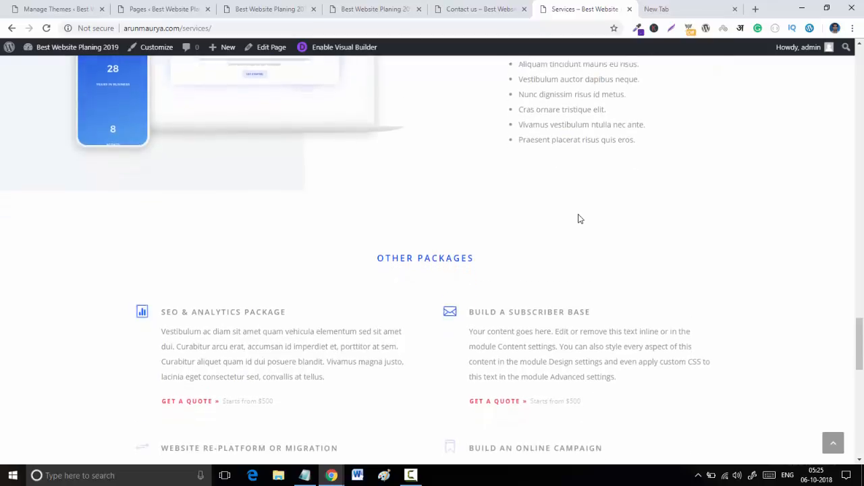
scroll(579, 214, "down", 3)
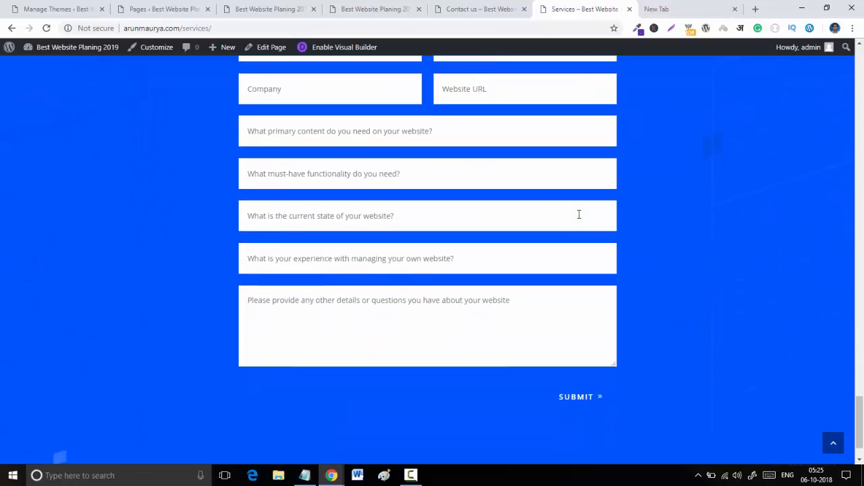
scroll(579, 214, "up", 15)
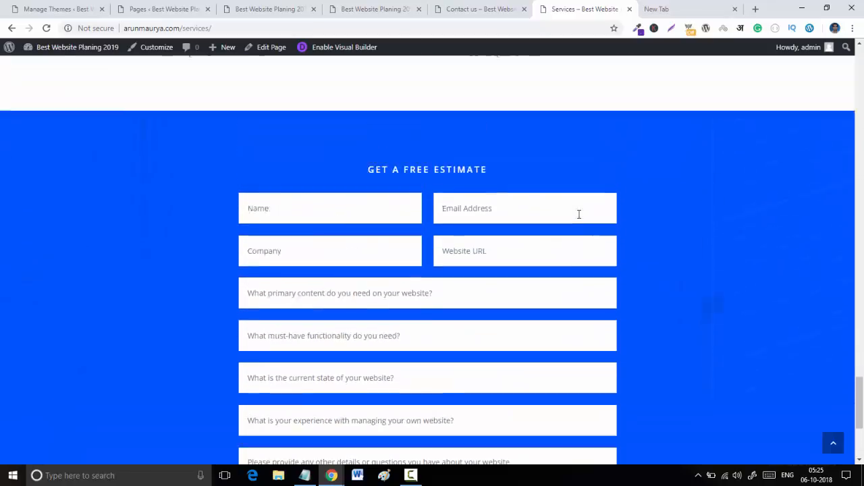
scroll(579, 216, "up", 15)
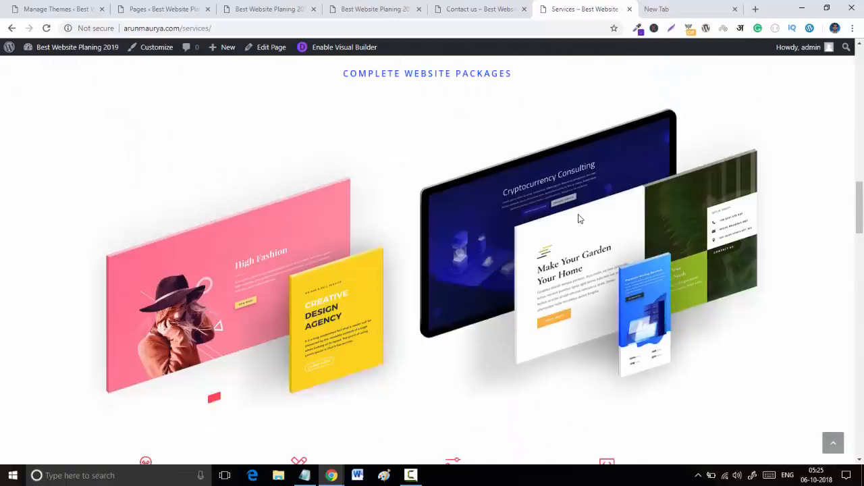
scroll(578, 217, "up", 10)
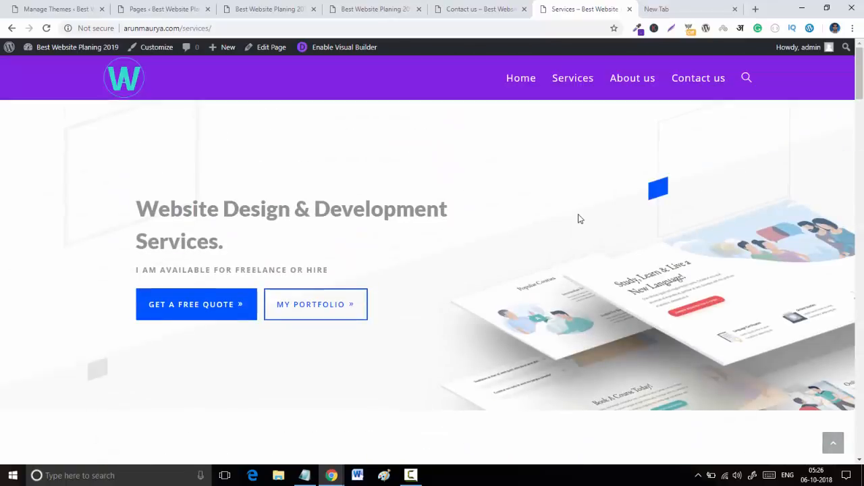
Step: Open the site's Contact us page and examine its contact info, message form, question list and closing call-to-action section
left_click(689, 82)
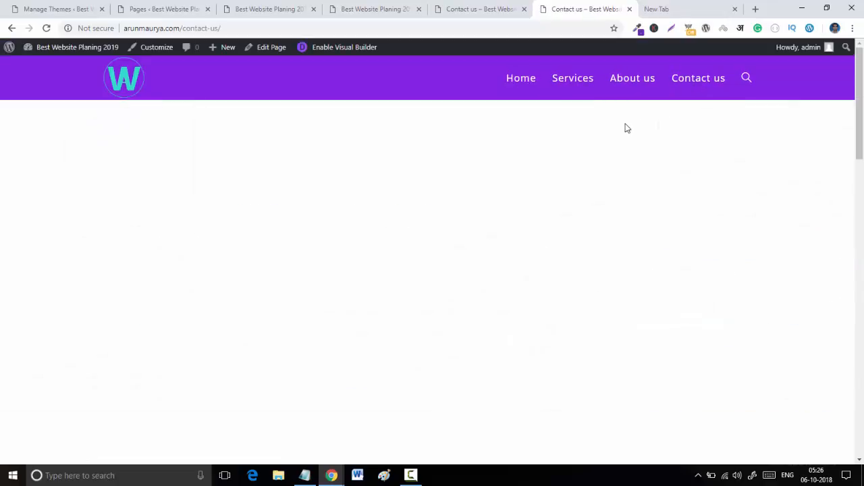
scroll(627, 129, "down", 6)
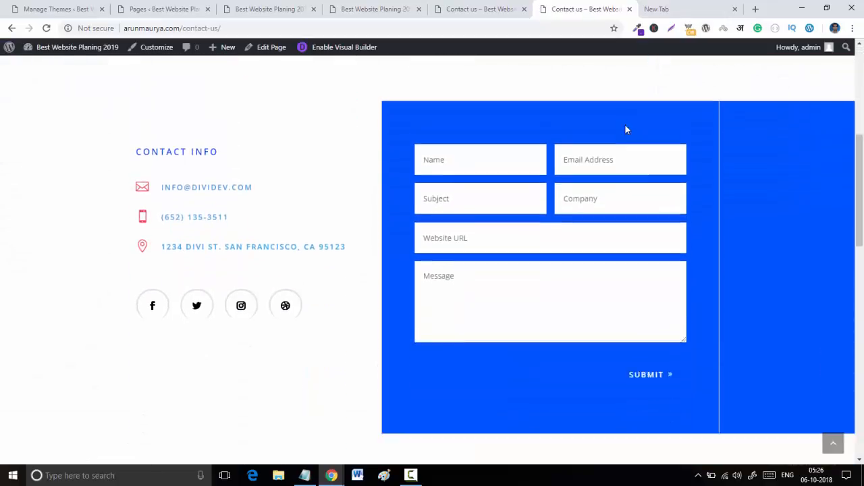
scroll(625, 130, "down", 10)
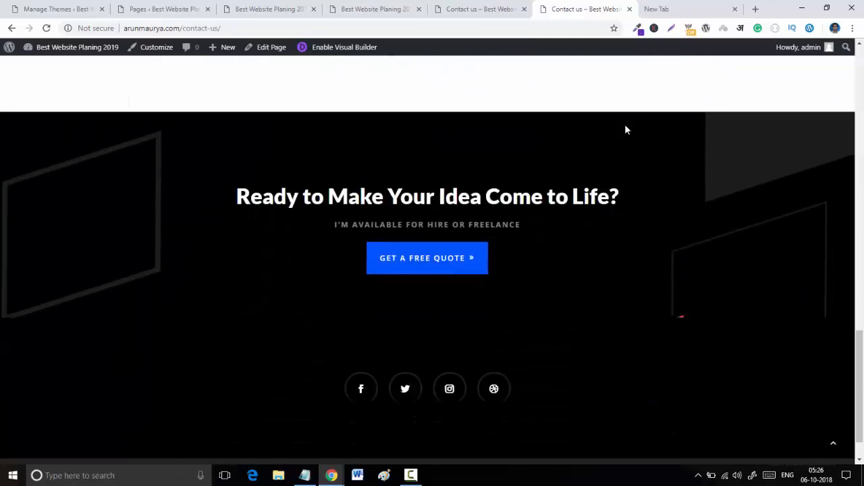
scroll(626, 130, "down", 1)
scroll(625, 130, "up", 2)
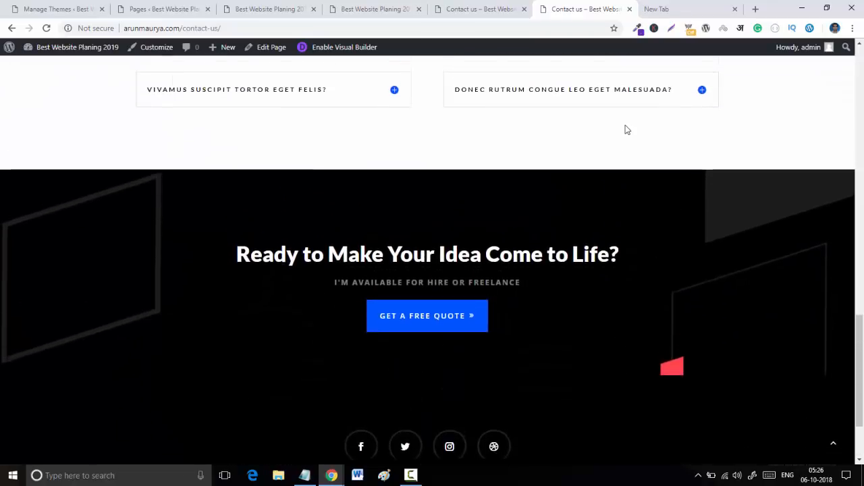
scroll(626, 129, "up", 1)
scroll(626, 128, "down", 2)
scroll(626, 128, "up", 2)
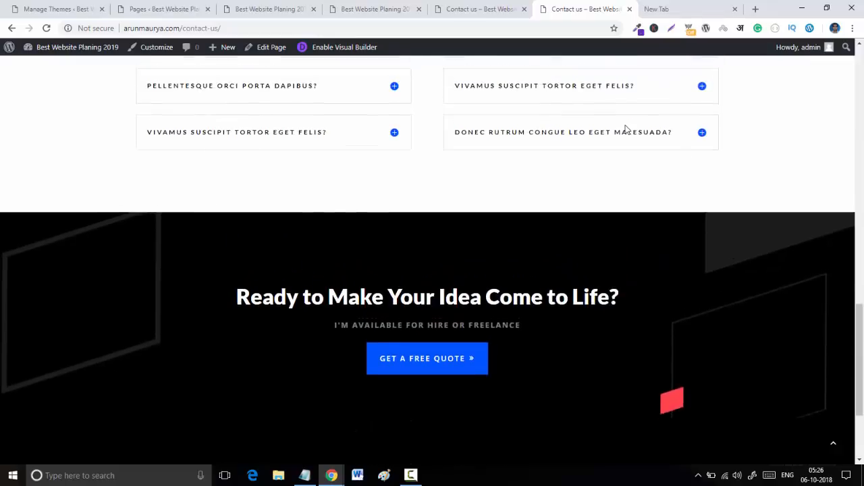
scroll(625, 128, "down", 2)
scroll(626, 128, "up", 2)
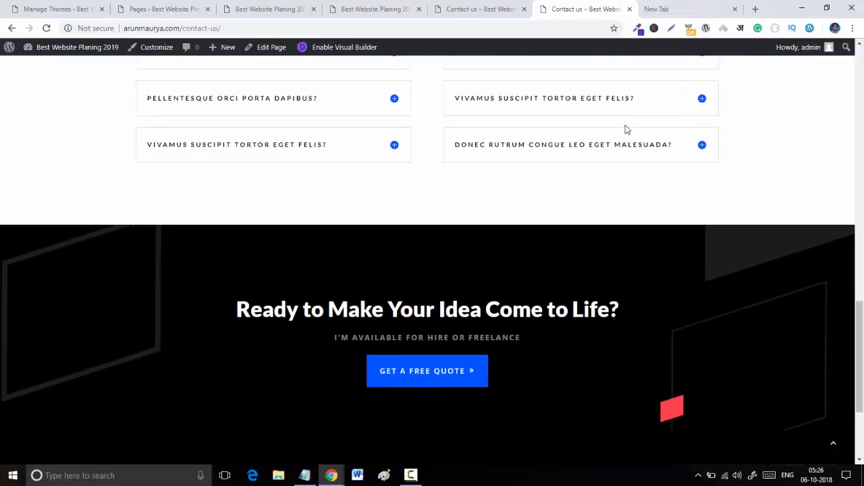
scroll(626, 129, "down", 2)
scroll(626, 129, "up", 2)
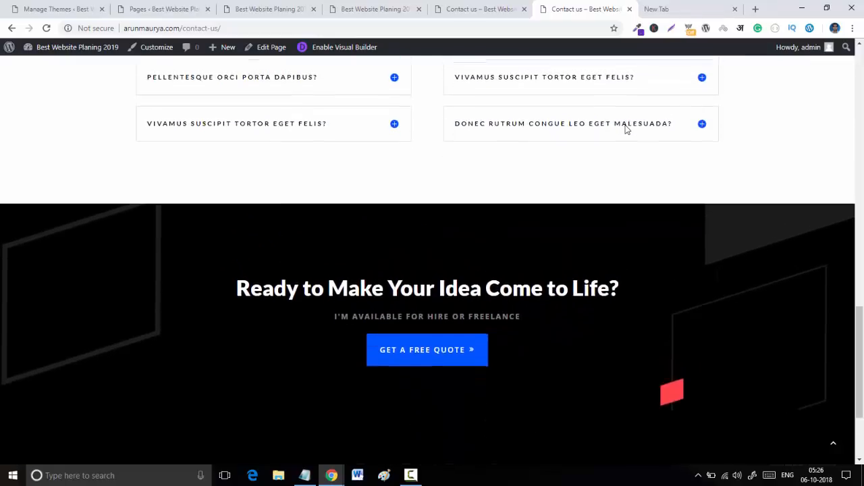
scroll(626, 129, "down", 2)
scroll(626, 128, "up", 2)
scroll(626, 128, "down", 2)
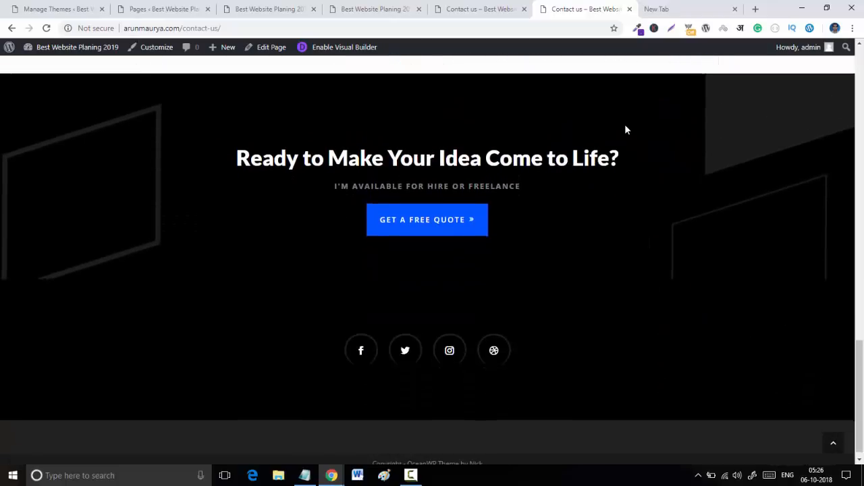
scroll(626, 130, "up", 4)
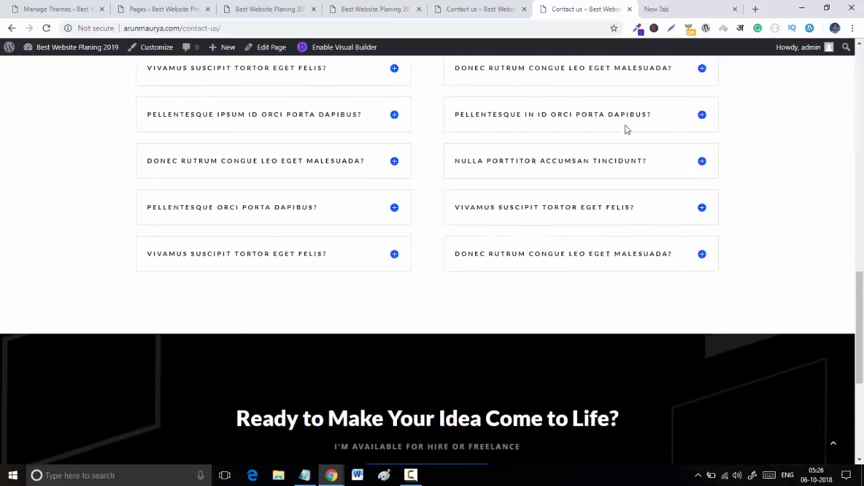
scroll(625, 129, "up", 10)
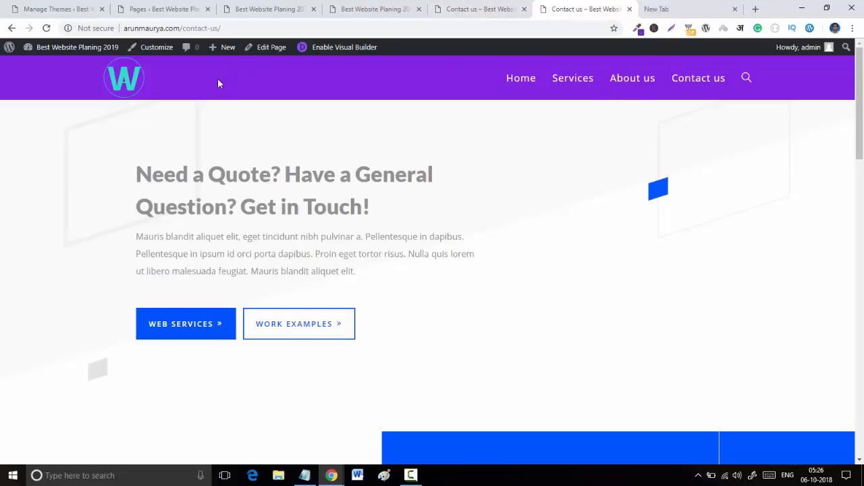
left_click(410, 475)
left_click(816, 423)
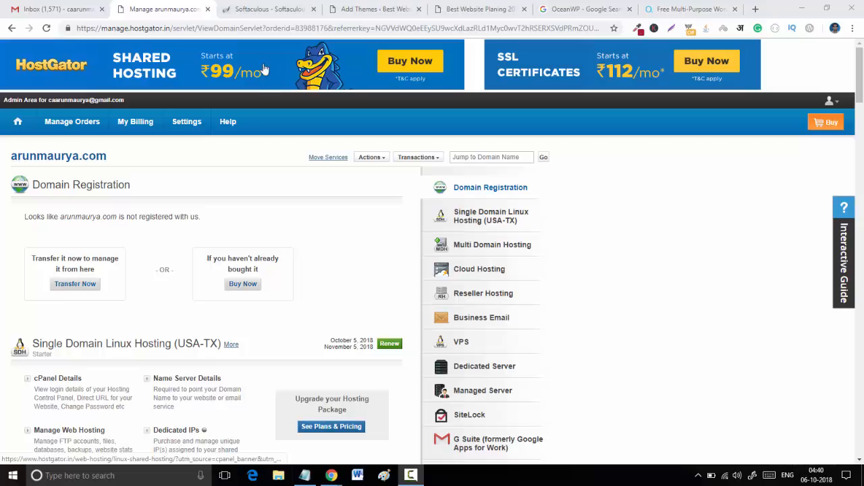
Step: Check the Gmail inbox for the HostGator and Softaculous messages, and return to the domain's HostGator management page to review its hosting order
left_click(54, 9)
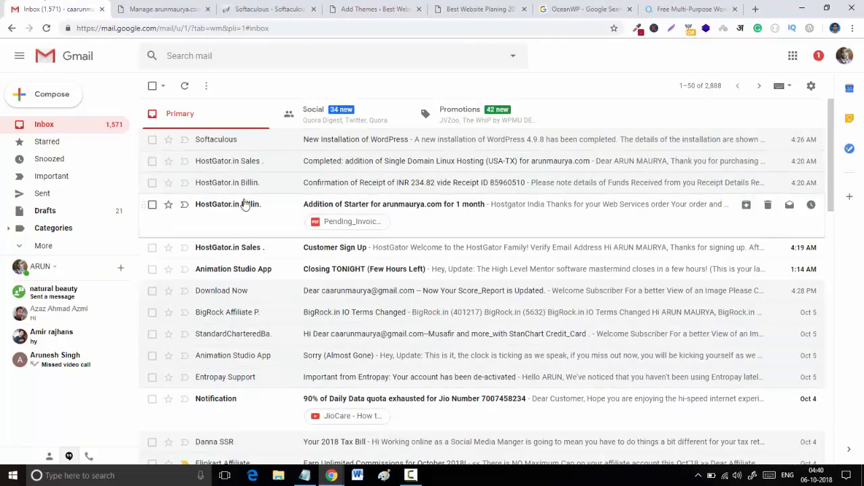
left_click(190, 7)
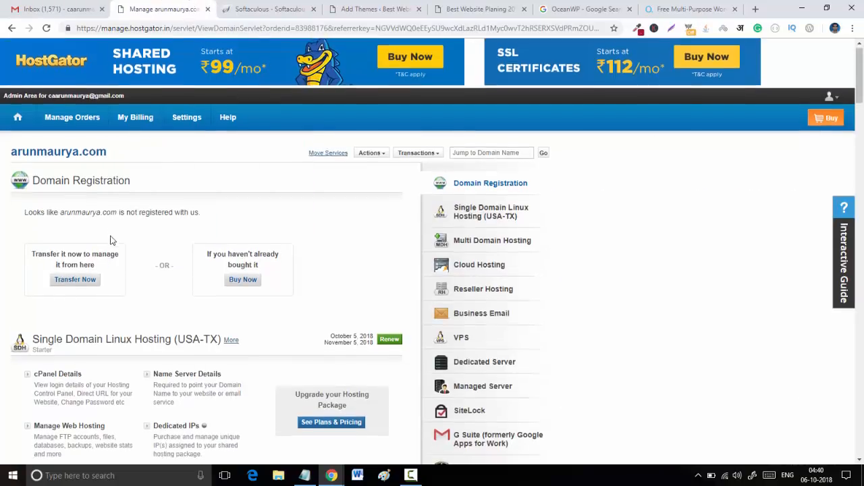
scroll(110, 241, "down", 2)
scroll(105, 233, "up", 3)
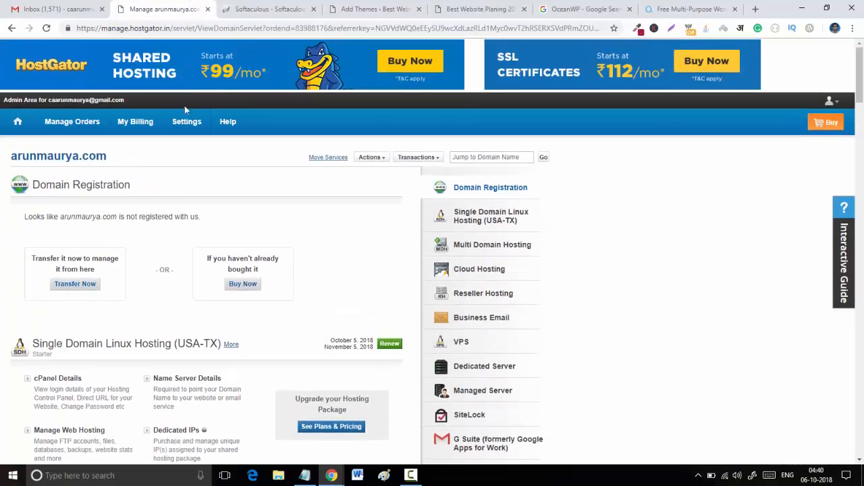
Step: Review WordPress in Softaculous, covering its current installations and the install form's software setup, site settings and admin account fields
left_click(256, 12)
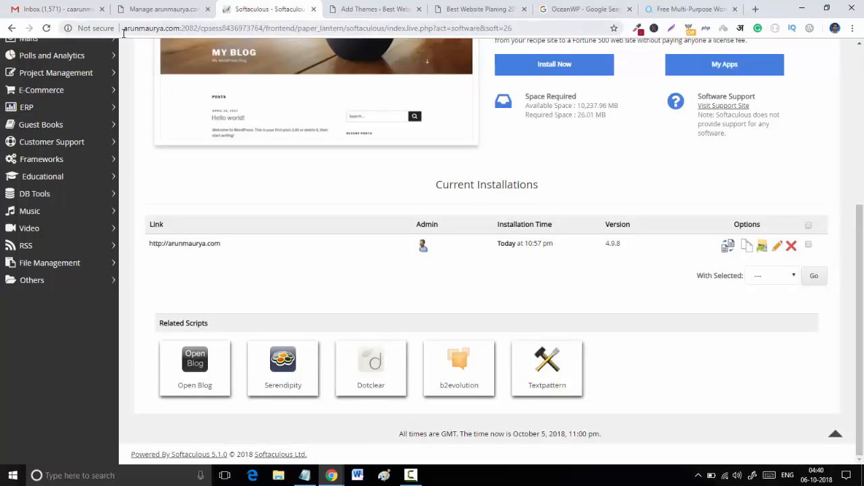
left_click_drag(123, 28, 194, 28)
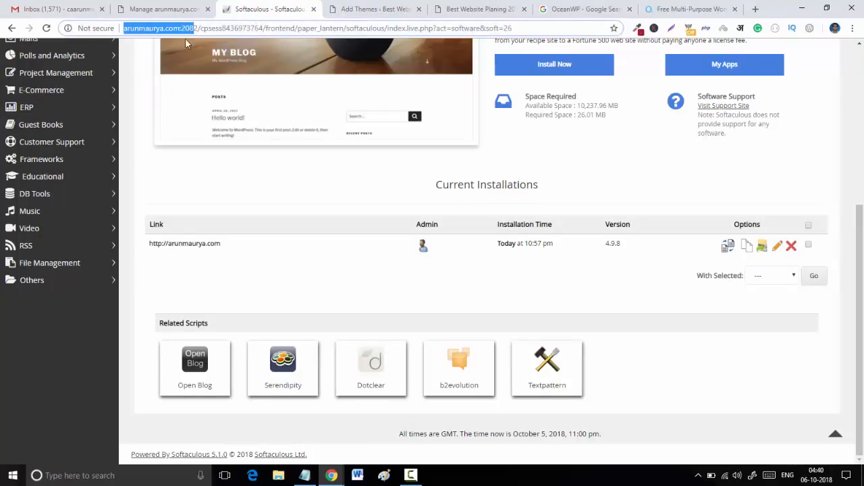
left_click(148, 64)
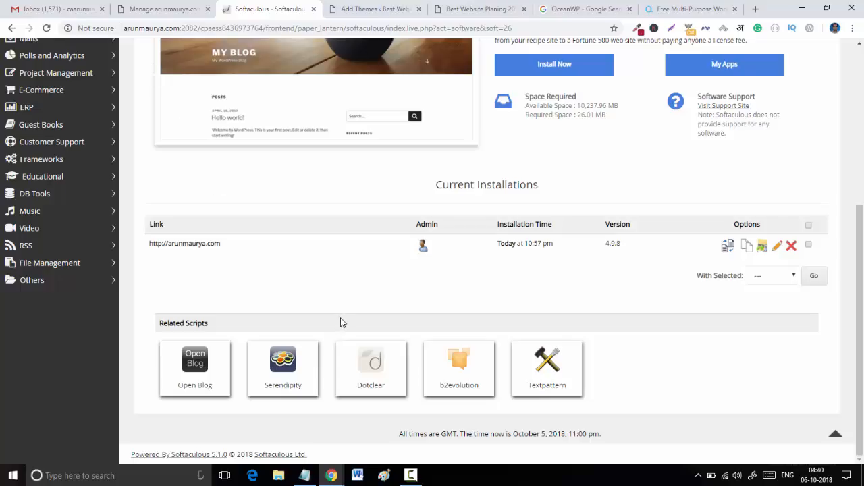
scroll(341, 323, "up", 4)
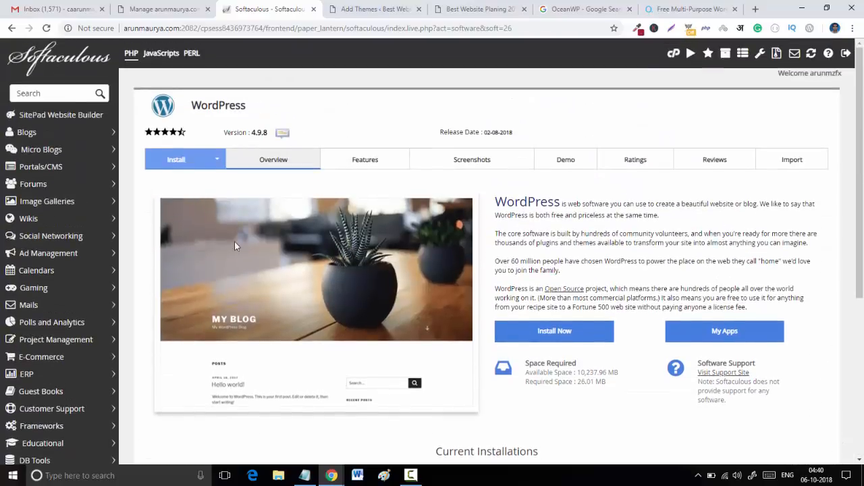
left_click(178, 164)
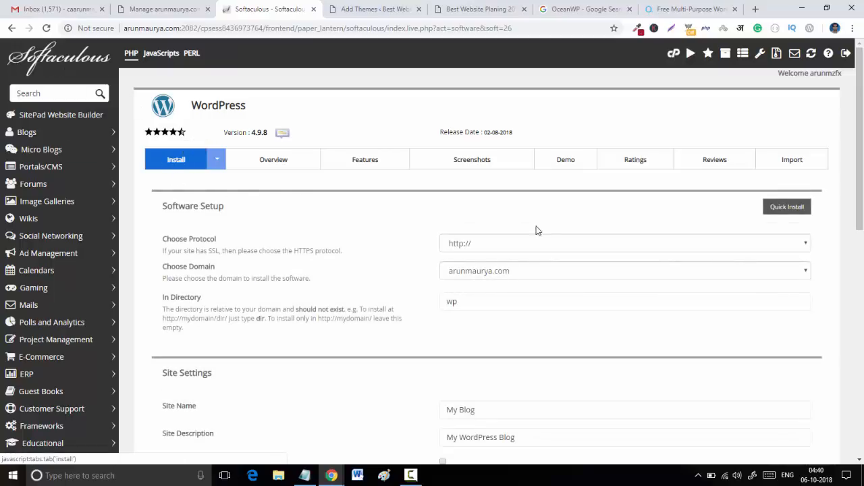
left_click(497, 301)
scroll(493, 302, "down", 1)
scroll(493, 302, "down", 7)
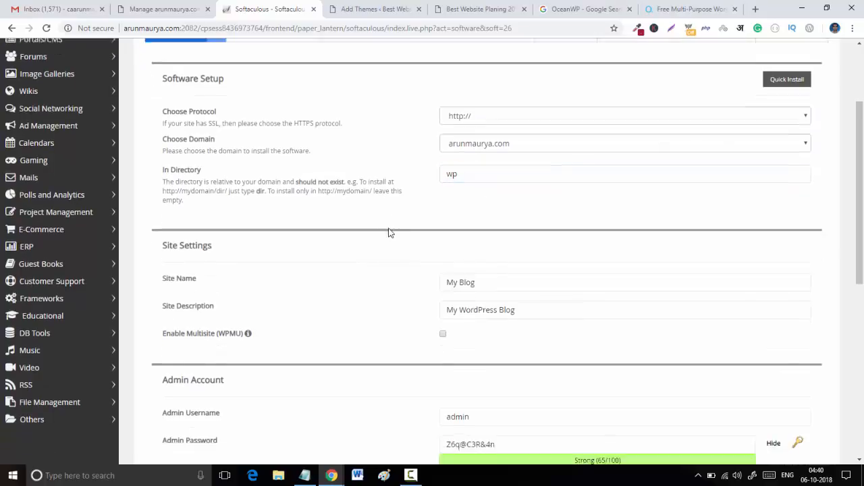
Step: Leave the OceanWP theme preview for the WordPress Dashboard home, and close the site, OceanWP search and Free Multi-Purpose theme pages
left_click(383, 8)
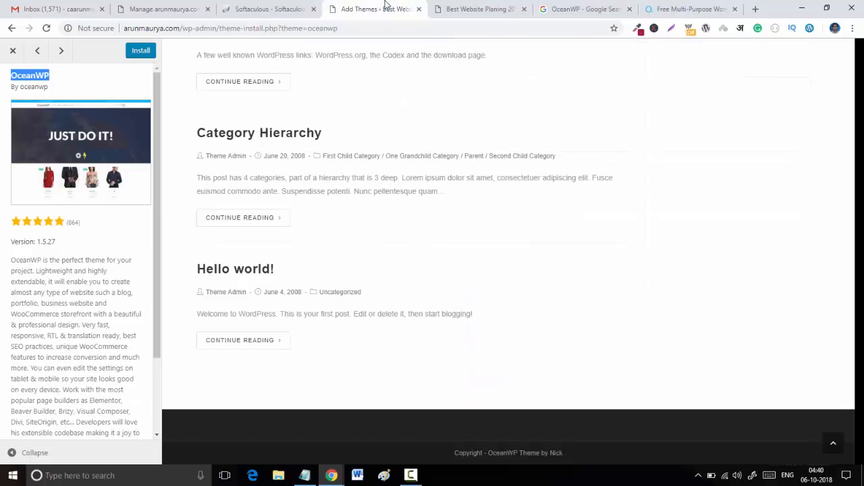
left_click(12, 54)
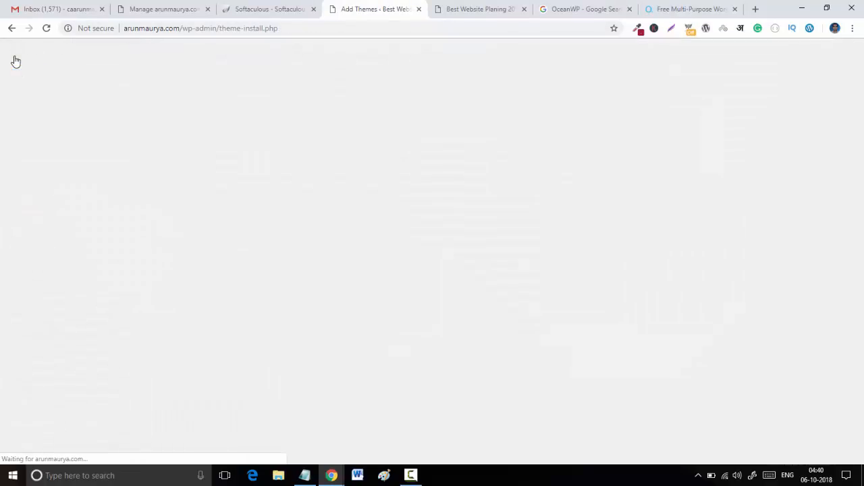
mouse_move(66, 78)
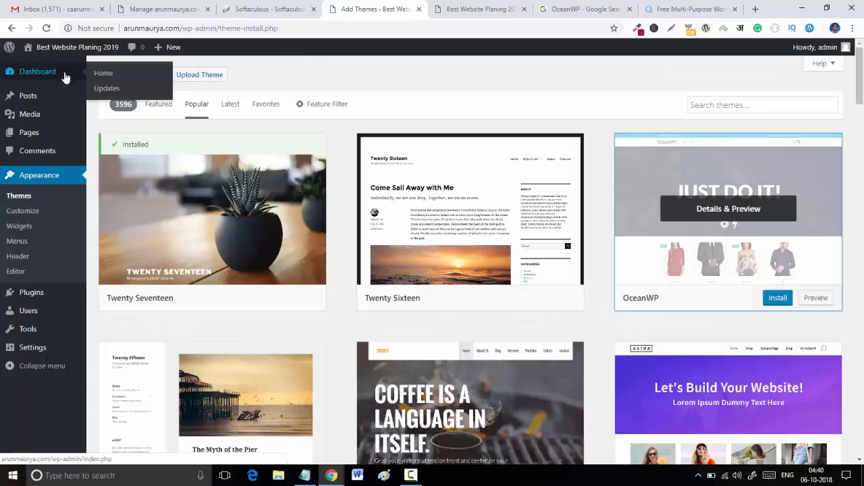
left_click(105, 74)
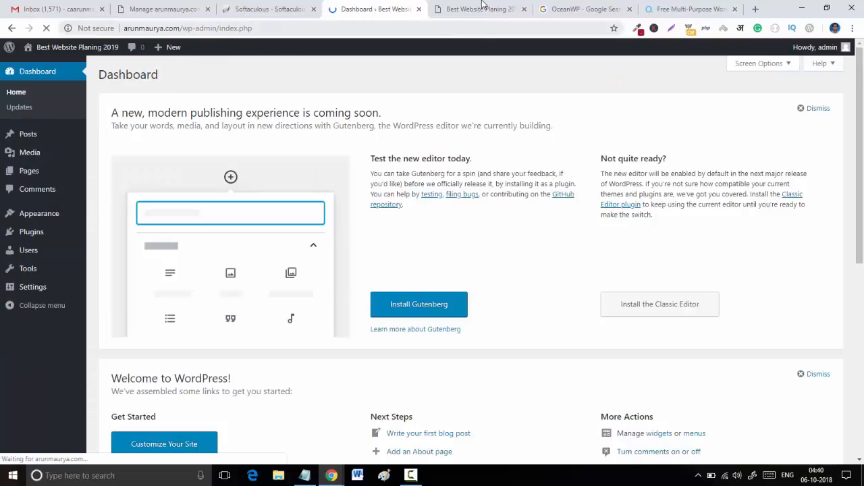
left_click(524, 10)
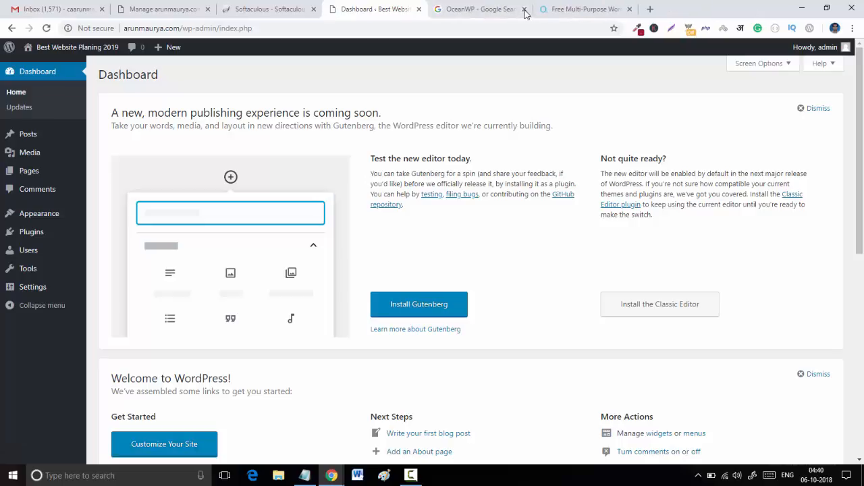
left_click(525, 9)
left_click(525, 9)
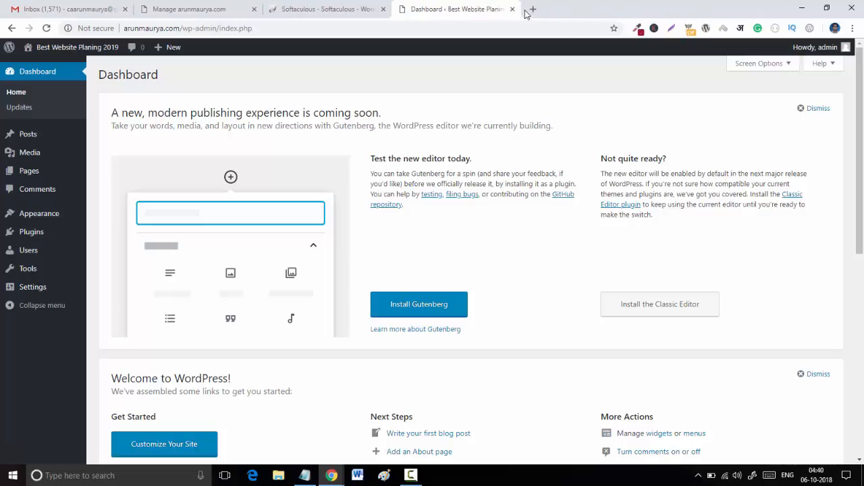
Step: Set the site's permalink structure to Post name and save the changes
mouse_move(41, 289)
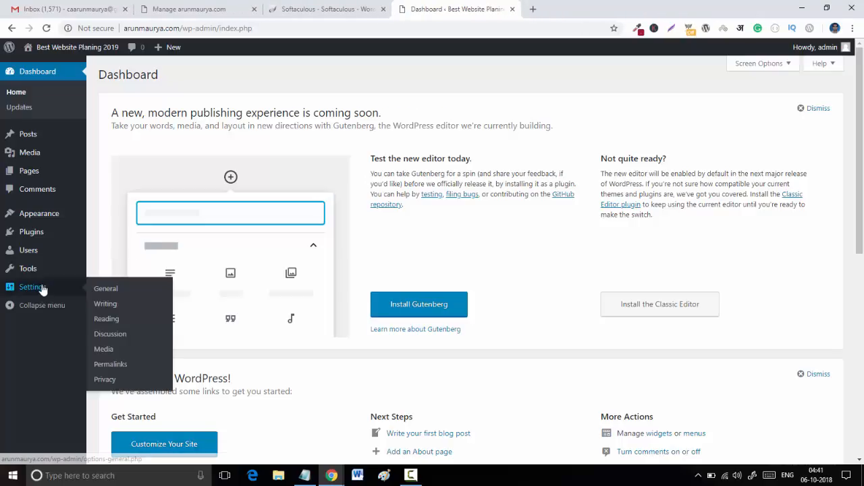
left_click(122, 371)
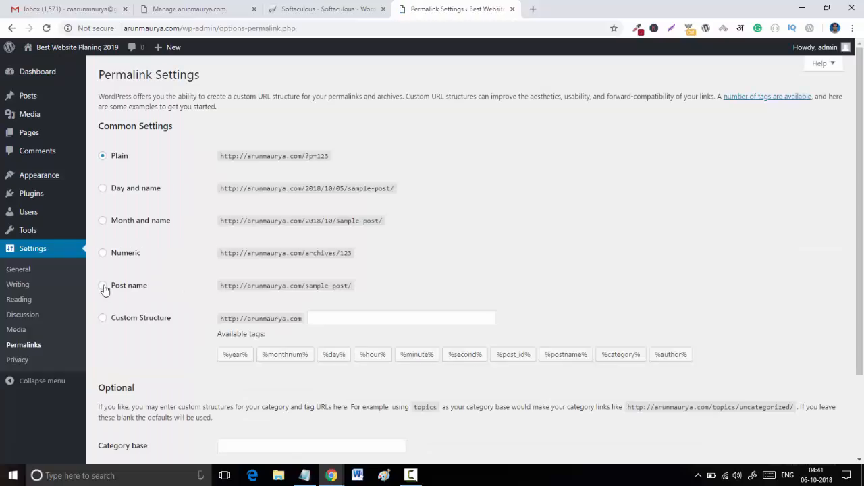
left_click(103, 286)
scroll(269, 202, "down", 2)
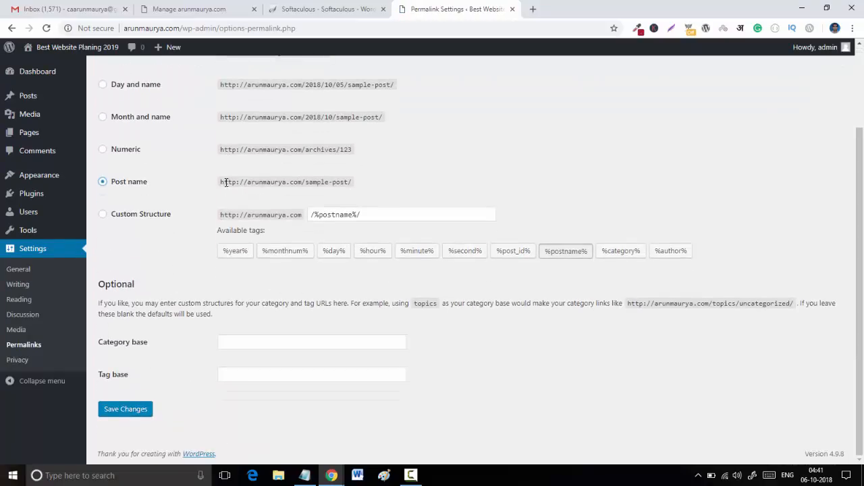
left_click_drag(224, 184, 319, 196)
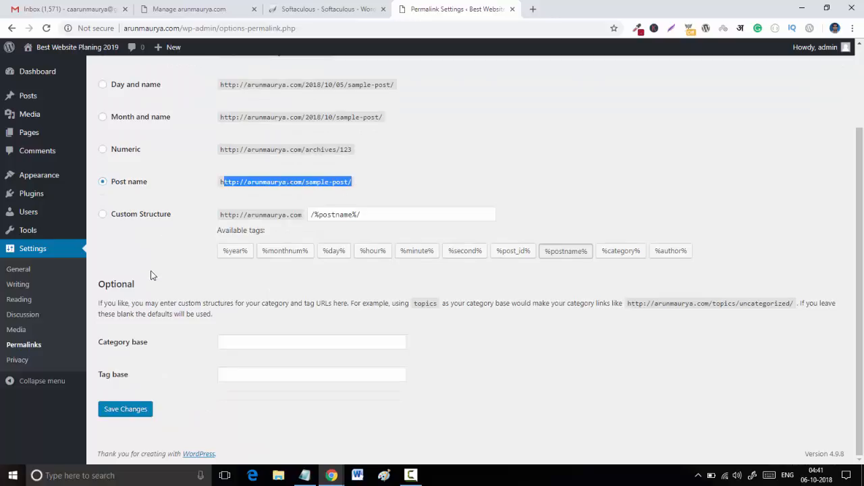
left_click(128, 409)
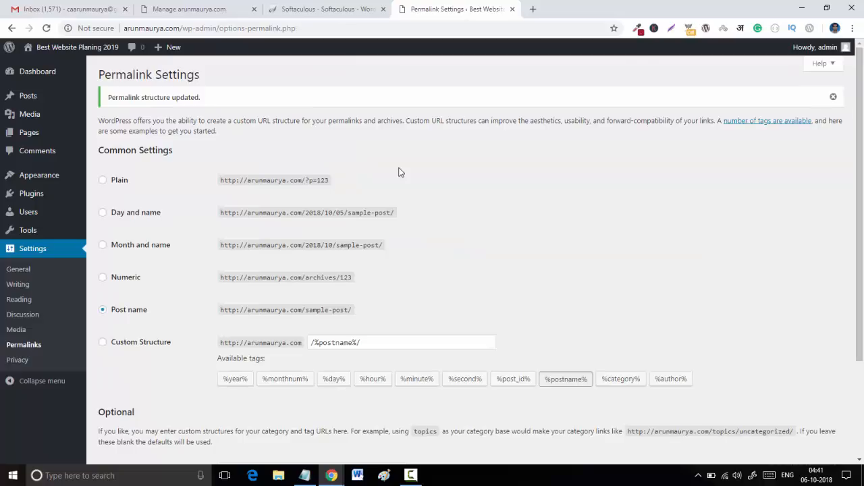
Step: Examine the General Settings, covering the site title, tagline, addresses, admin email, membership, language, timezone and date and time formats
mouse_move(26, 201)
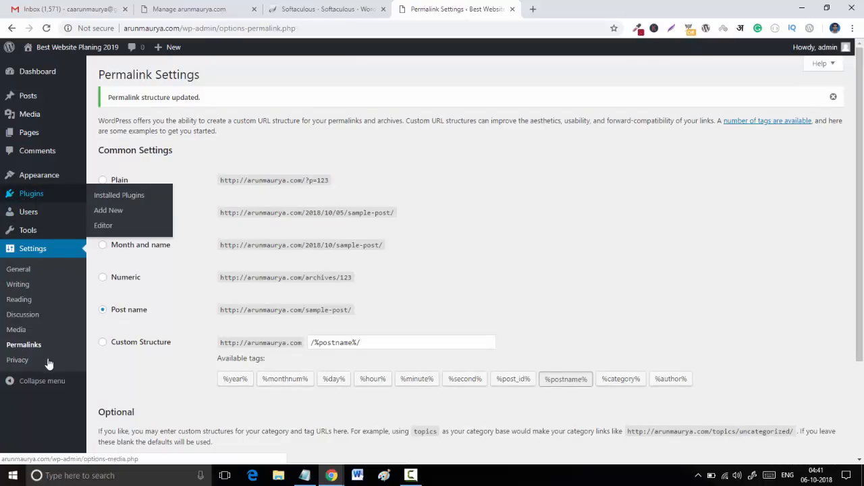
left_click(23, 273)
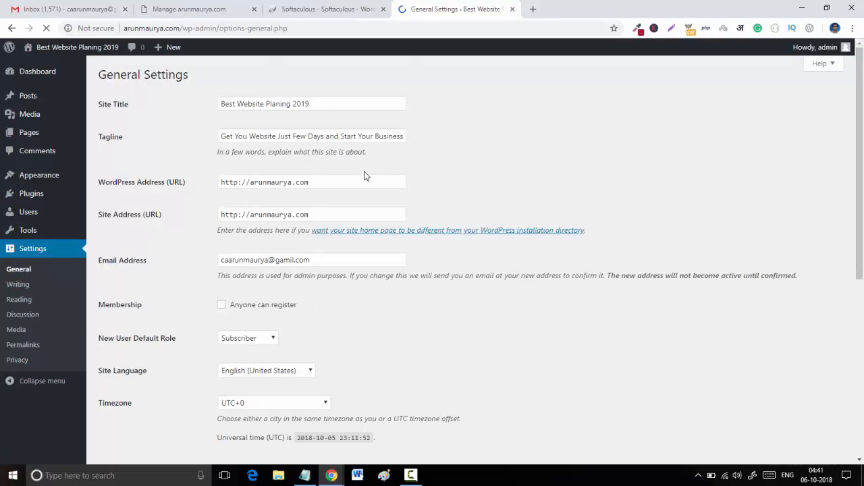
scroll(417, 212, "down", 5)
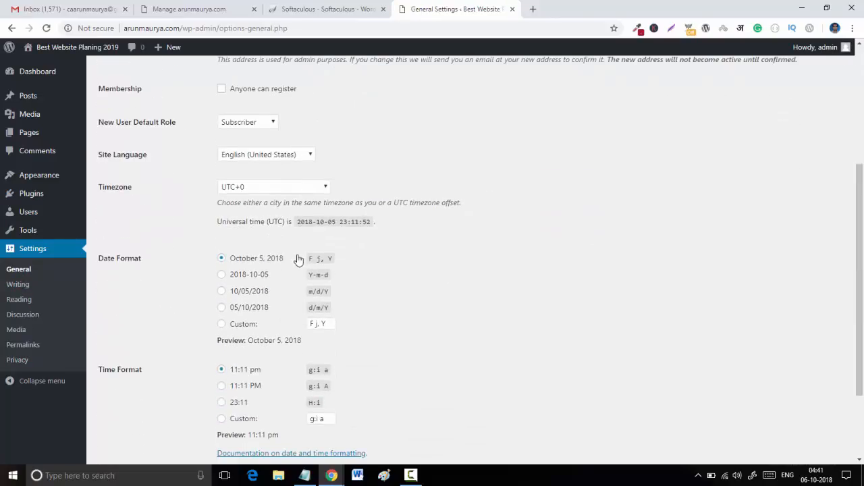
scroll(298, 260, "up", 5)
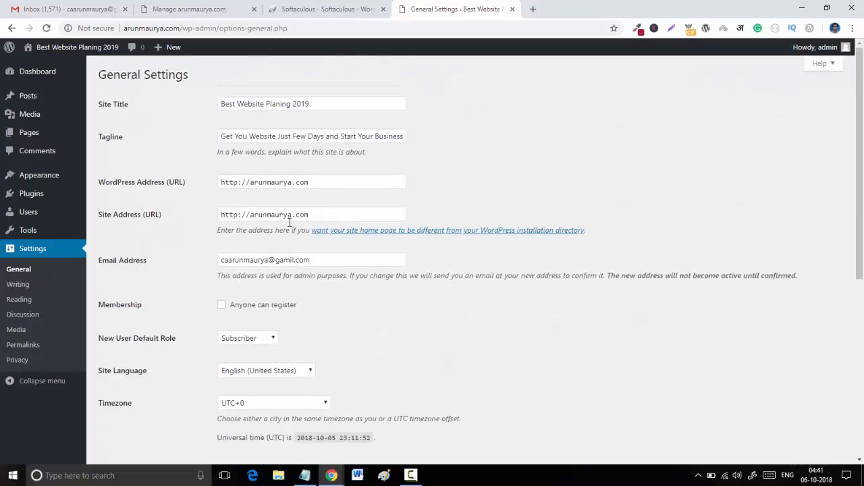
left_click(251, 183)
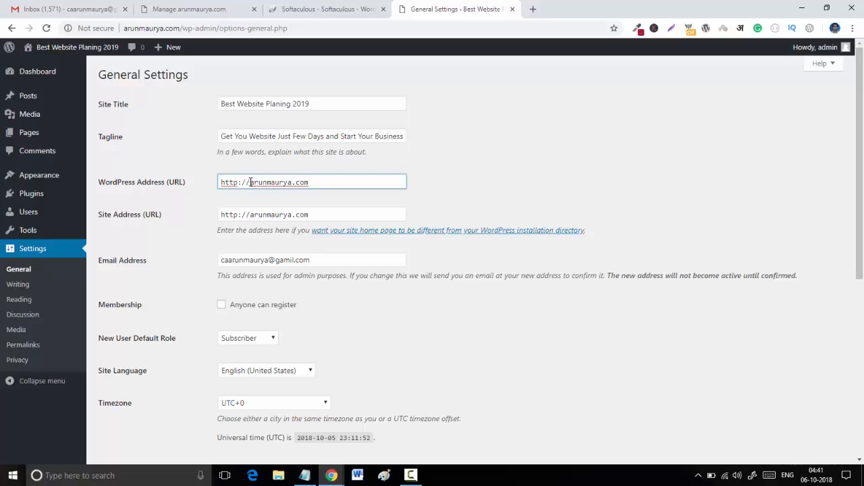
triple_click(227, 265)
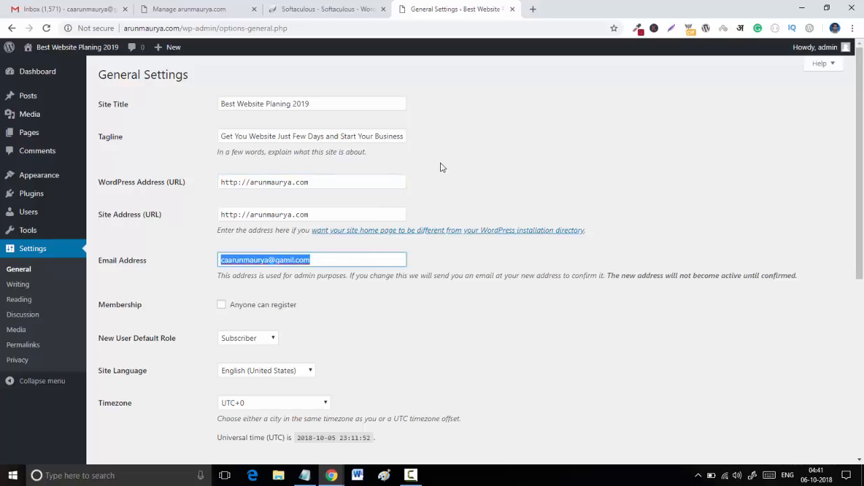
scroll(390, 211, "down", 4)
scroll(363, 212, "up", 2)
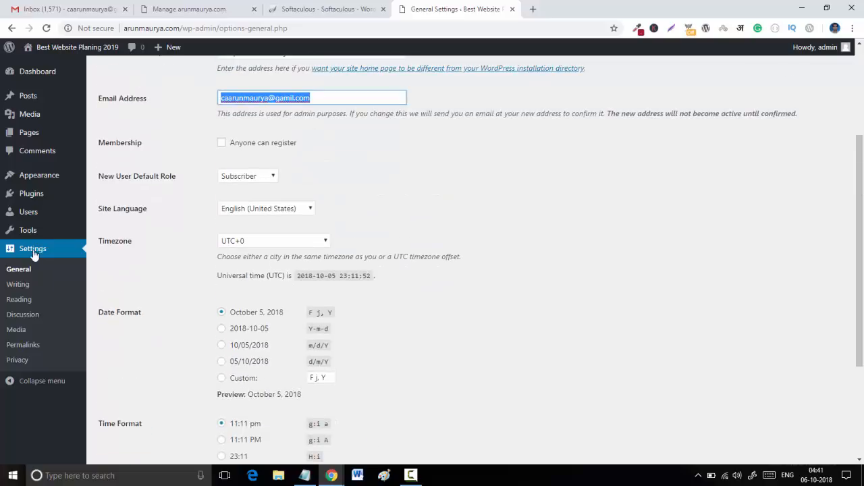
Step: Open the admin user's own profile and examine its name, nickname, contact info, biography, profile picture and password sections
mouse_move(25, 219)
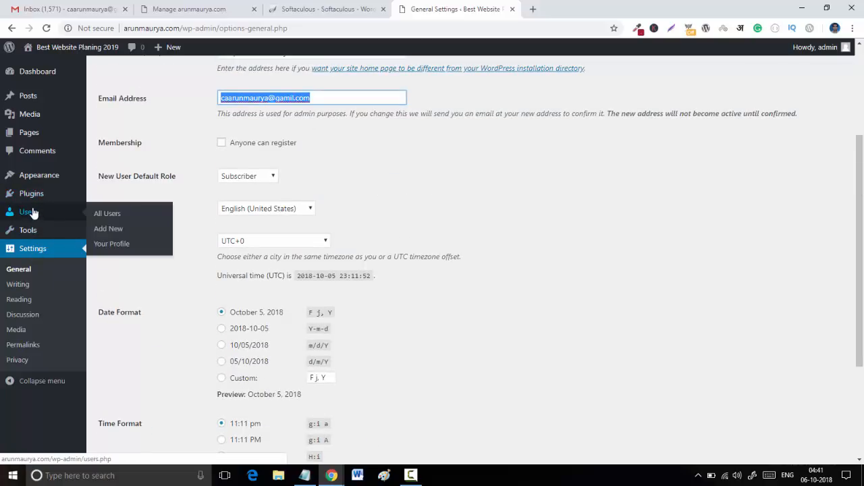
left_click(114, 245)
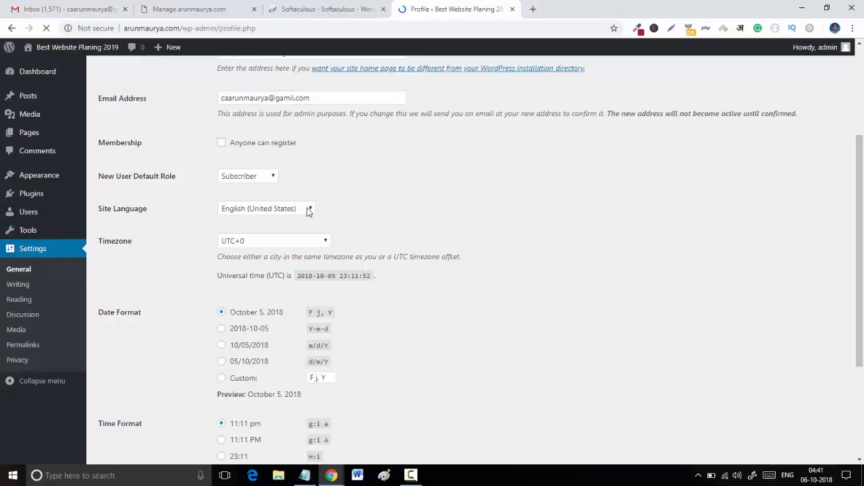
scroll(250, 195, "down", 3)
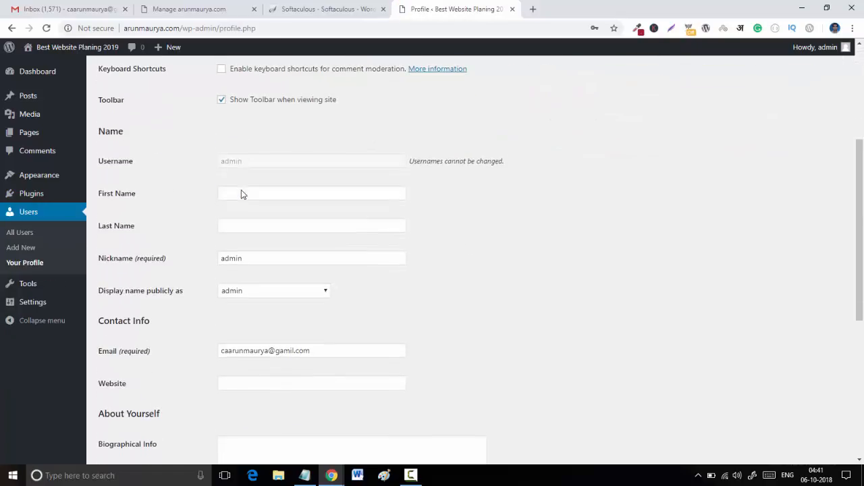
left_click(249, 189)
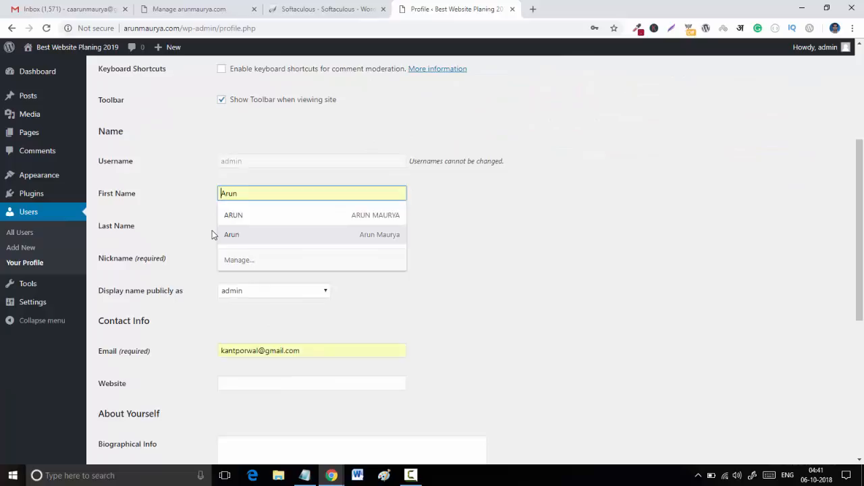
left_click(129, 263)
scroll(187, 252, "down", 5)
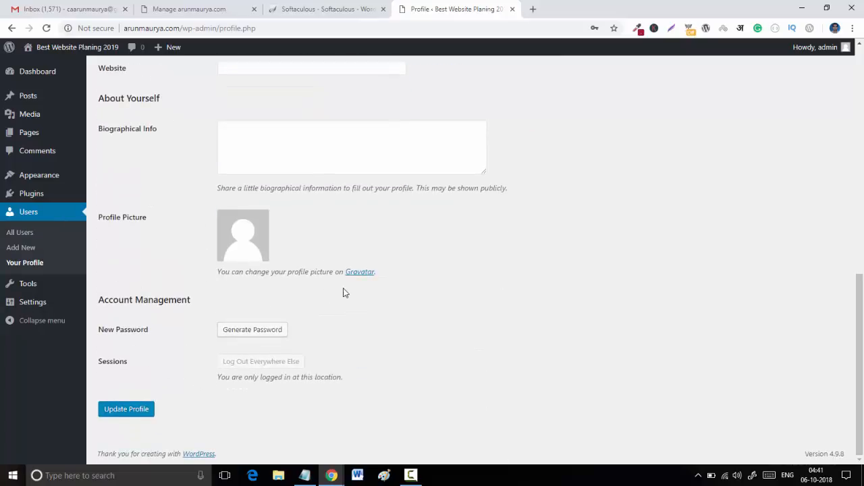
mouse_move(52, 196)
scroll(52, 197, "up", 1)
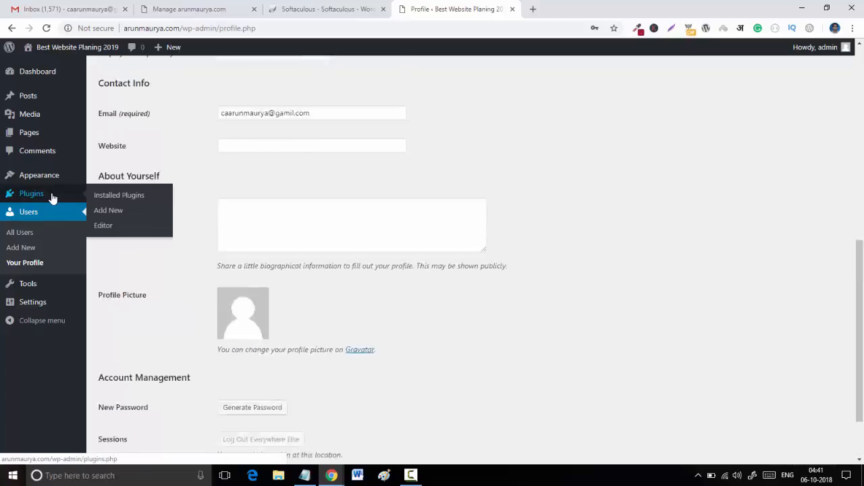
scroll(52, 198, "up", 4)
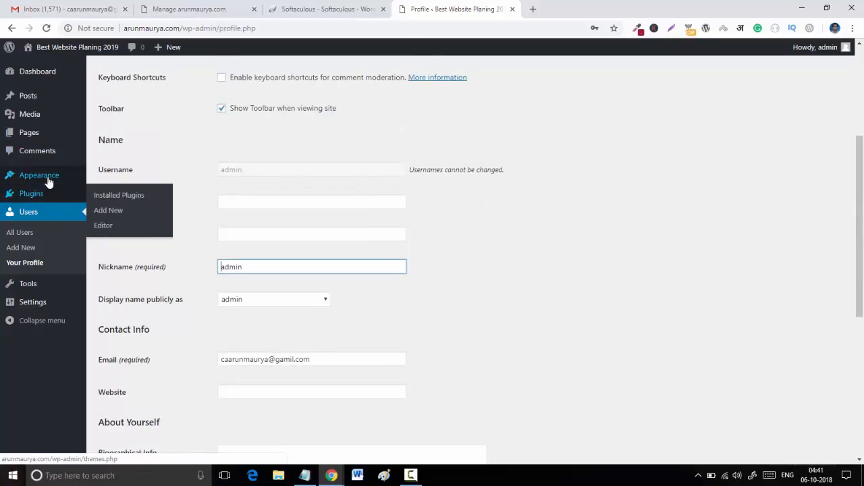
Step: Open the installed Themes page in a new browser tab and switch to it
mouse_move(48, 177)
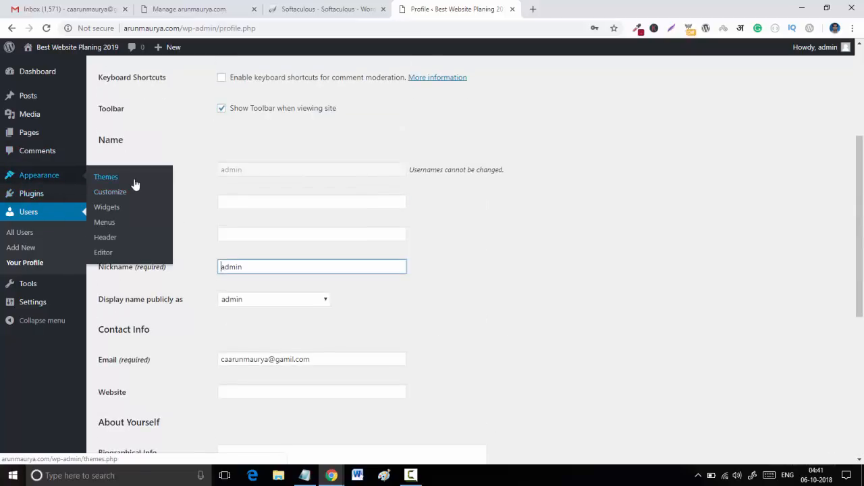
right_click(135, 184)
left_click(162, 189)
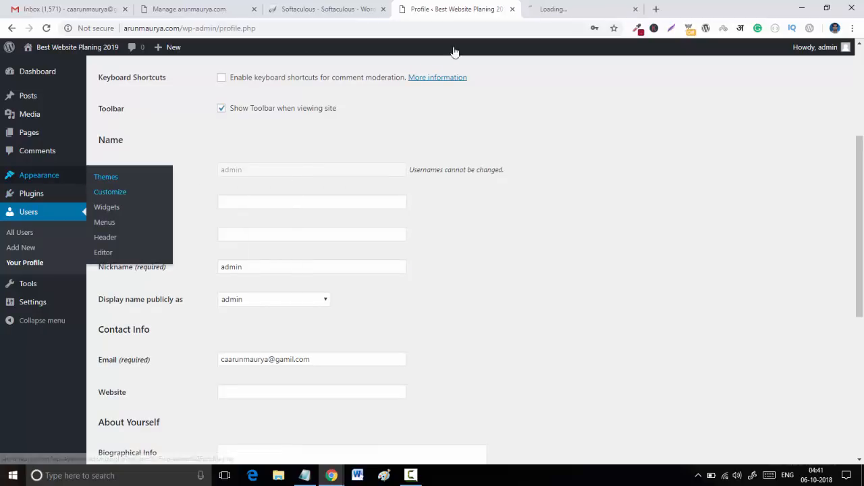
left_click(557, 4)
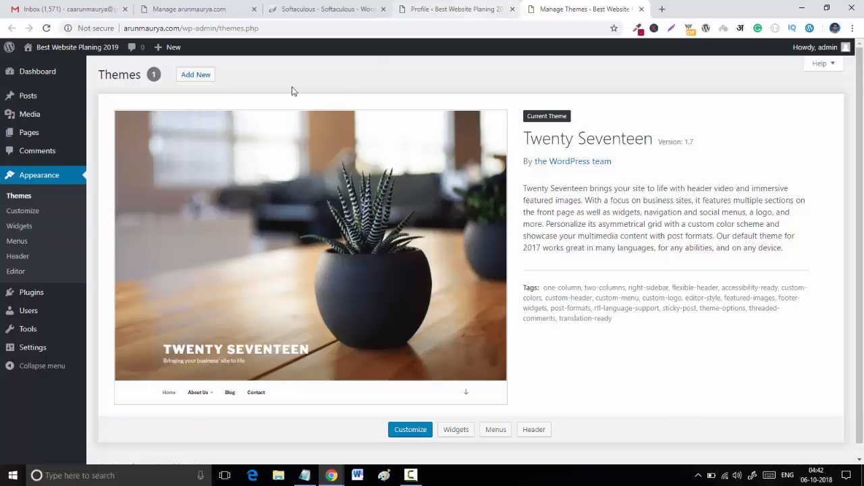
mouse_move(71, 71)
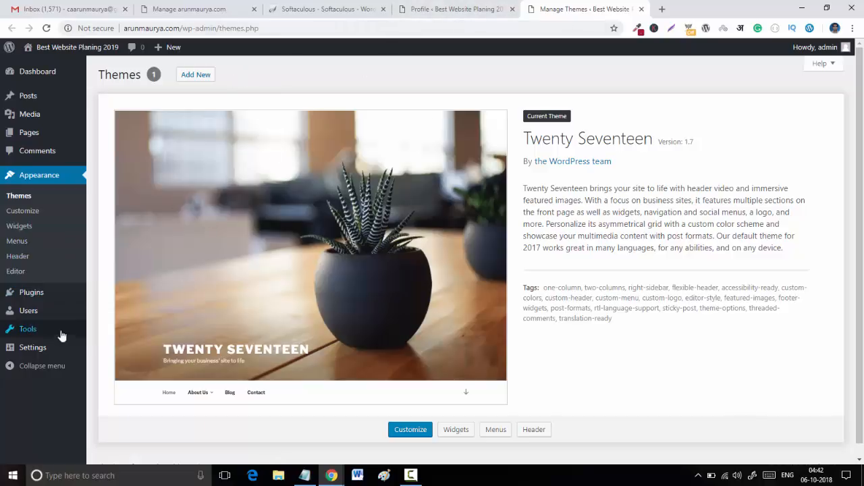
Step: Open the list of installed plugins and delete the Hello Dolly plugin with its data
left_click(131, 301)
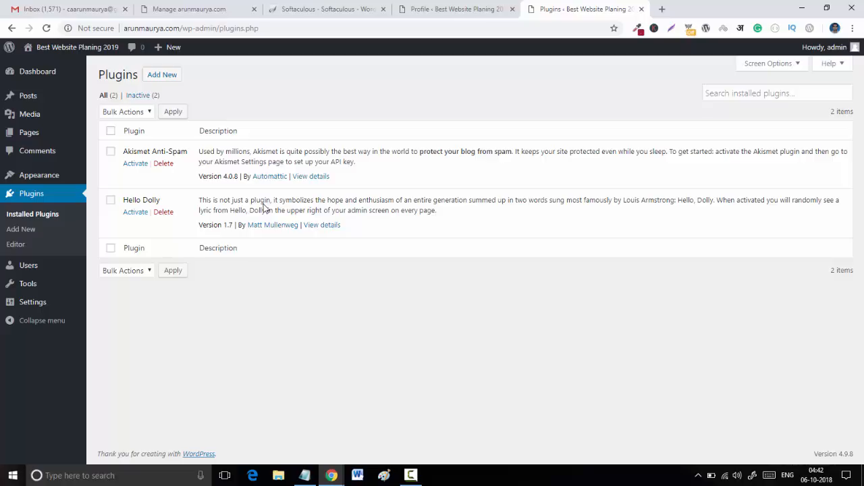
left_click(113, 133)
left_click(163, 212)
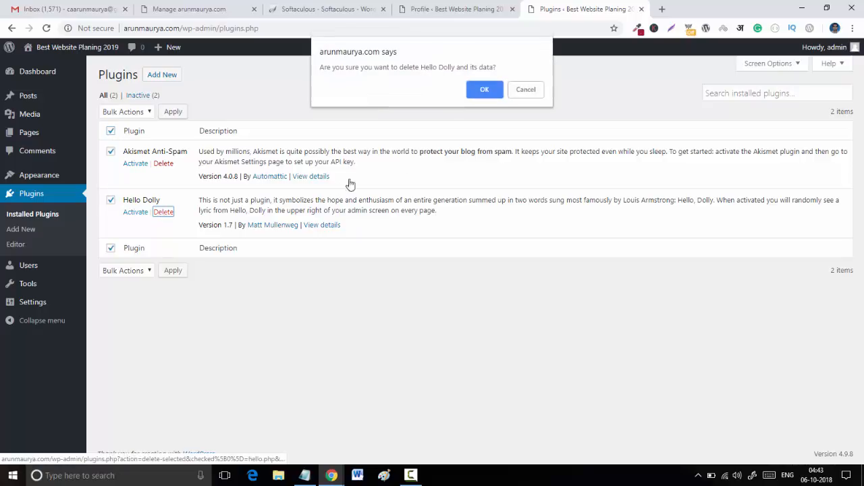
left_click(477, 89)
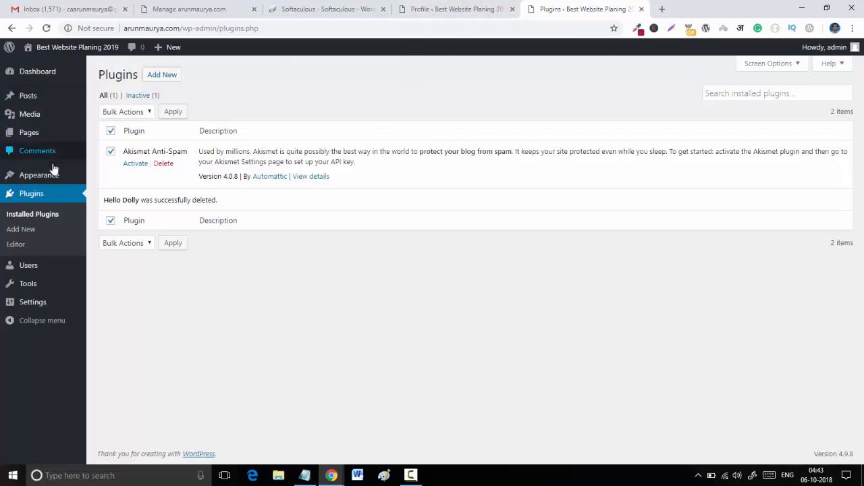
Step: Go to the installed themes and open the details of the active Twenty Seventeen theme
mouse_move(39, 181)
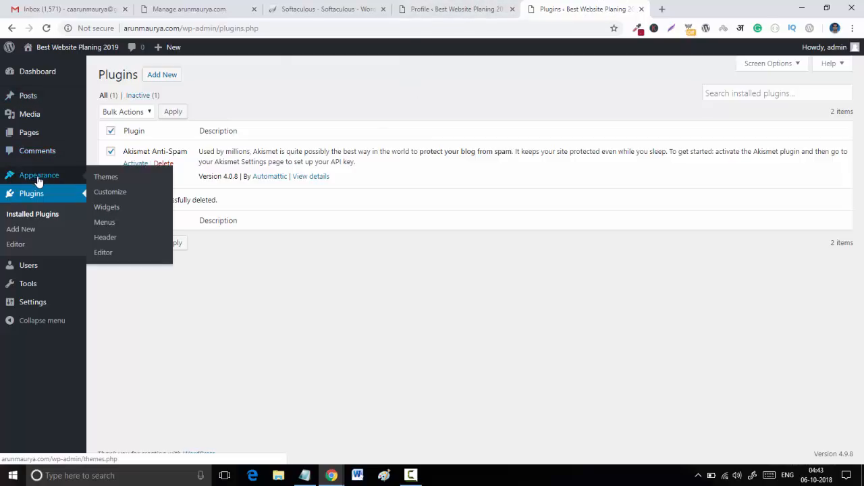
left_click(122, 184)
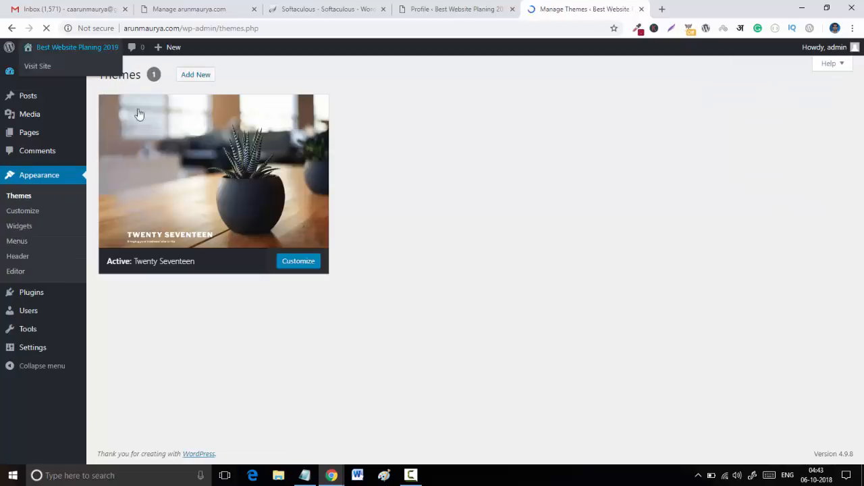
left_click(135, 112)
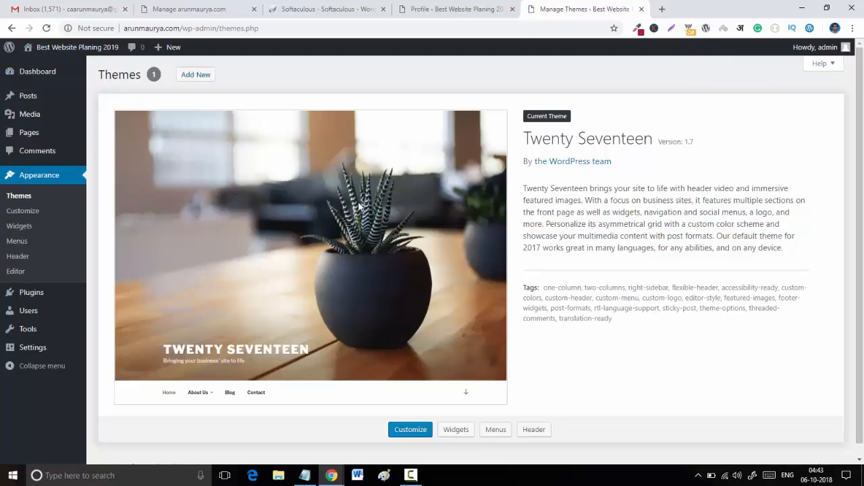
Step: Open the live site in a new browser tab and look over its home page from header to footer
mouse_move(41, 48)
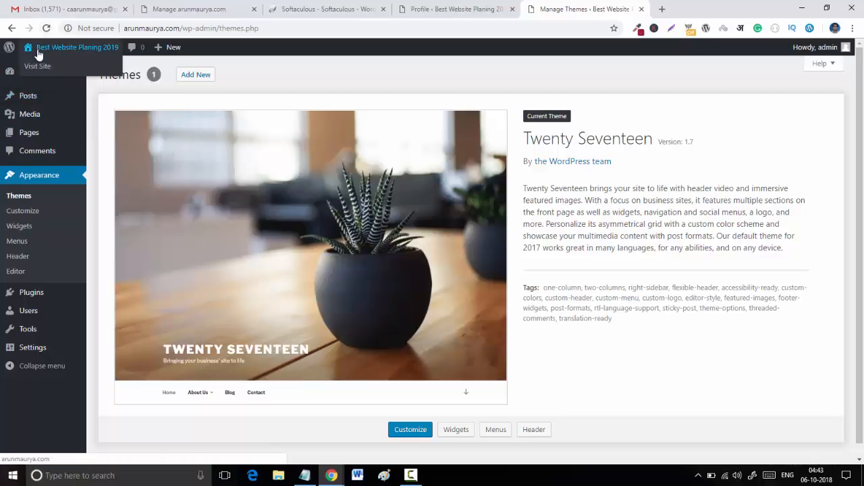
right_click(38, 66)
left_click(64, 70)
left_click(652, 9)
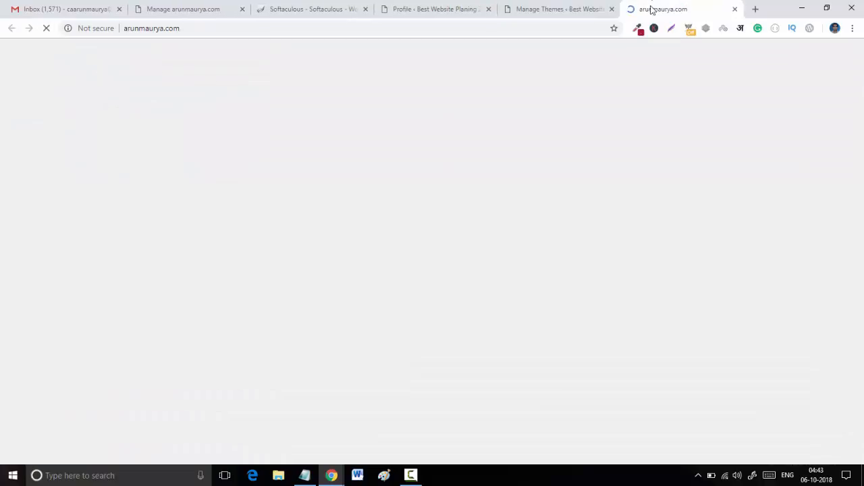
scroll(346, 175, "down", 10)
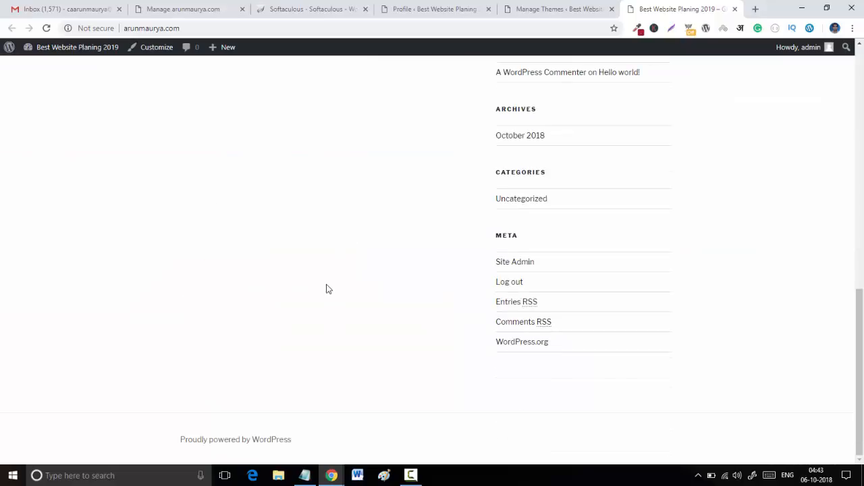
scroll(325, 287, "up", 10)
scroll(325, 285, "down", 6)
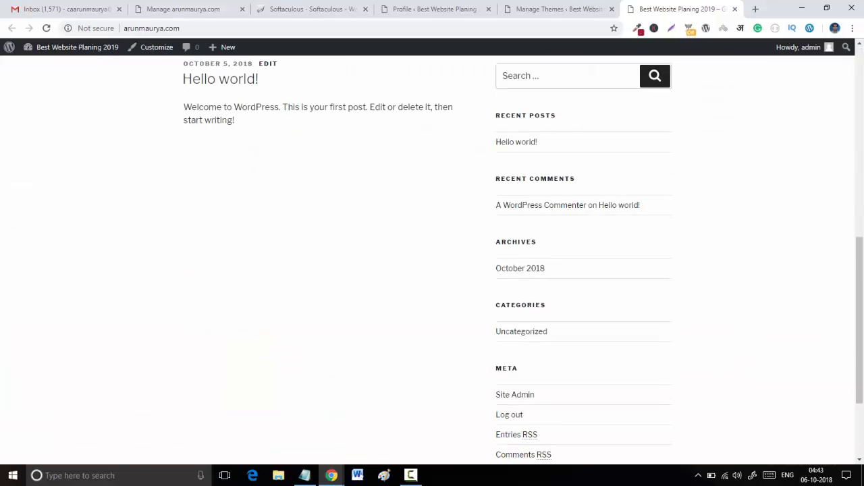
Step: Return to the themes administration, start adding a new theme and look through the Featured themes
left_click(567, 8)
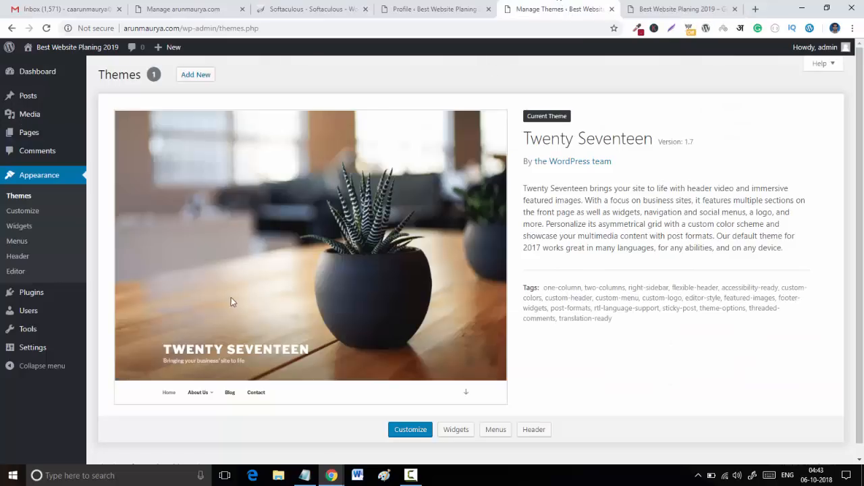
left_click(197, 75)
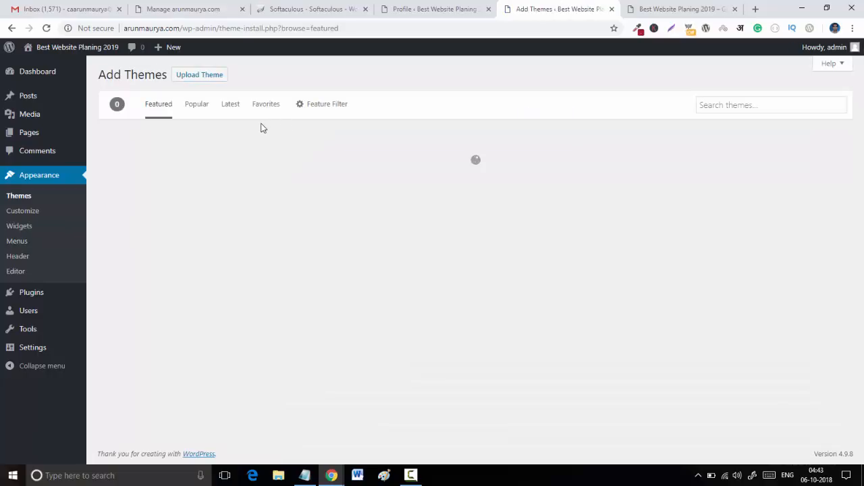
scroll(355, 212, "down", 4)
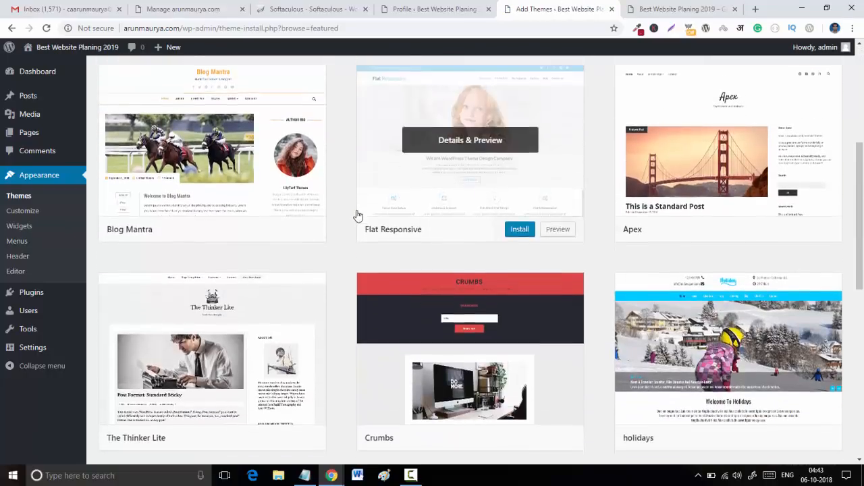
scroll(358, 215, "down", 7)
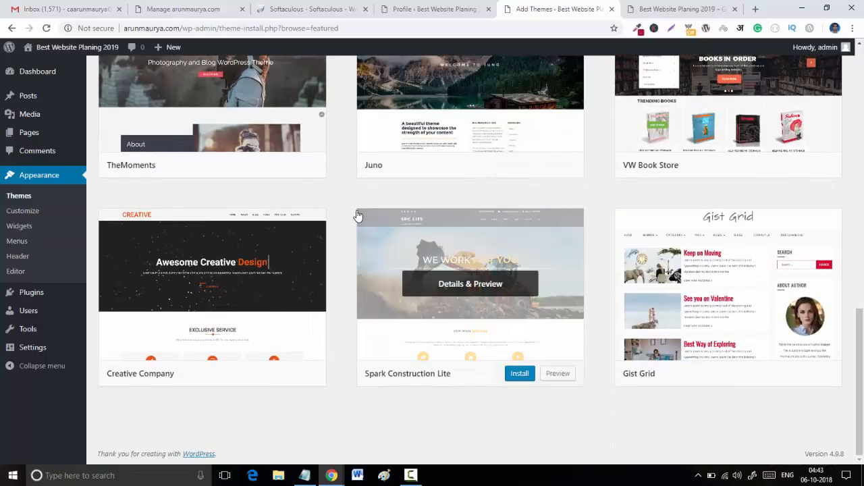
scroll(358, 215, "up", 11)
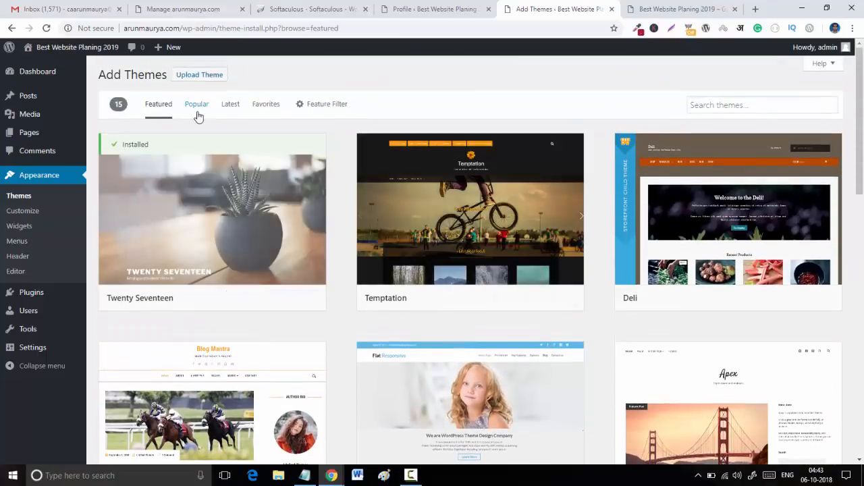
Step: Look through the Popular themes, open the OceanWP theme's details and preview, and close it again
left_click(197, 105)
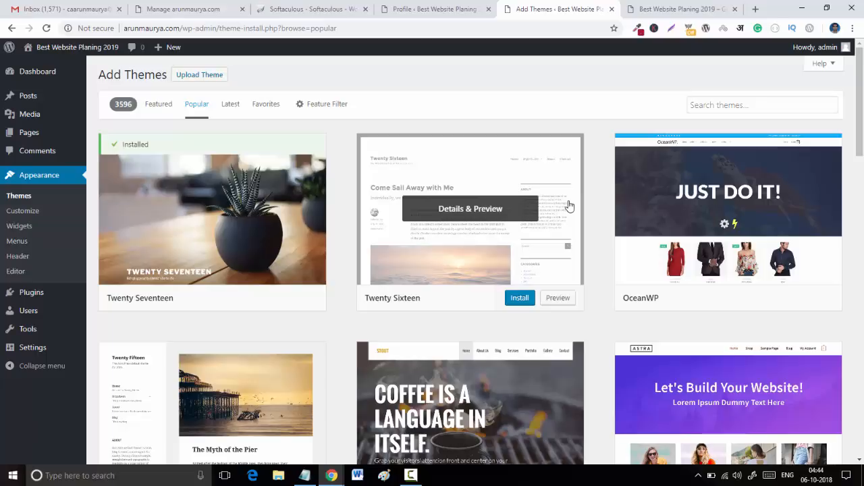
scroll(569, 206, "down", 2)
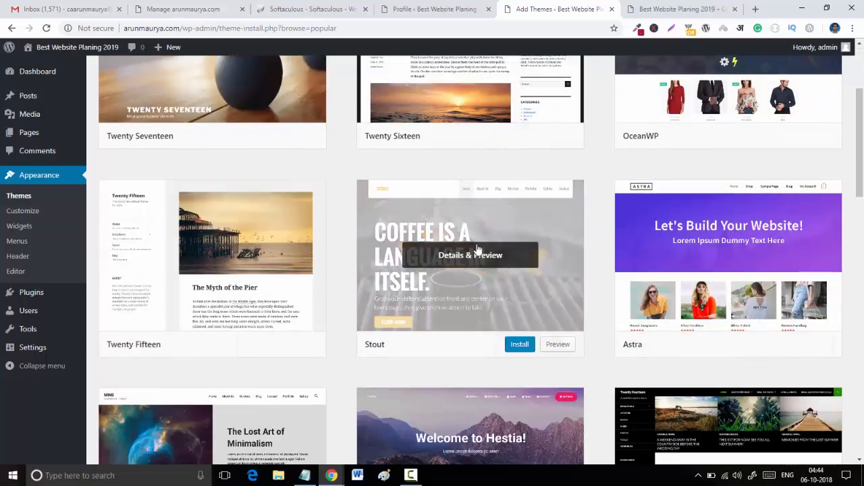
scroll(714, 257, "up", 2)
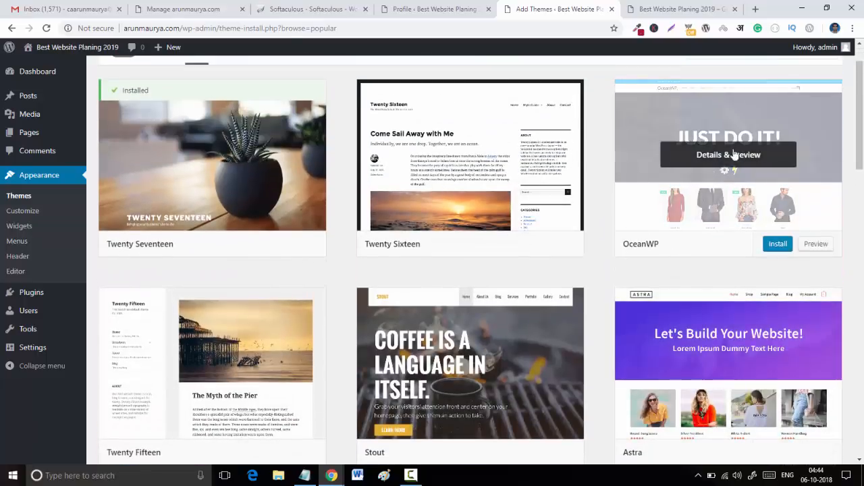
left_click(717, 153)
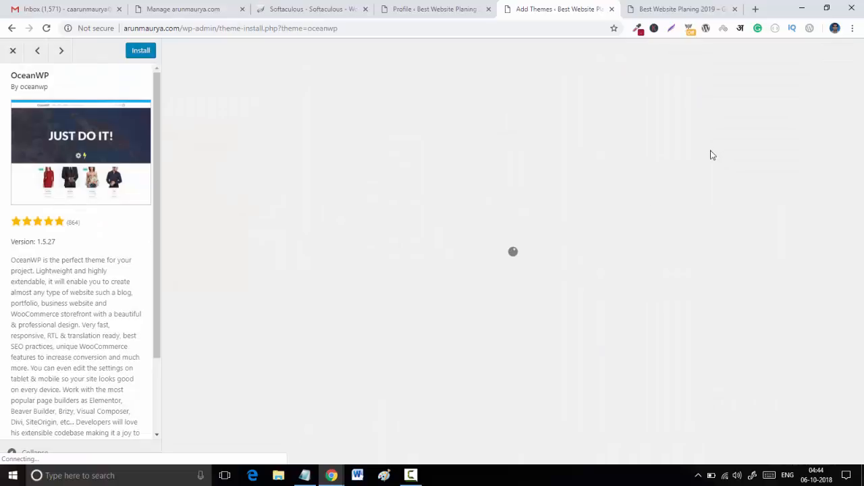
left_click(12, 51)
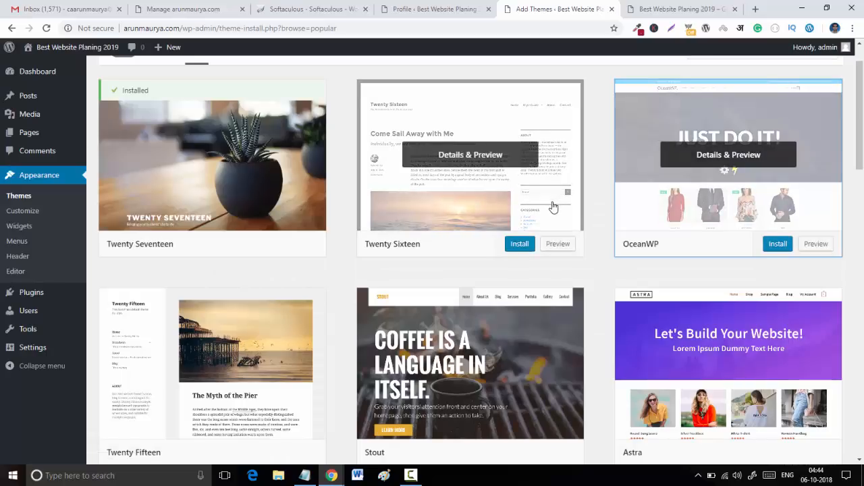
Step: Glance at the live site, return to the Popular themes and open the Astra theme's details and preview
left_click(651, 5)
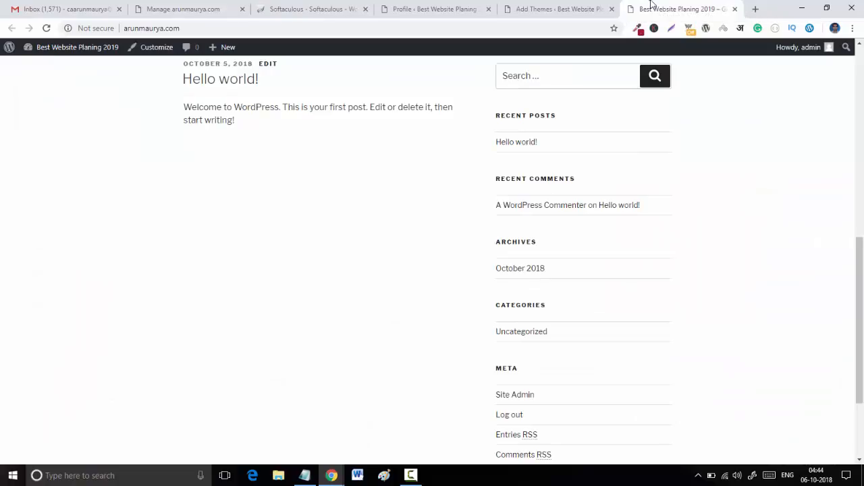
left_click(589, 8)
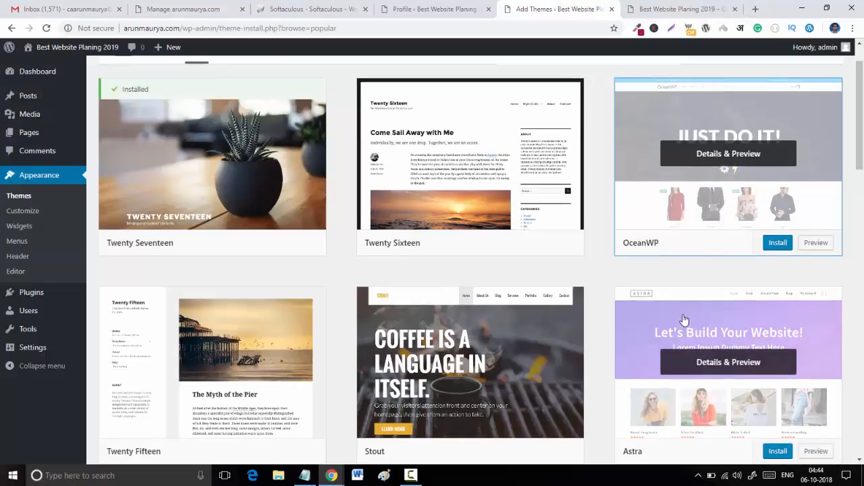
scroll(682, 318, "down", 2)
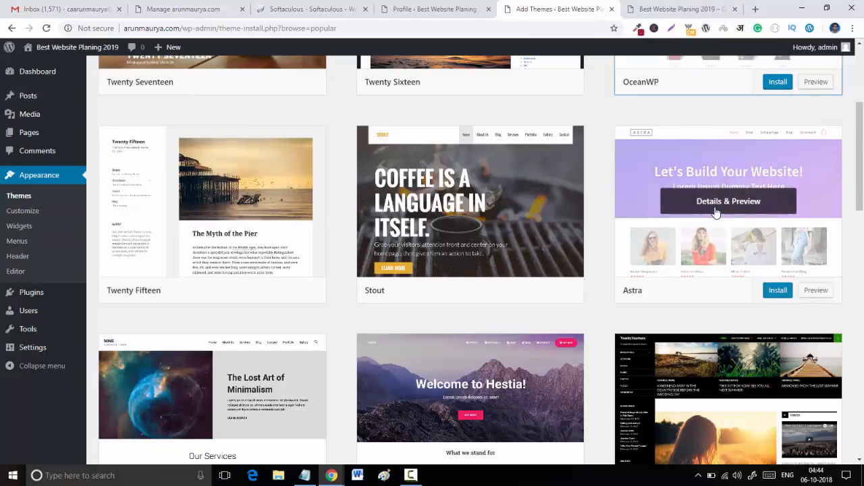
scroll(715, 213, "down", 1)
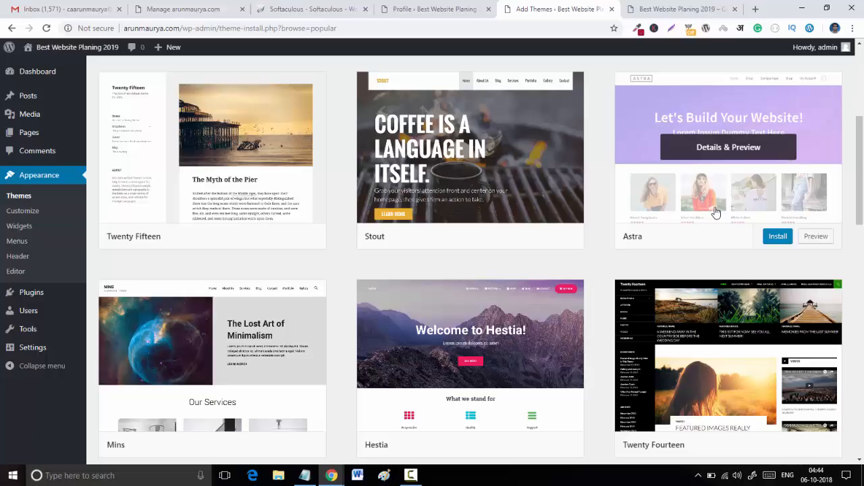
scroll(716, 213, "up", 1)
left_click(717, 206)
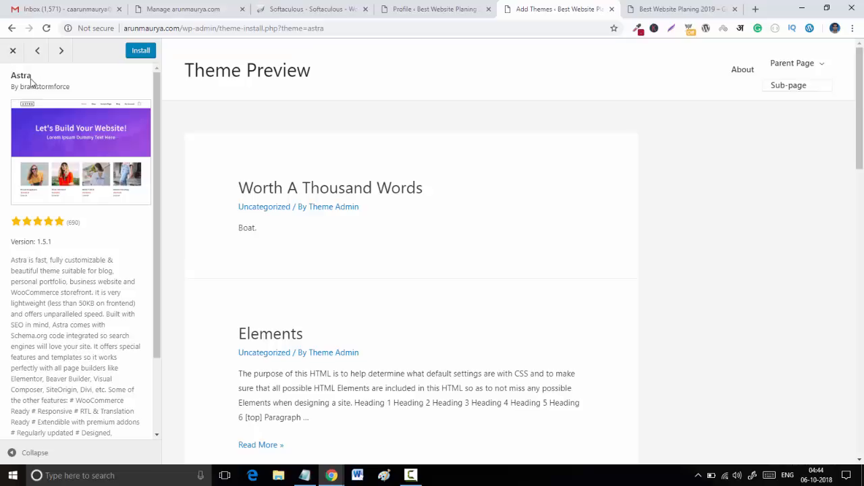
Step: Copy the theme name Astra, search Google for it in a new browser tab and open the wpastra.com result
left_click_drag(30, 80, 0, 81)
right_click(11, 80)
left_click(32, 85)
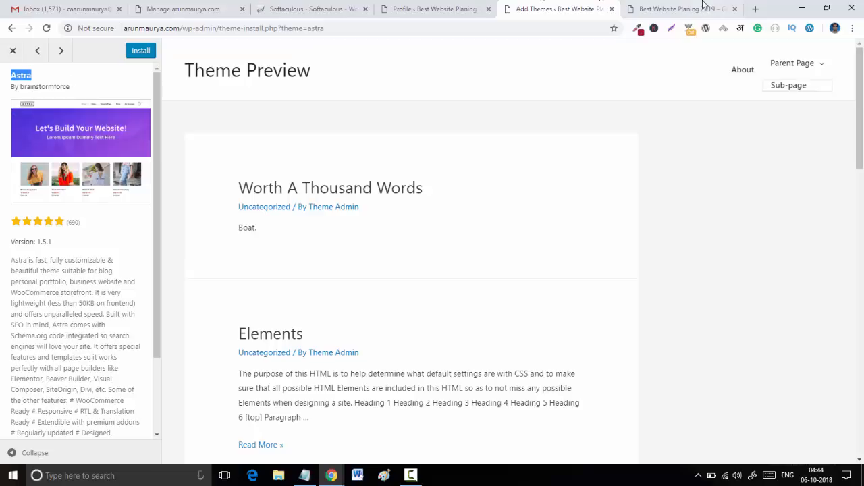
left_click(706, 7)
left_click(756, 9)
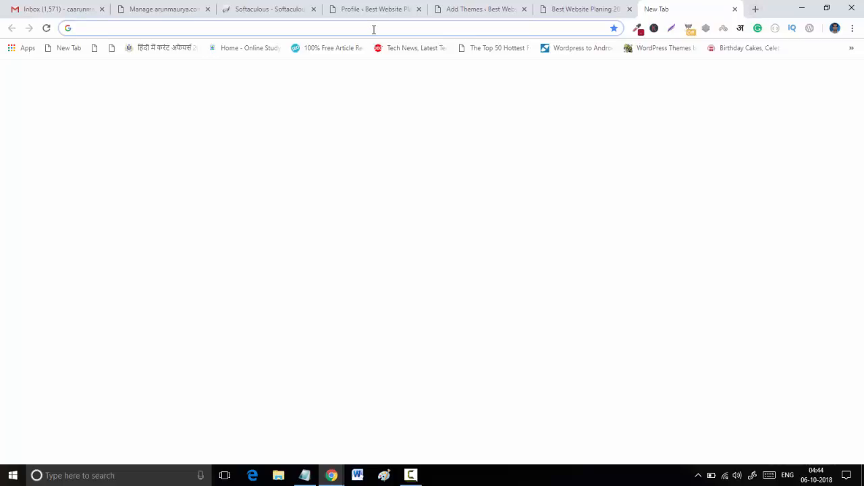
right_click(374, 29)
left_click(394, 83)
left_click(179, 53)
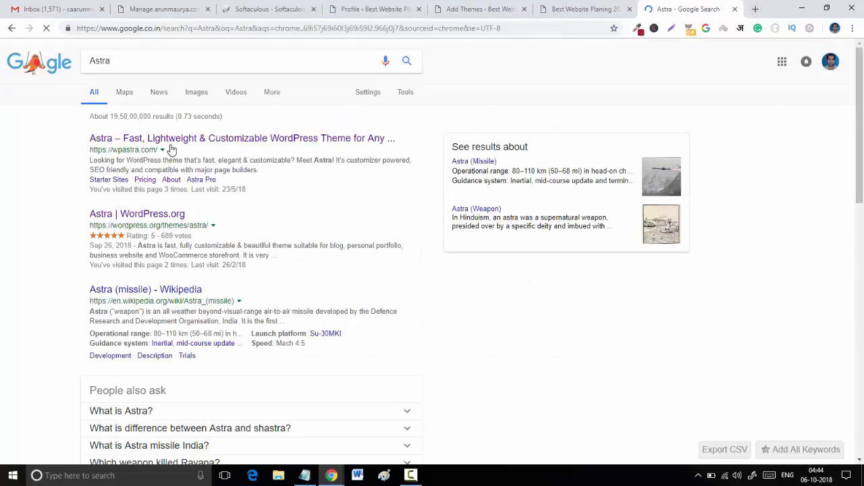
left_click(172, 145)
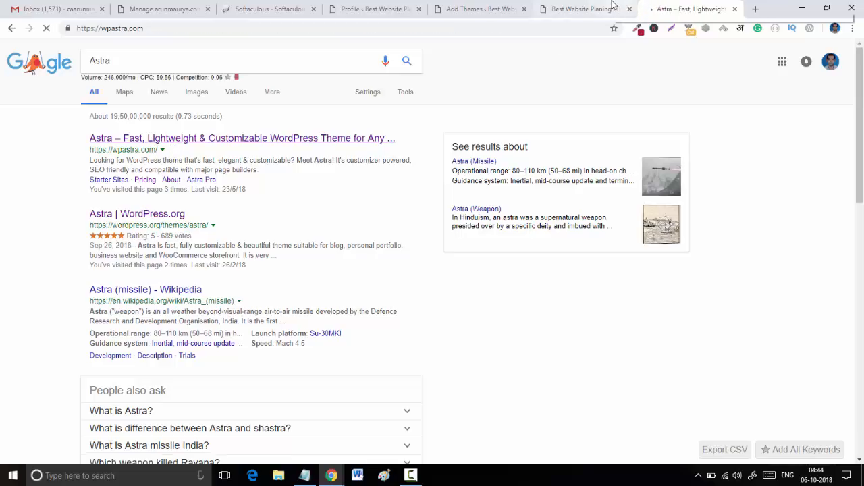
Step: Check the header image, title and posts area on the live site's home page
left_click(594, 9)
scroll(289, 174, "up", 5)
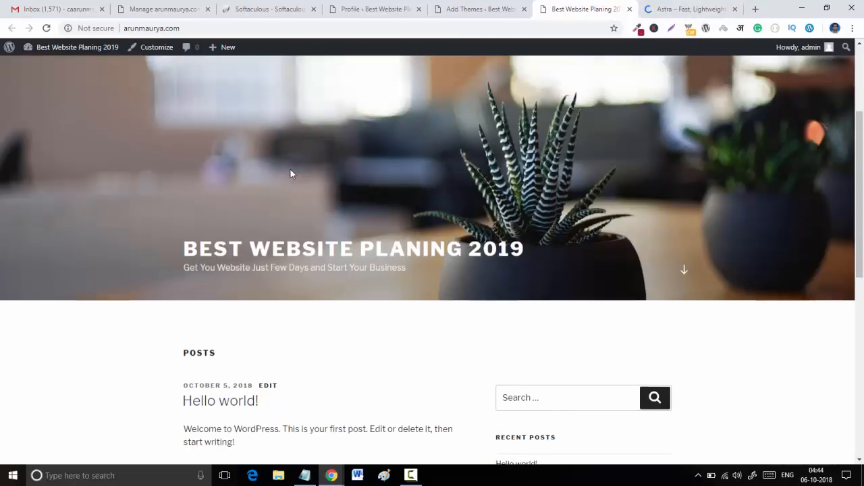
scroll(290, 174, "down", 2)
Step: Examine the performance and pre-built website sections of the Astra home page and go to its pricing page
left_click(658, 5)
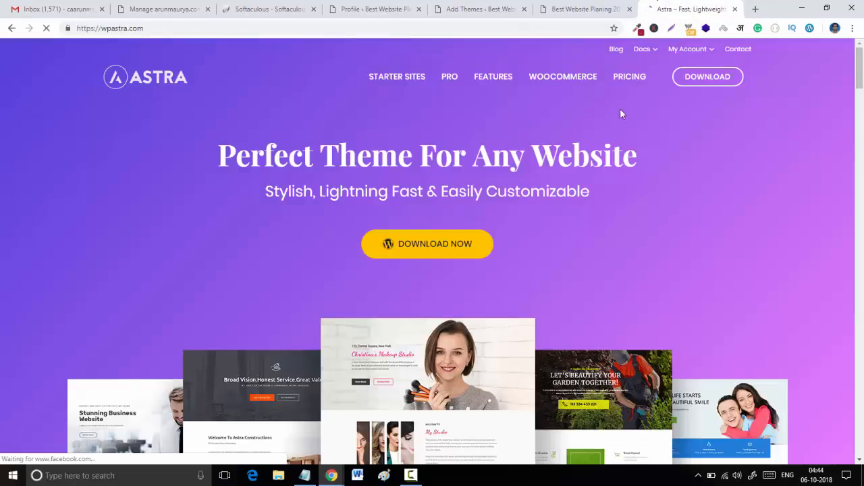
scroll(662, 102, "down", 5)
scroll(442, 224, "down", 20)
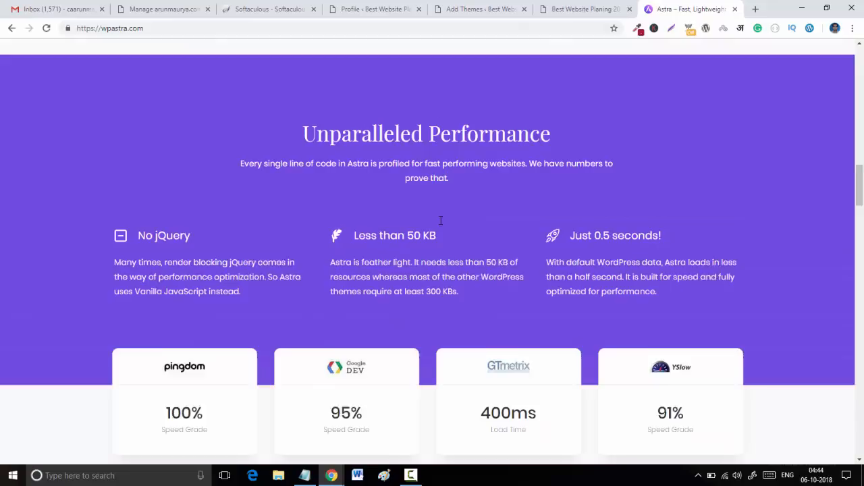
scroll(437, 224, "up", 10)
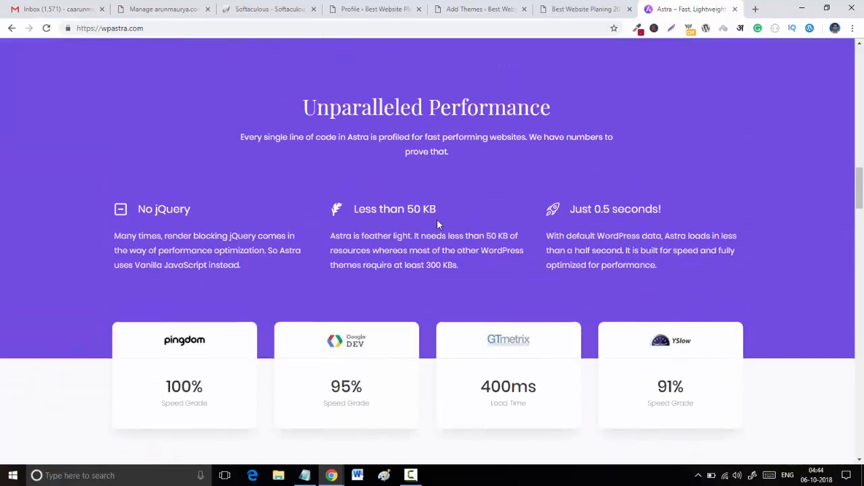
scroll(437, 225, "down", 5)
scroll(437, 225, "down", 5)
scroll(436, 225, "up", 11)
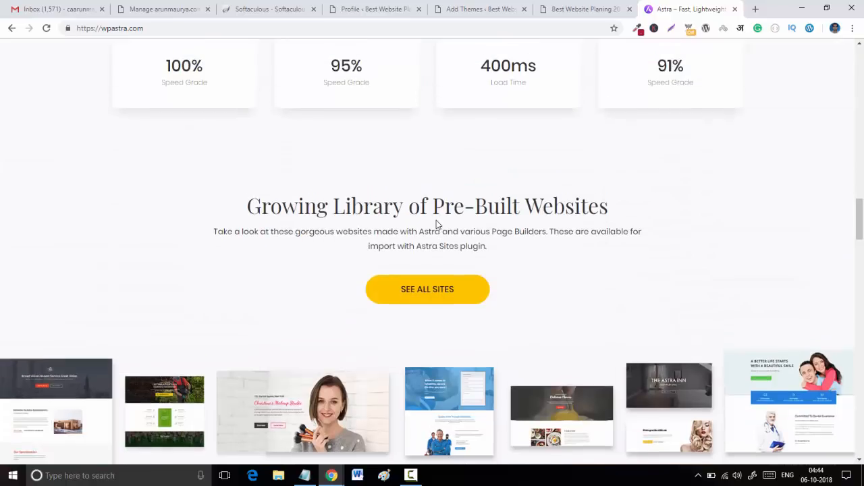
scroll(436, 224, "up", 15)
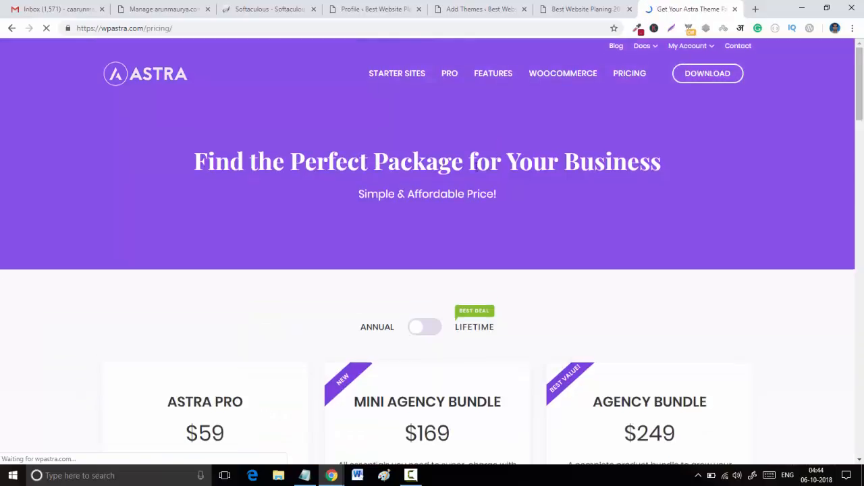
Step: Compare the prices and included features of the Astra Pro, Mini Agency Bundle and Agency Bundle plans
scroll(315, 243, "down", 4)
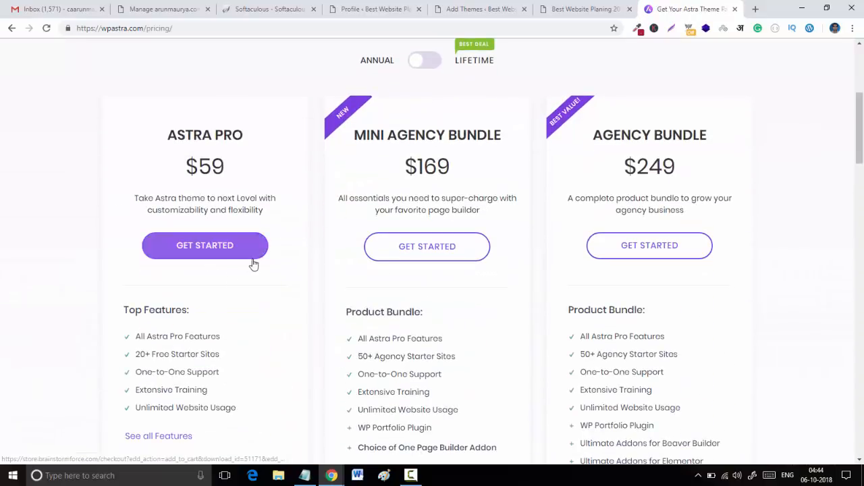
scroll(268, 225, "down", 3)
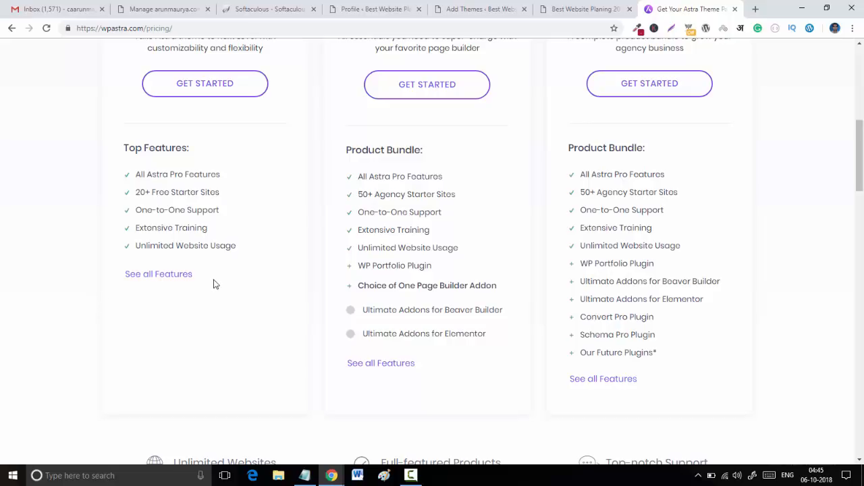
scroll(280, 228, "up", 1)
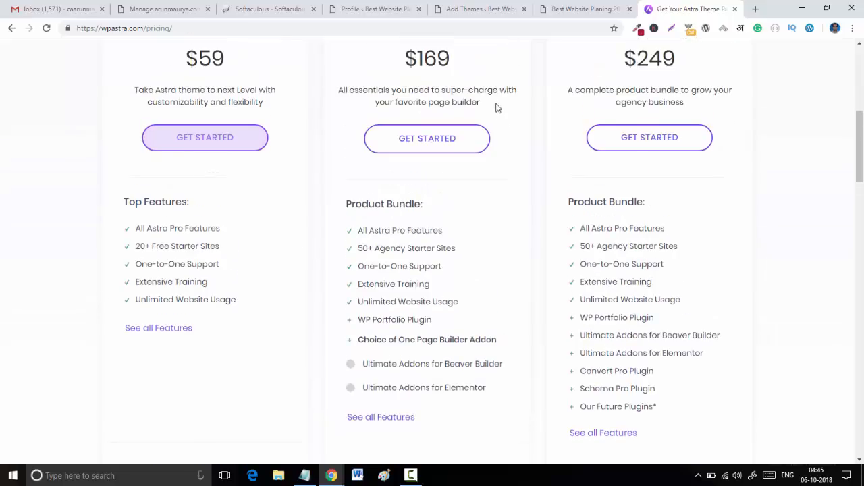
left_click_drag(650, 64, 702, 36)
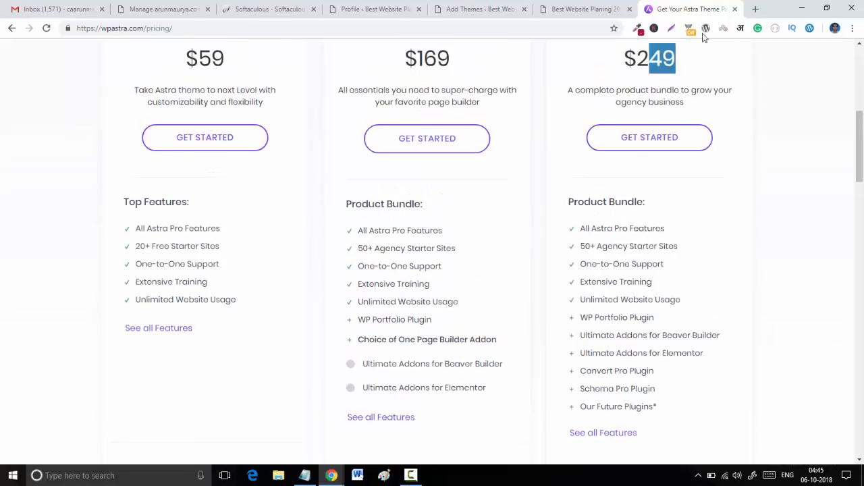
Step: Return to the WordPress theme browser, close the Astra preview and open the OceanWP theme's details and preview
left_click(616, 6)
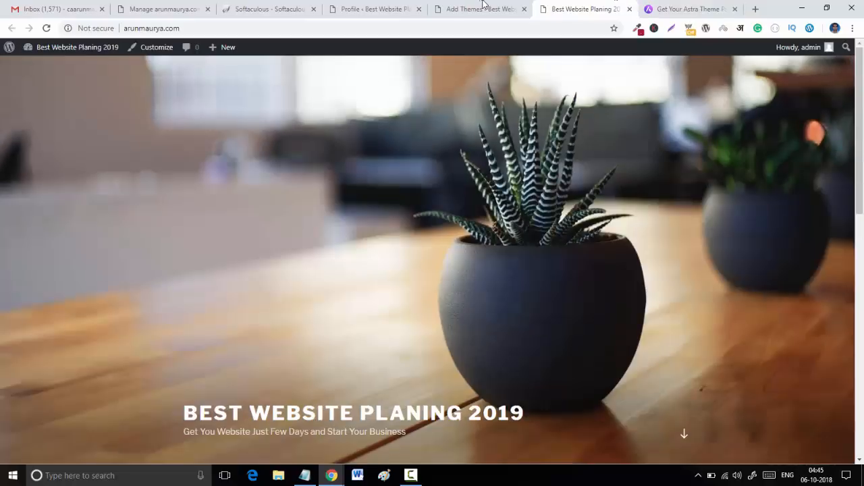
left_click(476, 10)
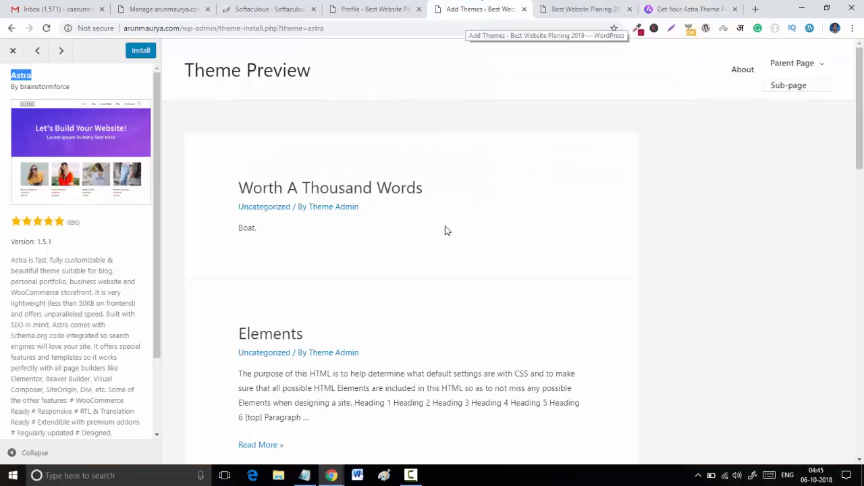
left_click(13, 52)
scroll(472, 211, "up", 3)
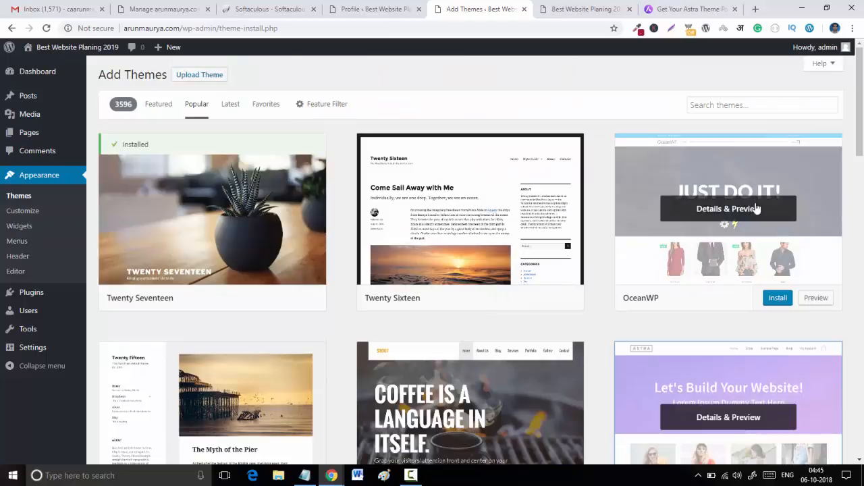
left_click(752, 209)
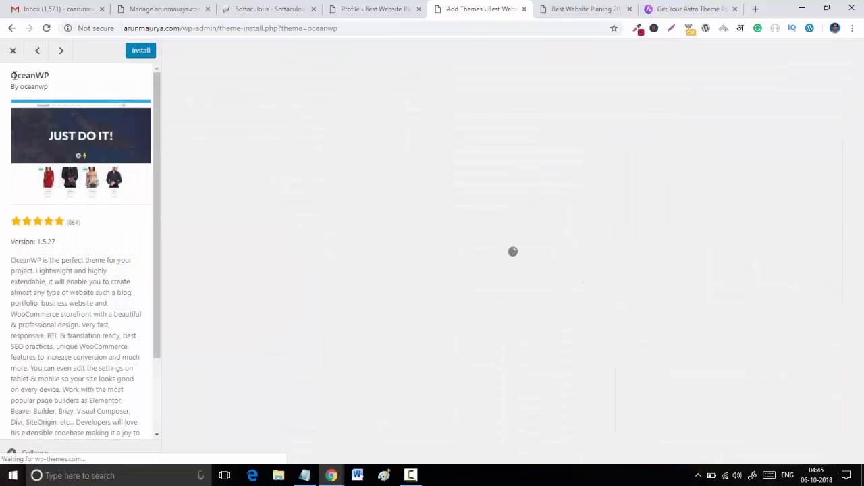
Step: Copy the theme name OceanWP, search Google for it in place of the Astra pricing page and open the oceanwp.org result
right_click(57, 80)
left_click(73, 85)
left_click(658, 9)
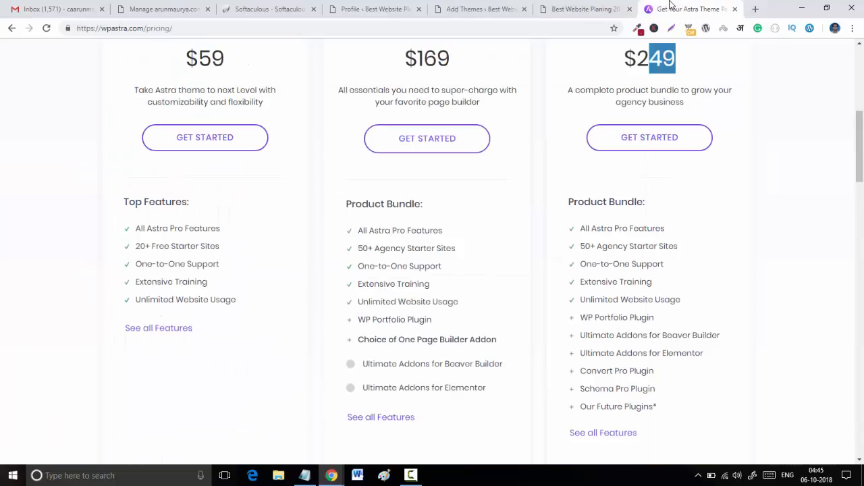
left_click(504, 34)
right_click(505, 33)
left_click(523, 80)
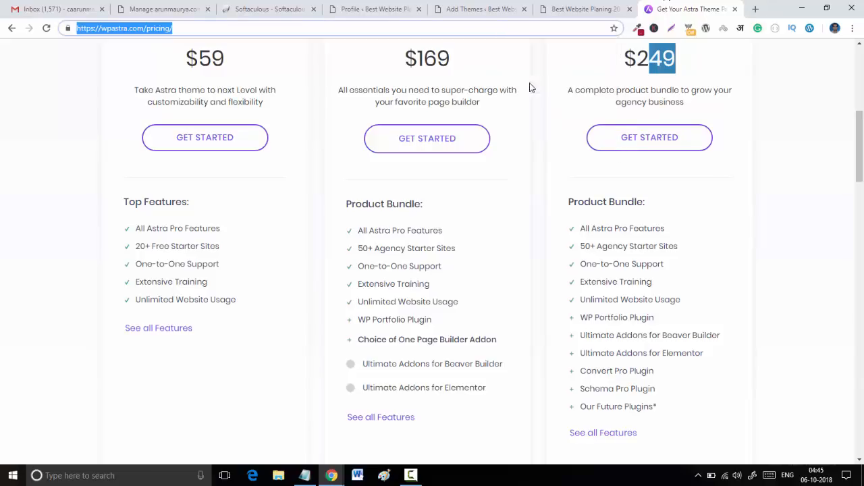
left_click(198, 54)
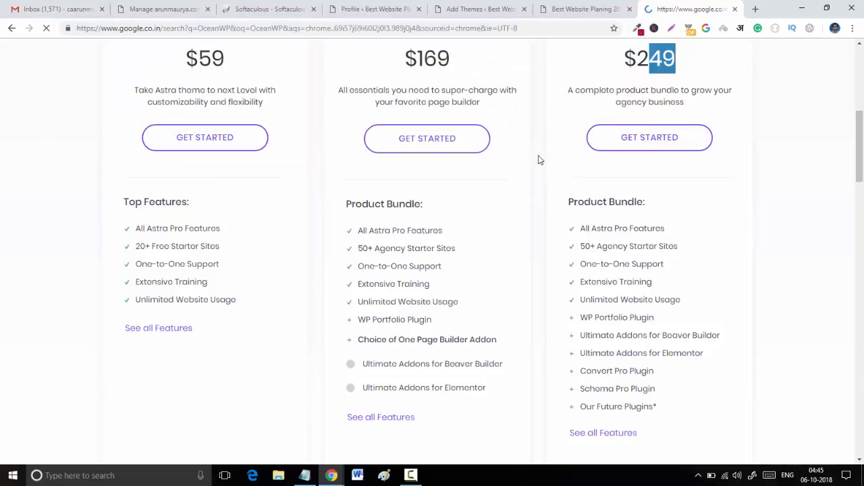
left_click(199, 139)
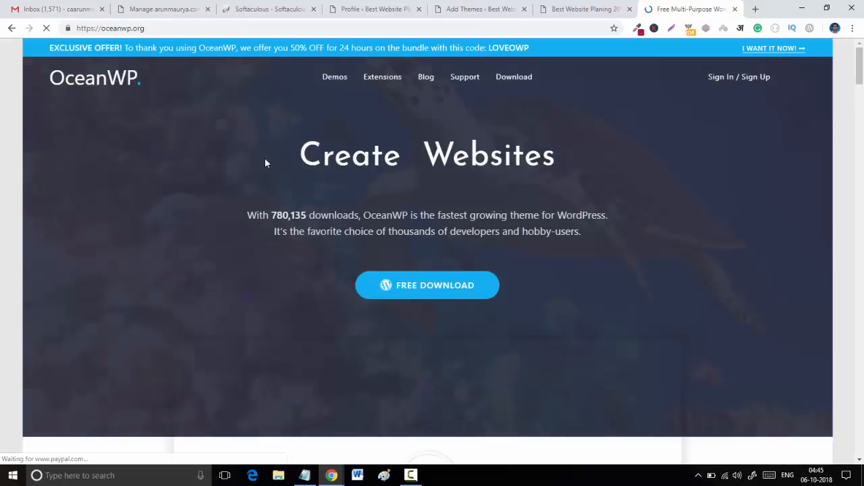
Step: Dismiss the cookie notice on the OceanWP home page and examine its introduction, reviews and creative demos
scroll(637, 156, "down", 4)
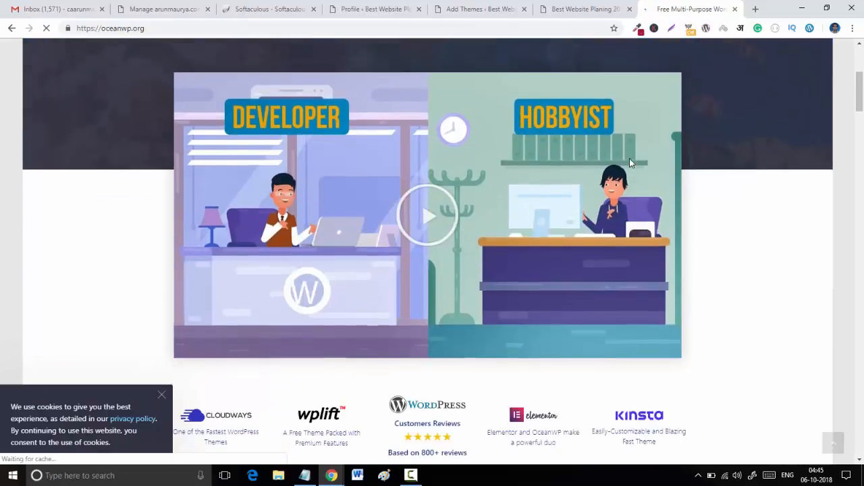
scroll(629, 158, "down", 6)
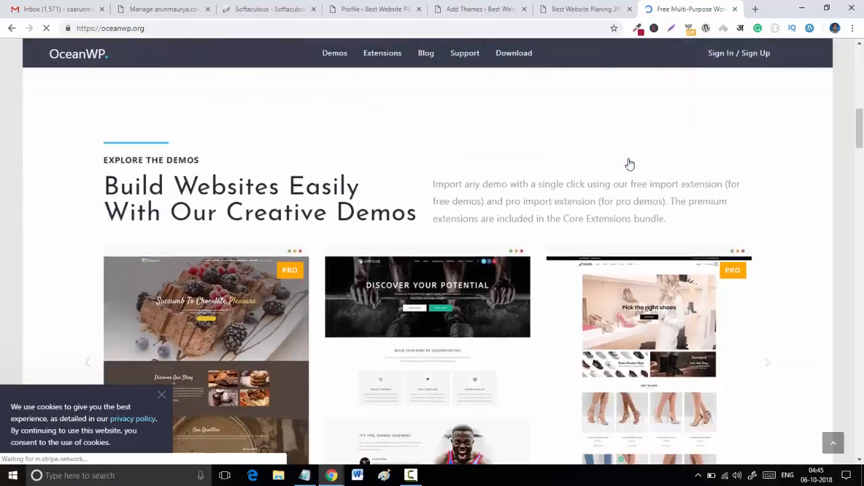
left_click(162, 395)
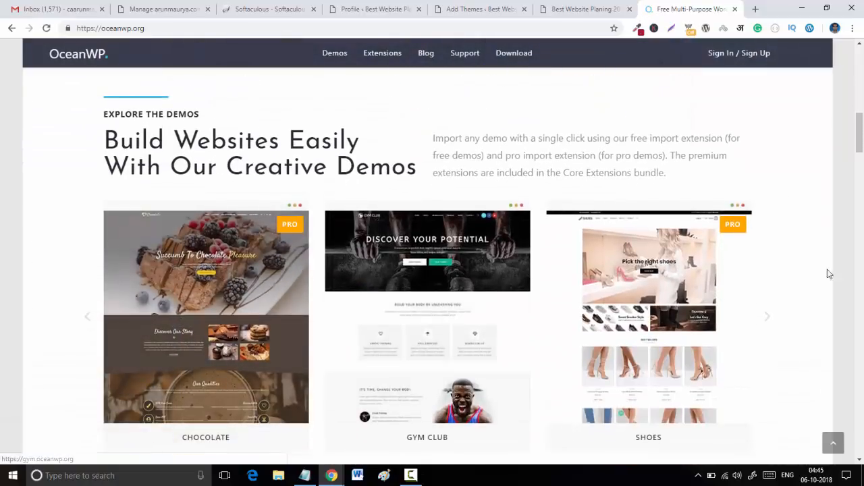
scroll(537, 322, "down", 8)
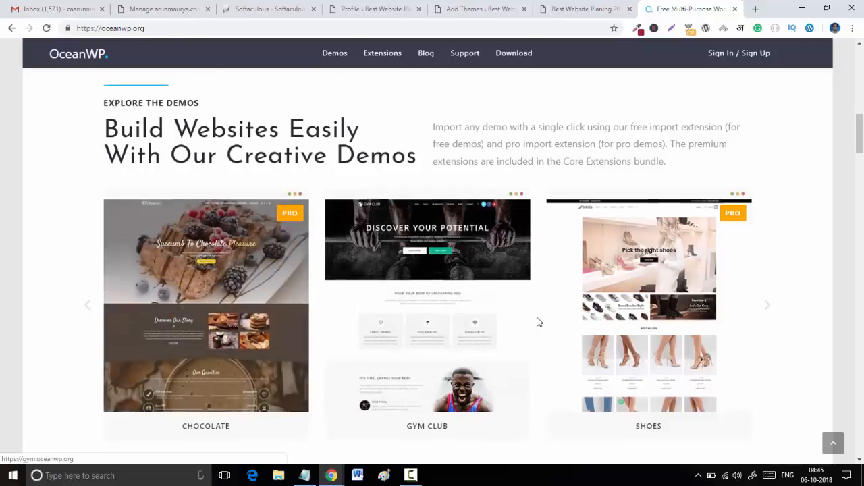
scroll(536, 322, "up", 10)
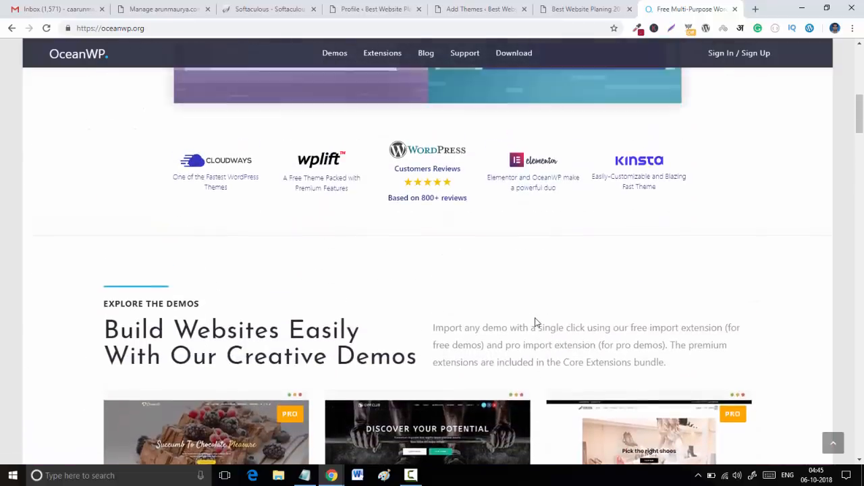
scroll(535, 322, "up", 5)
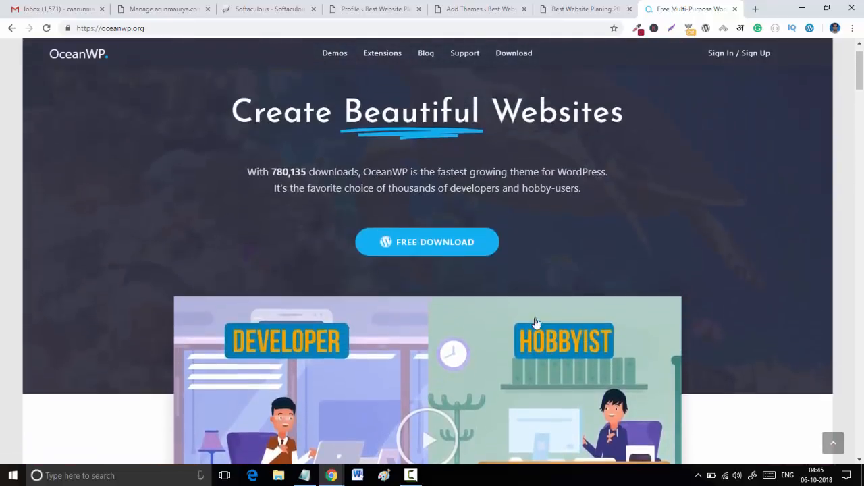
scroll(515, 319, "down", 1)
scroll(504, 318, "up", 1)
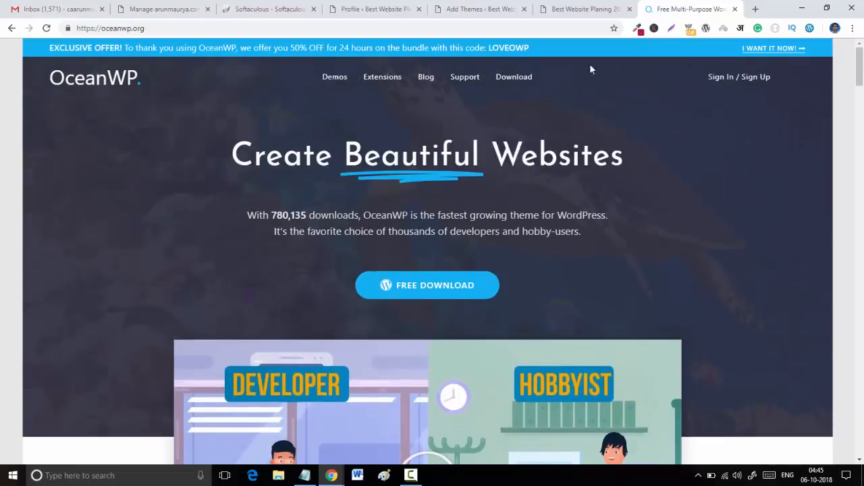
Step: Read through the OceanWP home page from the header down past the customer reviews and demos to the extensions section
mouse_move(429, 86)
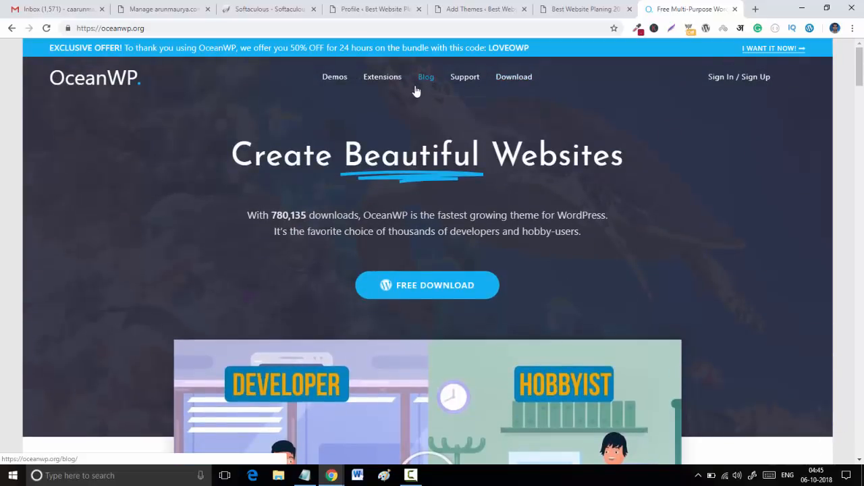
scroll(381, 112, "down", 5)
scroll(479, 247, "down", 4)
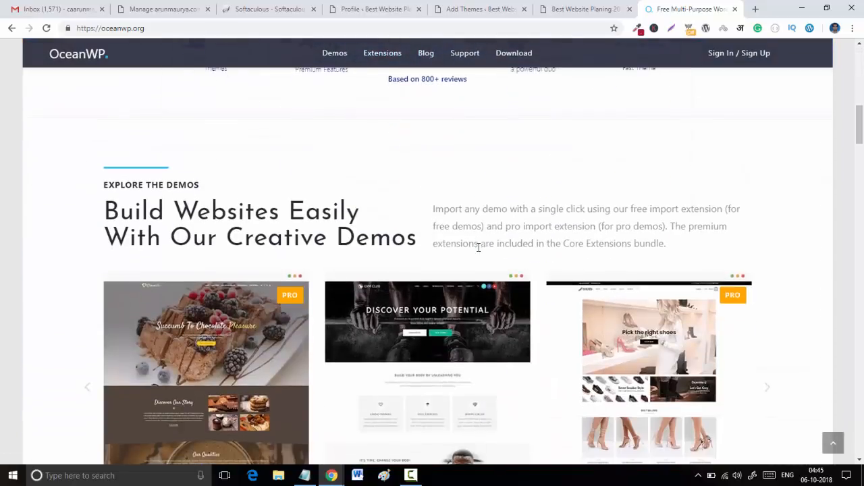
scroll(479, 245, "up", 4)
scroll(277, 262, "down", 1)
scroll(283, 260, "down", 1)
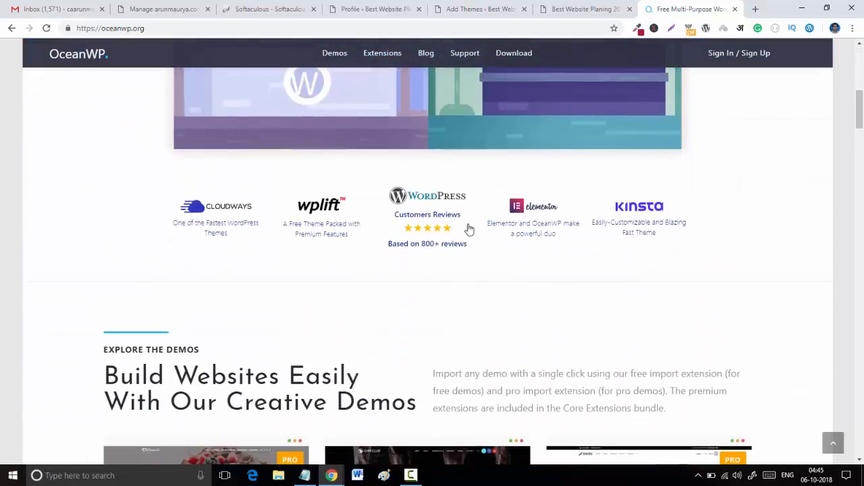
scroll(493, 228, "down", 20)
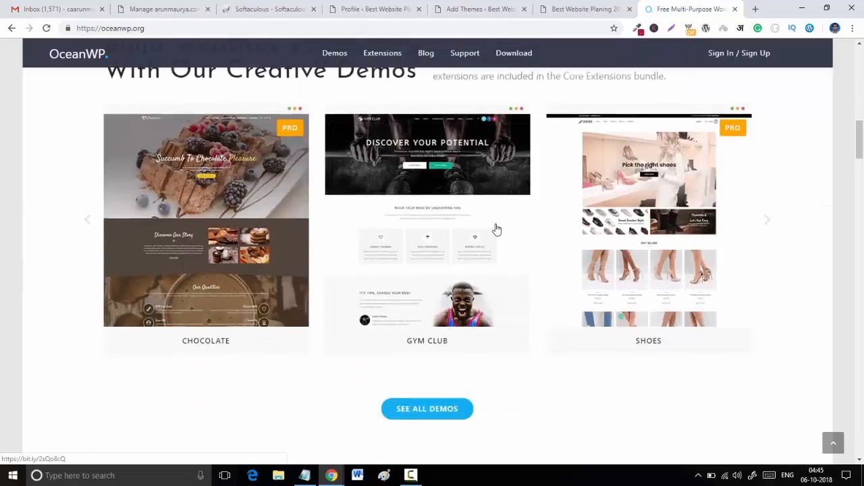
scroll(496, 229, "down", 15)
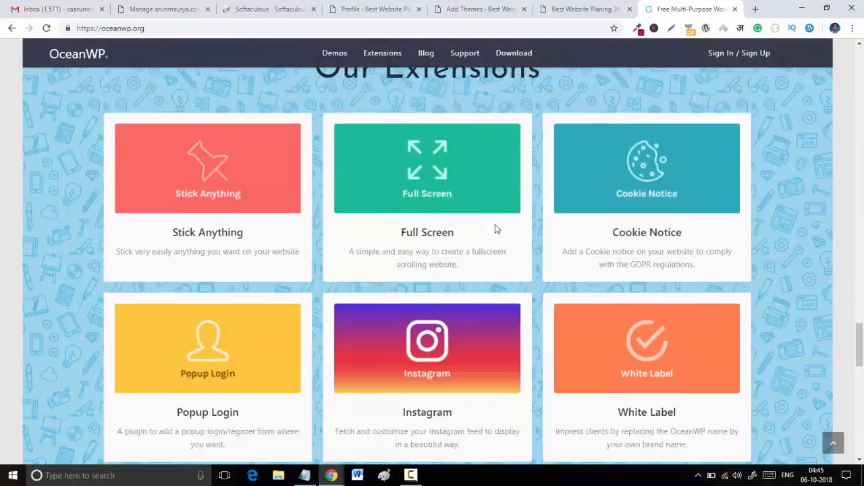
Step: Review OceanWP's supported page builders, extensions and shop features, and check the Extensions submenu in the site header
scroll(495, 229, "up", 2)
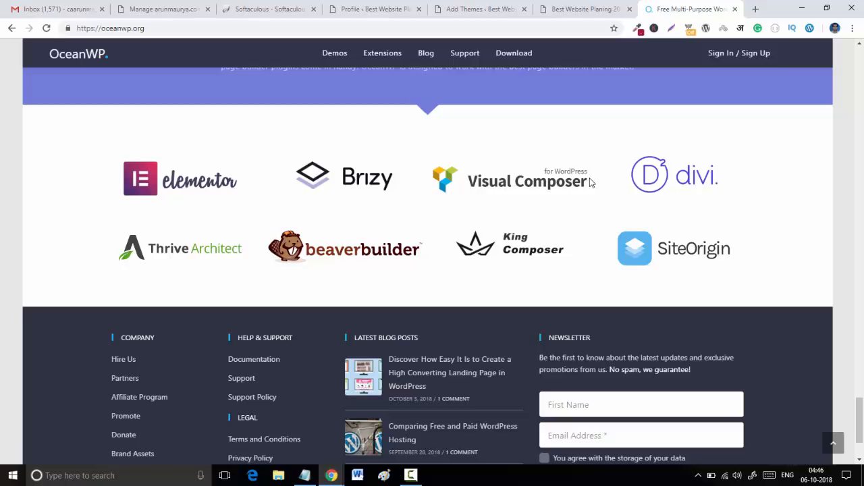
scroll(589, 182, "up", 4)
scroll(590, 182, "up", 1)
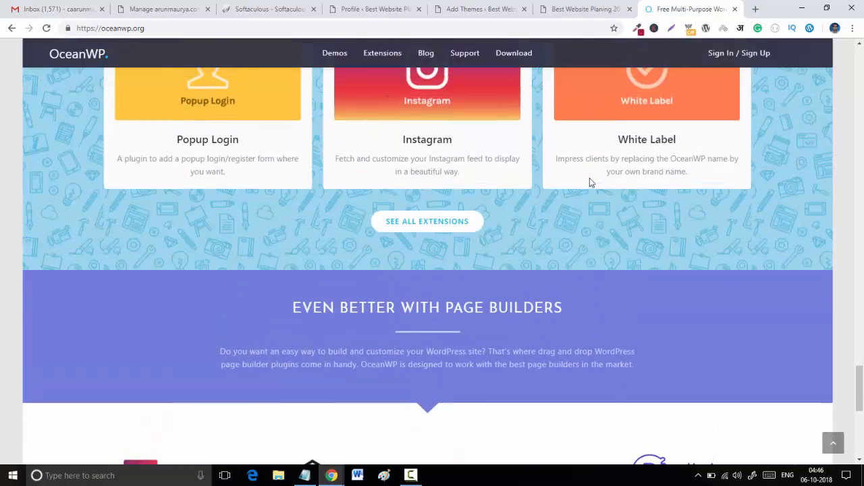
scroll(589, 179, "up", 10)
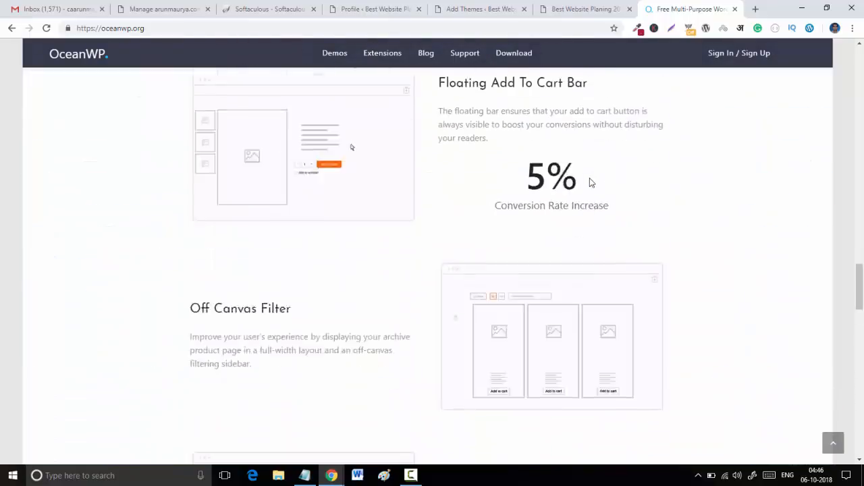
scroll(590, 182, "up", 20)
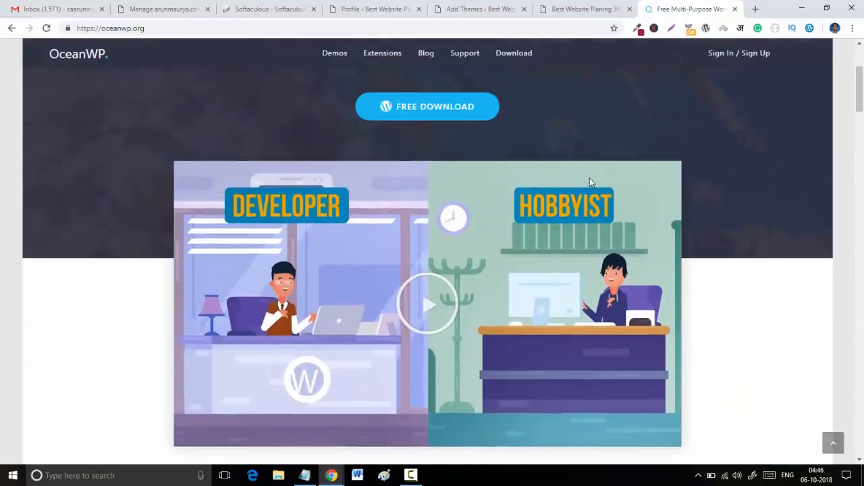
scroll(590, 178, "up", 3)
mouse_move(395, 93)
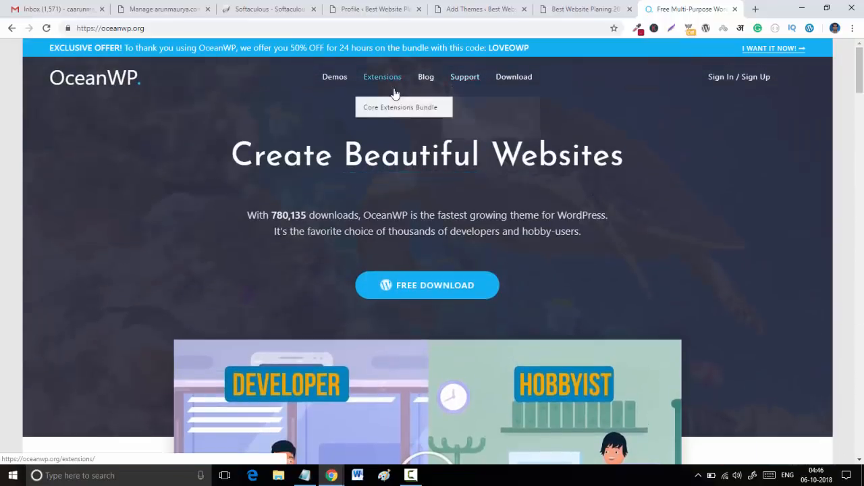
Step: Open OceanWP's Chocolate demo site and look through its story, achievements and stores sections
scroll(405, 170, "down", 8)
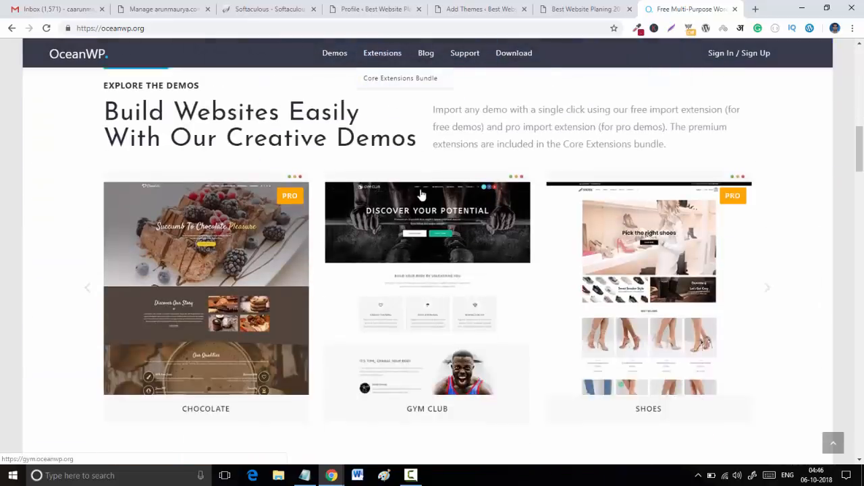
scroll(426, 192, "down", 2)
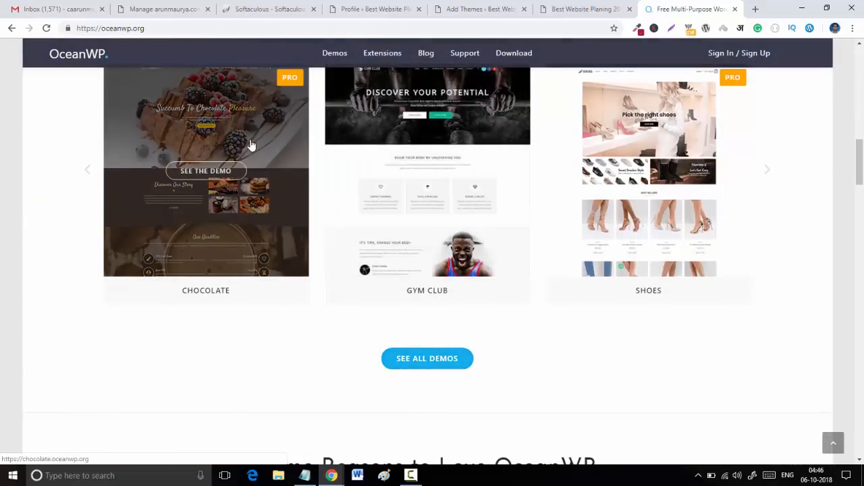
left_click(251, 144)
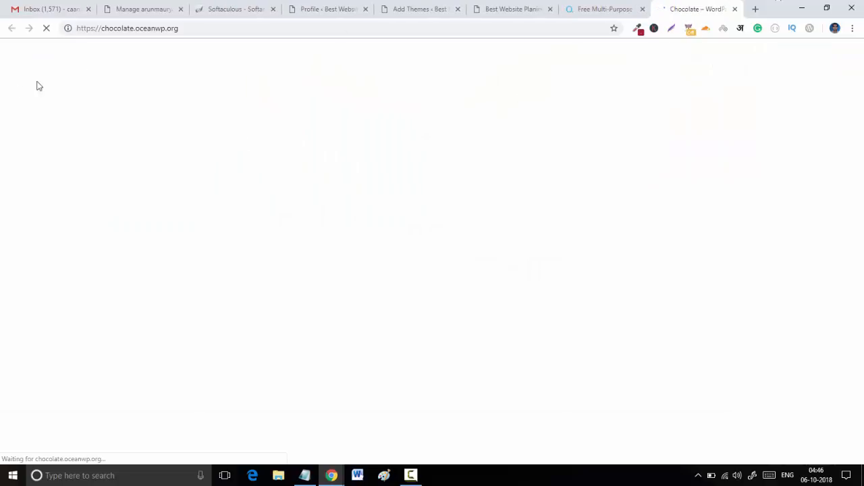
scroll(482, 249, "down", 3)
scroll(499, 270, "down", 10)
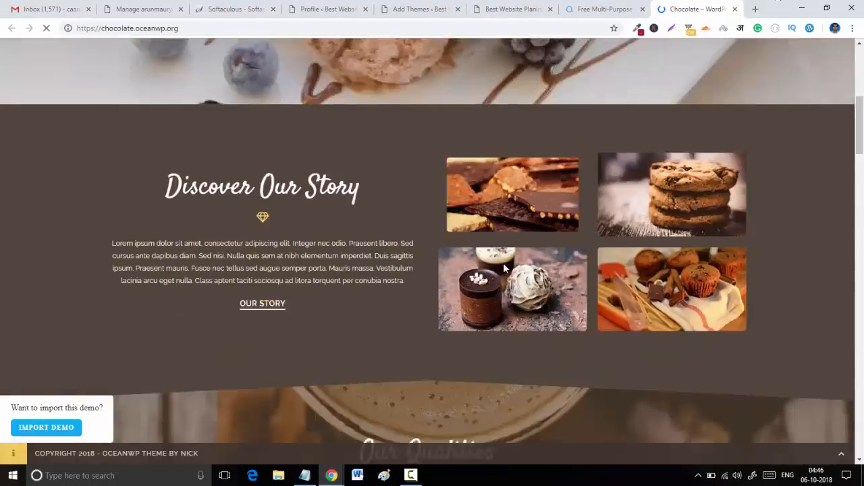
scroll(517, 297, "down", 15)
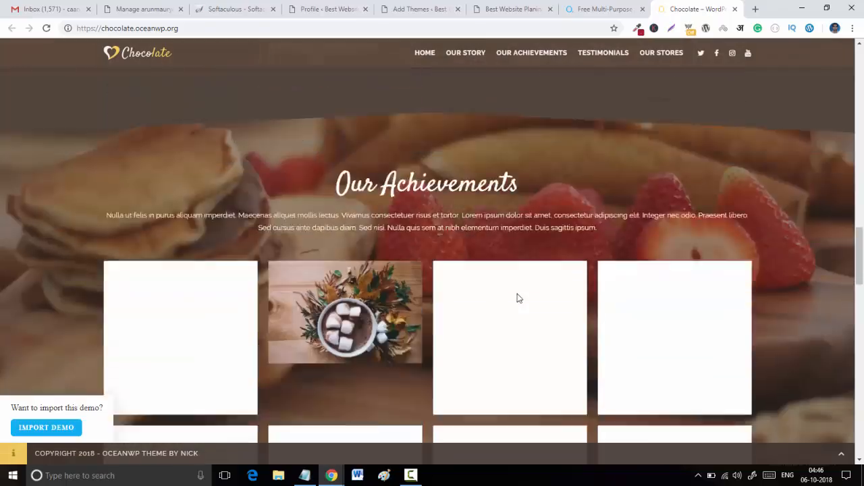
scroll(604, 297, "down", 5)
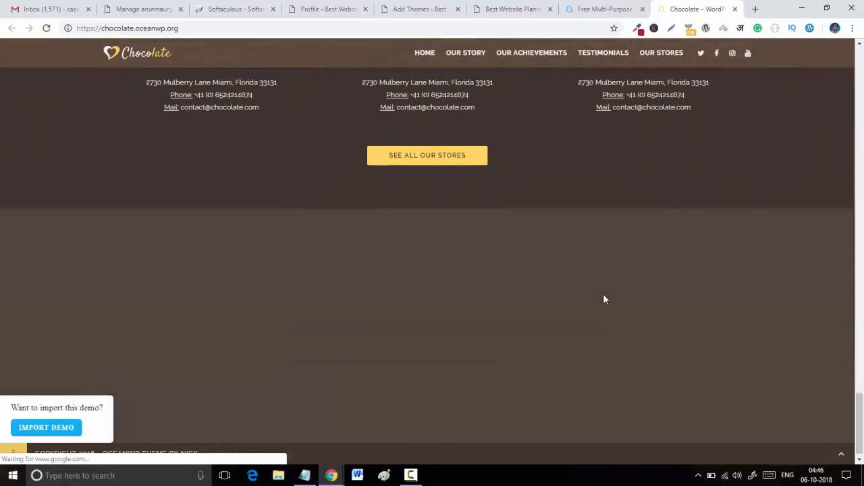
Step: Look back through the Chocolate demo's testimonials and gallery, return to the Add Themes page and close the OceanWP preview
scroll(592, 310, "up", 4)
scroll(591, 310, "up", 10)
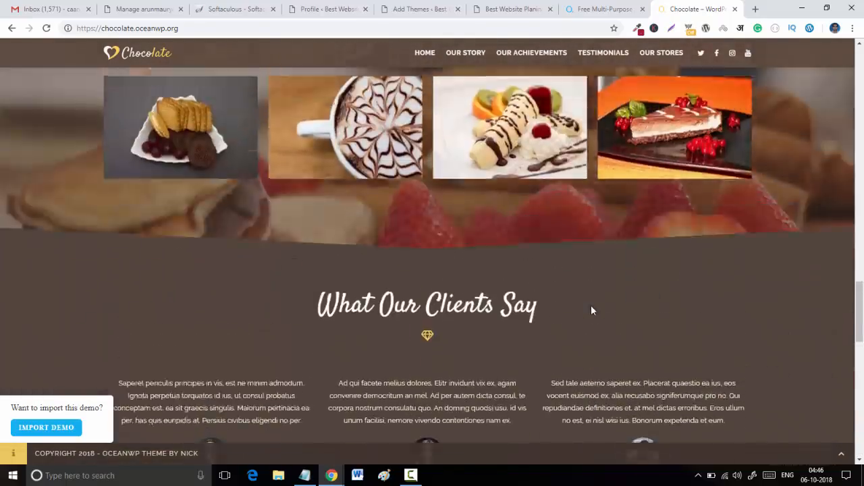
left_click(601, 9)
left_click(505, 9)
left_click(403, 5)
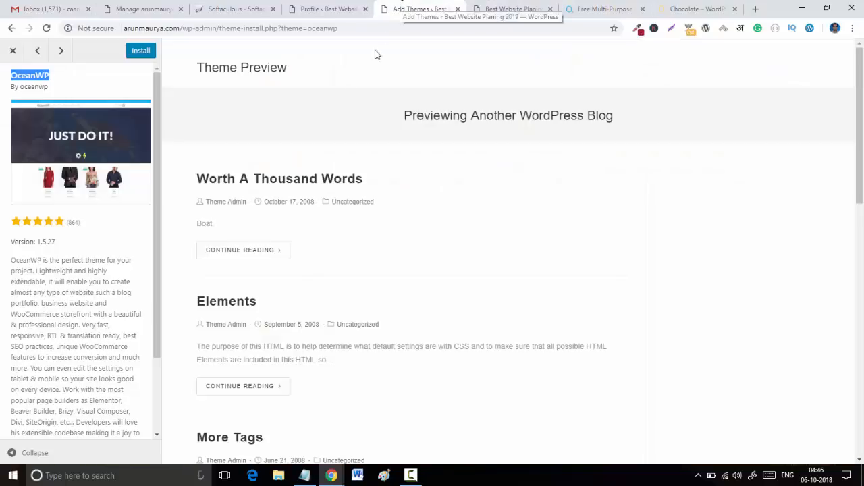
left_click(11, 52)
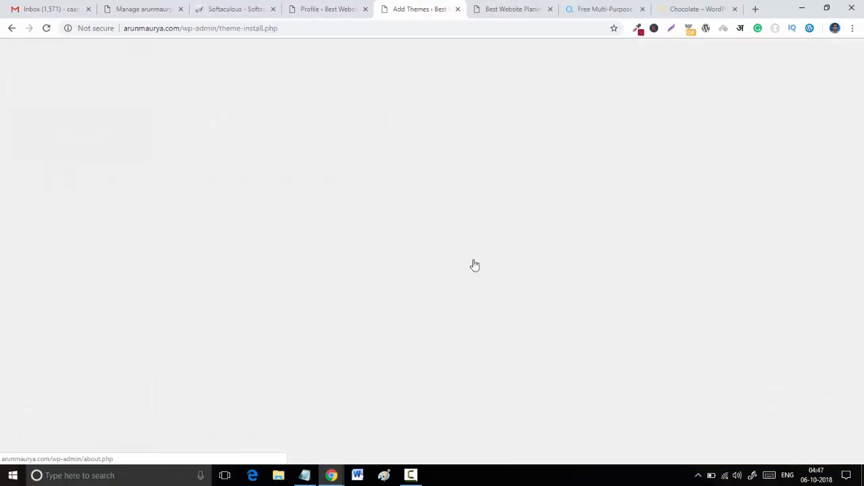
Step: Browse the available themes on the Add Themes page and return to the OceanWP and Astra entries
scroll(592, 315, "down", 6)
scroll(328, 333, "down", 7)
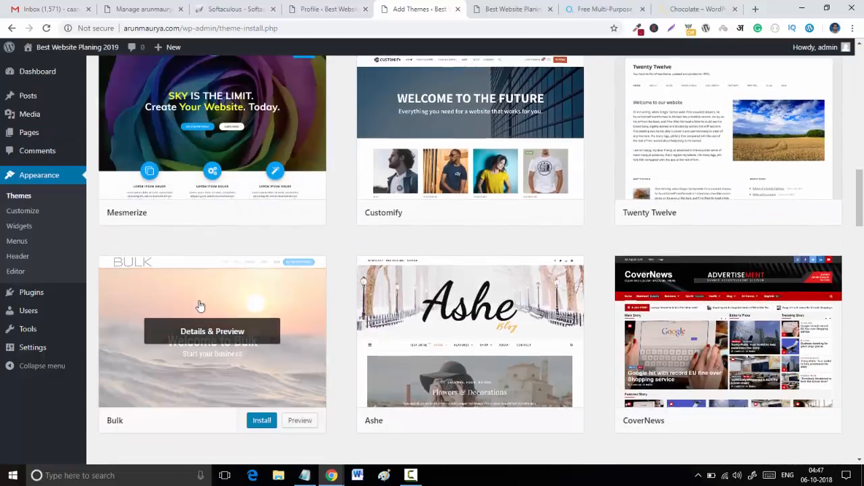
scroll(304, 305, "down", 2)
scroll(312, 306, "up", 2)
scroll(312, 306, "up", 5)
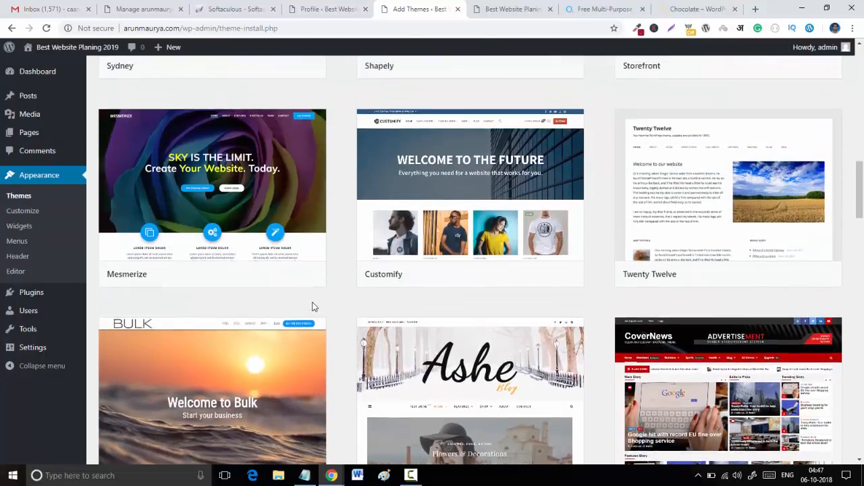
scroll(308, 308, "down", 1)
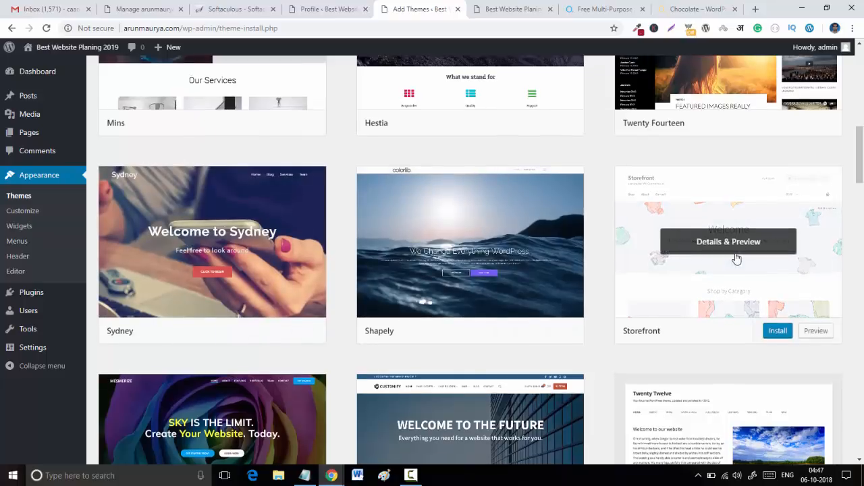
scroll(735, 258, "up", 3)
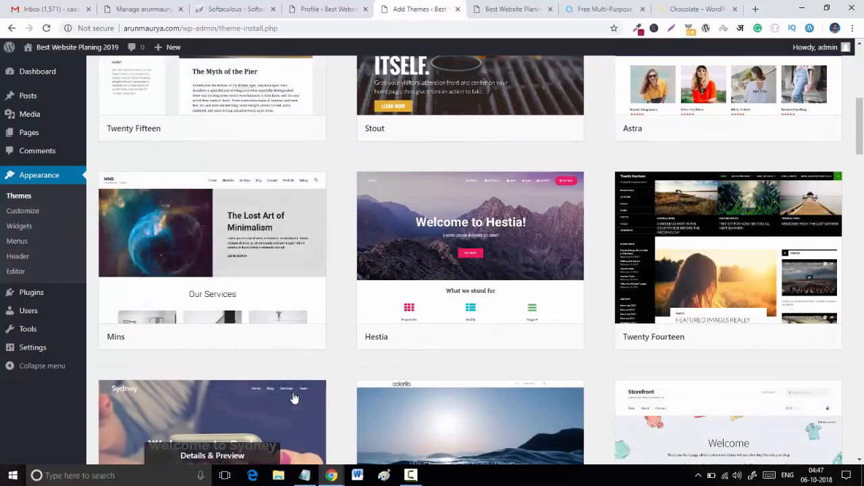
scroll(290, 432, "down", 1)
scroll(292, 397, "up", 3)
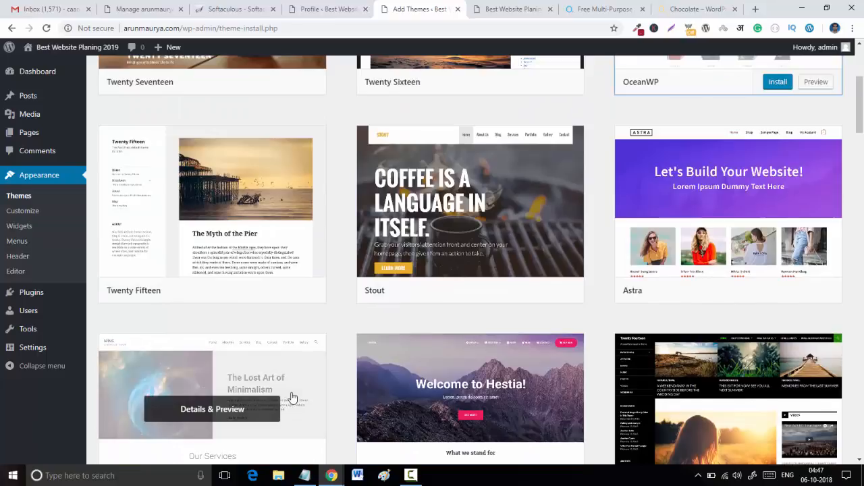
scroll(291, 397, "up", 3)
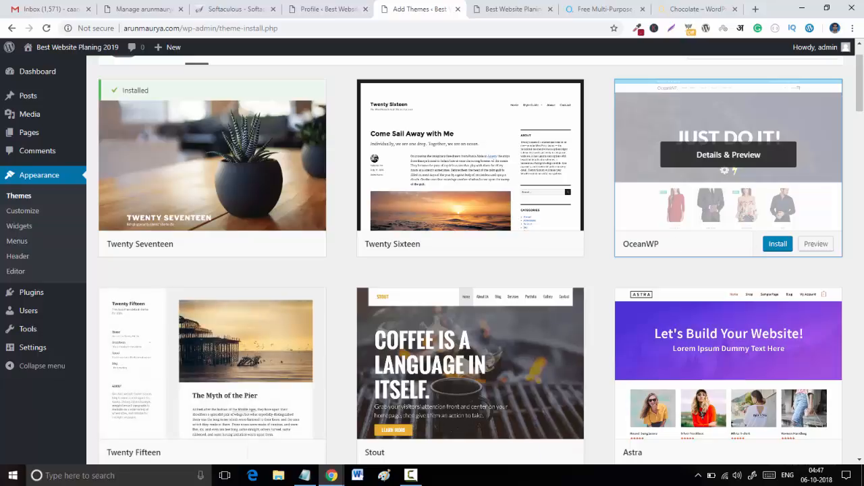
Step: Install the OceanWP and Astra themes and activate Astra
left_click(779, 245)
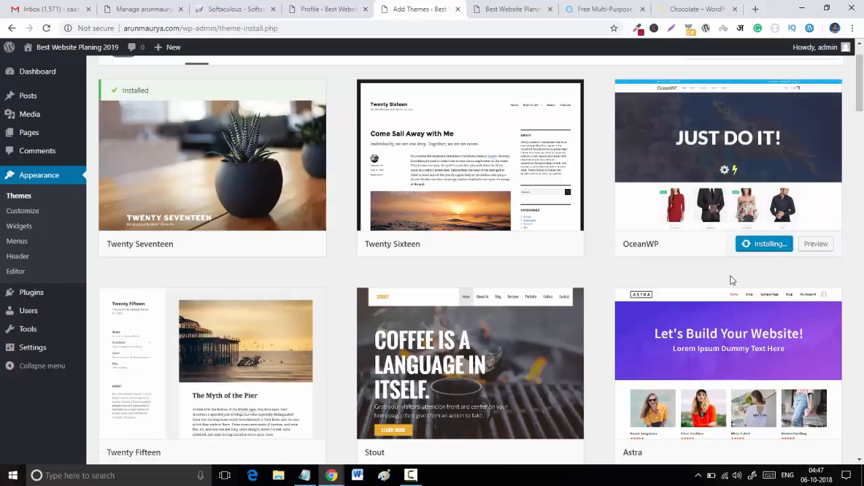
scroll(730, 275, "down", 3)
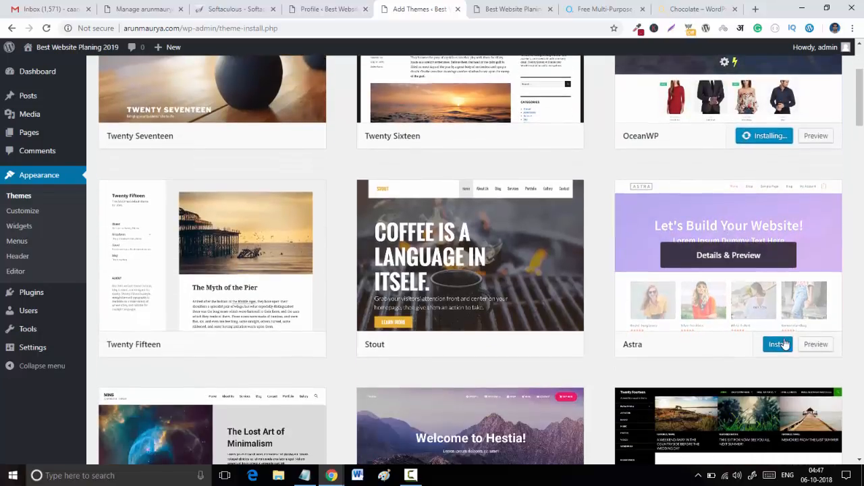
left_click(780, 345)
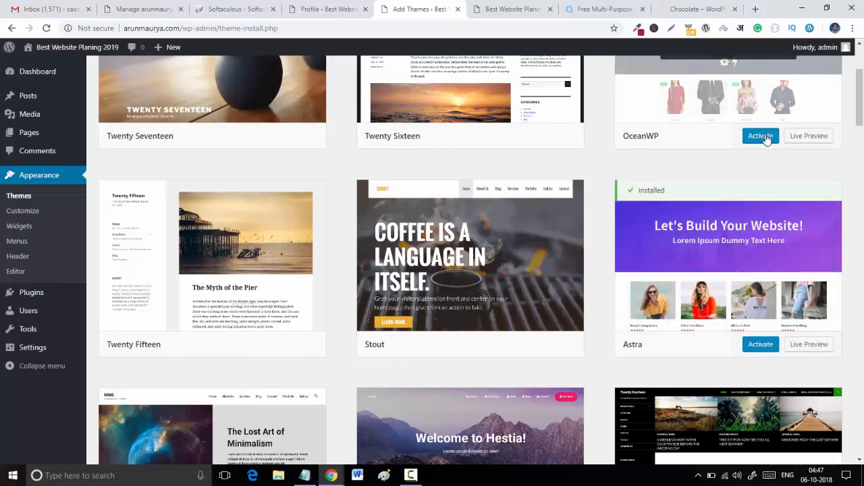
left_click(759, 345)
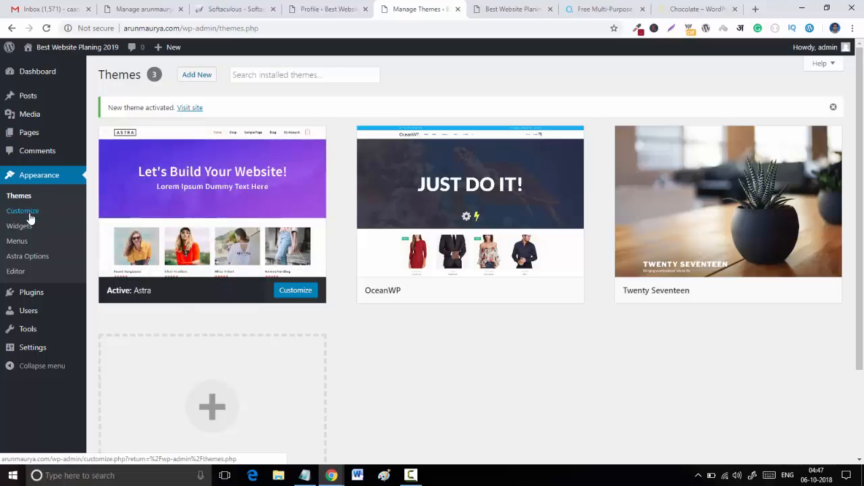
Step: Open the theme customizer in a separate browser tab and close the old site, OceanWP and Chocolate demo tabs
right_click(30, 218)
left_click(41, 223)
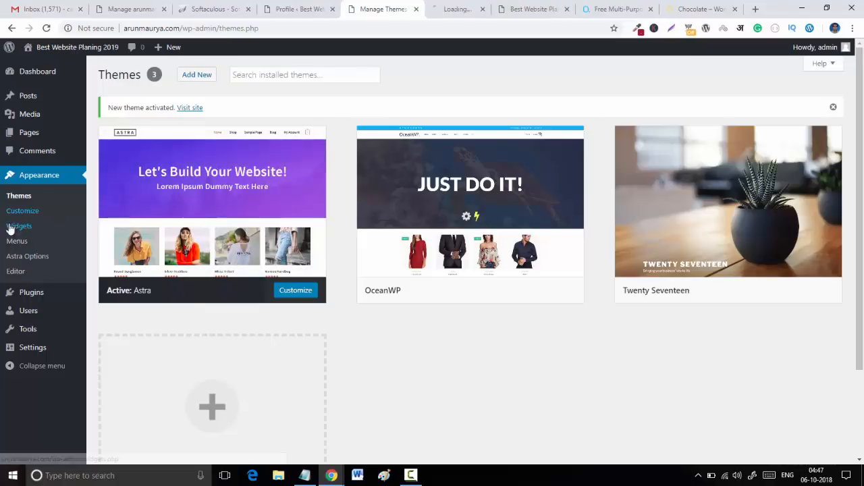
left_click(444, 7)
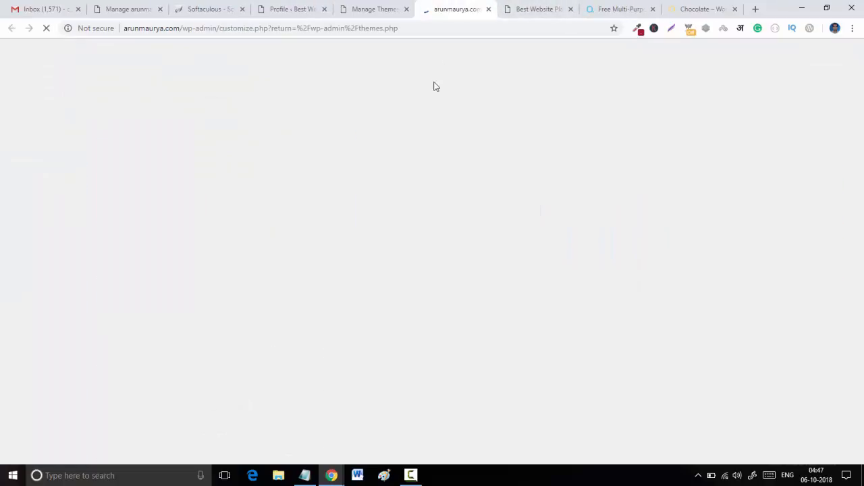
left_click(521, 9)
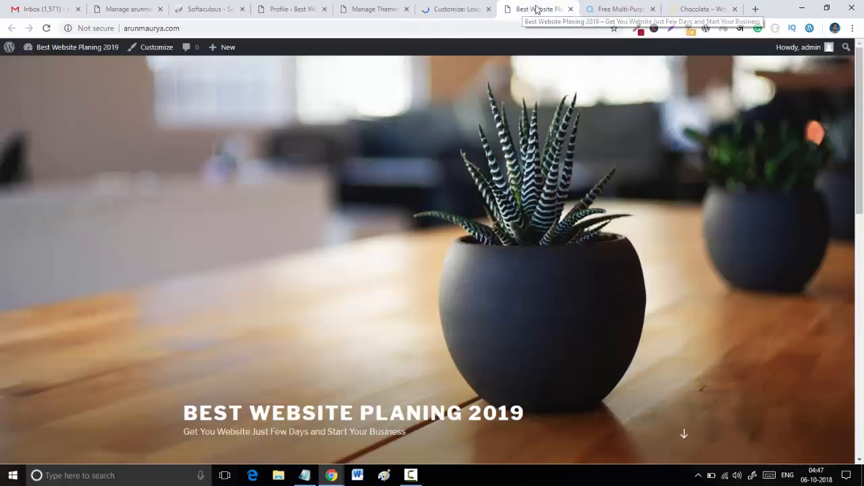
left_click(570, 12)
left_click(571, 12)
left_click(571, 12)
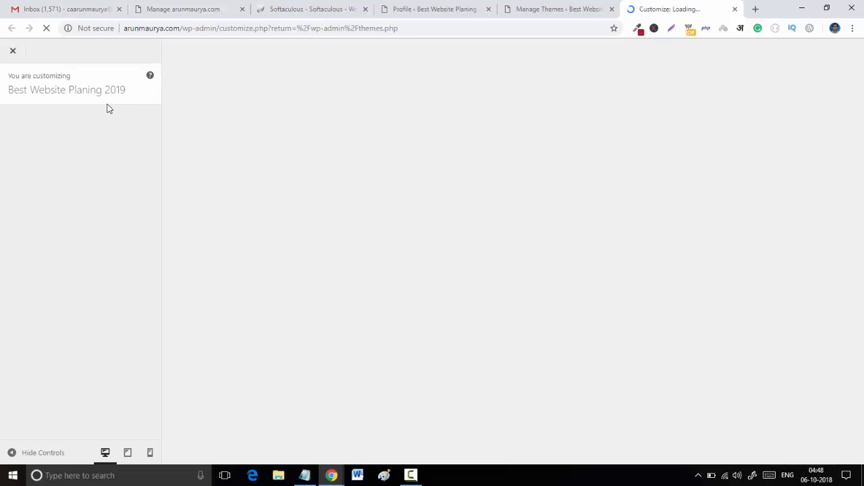
left_click(564, 8)
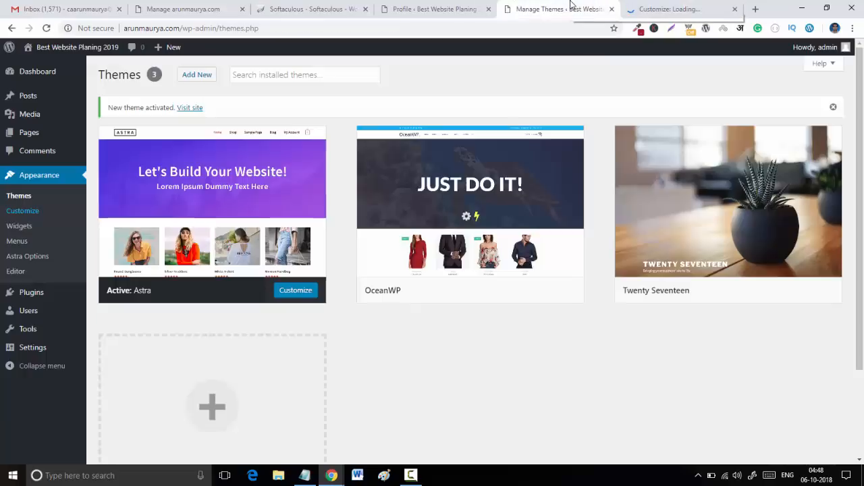
left_click(680, 7)
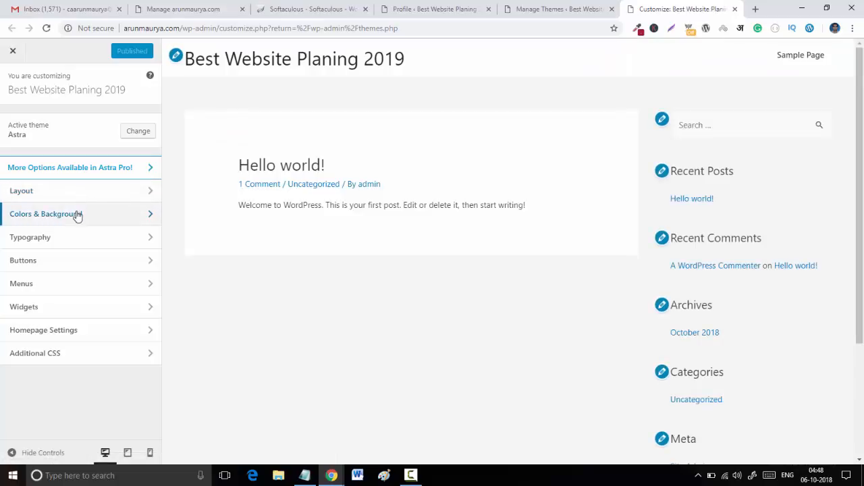
Step: Set the Theme Color in Astra's base colors to green #11ba01
left_click(76, 217)
left_click(62, 126)
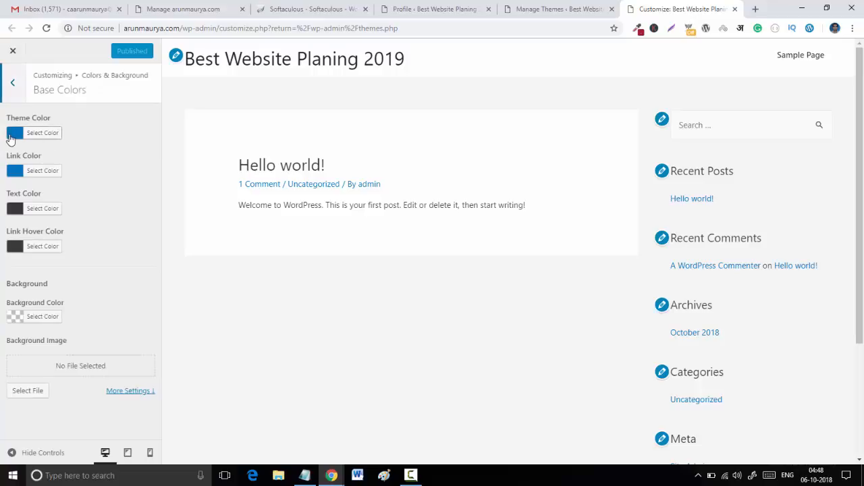
left_click(10, 137)
left_click(46, 194)
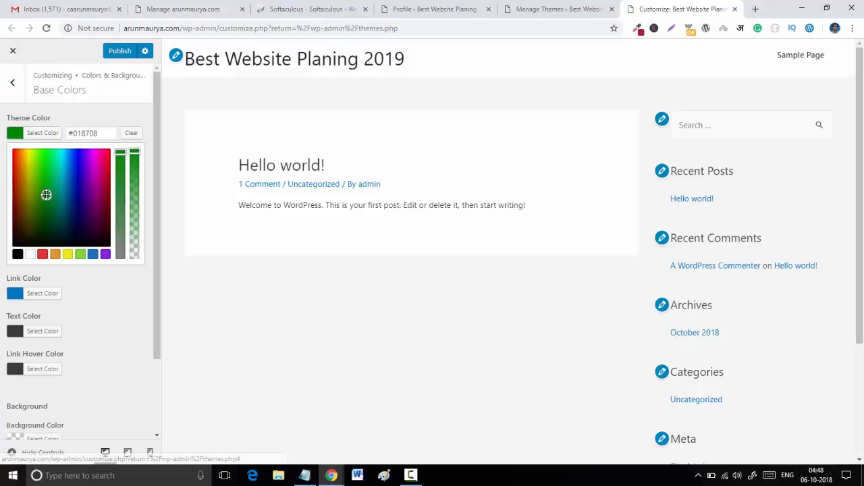
left_click_drag(47, 194, 44, 176)
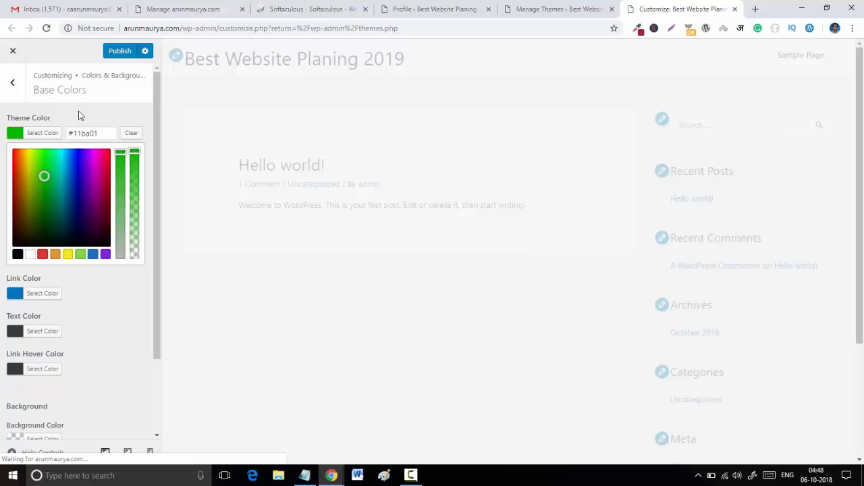
left_click(15, 82)
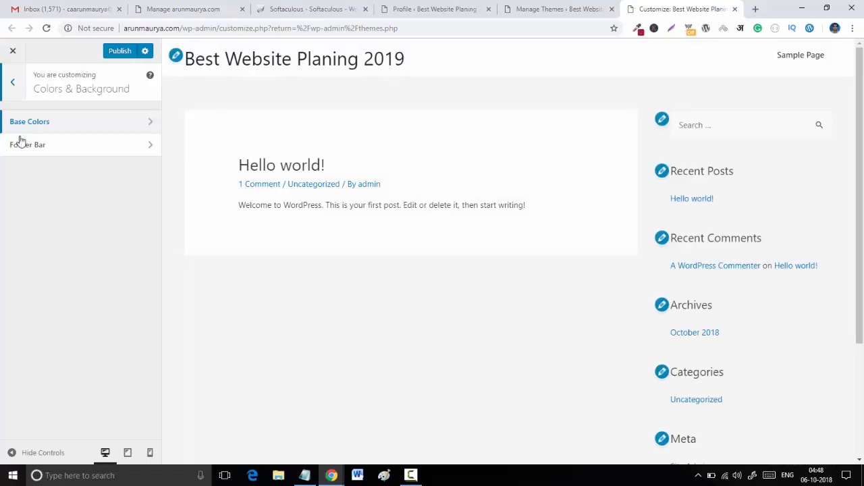
Step: Check the Base Colors and Footer Bar options under Colors & Background and return to the main customizer list
left_click(38, 125)
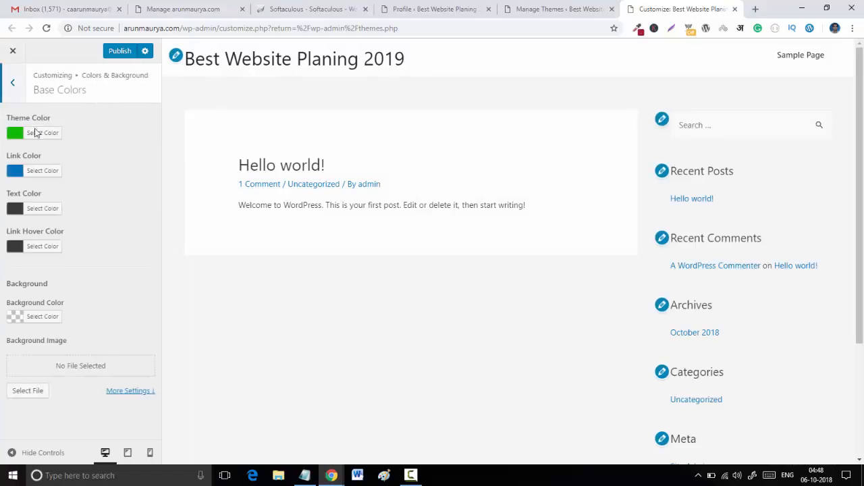
left_click(21, 96)
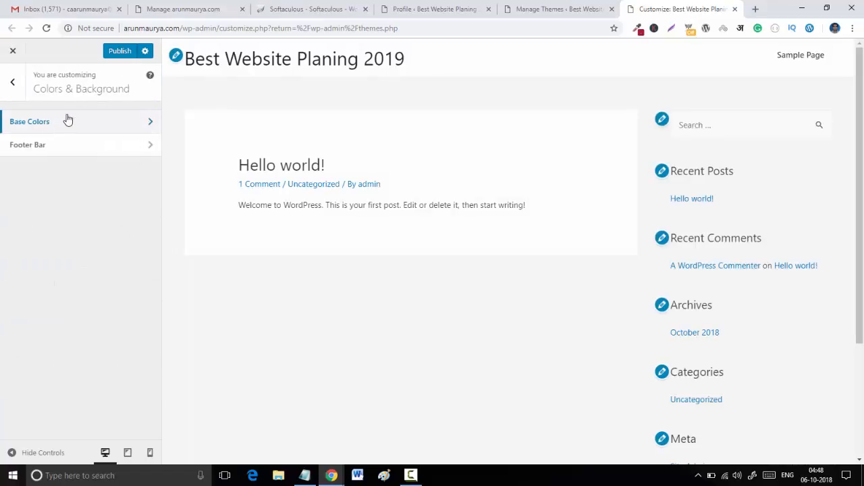
left_click(58, 151)
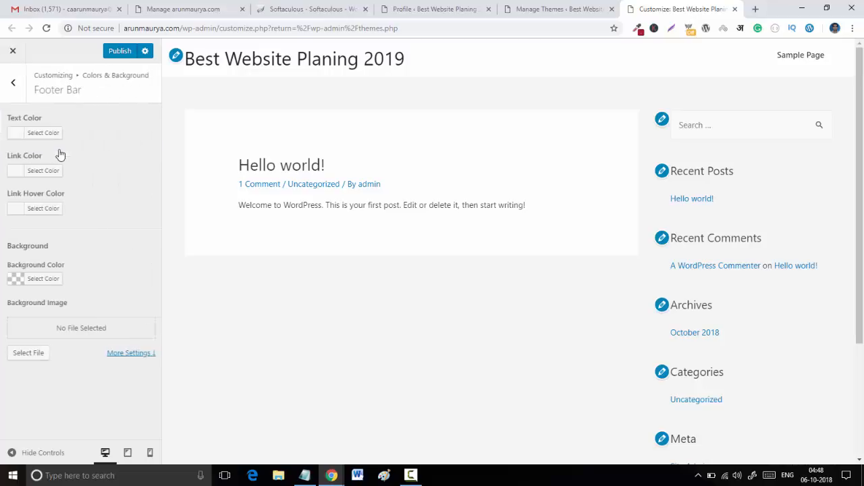
left_click(17, 86)
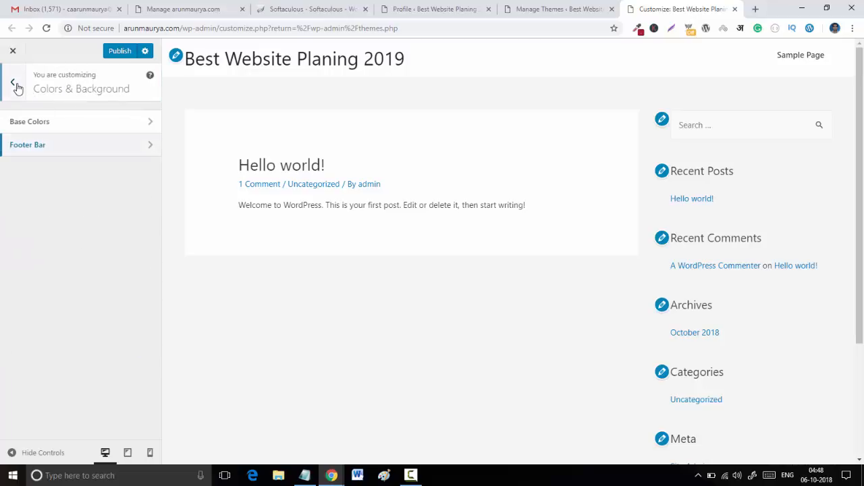
left_click(19, 87)
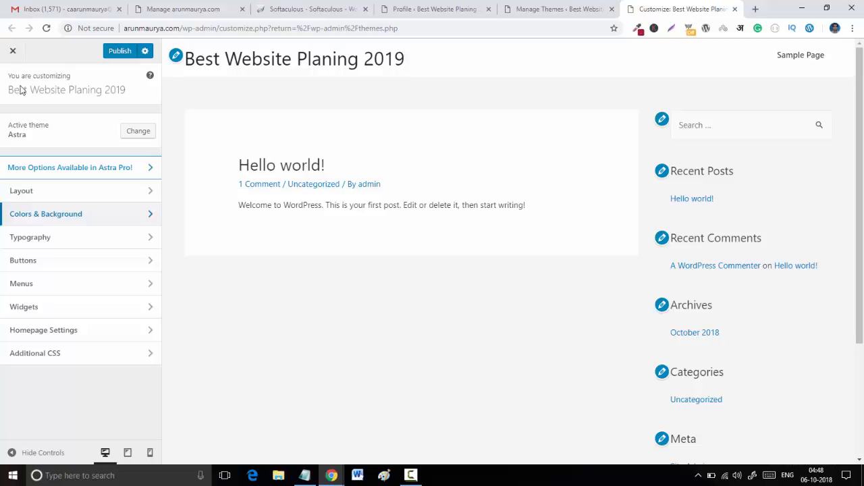
Step: Check the Primary Header typography options and the Homepage Settings of the Astra theme
left_click(61, 243)
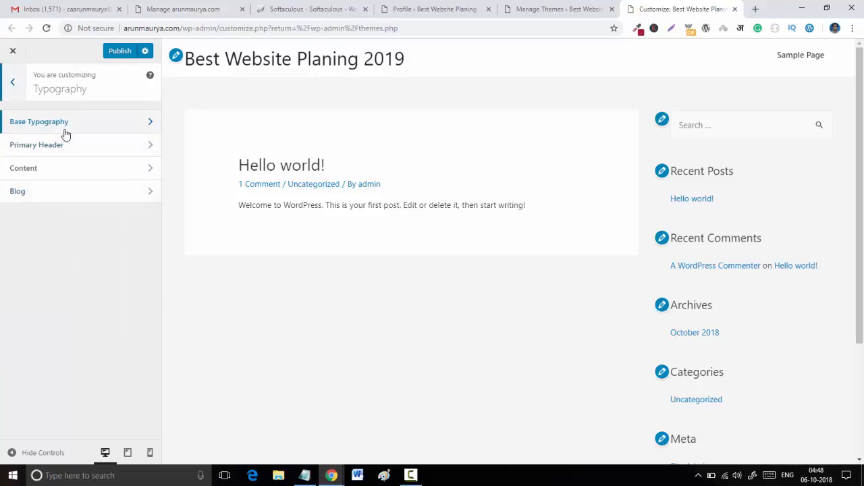
left_click(62, 154)
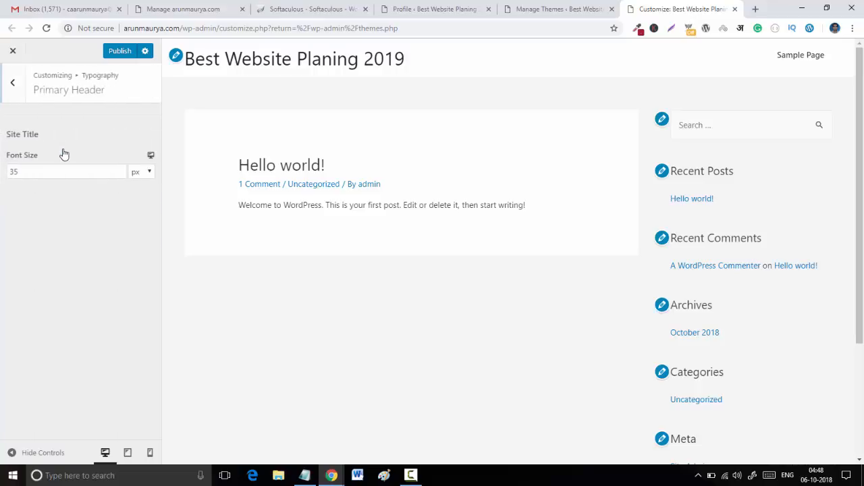
left_click(16, 85)
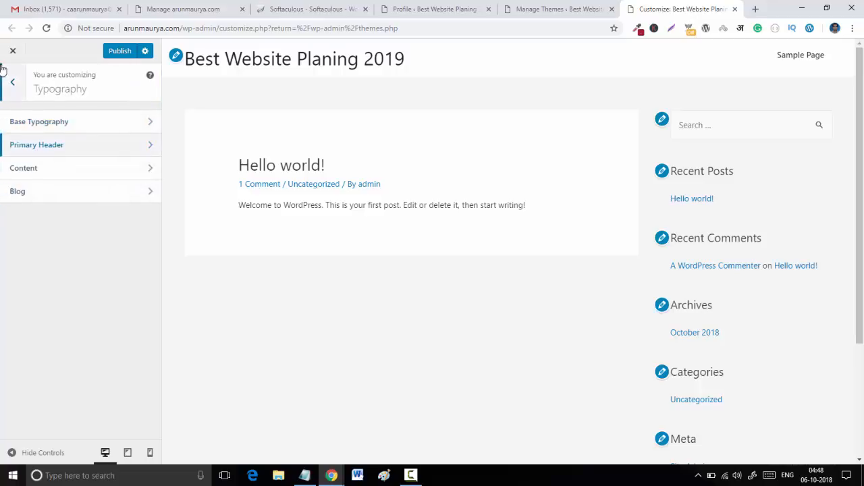
left_click(14, 86)
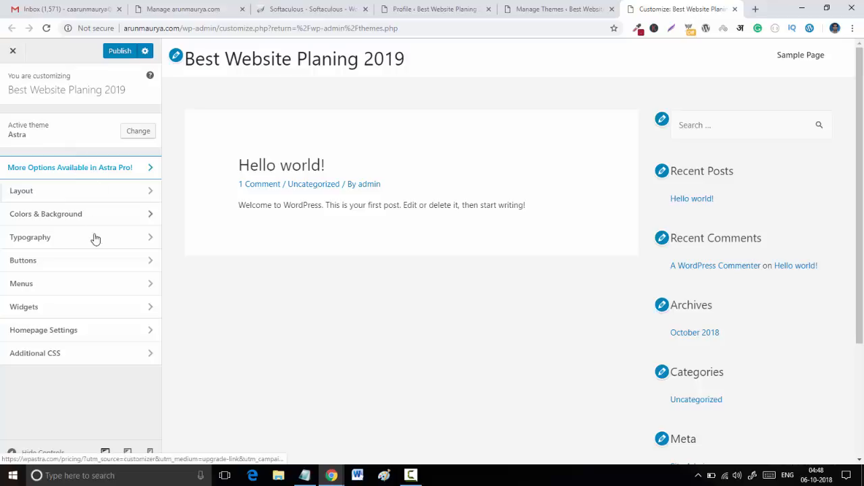
left_click(85, 329)
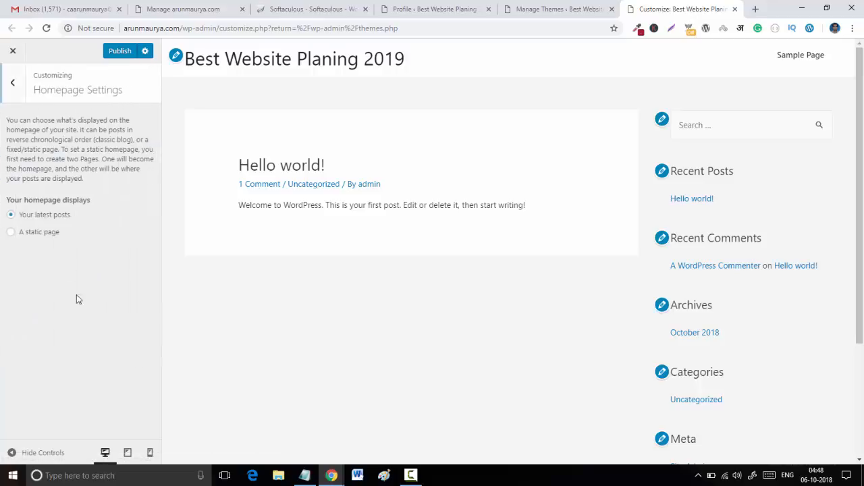
left_click(5, 82)
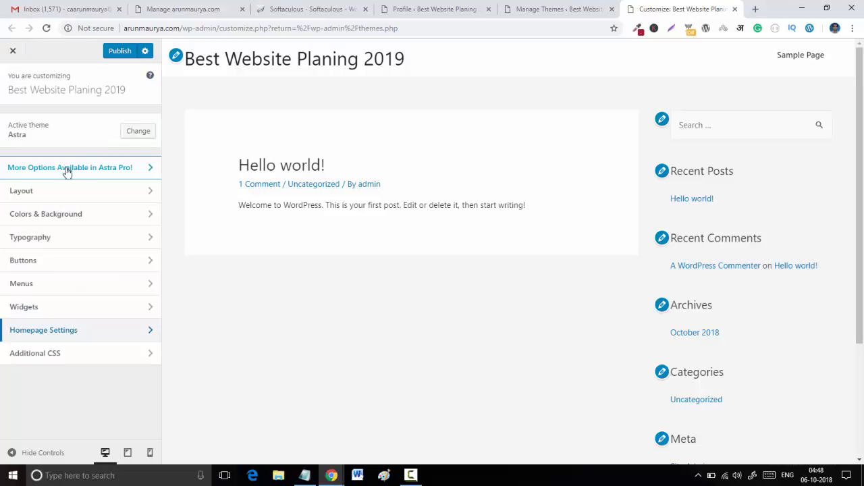
Step: Check the Site Identity options for the logo, site title, tagline and site icon and return to the main customizer list
left_click(176, 56)
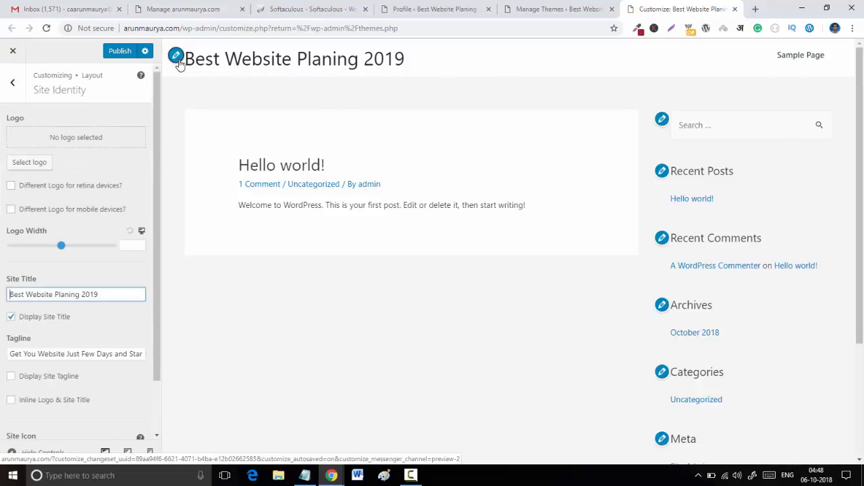
scroll(77, 277, "down", 1)
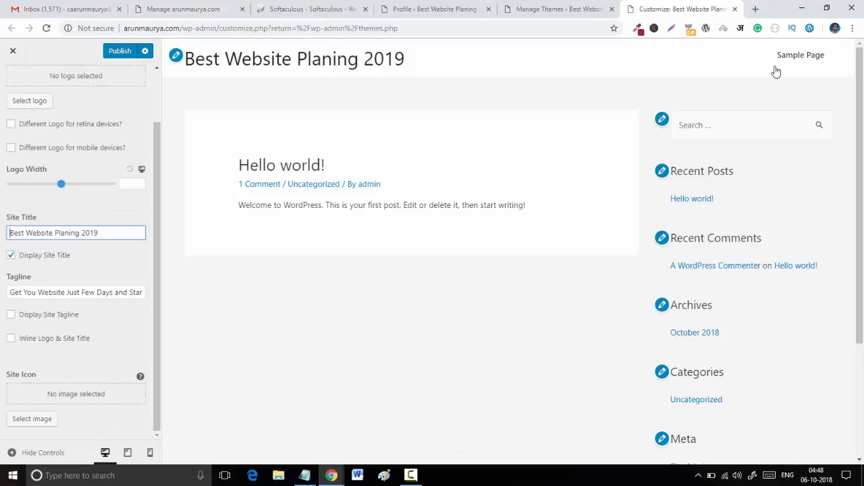
scroll(538, 216, "down", 3)
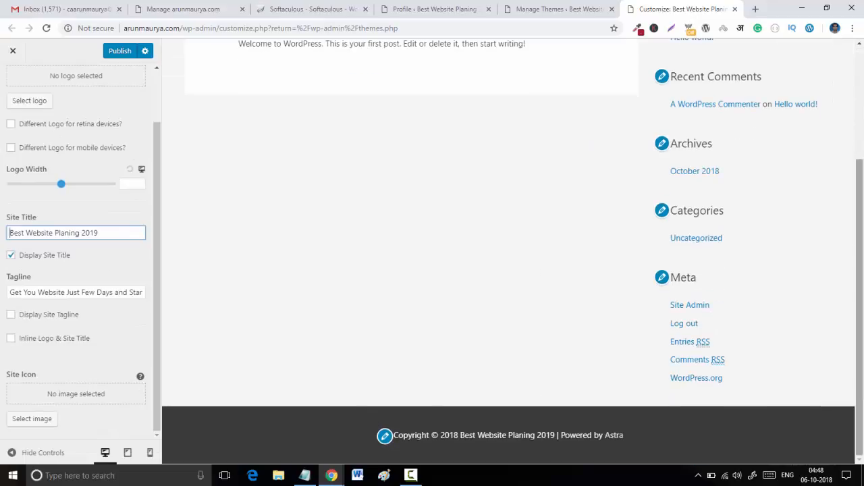
scroll(615, 184, "up", 3)
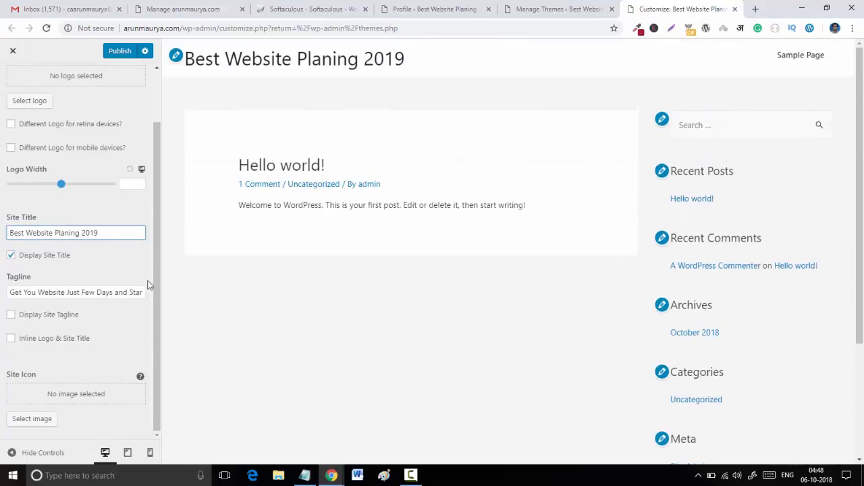
scroll(62, 122, "up", 1)
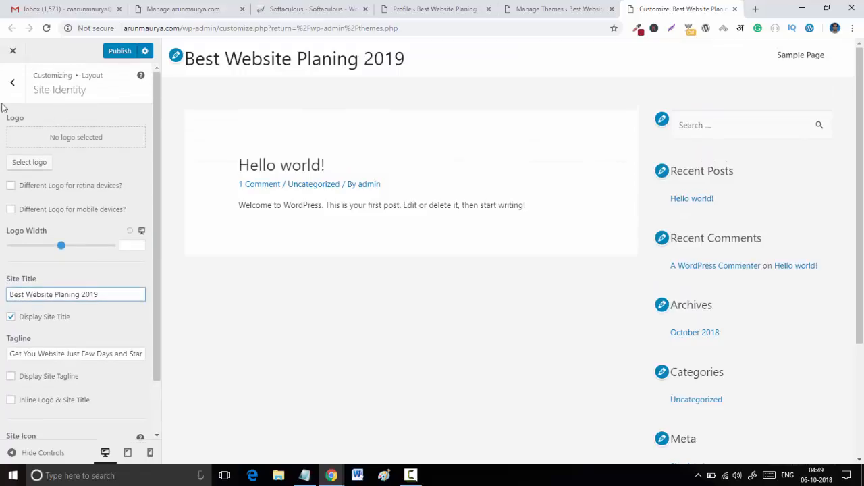
left_click(12, 82)
left_click(12, 81)
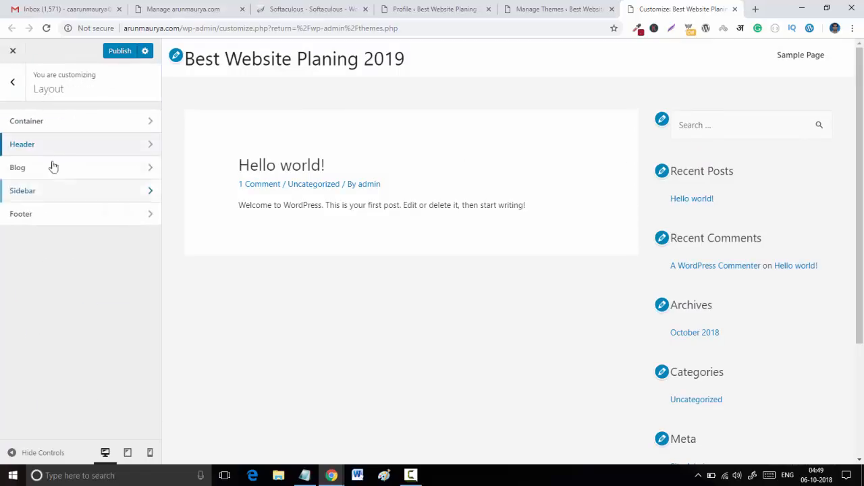
left_click(16, 98)
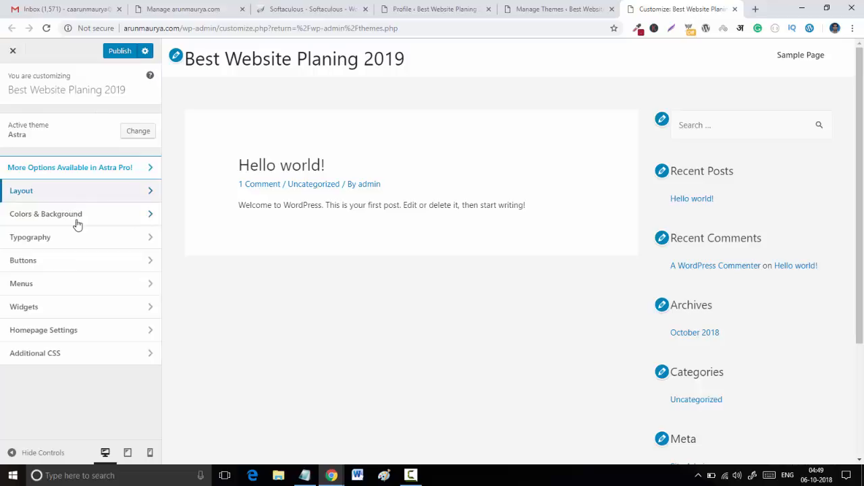
Step: Set the Theme Color in the base colors to purple #770187 and return to the main customizer list
left_click(76, 218)
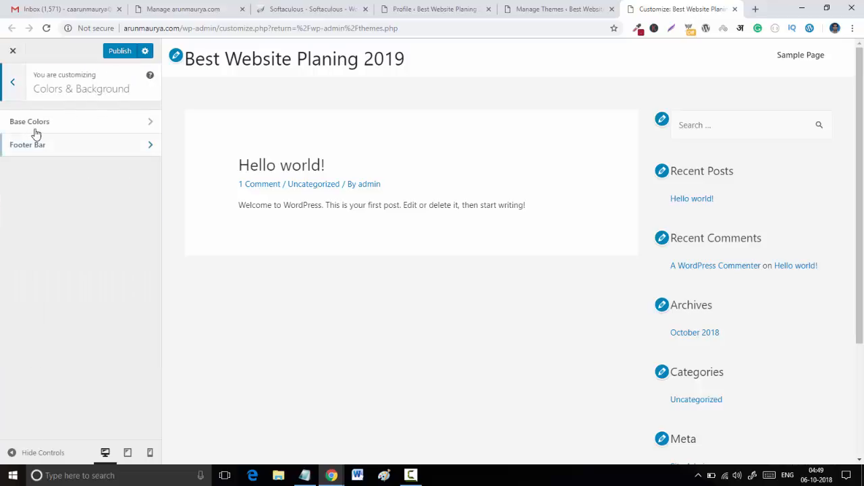
left_click(70, 131)
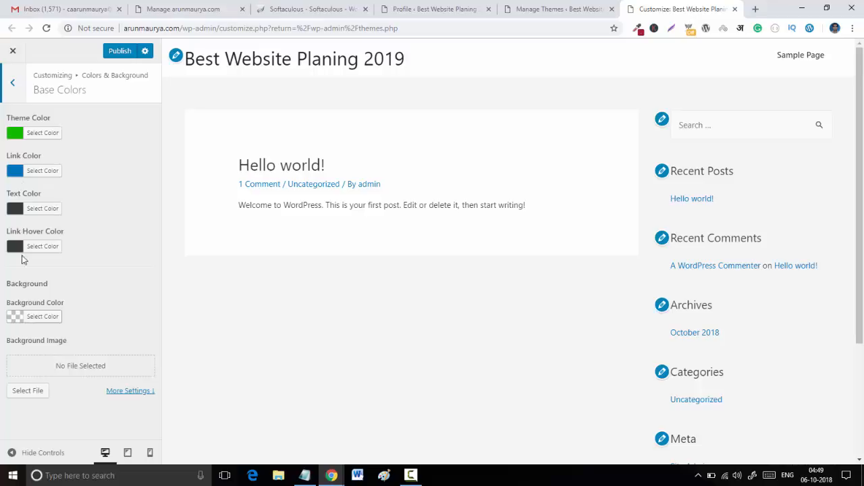
left_click(15, 133)
left_click(52, 197)
left_click_drag(52, 197, 93, 197)
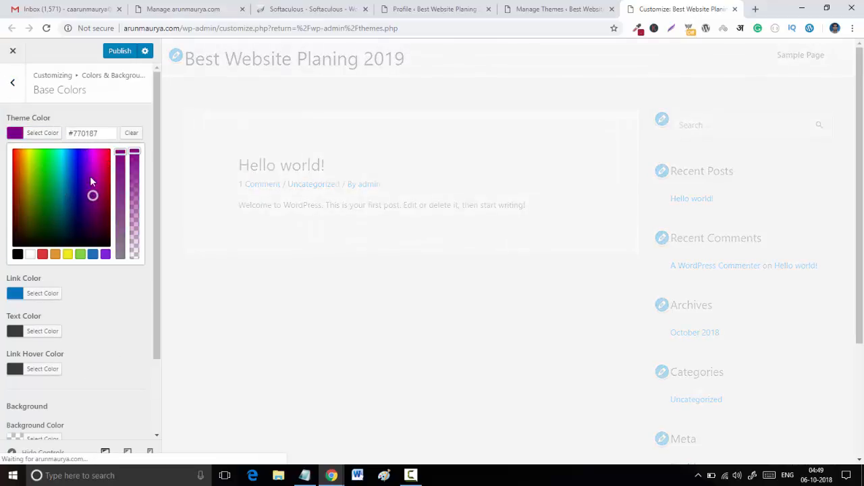
left_click(132, 135)
scroll(58, 324, "down", 3)
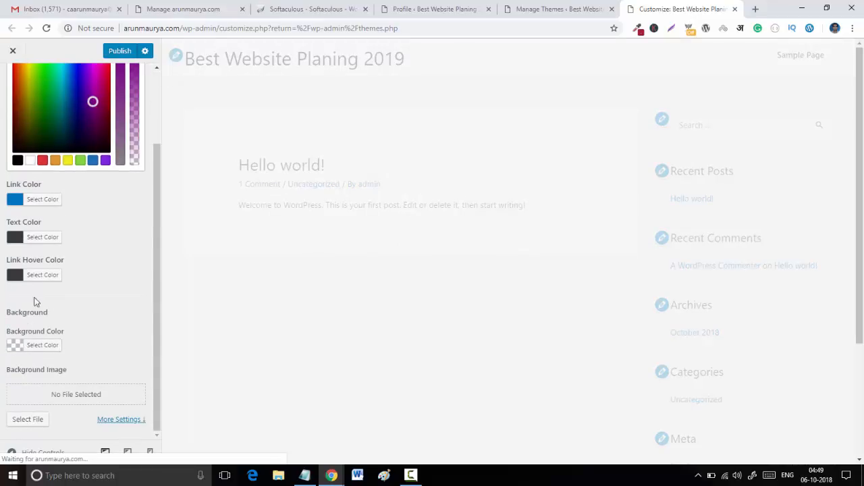
scroll(3, 230, "up", 3)
left_click(12, 87)
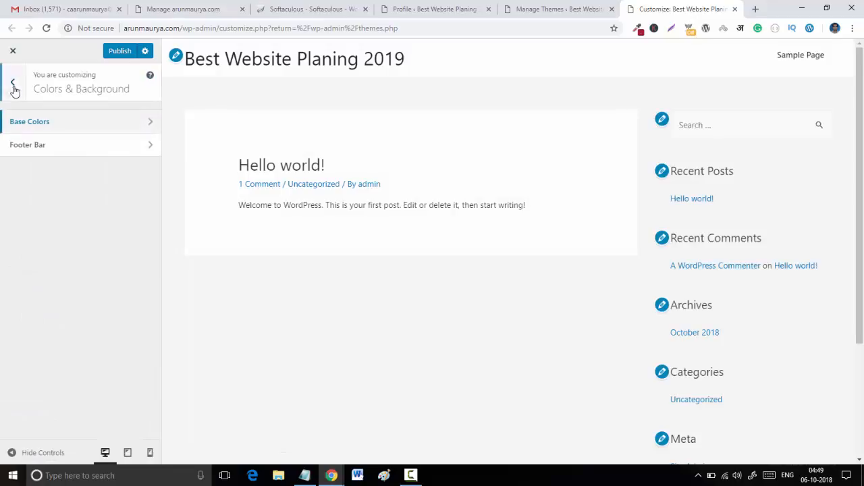
left_click(13, 88)
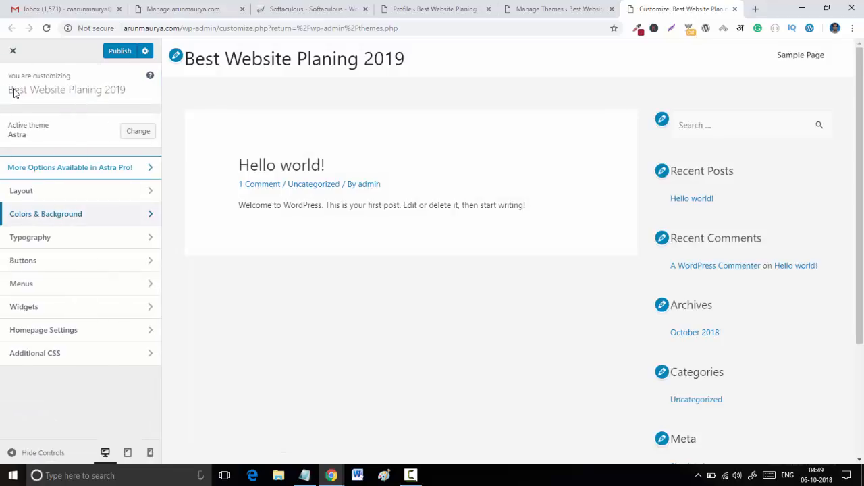
Step: Check the Footer Bar options under Colors & Background and look over the whole site preview
left_click(51, 216)
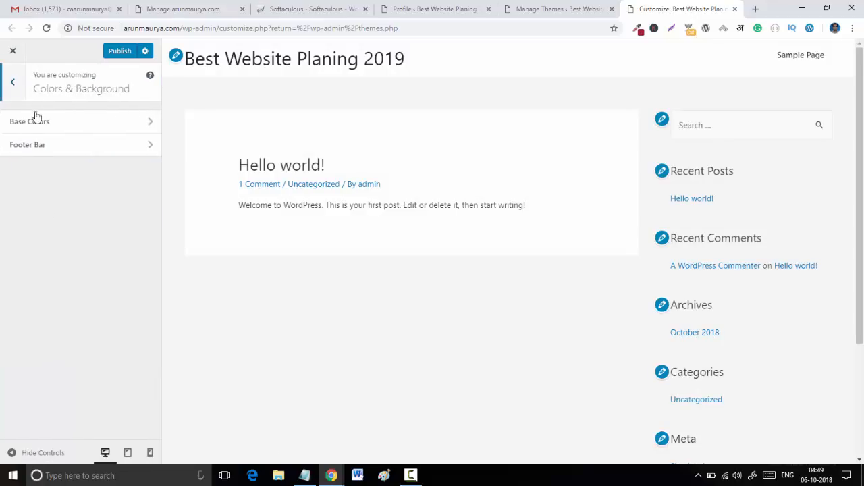
left_click(56, 143)
left_click(9, 82)
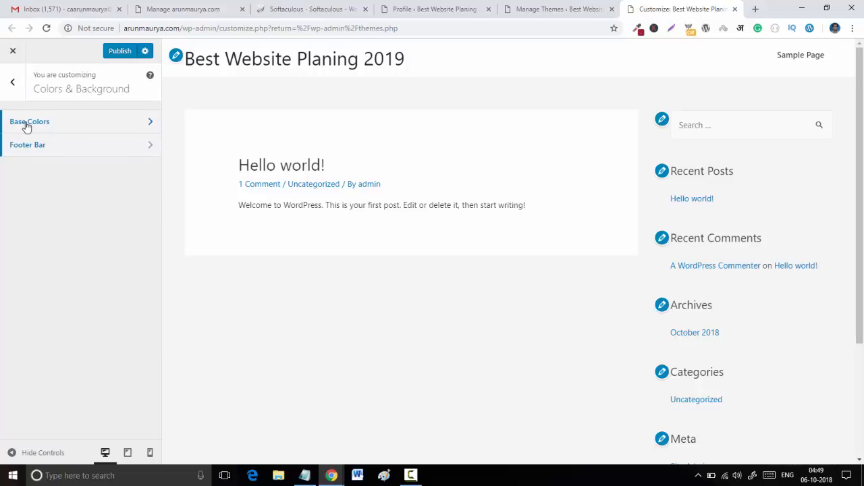
left_click(6, 92)
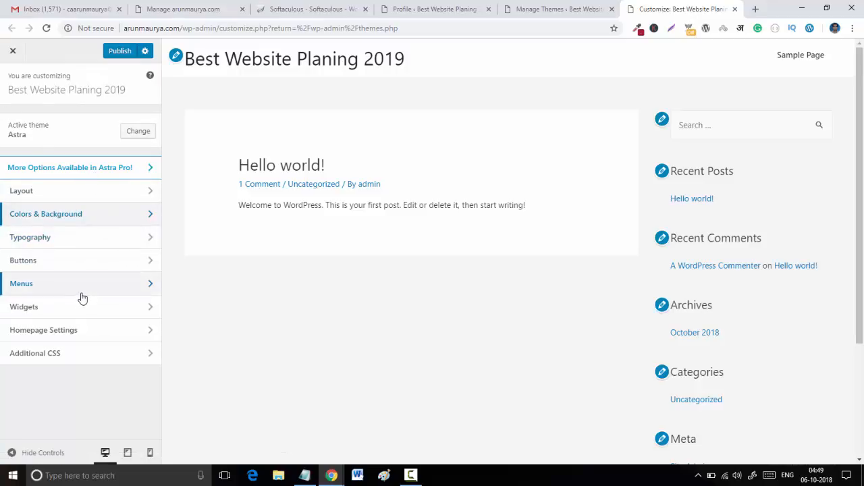
scroll(826, 129, "down", 3)
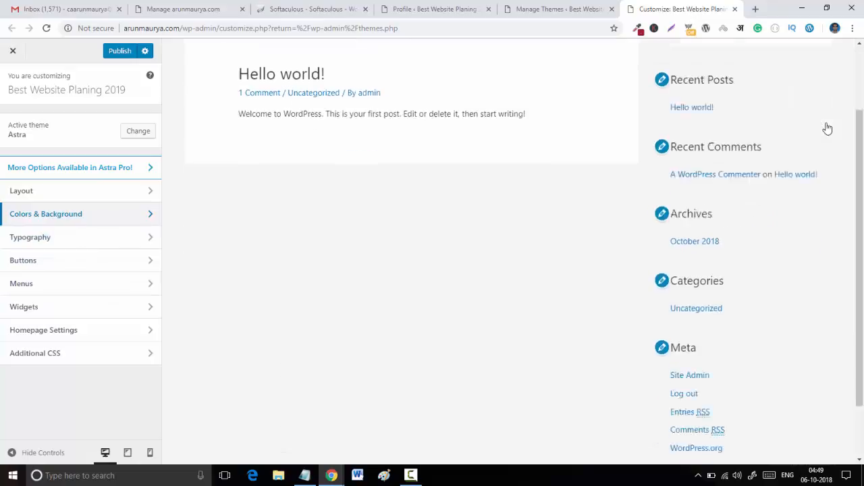
scroll(415, 93, "up", 3)
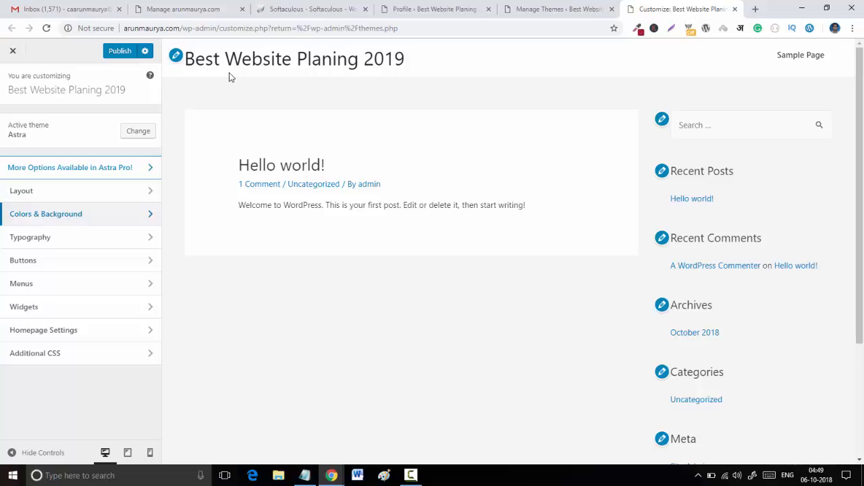
Step: Activate the OceanWP theme from the installed themes on the Manage Themes page
left_click(553, 8)
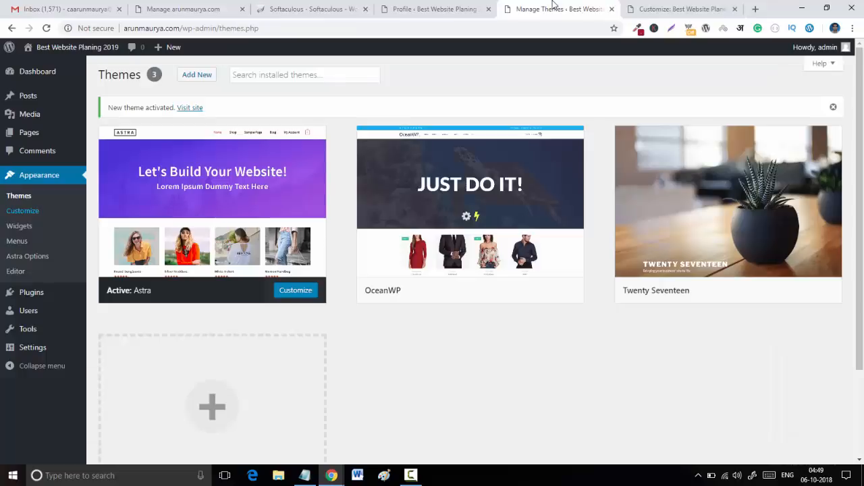
mouse_move(463, 196)
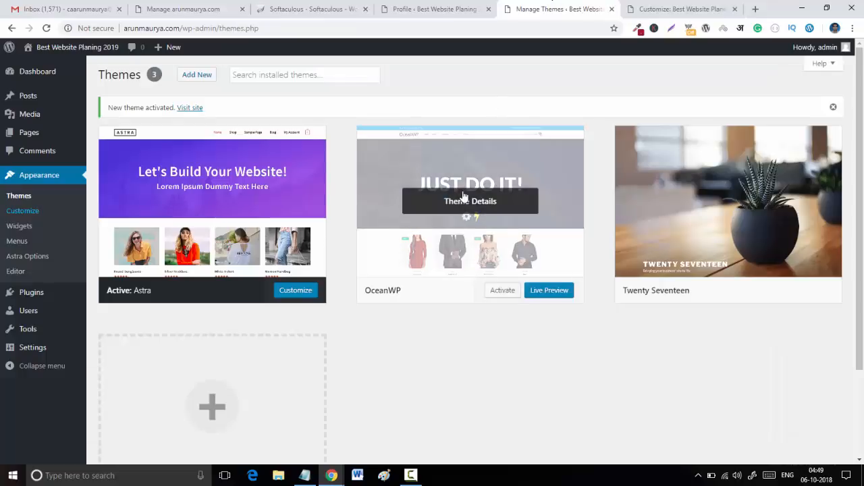
left_click(500, 291)
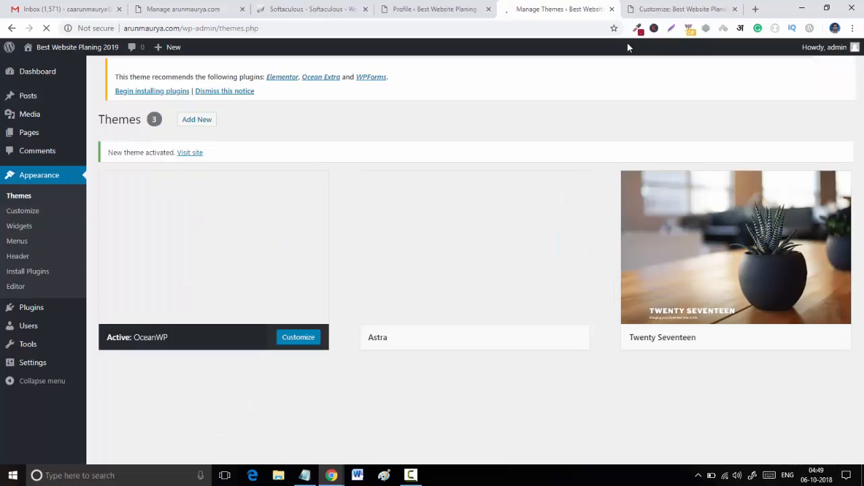
Step: Bulk install the recommended Ocean Extra and WPForms plugins, leaving out Elementor
left_click(138, 126)
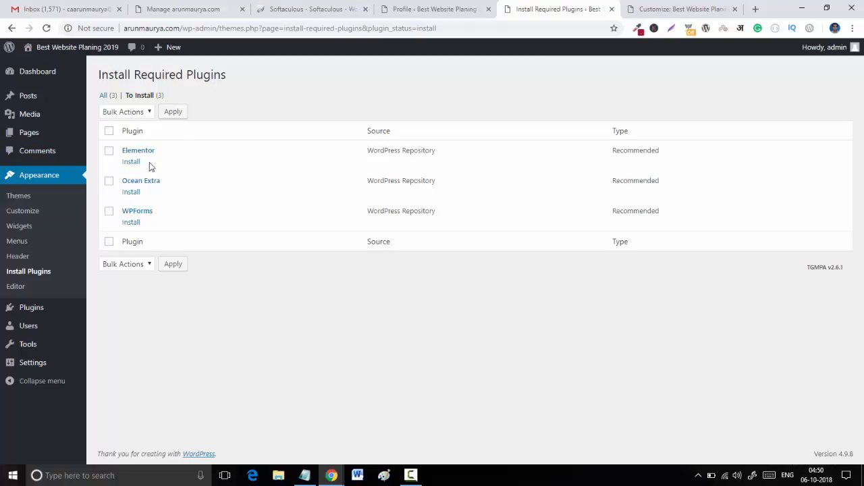
left_click(108, 150)
left_click(127, 262)
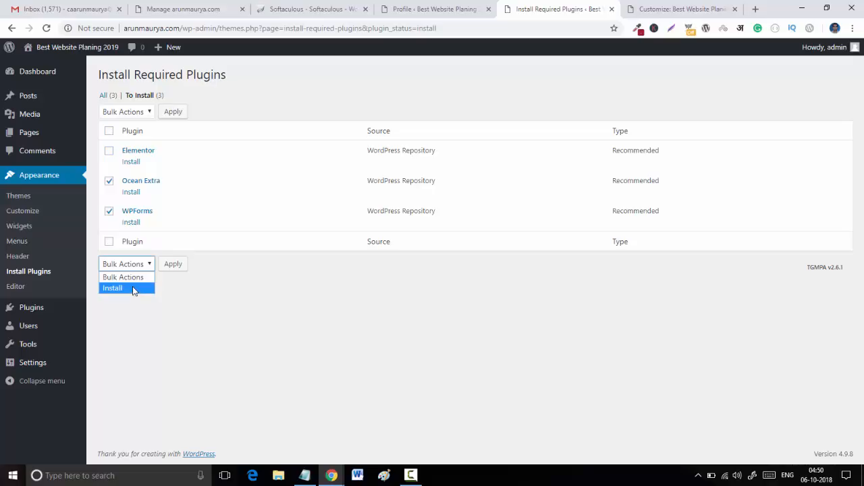
left_click(133, 287)
left_click(170, 266)
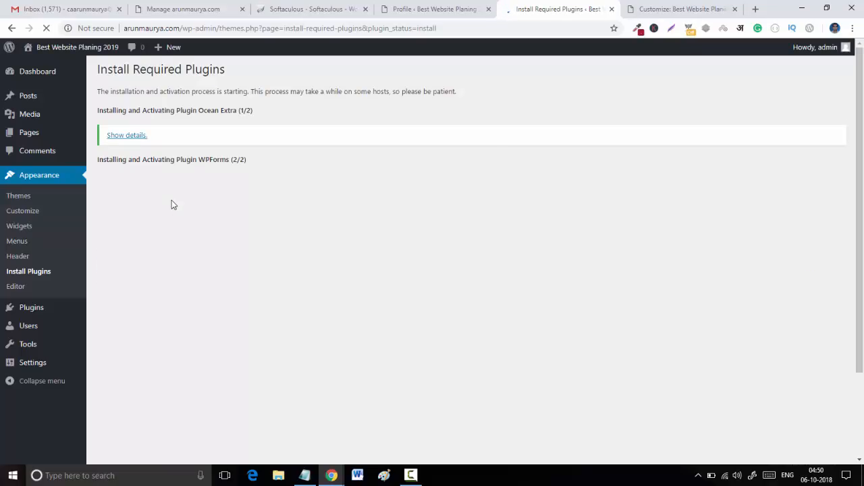
Step: Leave the plugin installer and open OceanWP's Theme Panel page in the WordPress dashboard
left_click(27, 199)
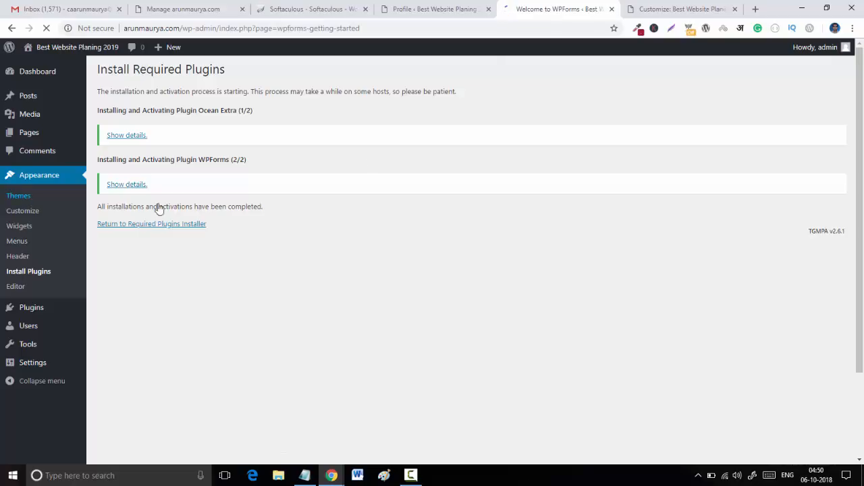
left_click(440, 8)
left_click(544, 9)
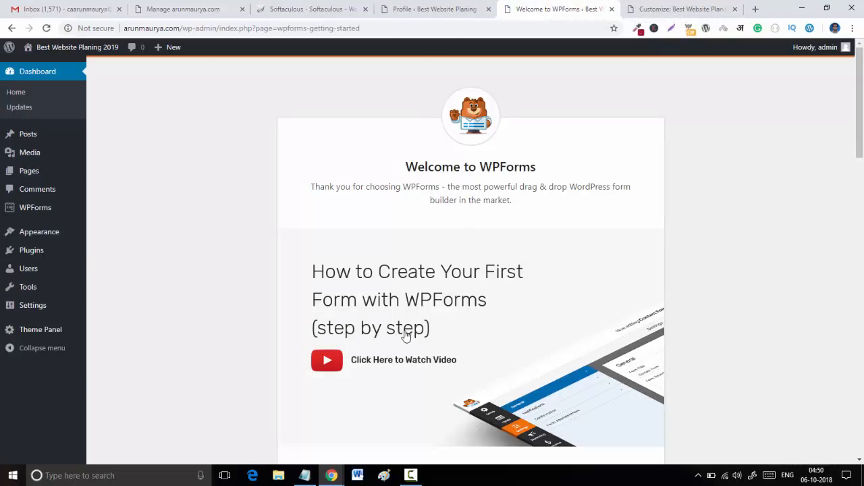
scroll(402, 332, "down", 4)
mouse_move(30, 341)
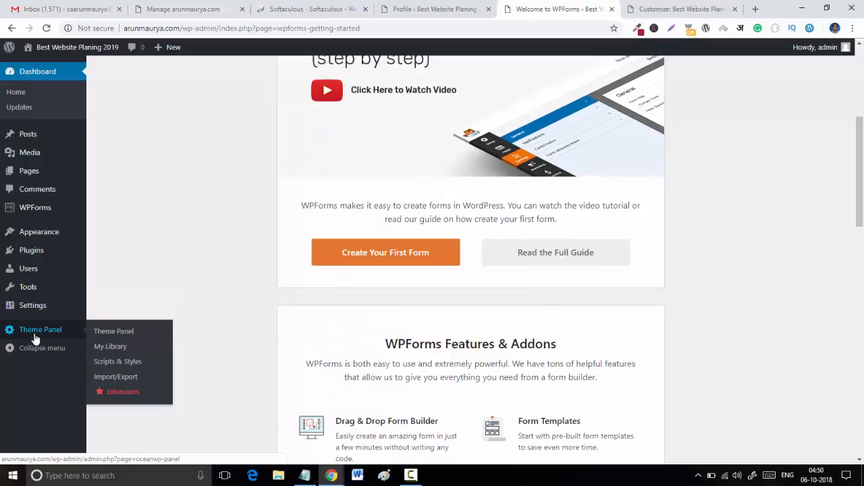
left_click(114, 339)
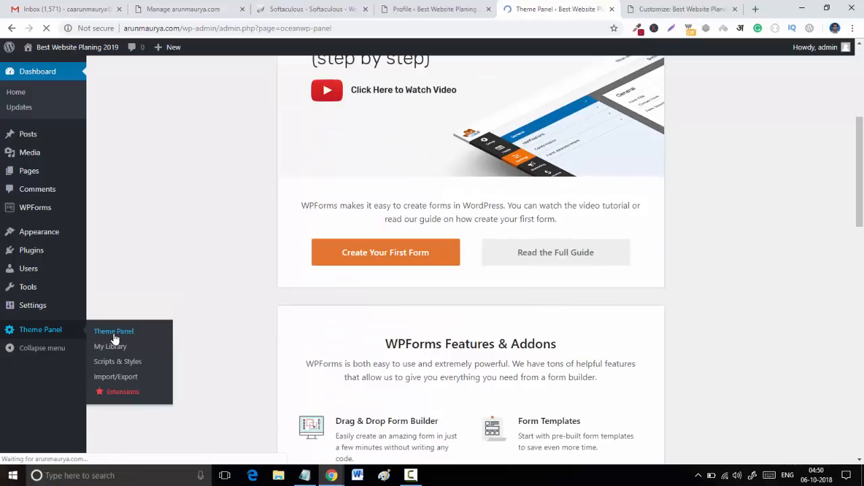
Step: Examine the Theme Panel's customizer sections under Features and the MailChimp settings under Integrations
scroll(247, 244, "down", 2)
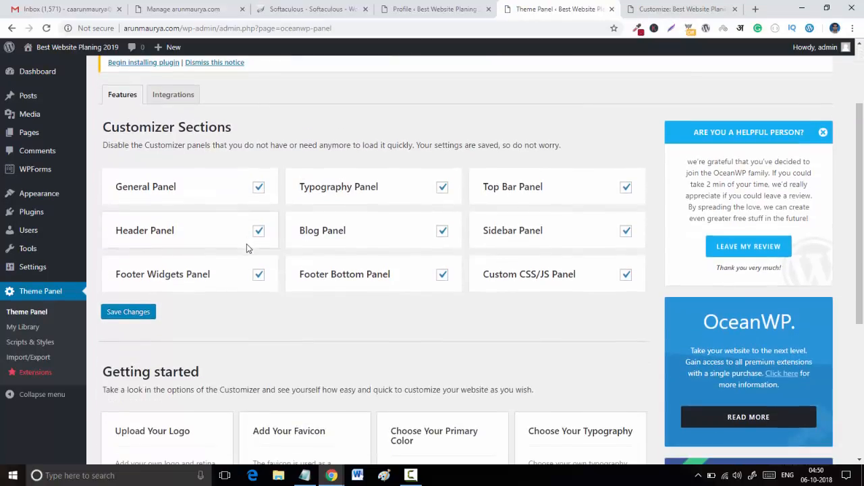
scroll(247, 247, "up", 1)
scroll(247, 249, "down", 2)
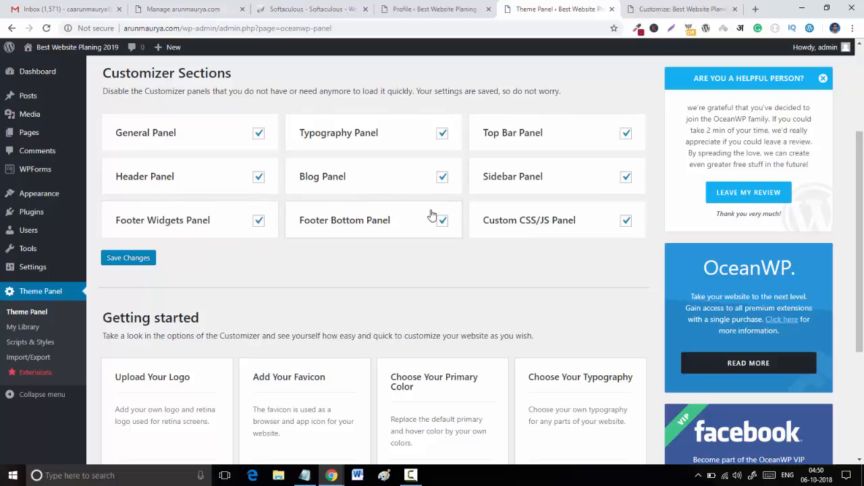
scroll(433, 215, "up", 3)
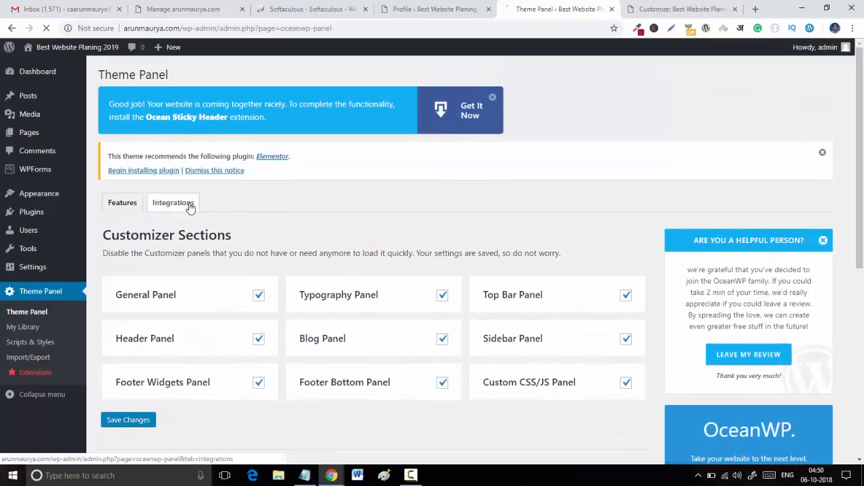
left_click(190, 206)
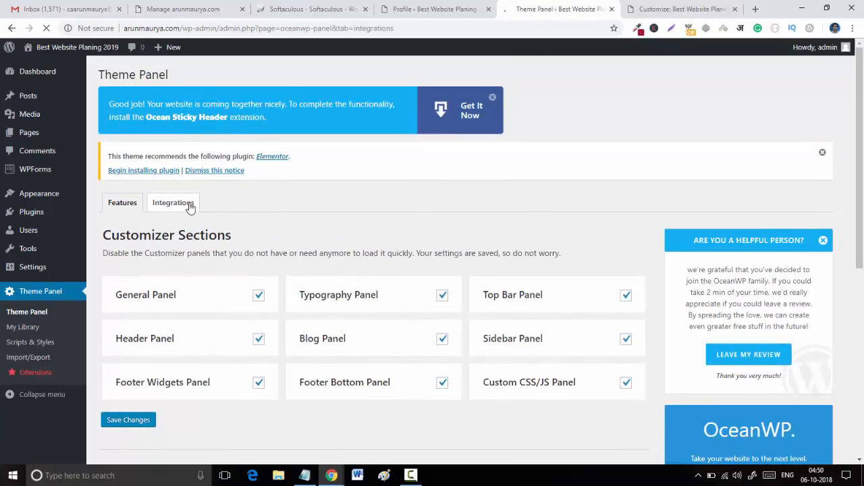
scroll(190, 226, "down", 1)
scroll(203, 233, "down", 1)
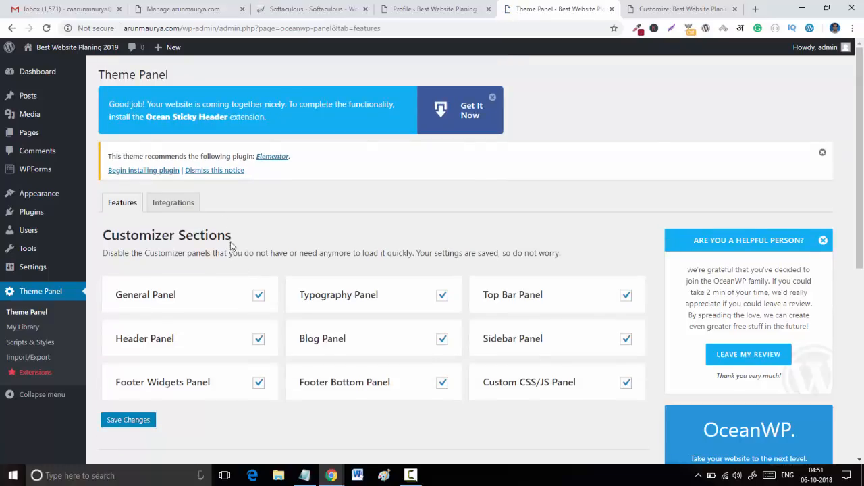
left_click(189, 208)
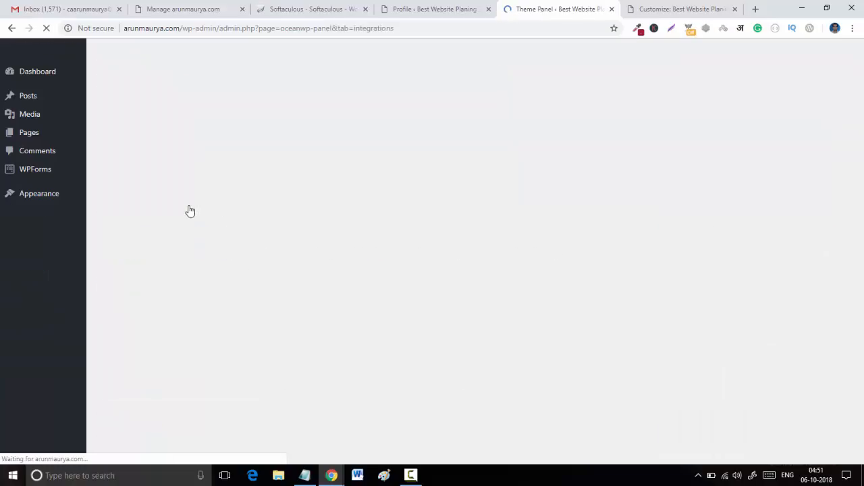
scroll(166, 266, "down", 1)
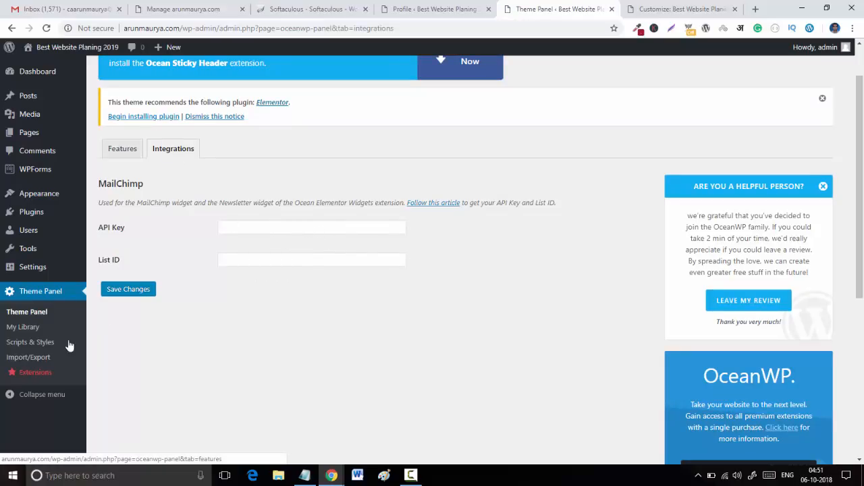
Step: Open OceanWP's My Library and look over the form for adding a new template
left_click(32, 330)
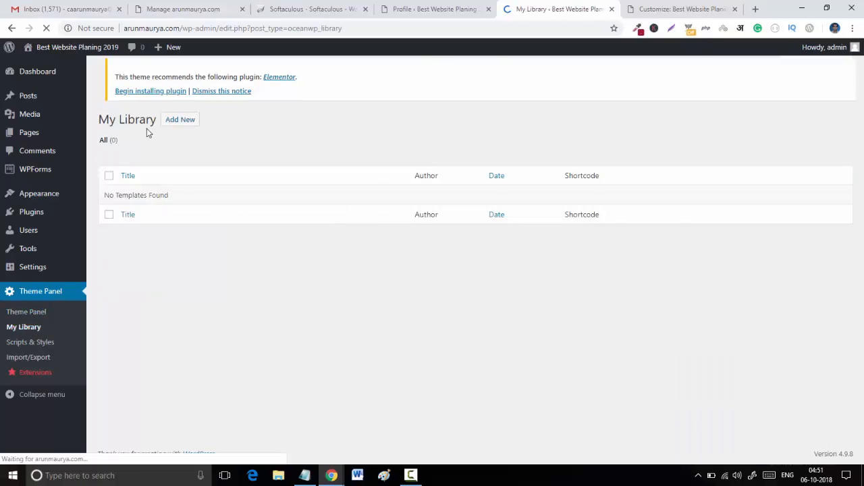
left_click_drag(175, 121, 165, 156)
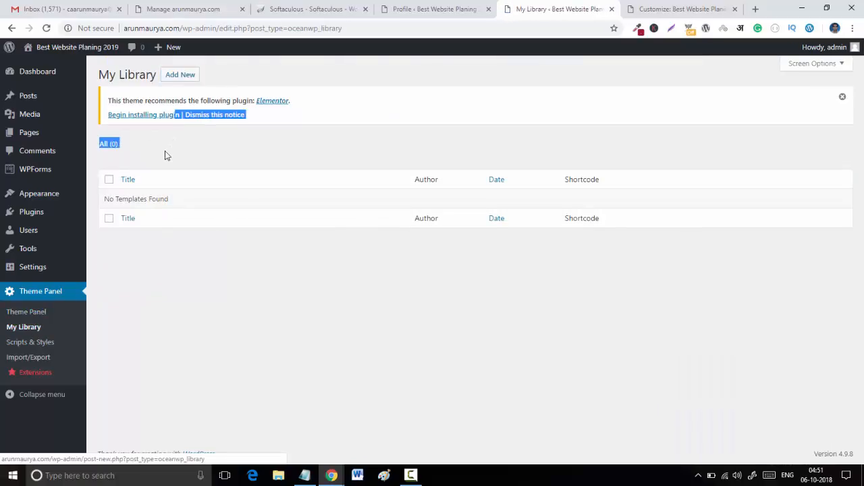
left_click(171, 80)
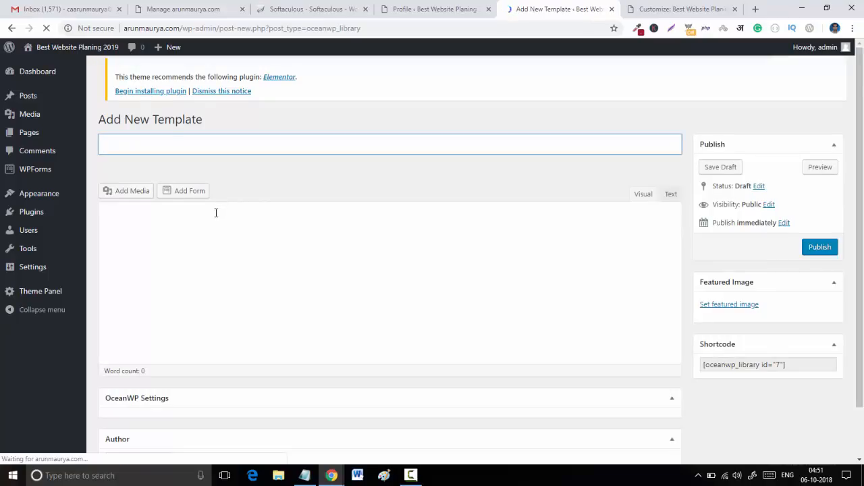
scroll(215, 214, "down", 2)
scroll(215, 215, "up", 1)
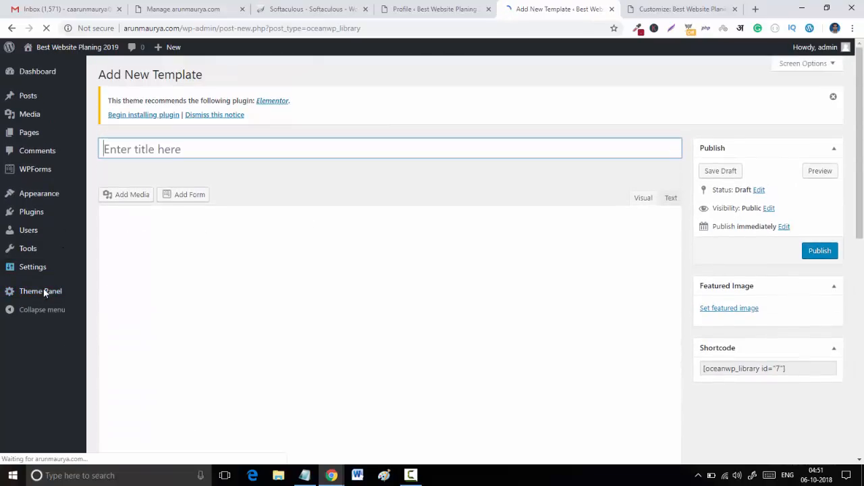
Step: Open OceanWP's Scripts & Styles panel and examine the JS and CSS items that can be enabled or disabled
mouse_move(43, 291)
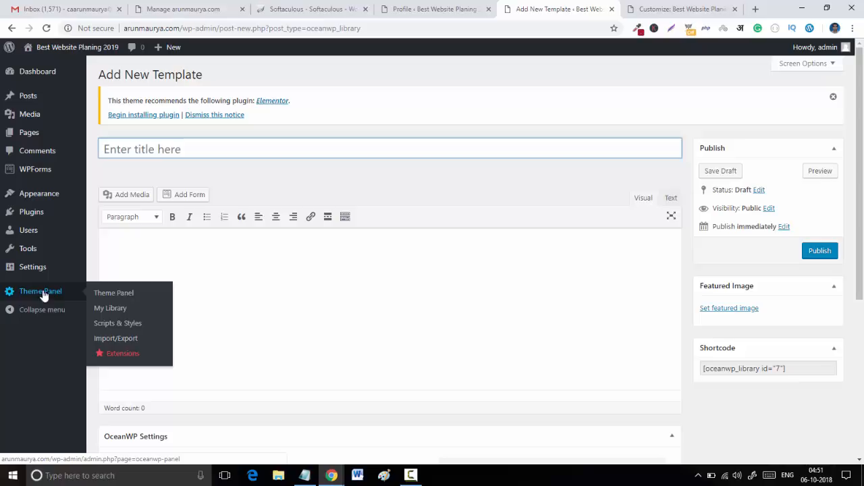
left_click(135, 331)
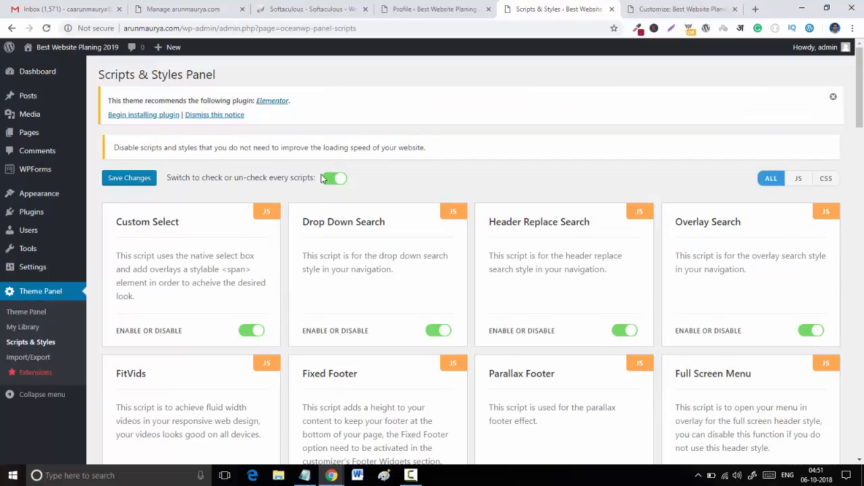
scroll(300, 249, "down", 4)
scroll(314, 201, "down", 10)
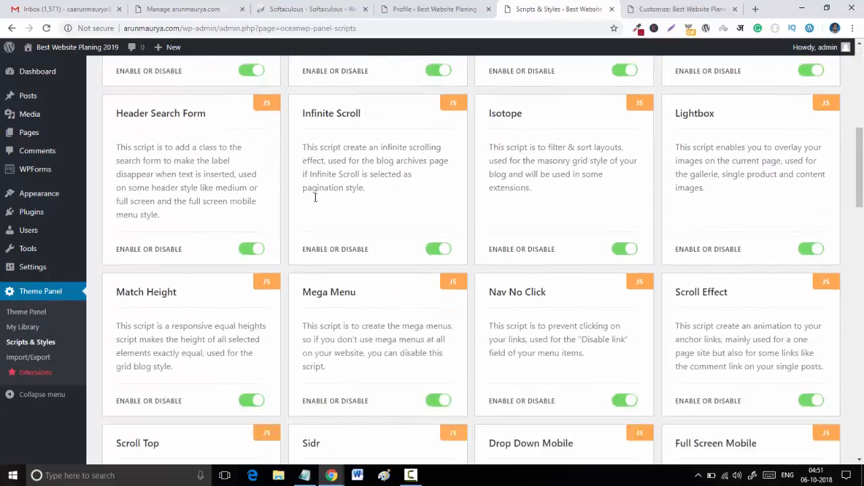
scroll(315, 201, "down", 2)
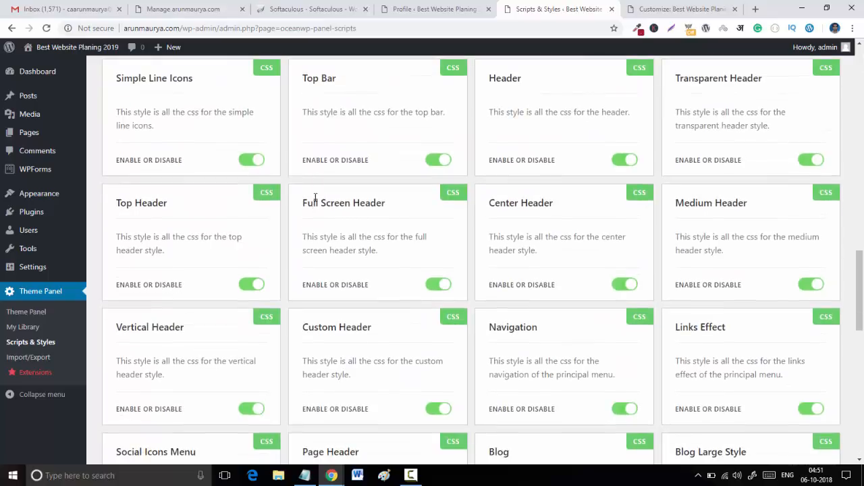
scroll(315, 201, "up", 1)
scroll(314, 200, "down", 8)
scroll(315, 200, "down", 3)
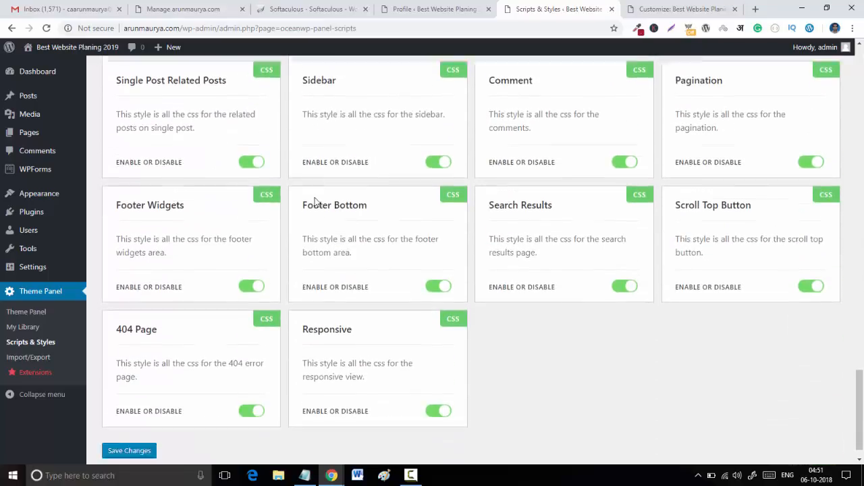
scroll(314, 201, "up", 20)
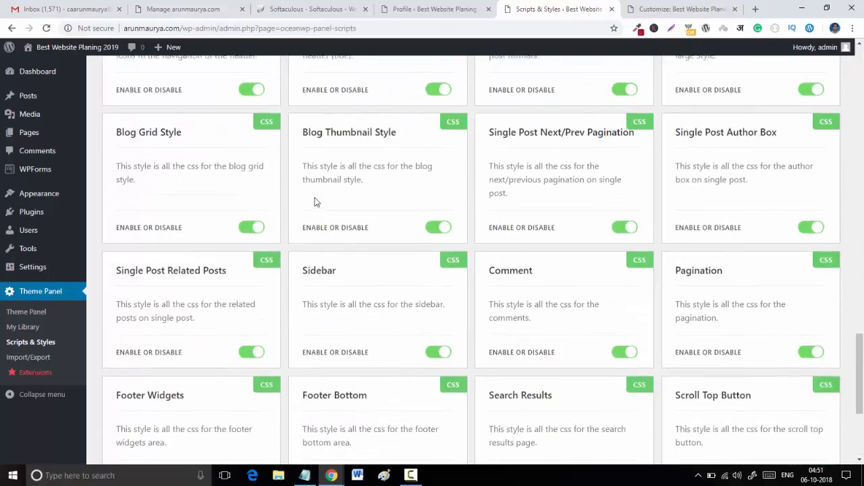
scroll(314, 200, "up", 5)
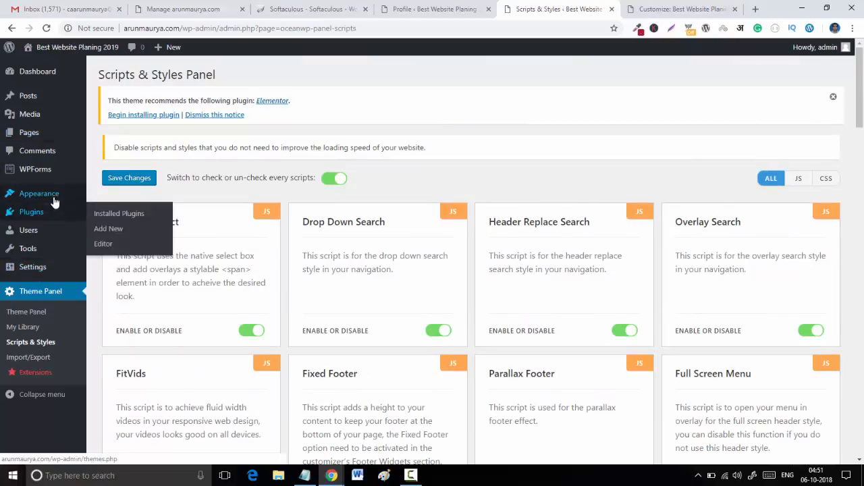
Step: Open the theme Customizer in a new browser tab and close the old Astra Customizer tab, discarding its unsaved changes
mouse_move(54, 194)
right_click(108, 212)
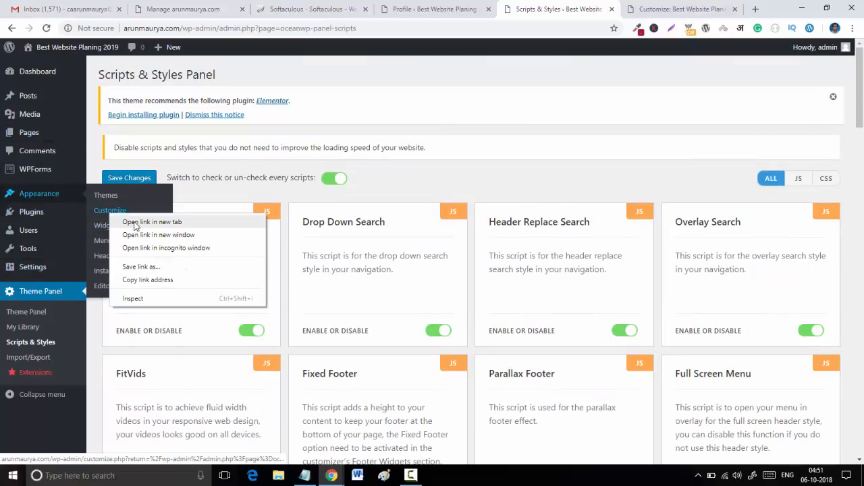
left_click(135, 223)
left_click(573, 8)
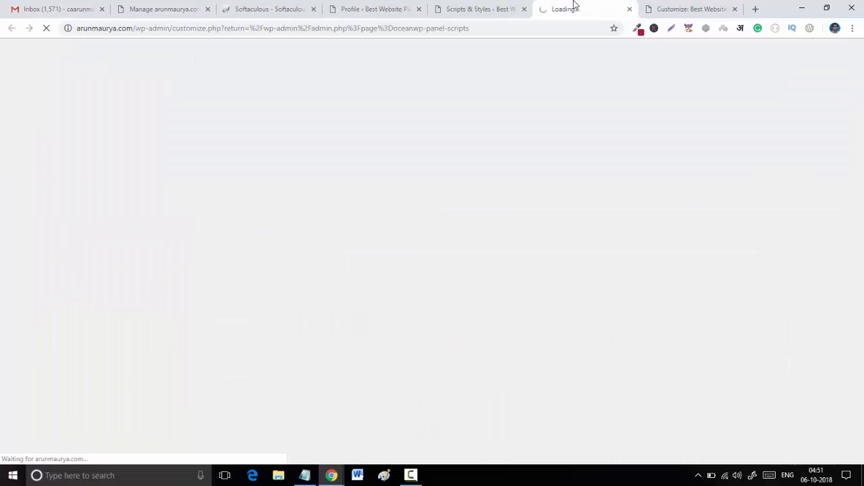
left_click(719, 10)
left_click(734, 9)
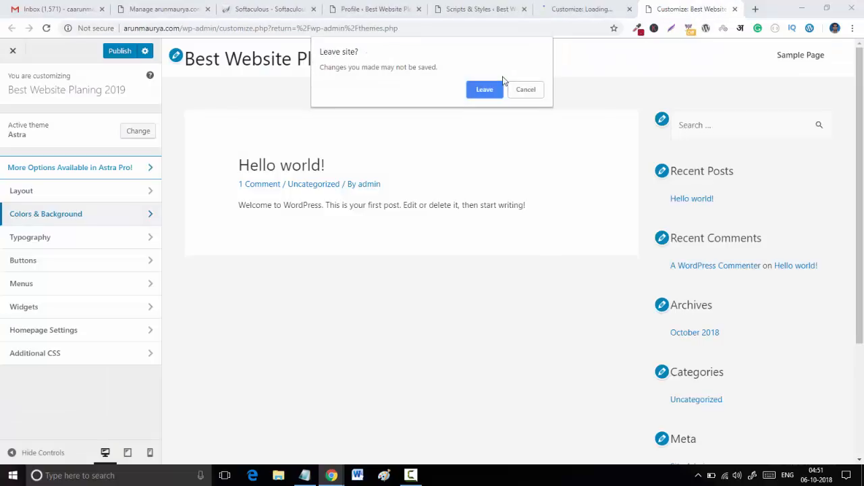
left_click(476, 96)
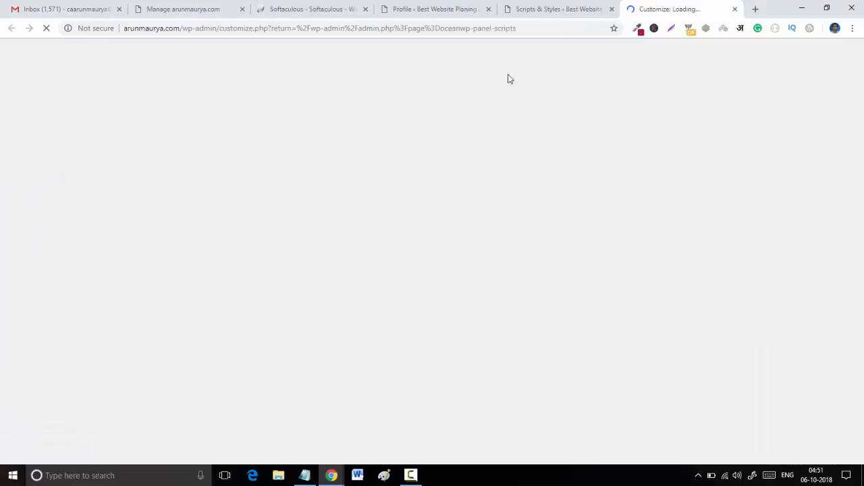
Step: Return to the dashboard tab and view the installed themes on the Manage Themes page
left_click(569, 14)
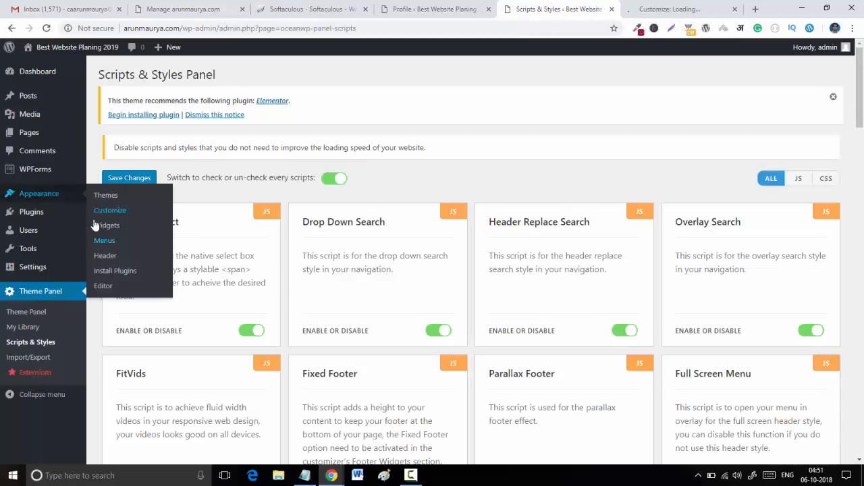
left_click(102, 195)
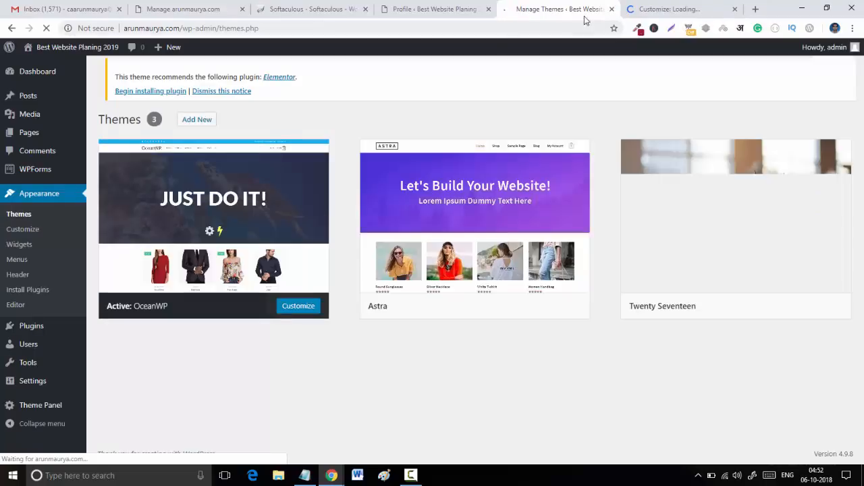
mouse_move(444, 270)
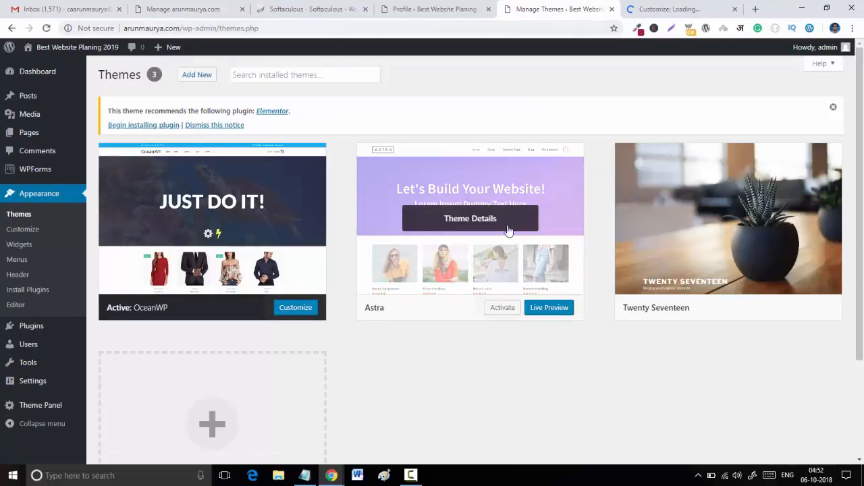
left_click(653, 9)
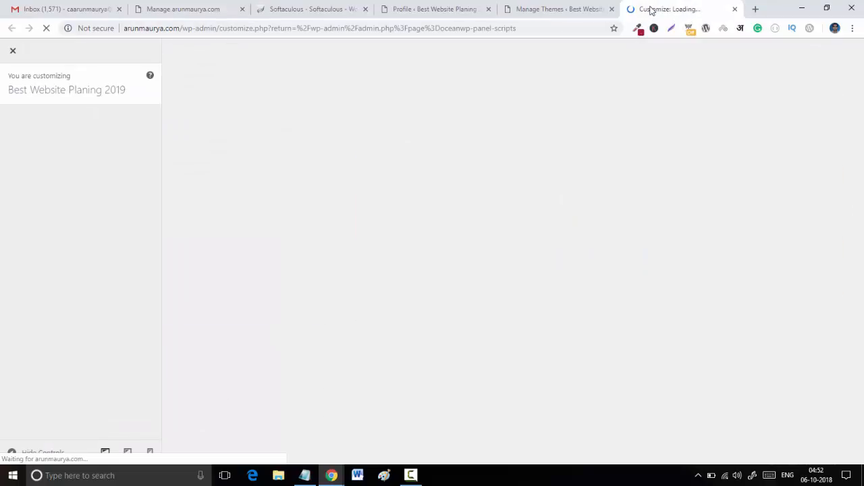
left_click(591, 5)
left_click(648, 7)
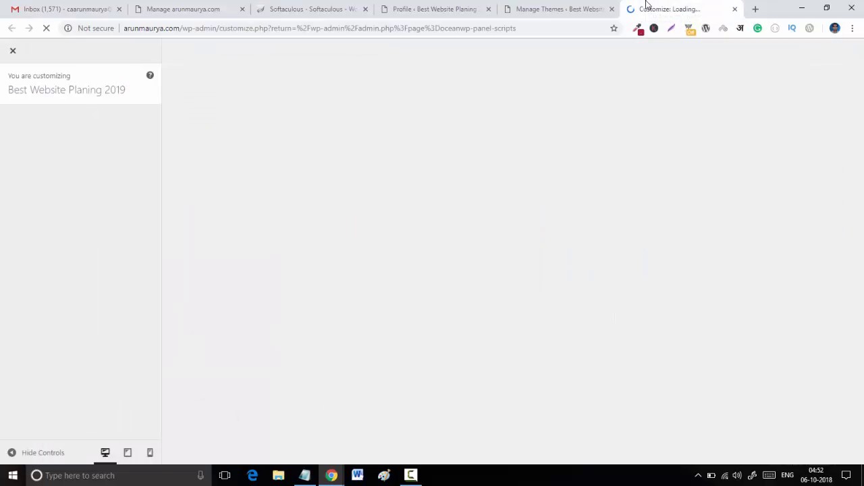
left_click(604, 4)
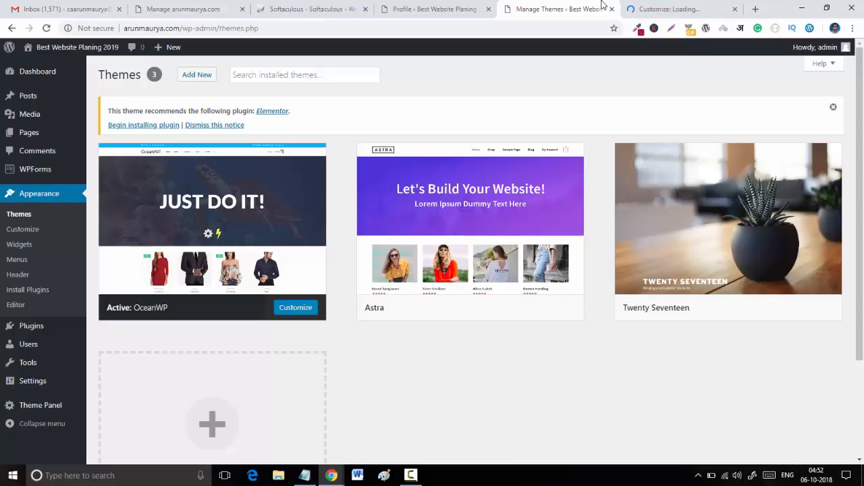
Step: Switch to the OceanWP Customizer, dismiss the autosave notice and look through its list of sections
left_click(704, 8)
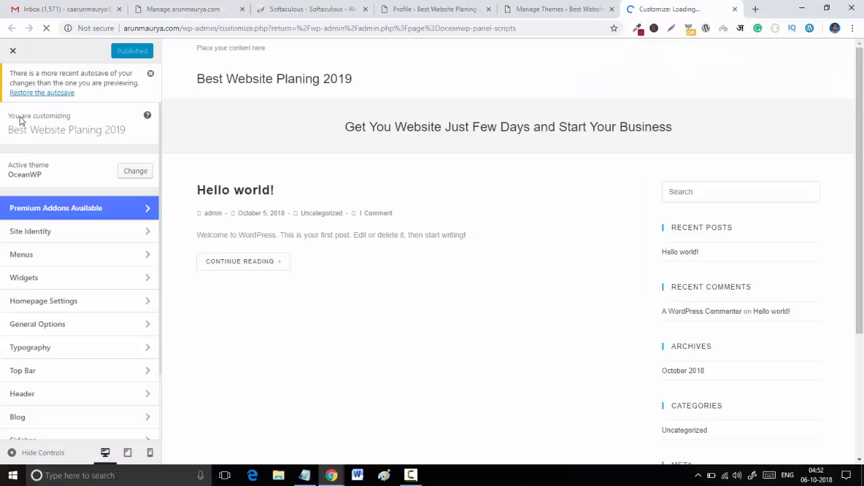
left_click(150, 72)
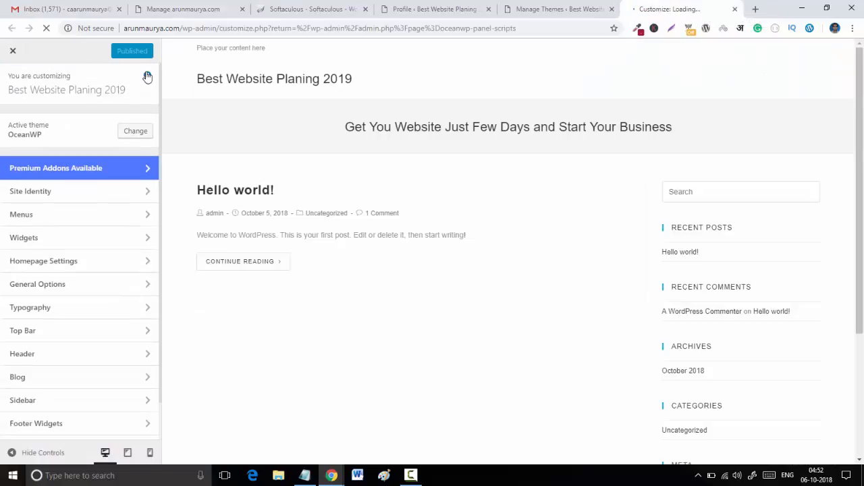
scroll(87, 222, "down", 1)
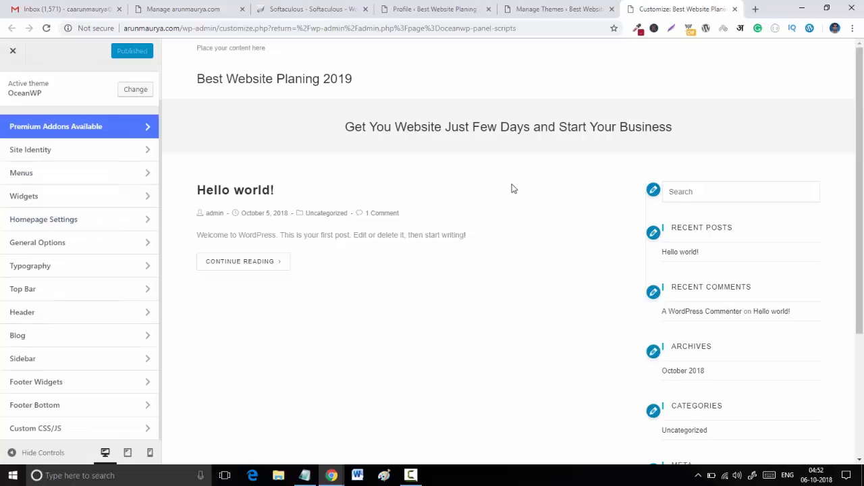
scroll(513, 189, "down", 3)
scroll(466, 230, "up", 3)
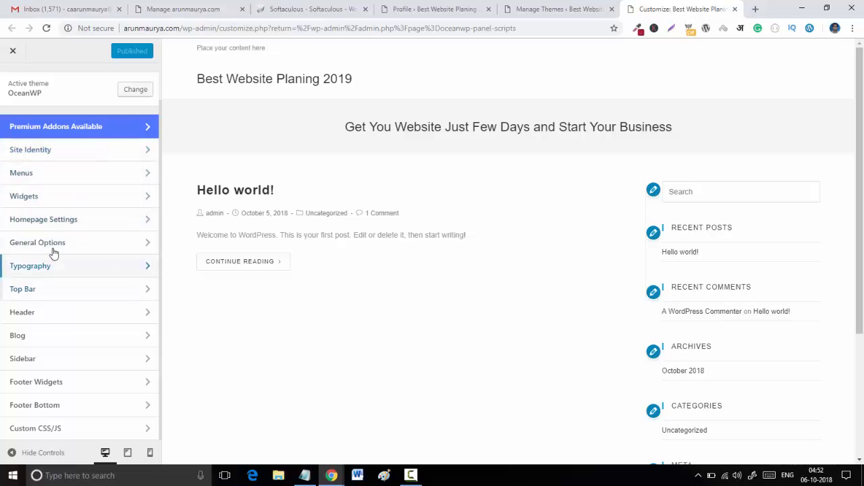
Step: Examine the Customizer's Site Identity, Menus, Widgets and Homepage Settings sections in turn
left_click(44, 149)
left_click(15, 86)
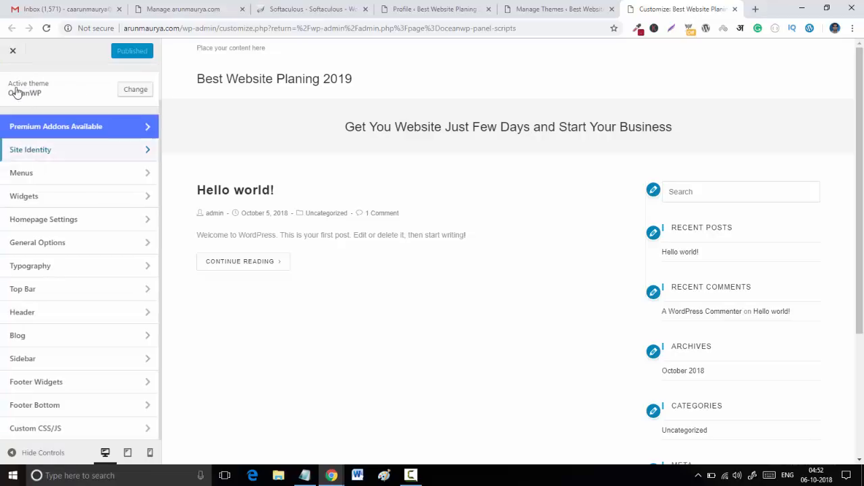
left_click(49, 150)
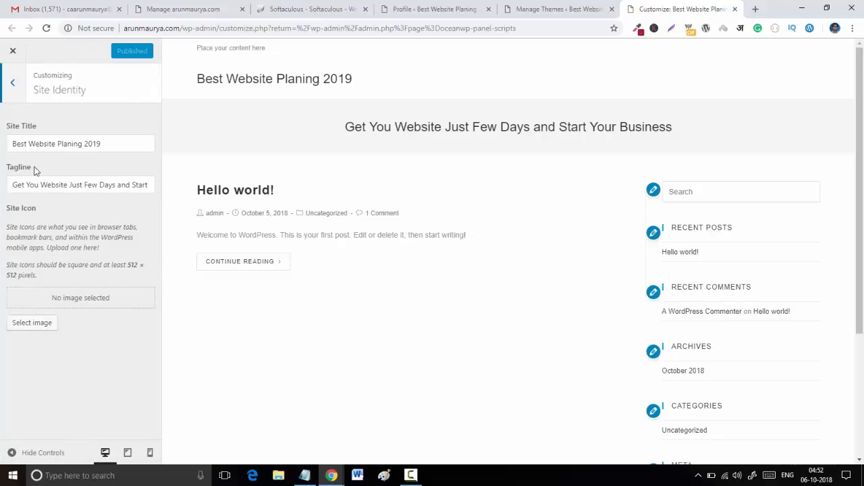
left_click(21, 83)
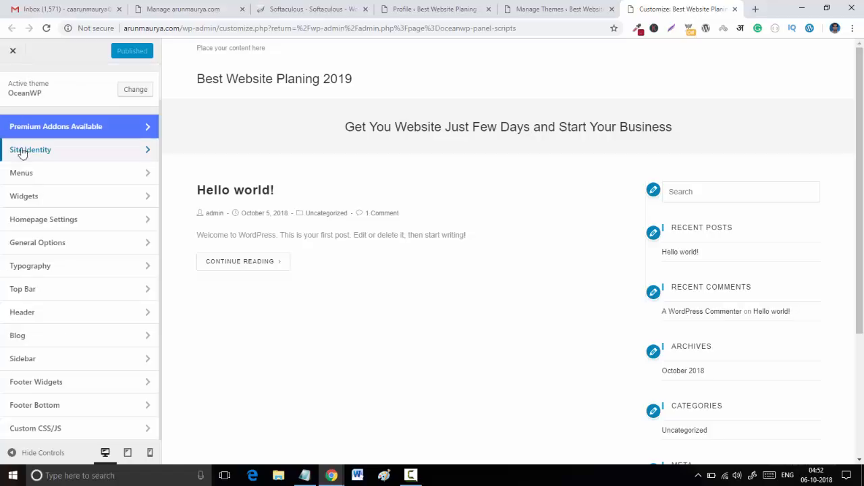
left_click(23, 177)
left_click(23, 87)
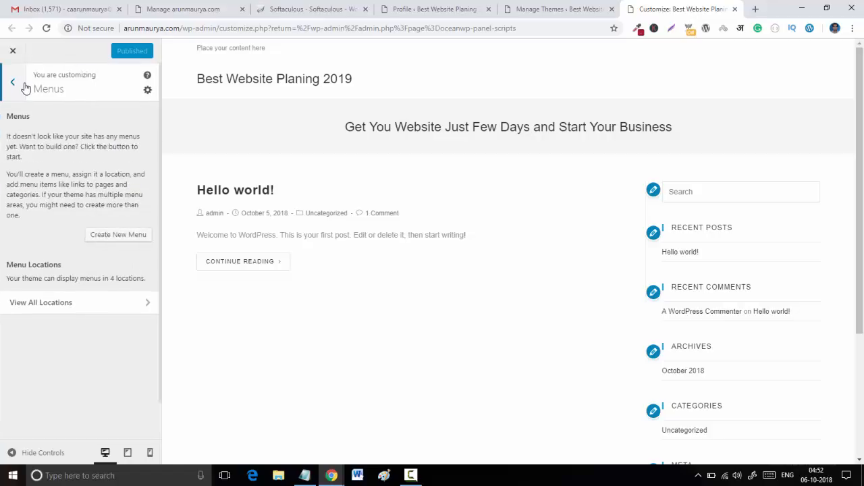
left_click(61, 195)
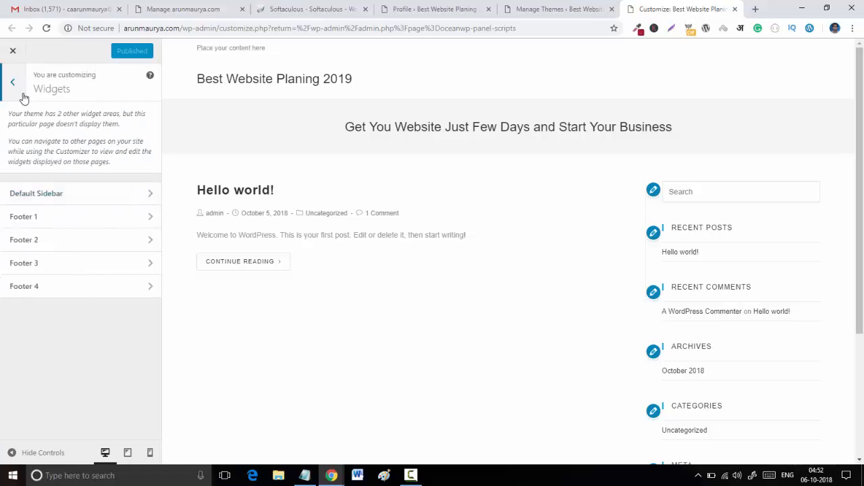
left_click(12, 82)
left_click(42, 224)
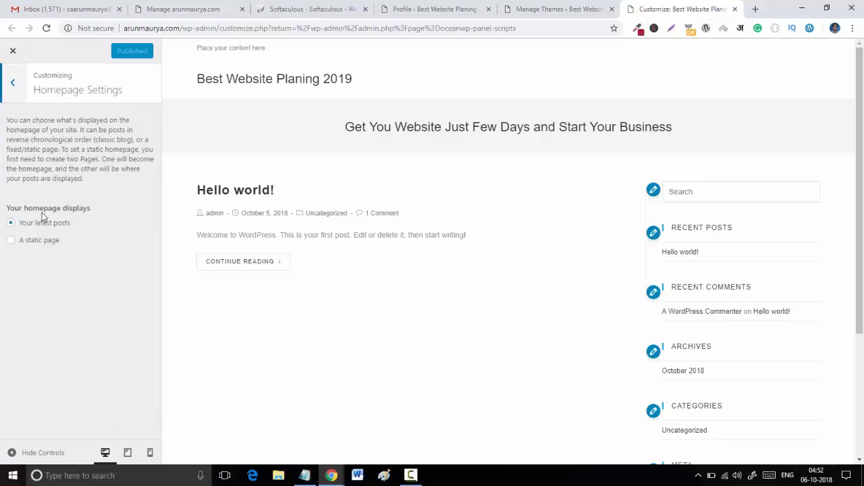
left_click(12, 82)
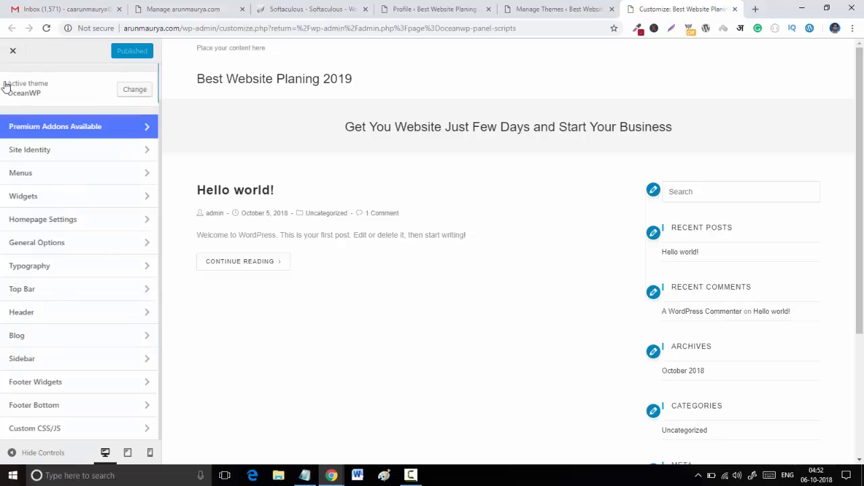
Step: Examine the General Styling and General Settings sections under the Customizer's General Options
left_click(37, 244)
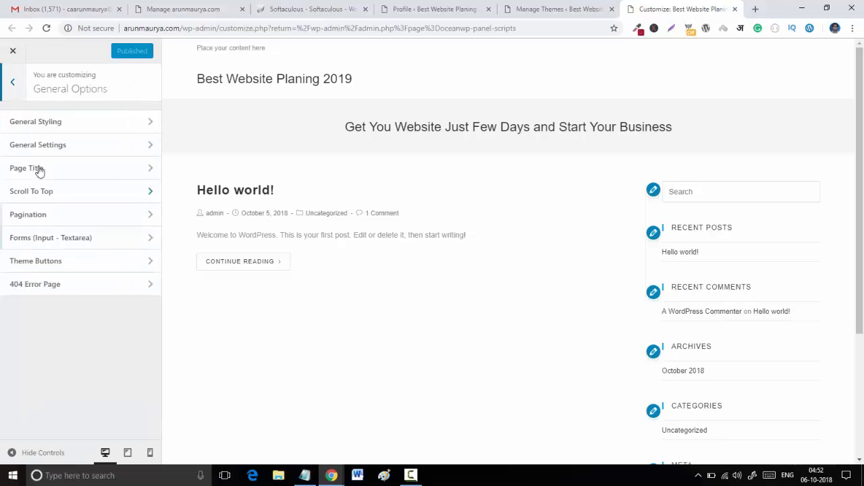
left_click(52, 128)
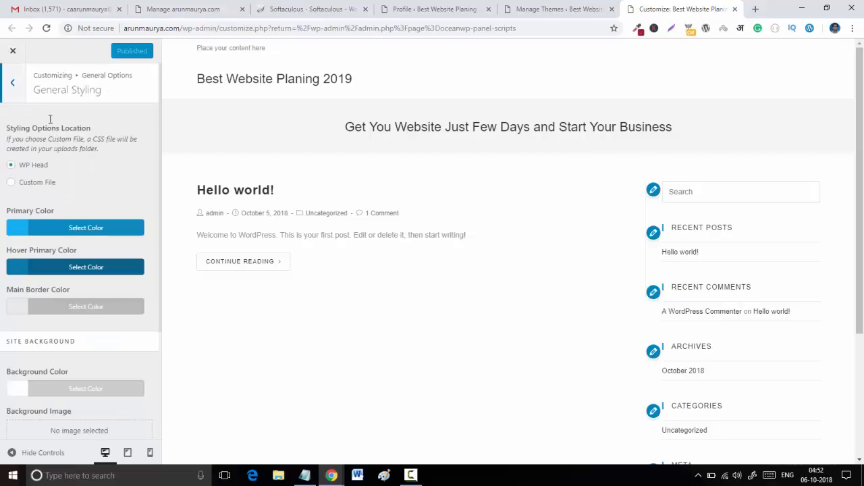
left_click(14, 81)
left_click(43, 147)
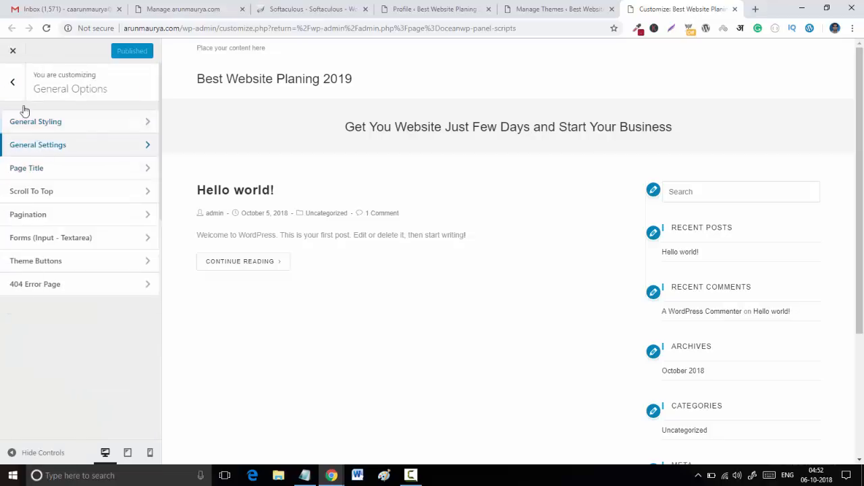
Step: Reopen General Settings under General Options and examine its layout, search result page and OpenGraph options
left_click(10, 85)
left_click(43, 145)
left_click(11, 85)
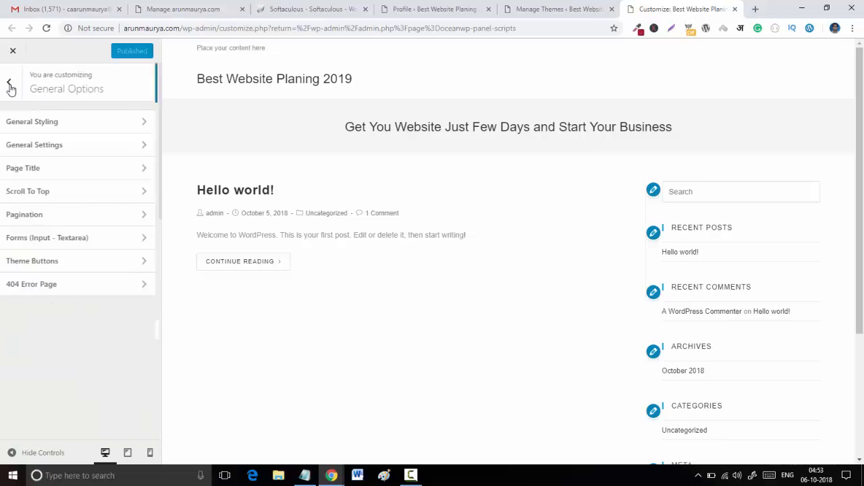
left_click(25, 155)
scroll(42, 331, "down", 5)
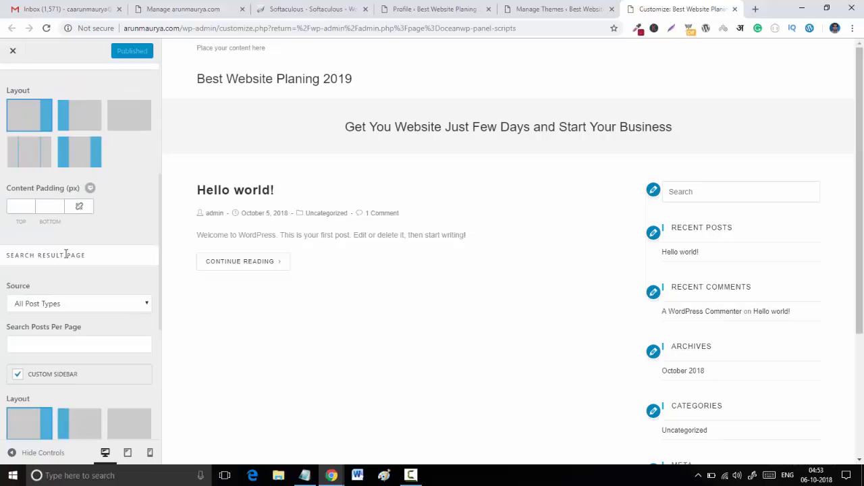
scroll(66, 263, "down", 3)
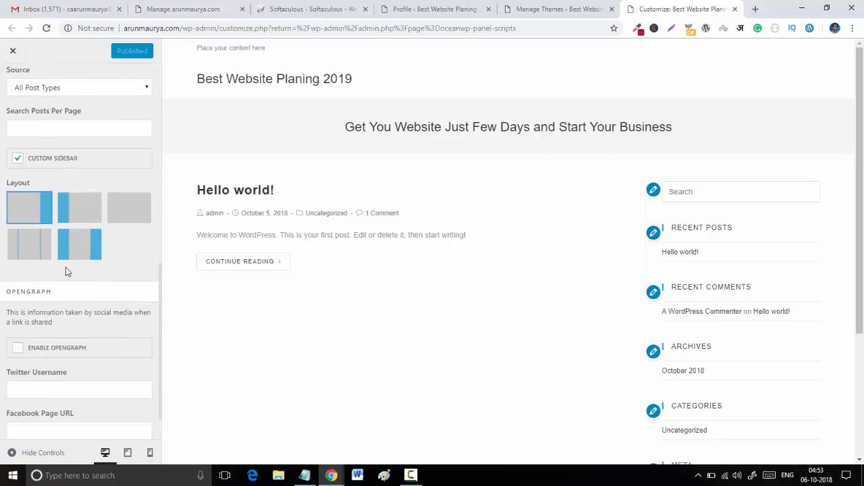
scroll(65, 269, "down", 1)
scroll(66, 267, "up", 5)
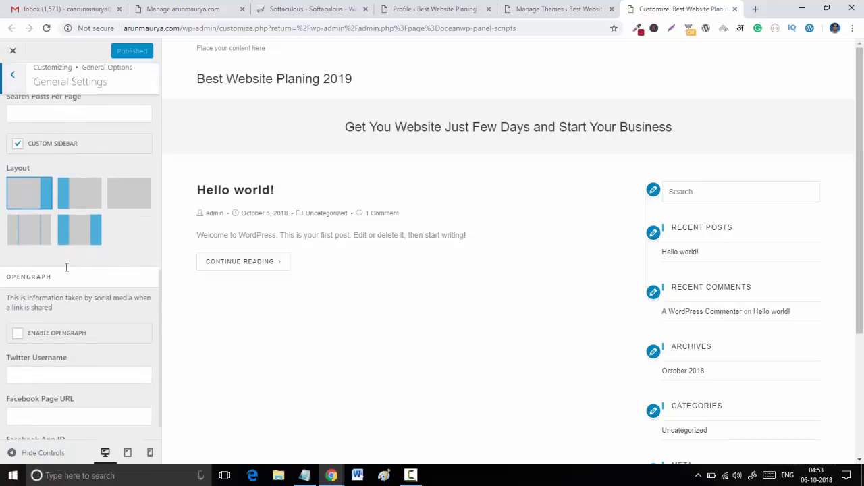
left_click(15, 85)
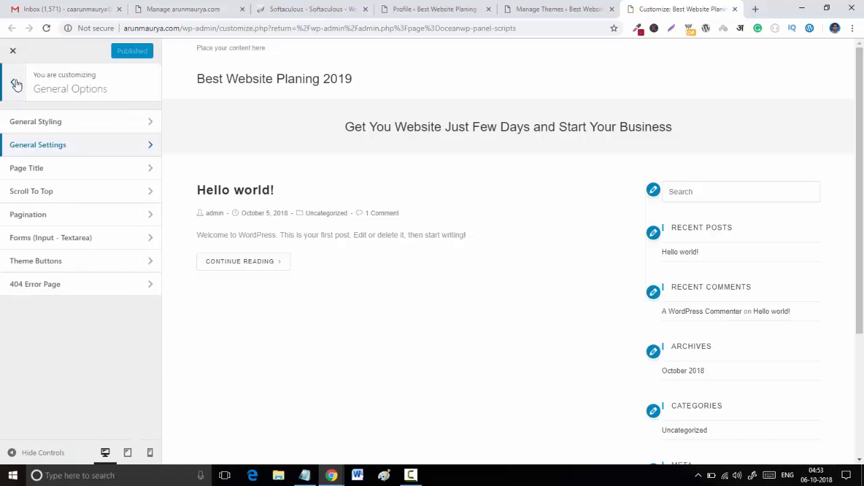
Step: Examine the Page Title section's visibility, heading, style, padding, color and breadcrumb options
left_click(42, 177)
scroll(86, 199, "down", 1)
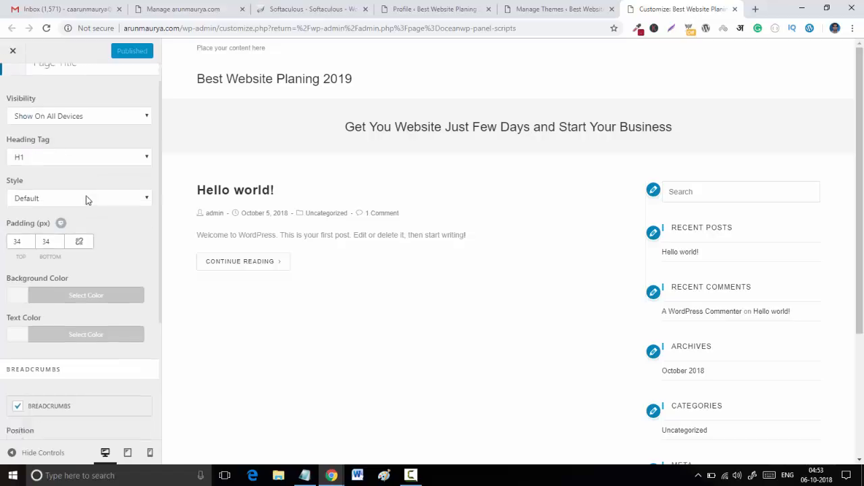
scroll(85, 205, "down", 3)
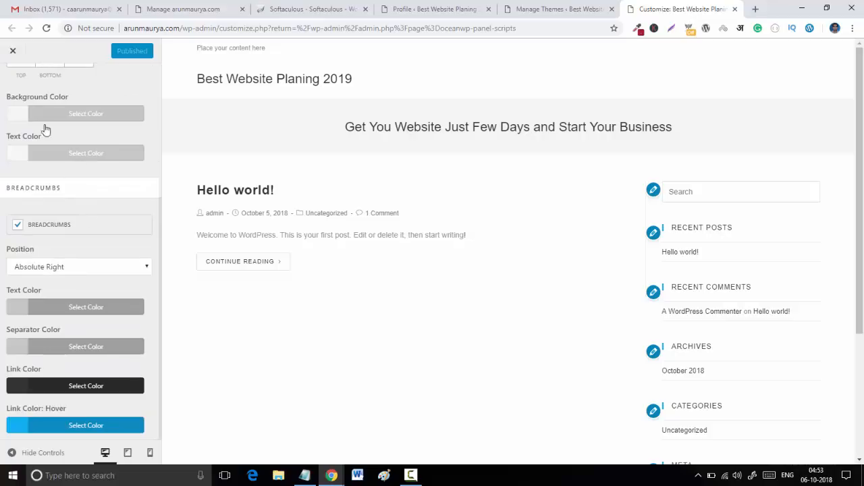
scroll(27, 142, "up", 3)
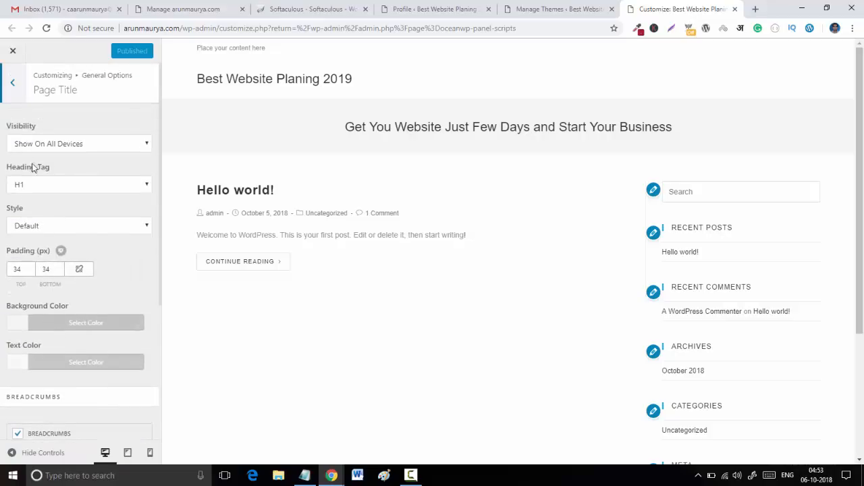
left_click(17, 89)
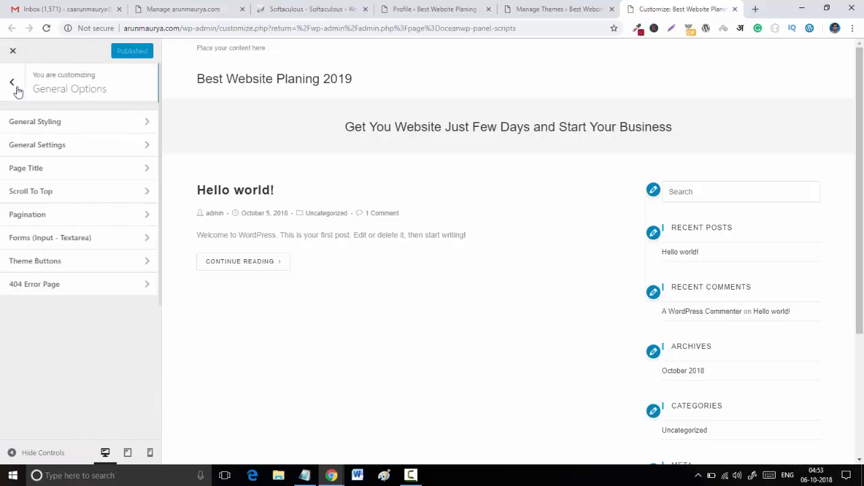
Step: Examine the Scroll To Top and Pagination sections under General Options
left_click(41, 196)
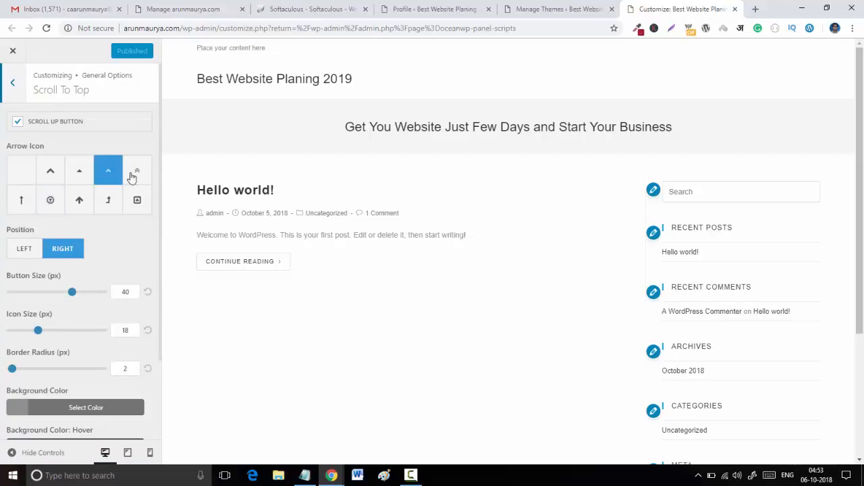
left_click(10, 84)
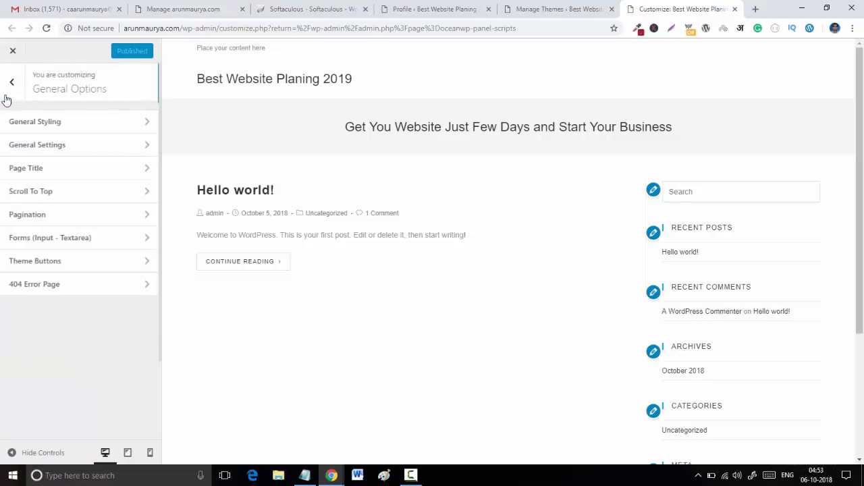
left_click(48, 220)
scroll(84, 192, "down", 1)
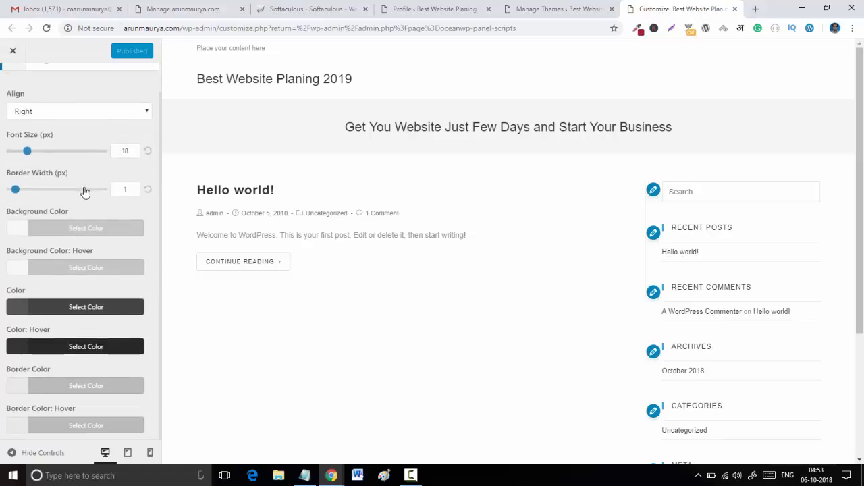
scroll(30, 145, "up", 1)
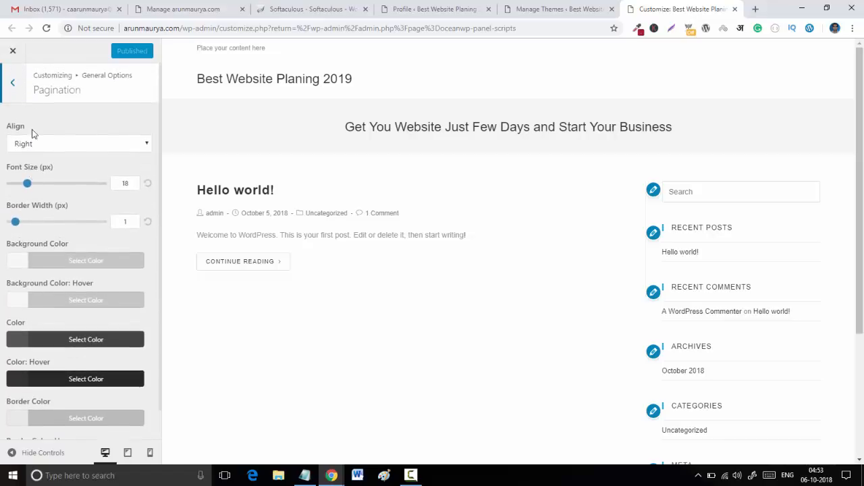
left_click(17, 81)
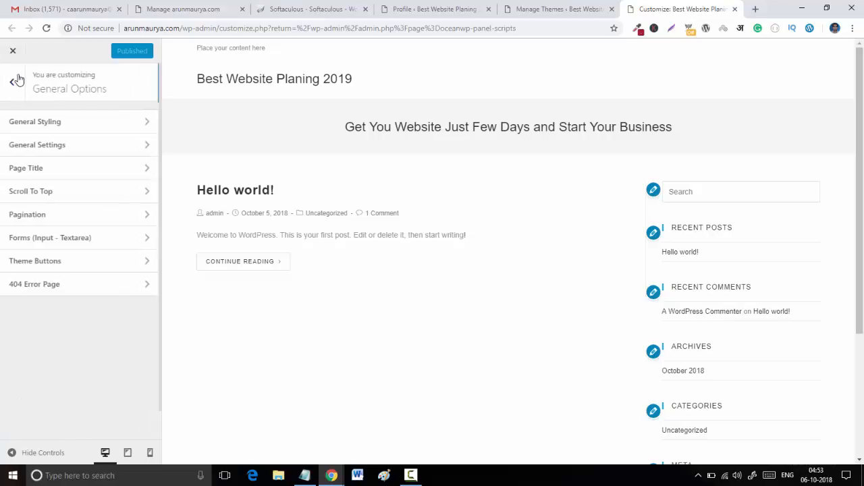
Step: Examine the Forms (Input - Textarea) and Theme Buttons sections, and return to the Customizer's main section list
left_click(64, 243)
left_click(19, 89)
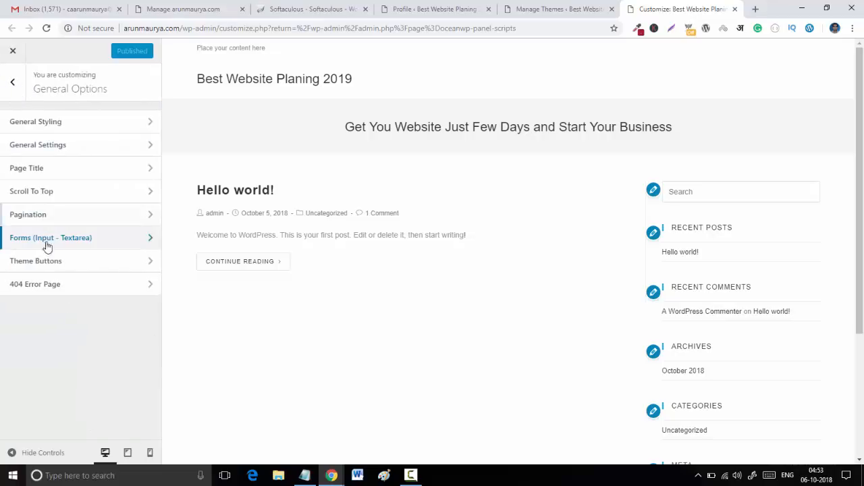
left_click(54, 271)
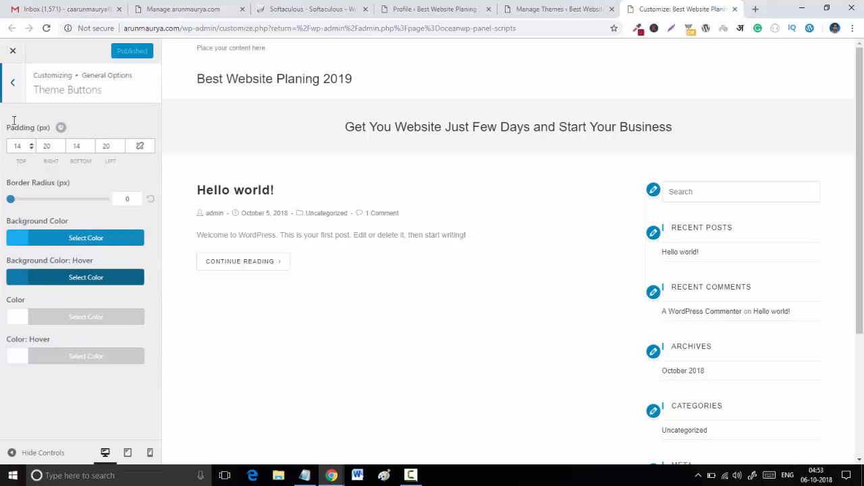
left_click(15, 83)
left_click(15, 82)
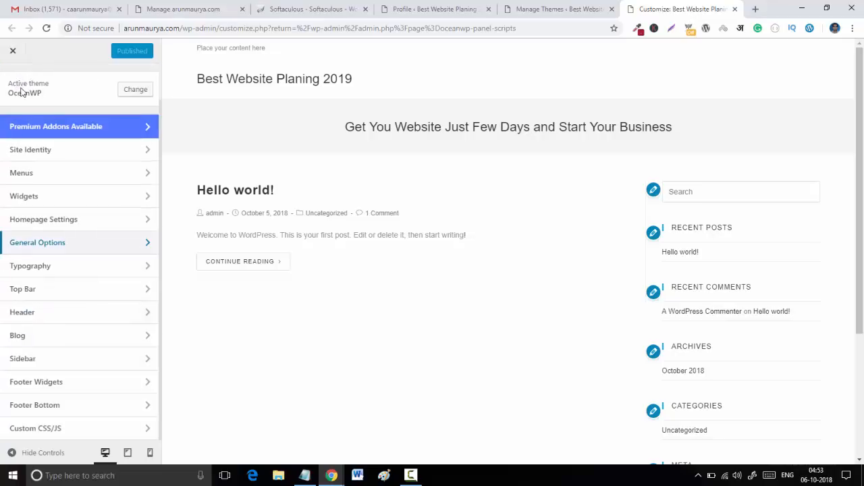
Step: Examine the Top Bar's General section, including its visibility, style, padding and color options
left_click(27, 290)
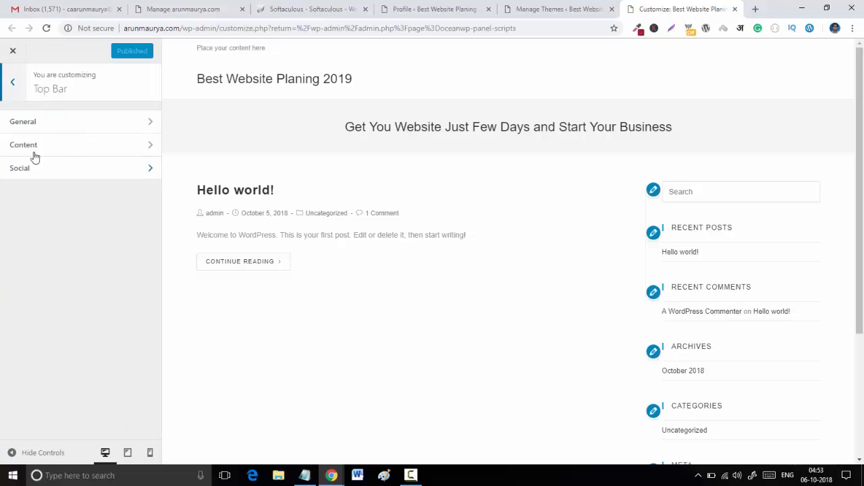
left_click(35, 121)
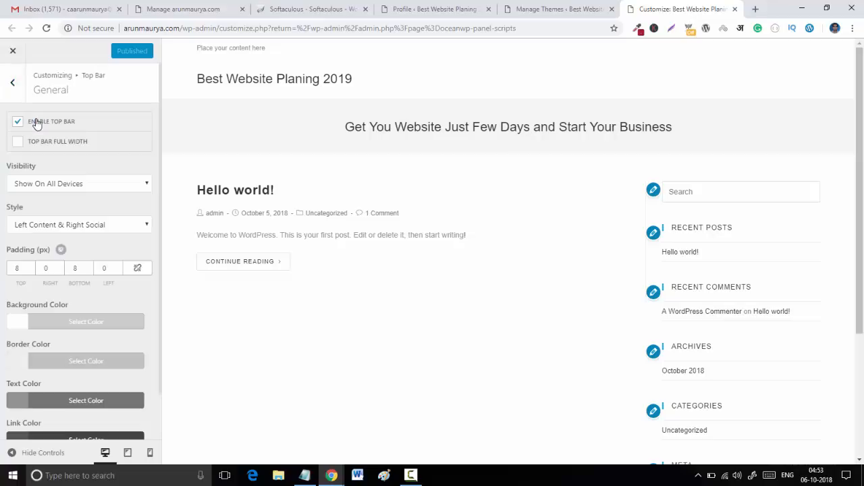
scroll(61, 280, "down", 1)
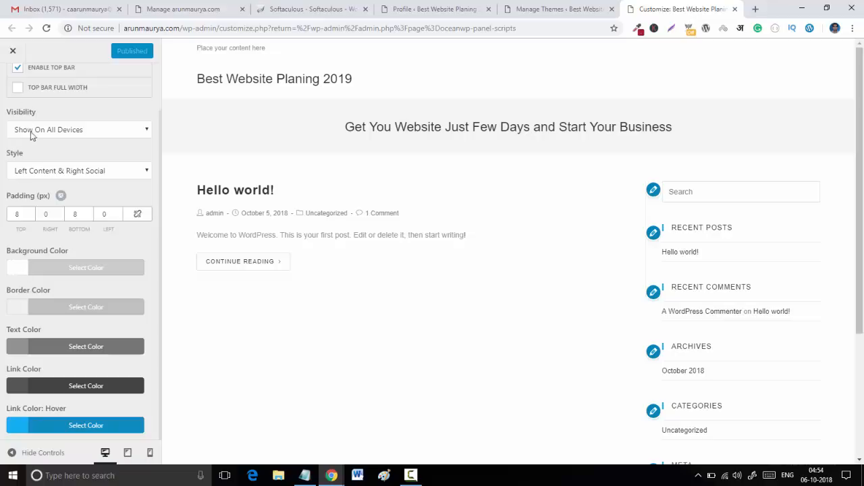
scroll(30, 135, "up", 1)
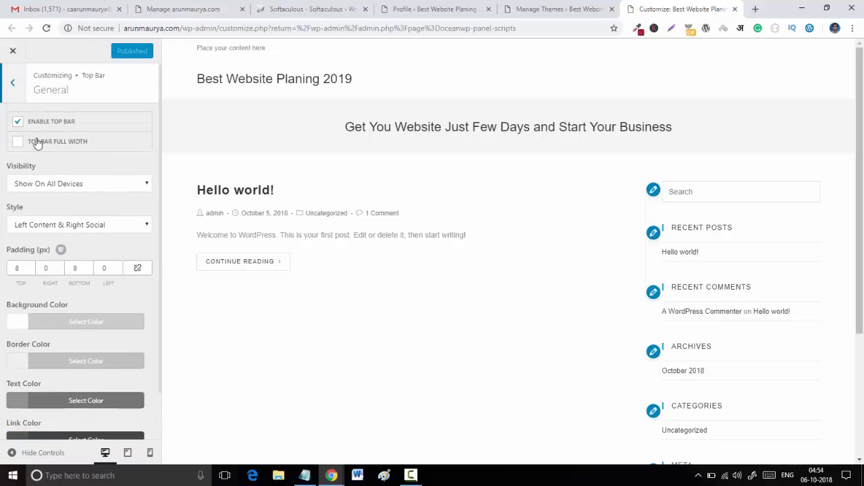
left_click(13, 81)
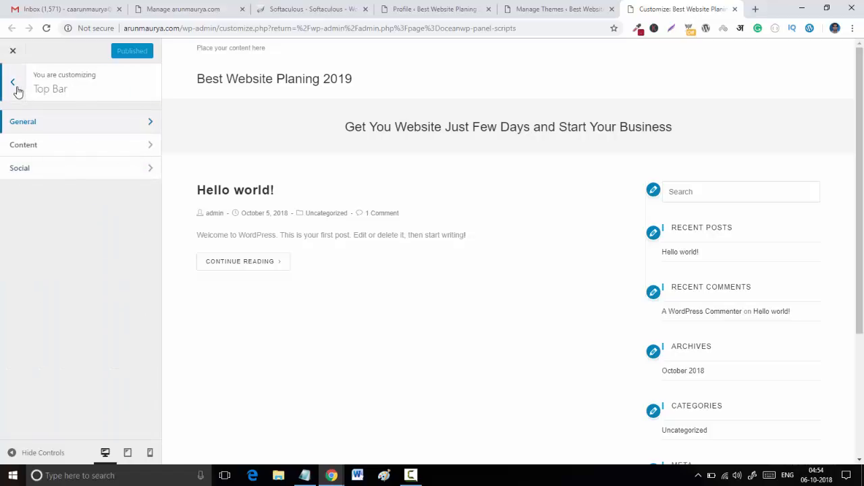
left_click(18, 125)
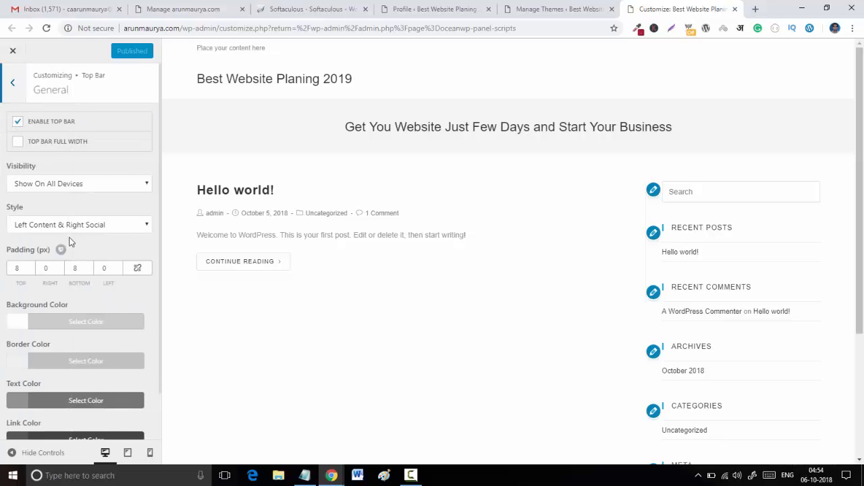
scroll(71, 242, "down", 1)
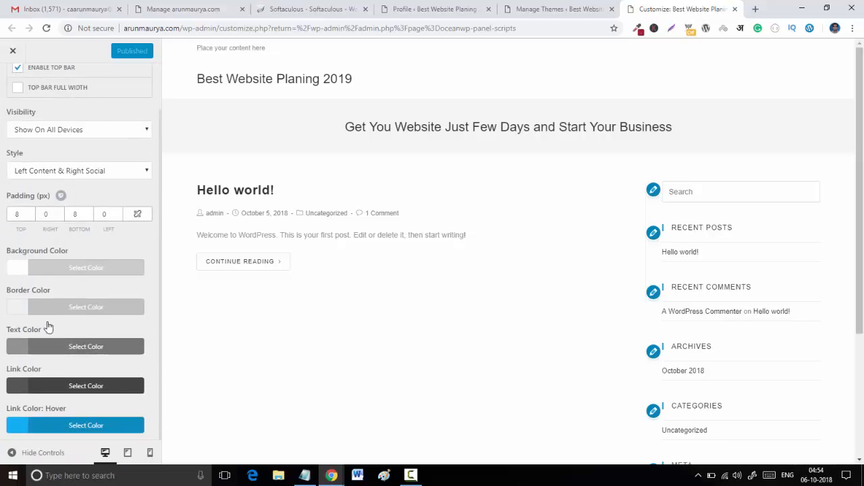
scroll(24, 211, "up", 1)
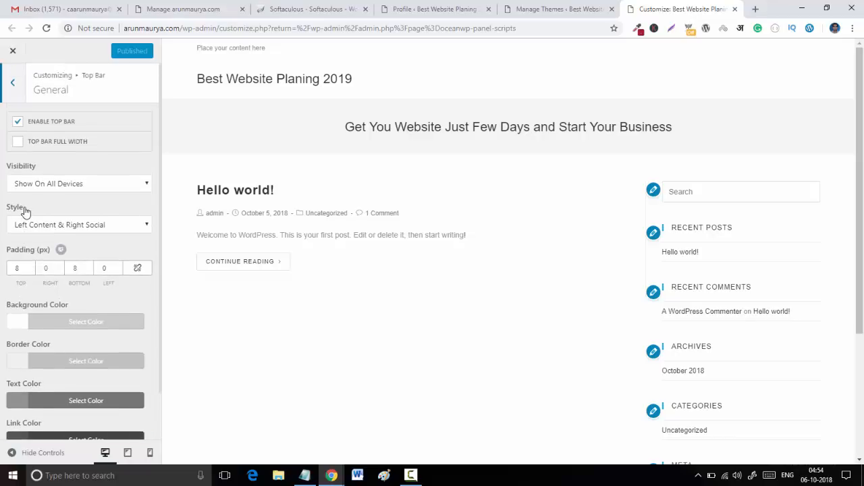
Step: Set the top bar's background color to bright red, #f23535
left_click(15, 324)
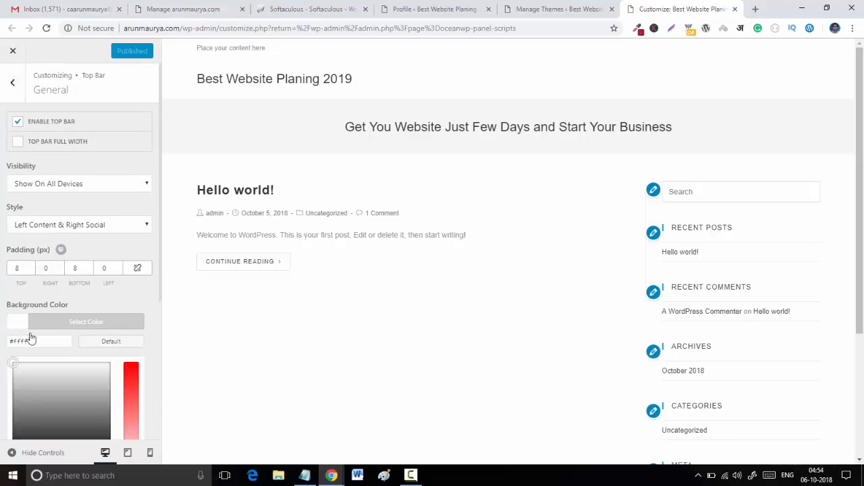
scroll(41, 297, "down", 3)
left_click(42, 305)
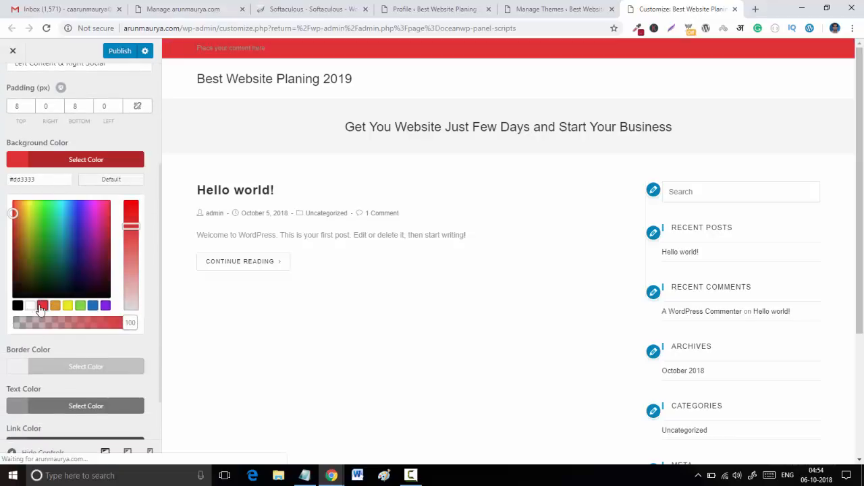
left_click_drag(43, 273, 12, 205)
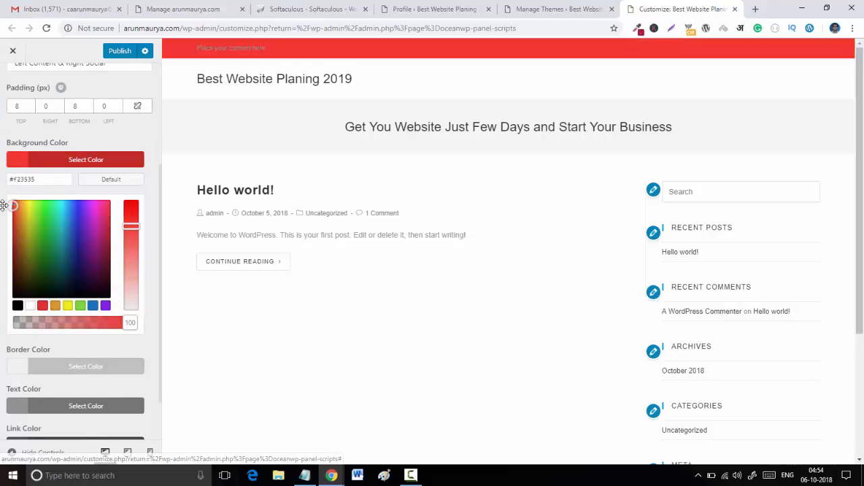
Step: Set the top bar's top padding to 23 px
scroll(24, 105, "up", 2)
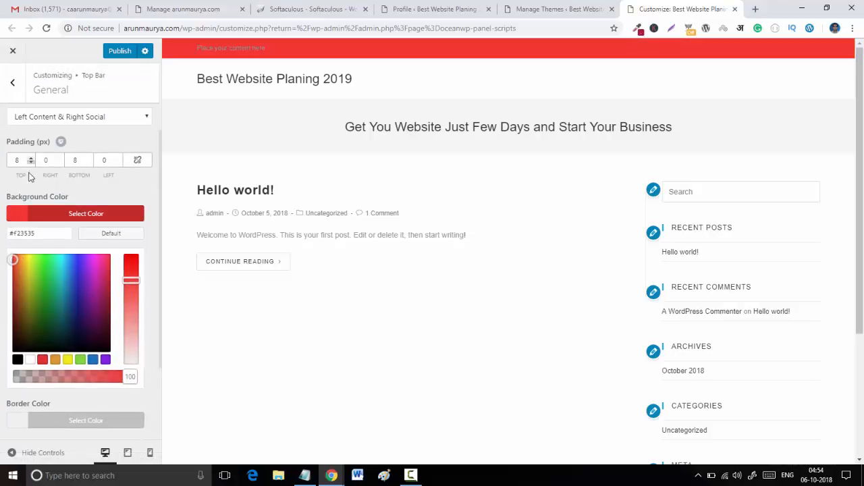
left_click(29, 161)
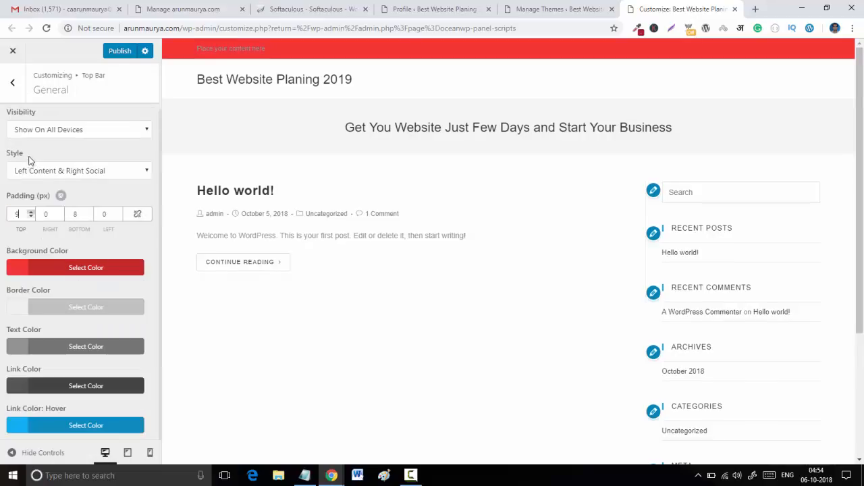
left_click_drag(29, 160, 29, 172)
left_click(32, 213)
left_click(31, 213)
left_click(31, 213)
left_click(31, 213)
left_click(31, 212)
left_click(31, 212)
left_click(31, 213)
left_click(31, 214)
left_click(31, 213)
left_click(31, 213)
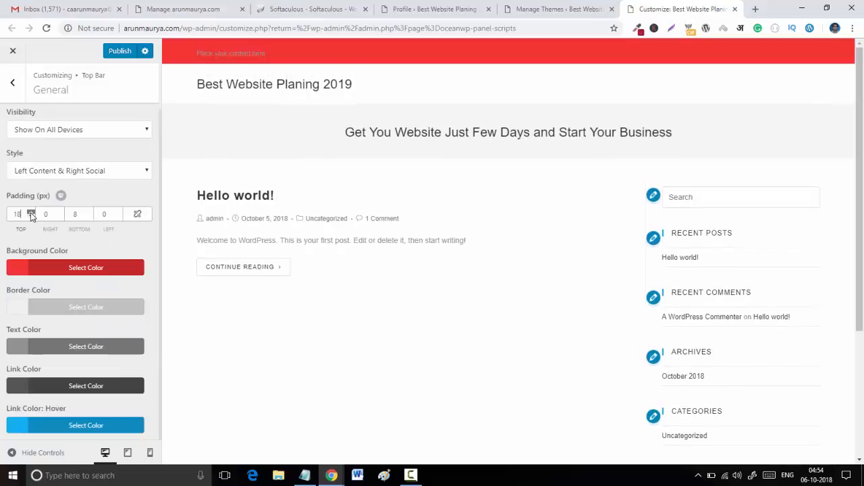
left_click(31, 214)
left_click(31, 213)
left_click(31, 214)
left_click(31, 213)
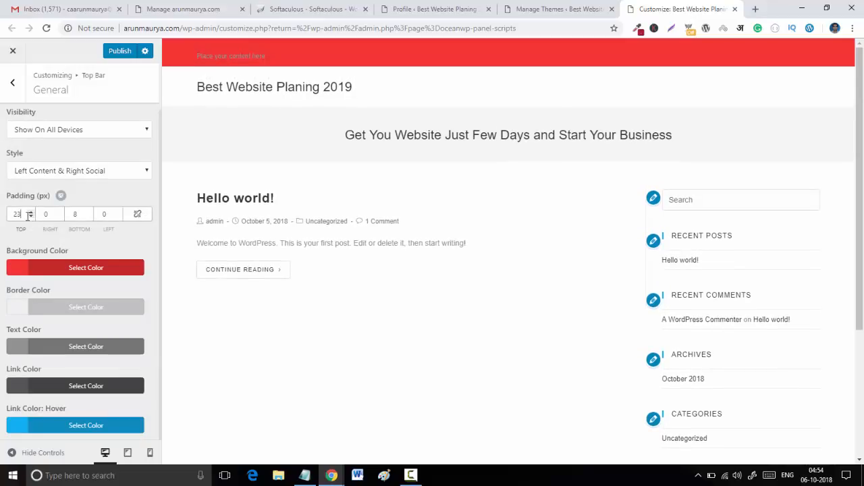
Step: Try the Left Social & Right Content style for the top bar and switch back to Left Content & Right Social
left_click(71, 174)
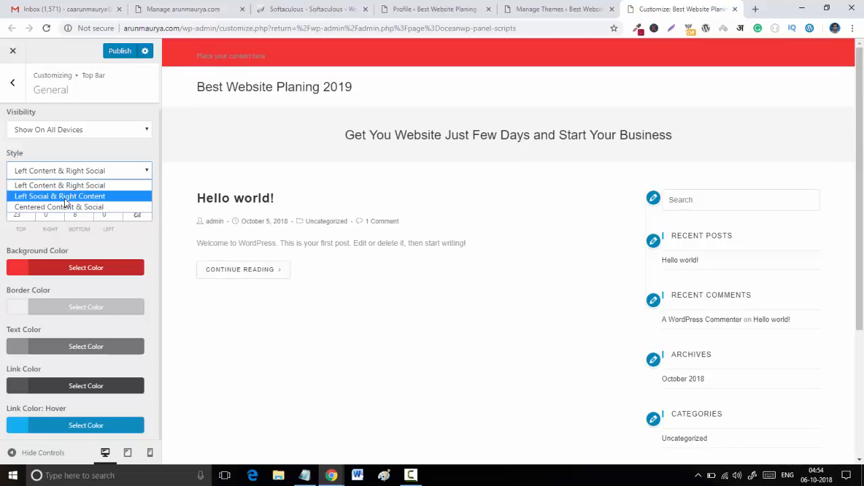
left_click(66, 196)
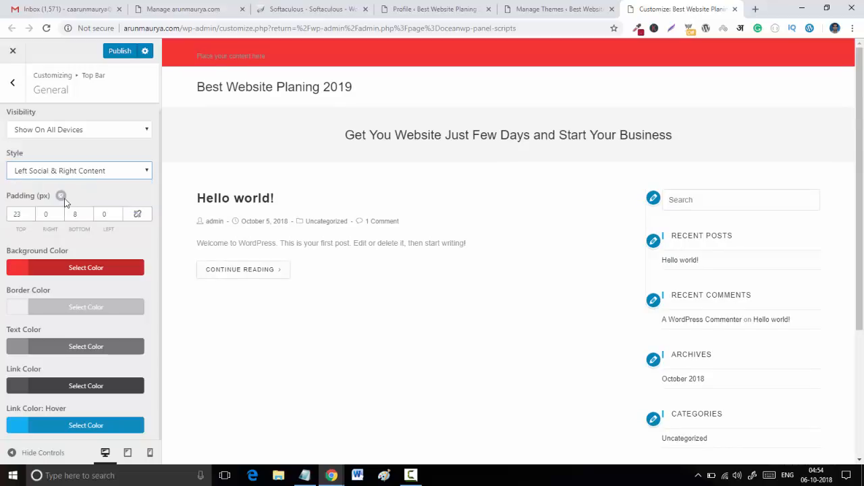
left_click(68, 170)
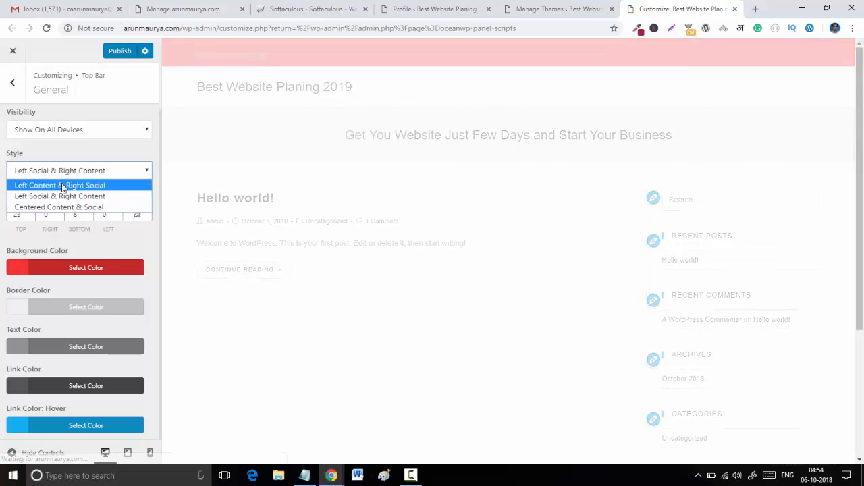
left_click(58, 180)
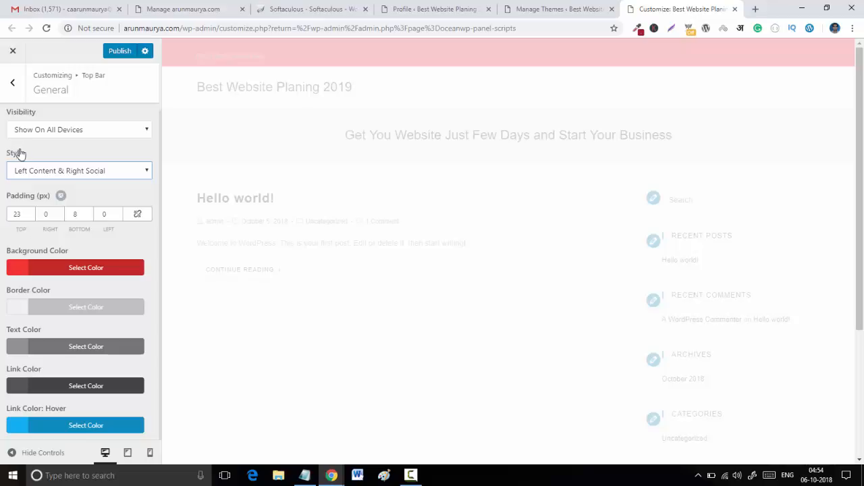
Step: Examine the Top Bar's Content section, including its template choices and content text
scroll(16, 156, "up", 2)
left_click(11, 83)
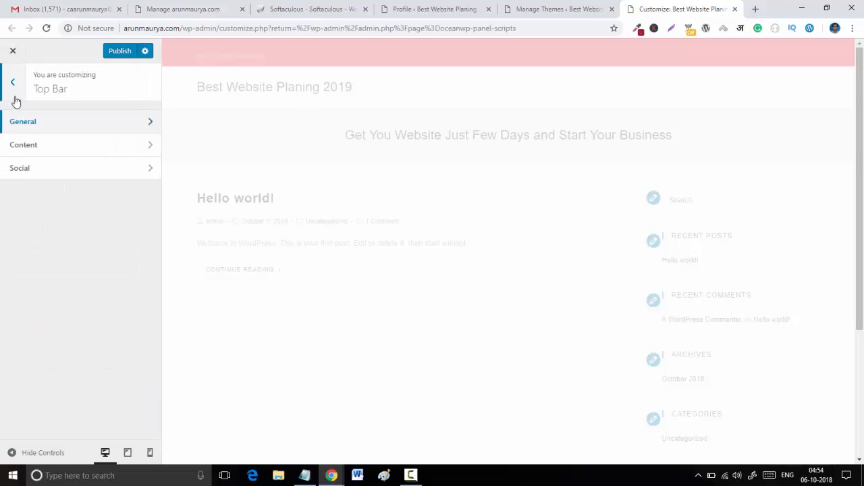
left_click(34, 150)
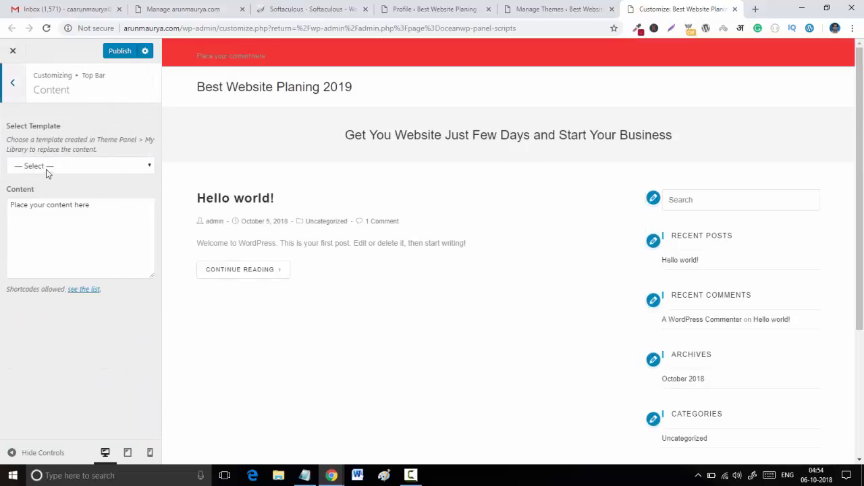
left_click(48, 171)
left_click(48, 171)
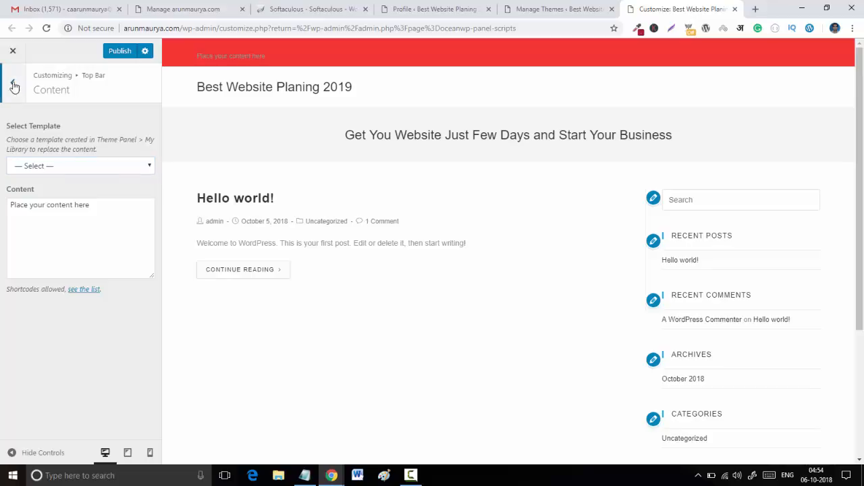
left_click(13, 83)
Step: Examine the Top Bar's Social section with its link colors and social profile fields, and return to the Customizer's main section list
left_click(31, 174)
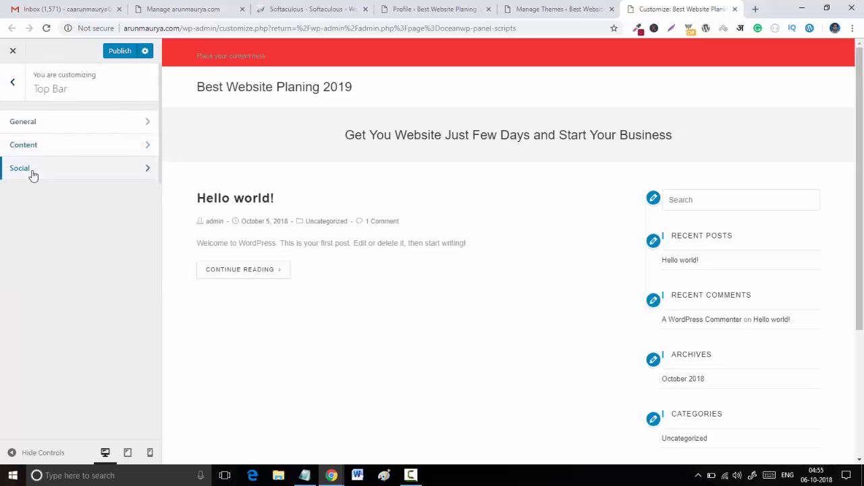
scroll(53, 220, "down", 5)
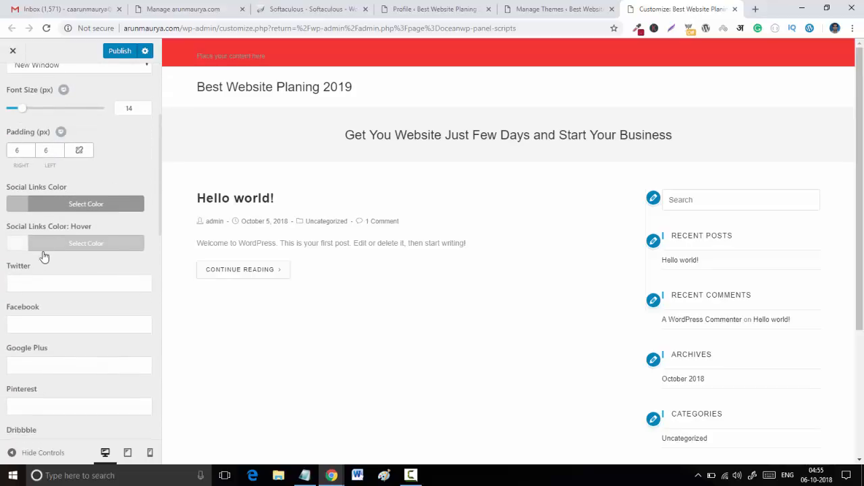
scroll(41, 258, "down", 4)
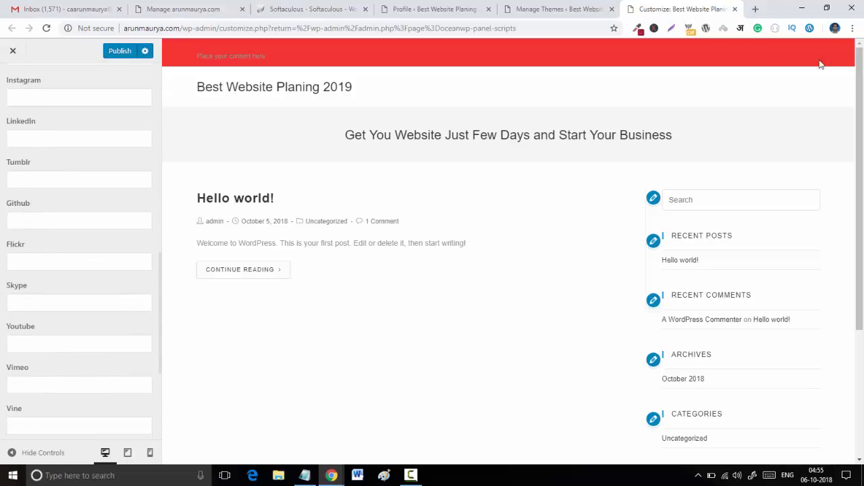
scroll(83, 126, "up", 5)
left_click(4, 84)
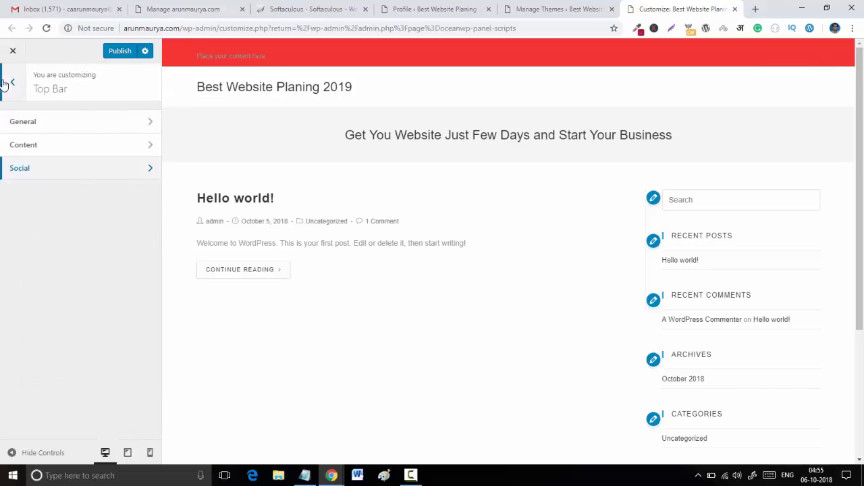
left_click(8, 83)
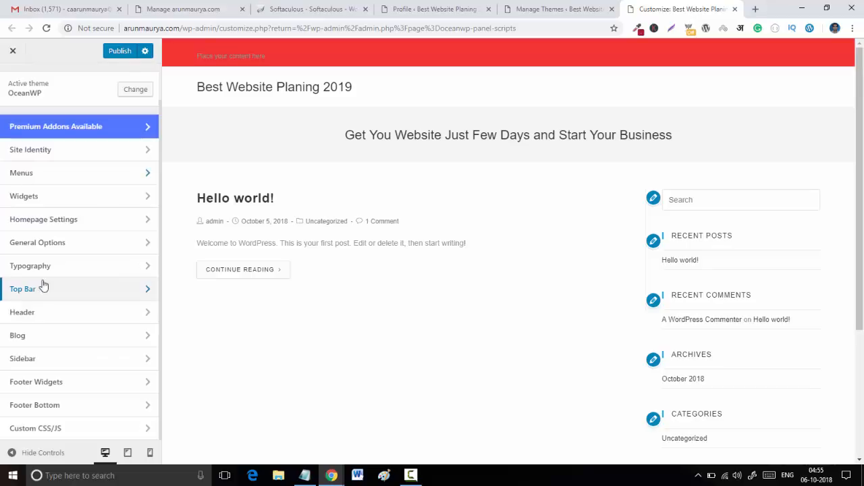
Step: Set the background color in the Header's General section to the blue preset, #1e73be
left_click(50, 313)
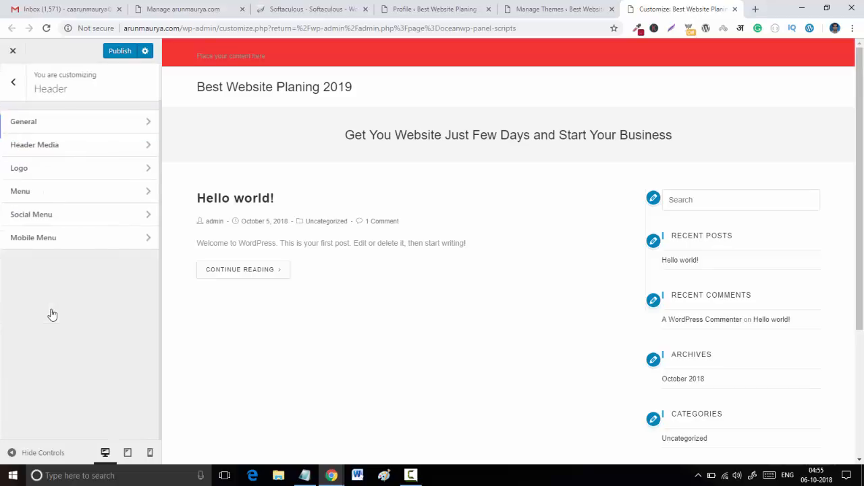
left_click(35, 133)
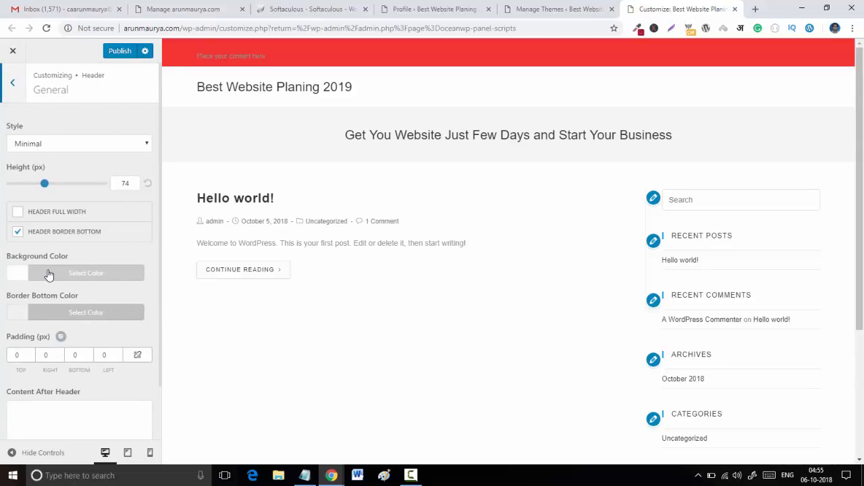
scroll(48, 273, "down", 1)
left_click(16, 217)
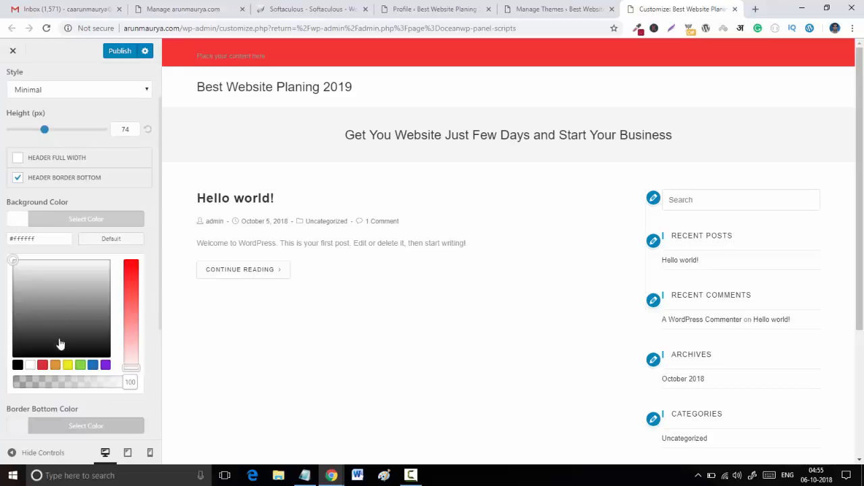
left_click(93, 366)
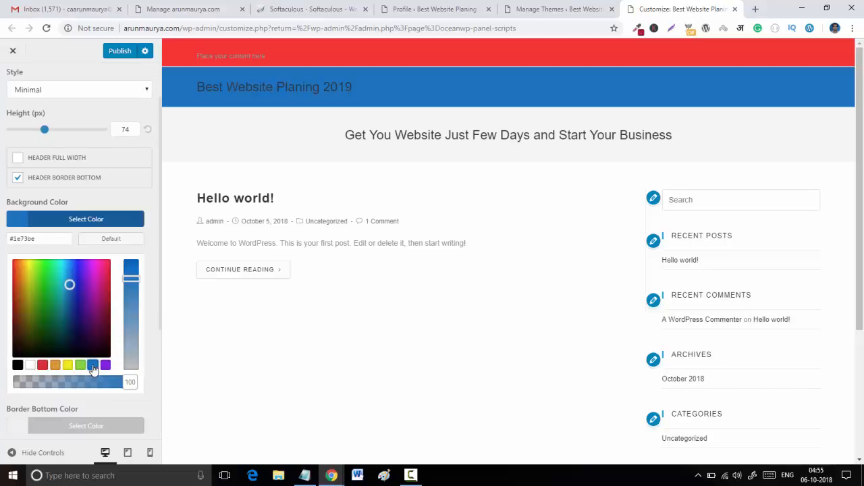
Step: Change the header's background color to a light purple with RGB 128, 83, 239 at 75% opacity, and leave the General section
scroll(25, 254, "down", 2)
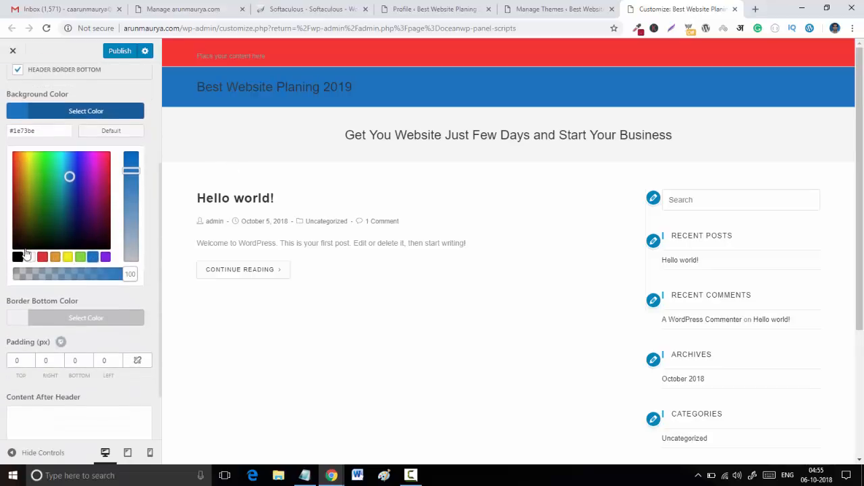
left_click(23, 276)
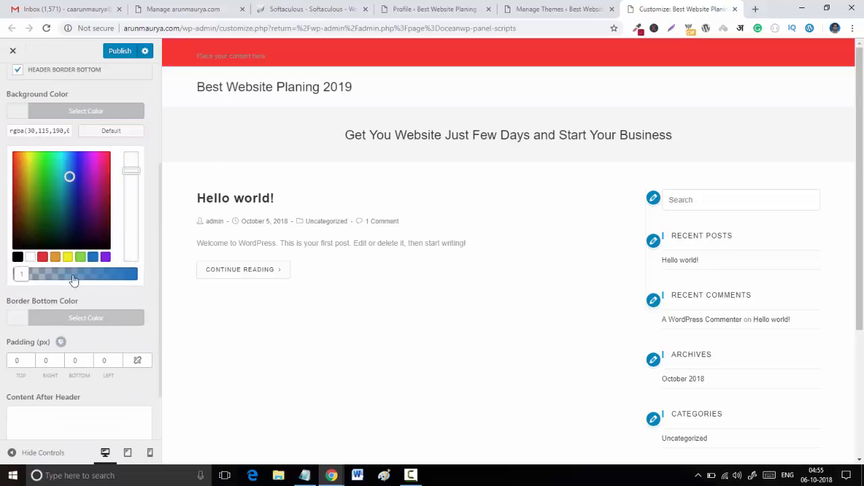
left_click_drag(23, 273, 111, 276)
left_click_drag(125, 172, 128, 189)
left_click_drag(90, 160, 85, 158)
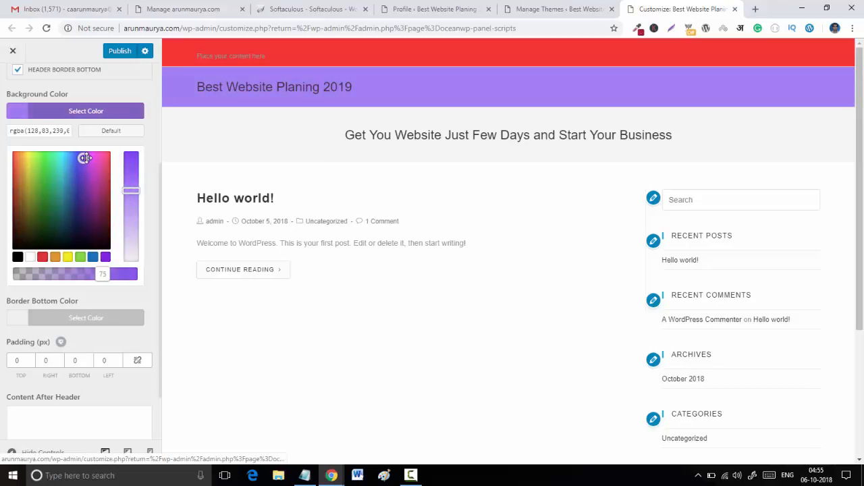
scroll(96, 135, "up", 3)
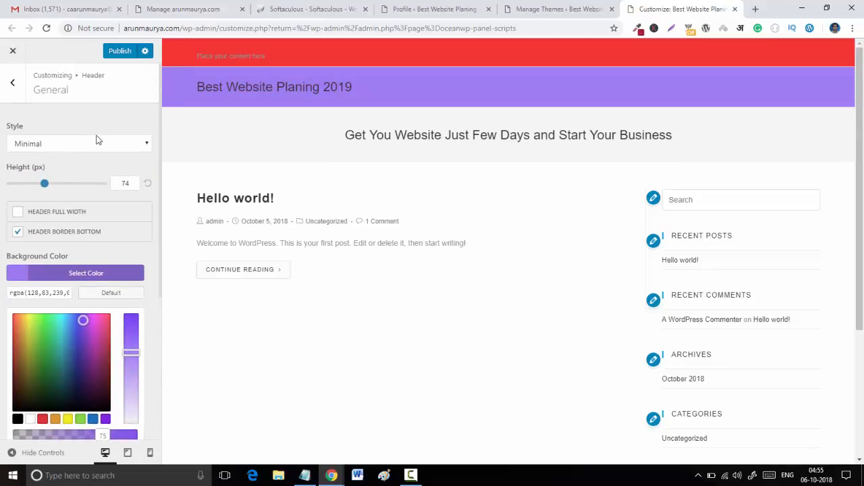
scroll(97, 137, "down", 4)
scroll(19, 89, "up", 5)
left_click(13, 84)
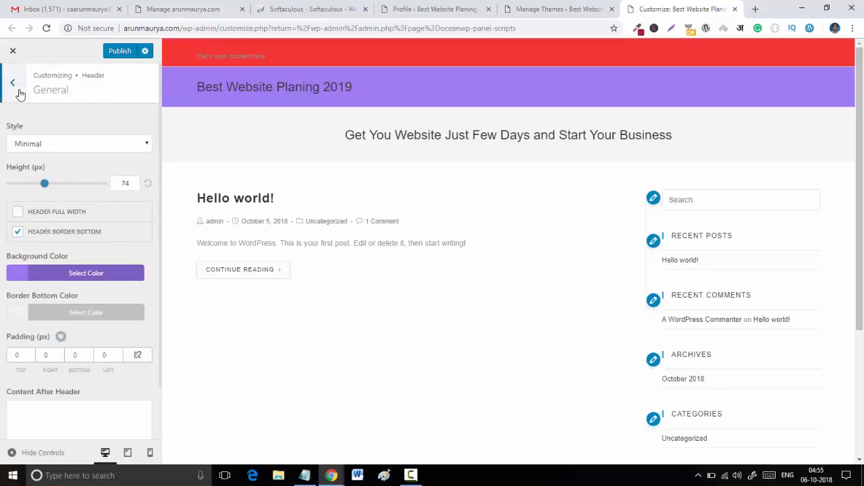
Step: Examine the Header's Header Media, Logo, Menu and Social Menu sections, and return to the Customizer's main section list
left_click(25, 150)
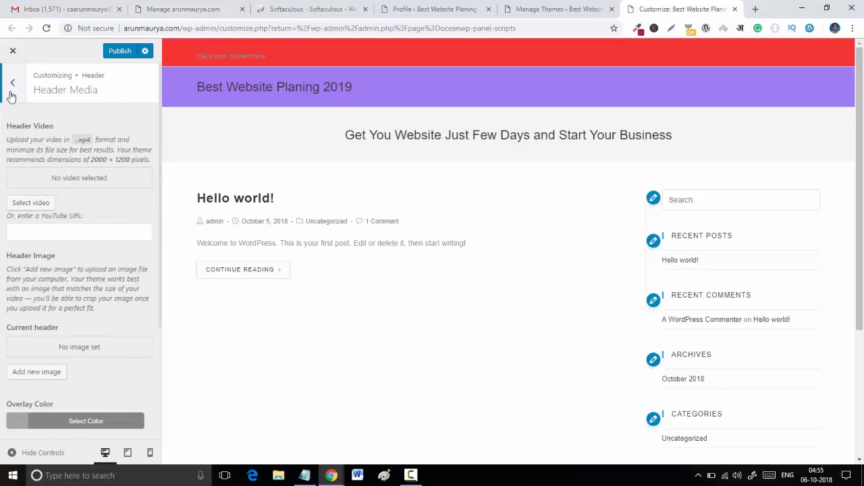
left_click(14, 79)
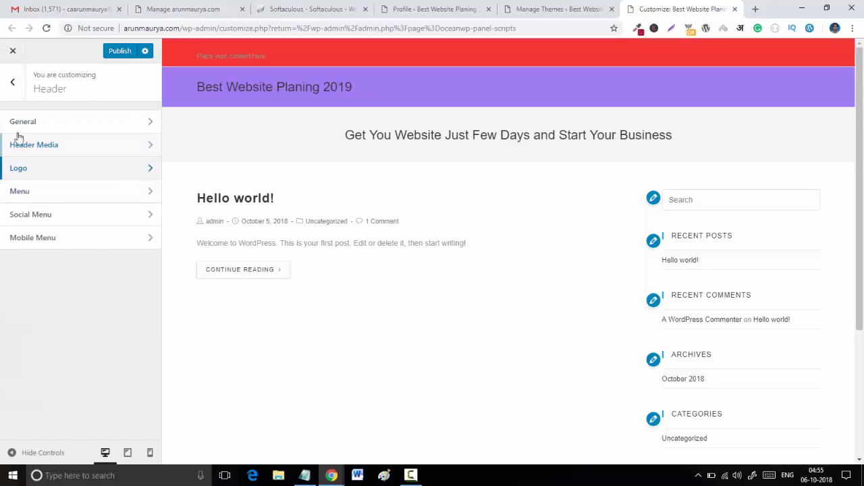
left_click(20, 170)
left_click(8, 82)
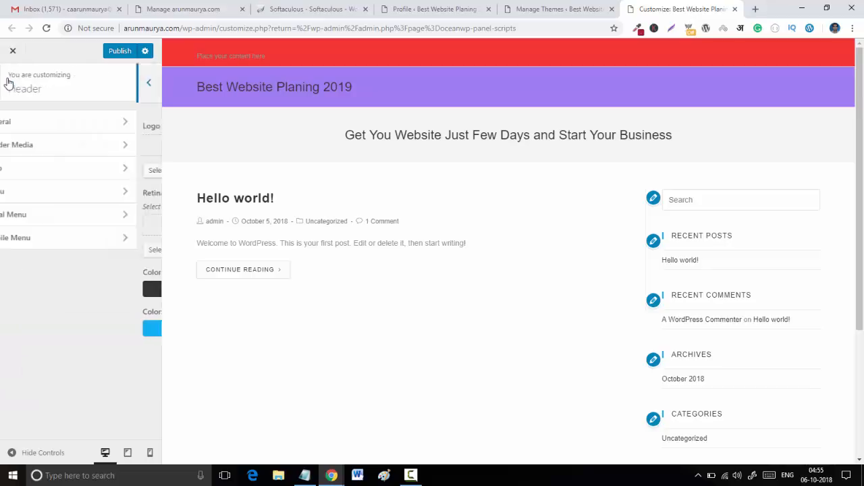
left_click(20, 191)
left_click(11, 87)
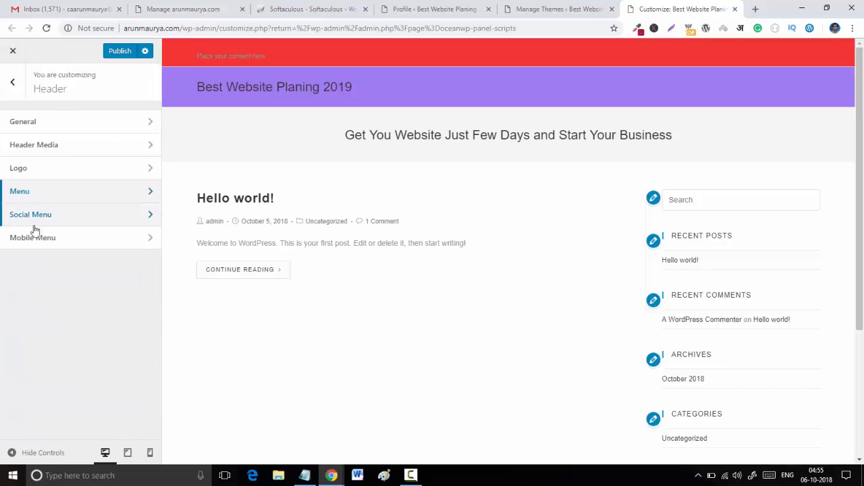
left_click(33, 216)
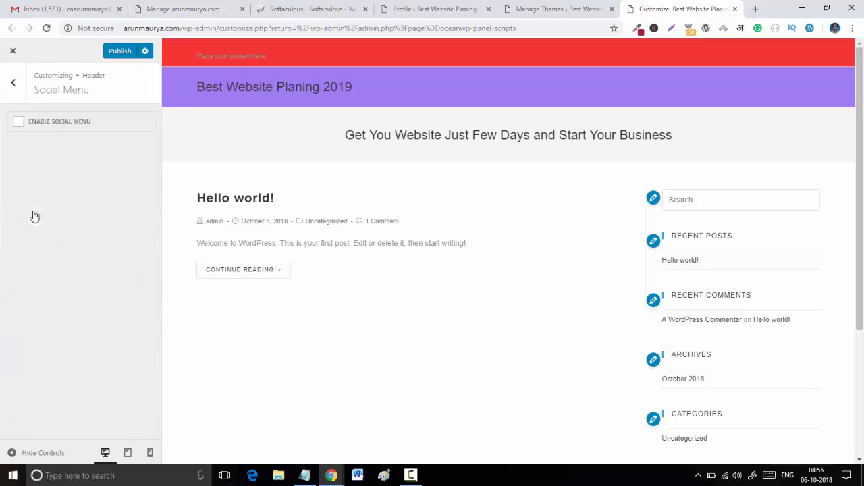
left_click(20, 92)
left_click(19, 91)
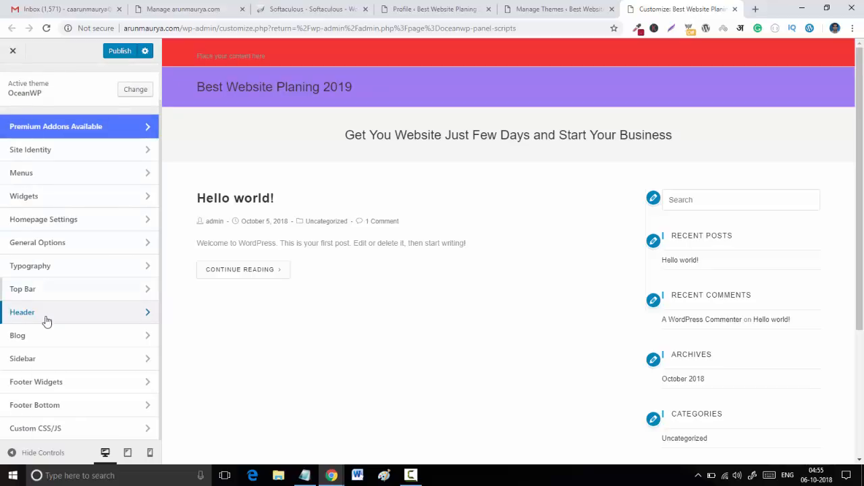
Step: Examine the Blog Entries section's layout, heading tag and blog style options, and return to the Customizer's main section list
left_click(50, 343)
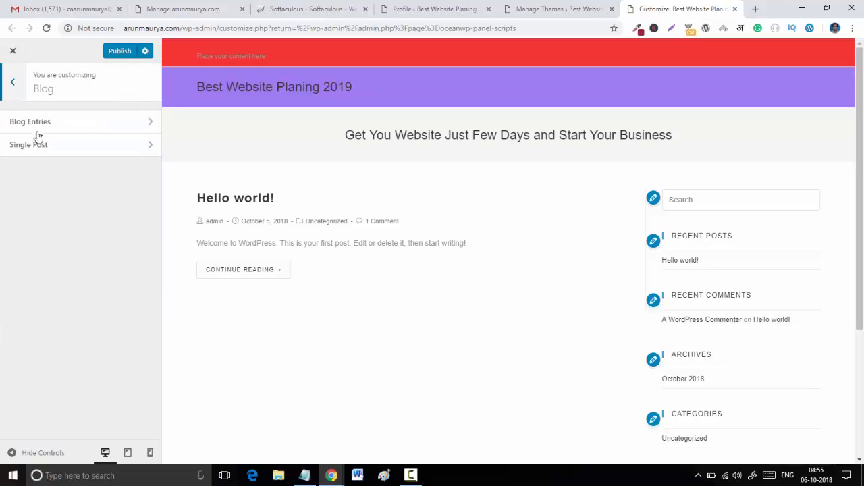
left_click(30, 129)
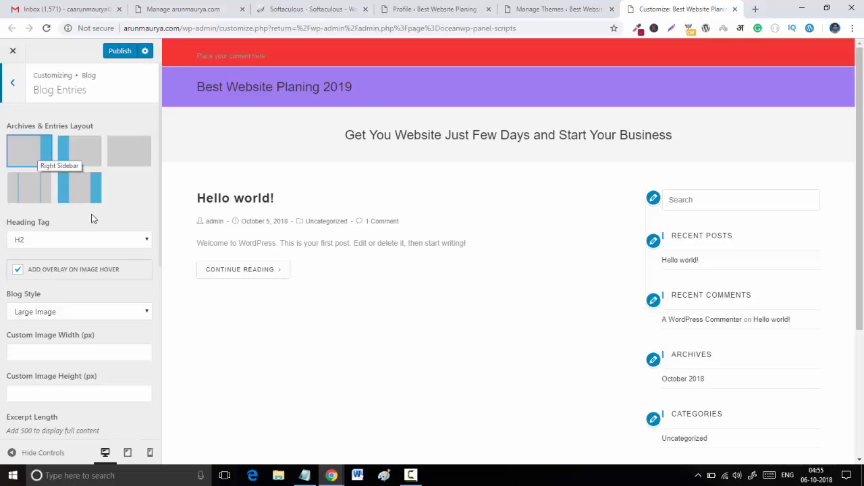
left_click(12, 73)
left_click(11, 73)
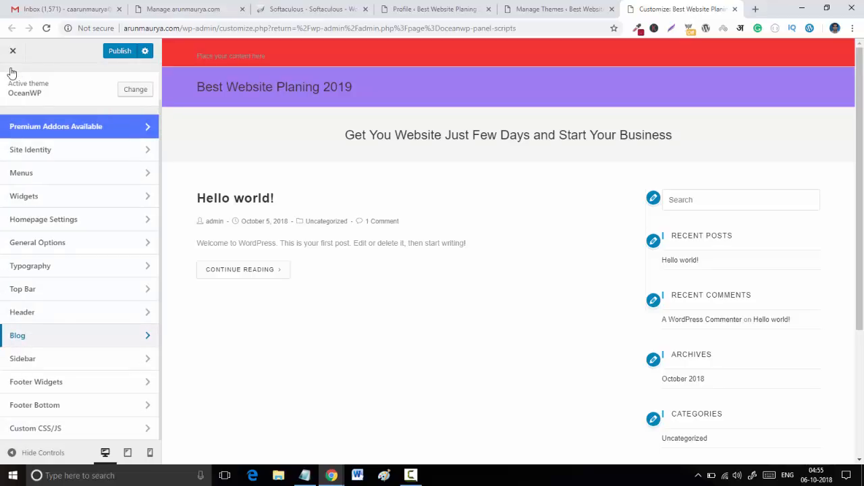
Step: Examine the Sidebar section's background, padding and widget options, and return to the Customizer's main section list
left_click(45, 365)
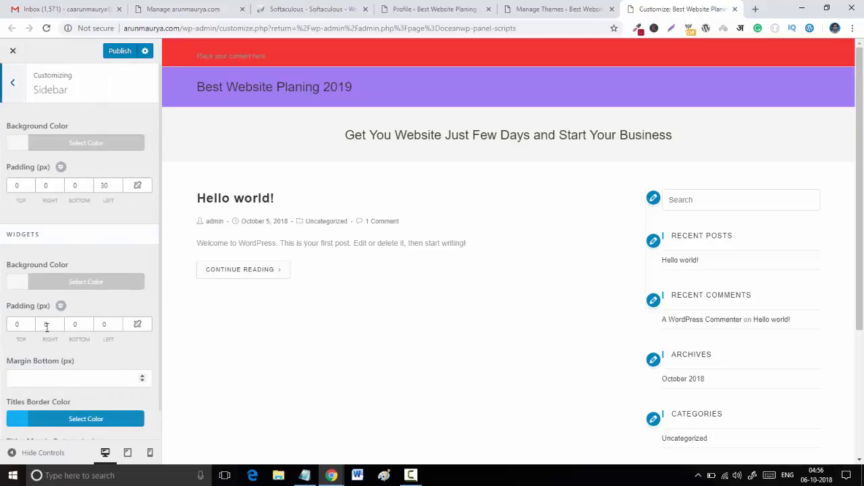
scroll(67, 257, "down", 1)
scroll(72, 251, "up", 1)
left_click(14, 93)
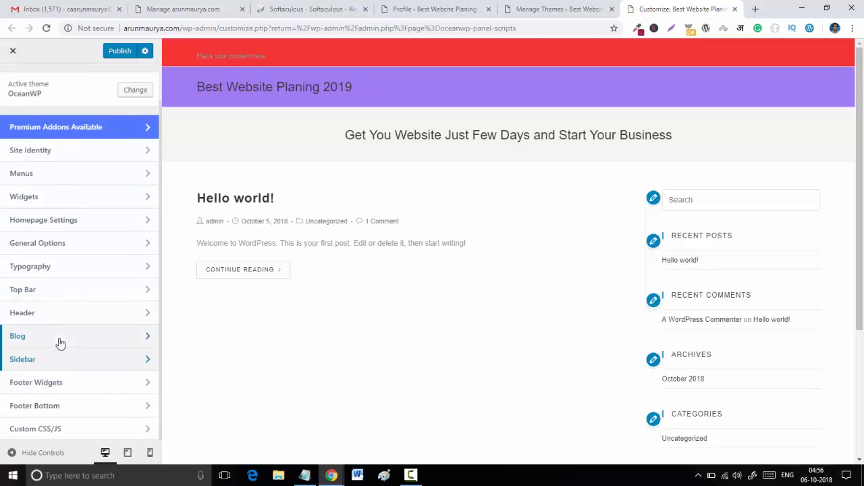
Step: Reopen the Top Bar's General section to review its settings
scroll(60, 338, "up", 1)
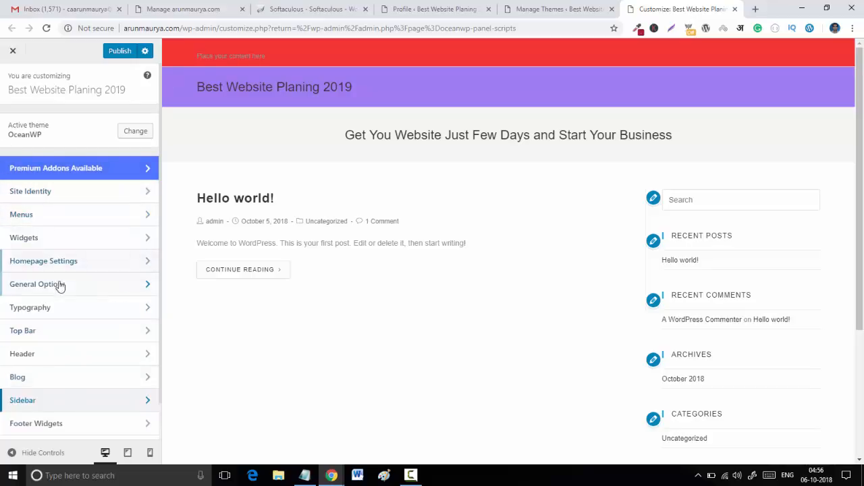
left_click(38, 332)
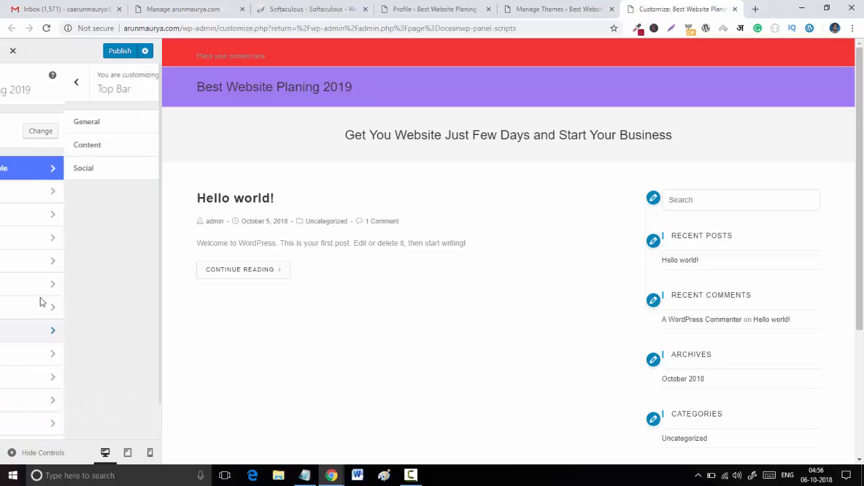
left_click(68, 126)
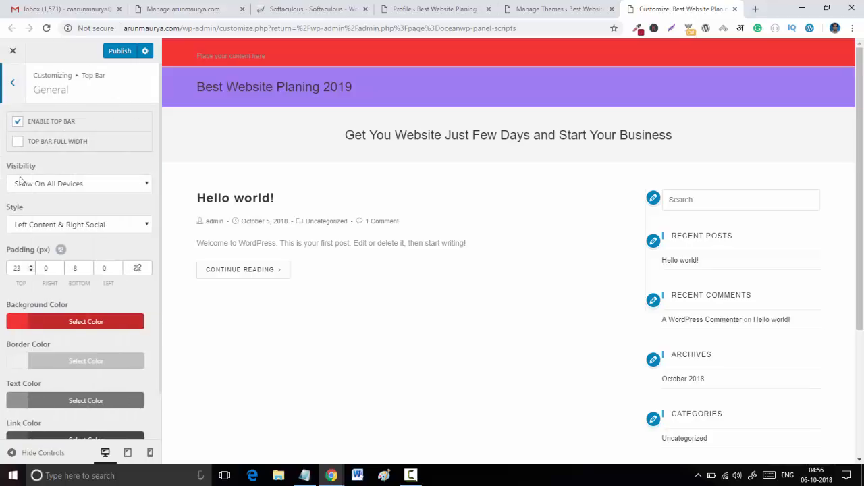
Step: Disable the top bar and return to the Customizer's main section list
left_click(19, 125)
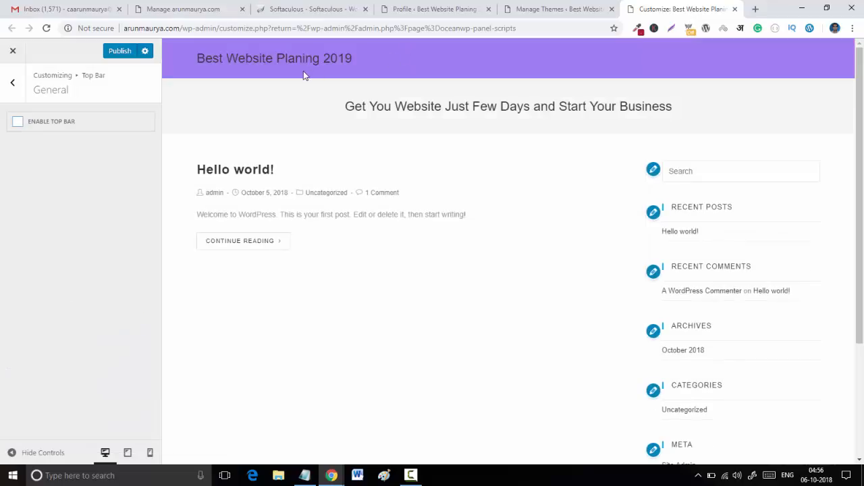
left_click(8, 92)
left_click(9, 92)
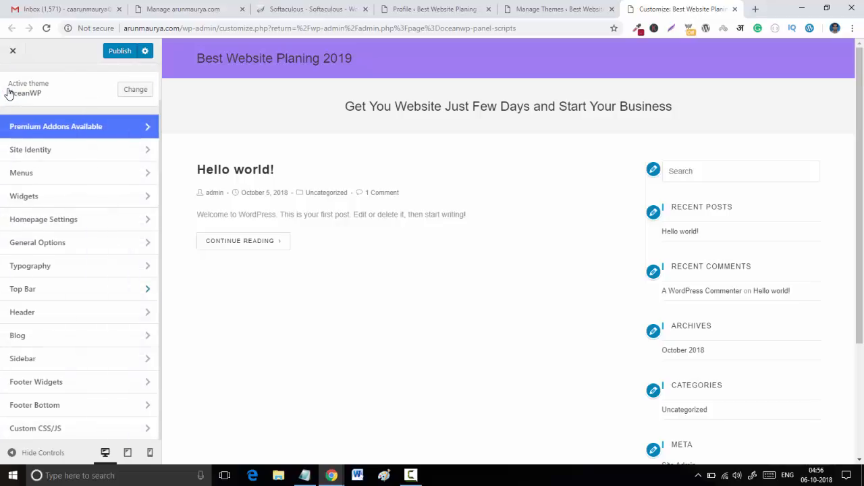
Step: Set the background color in the Header's General section to the purple preset #8224e3
left_click(51, 312)
left_click(46, 128)
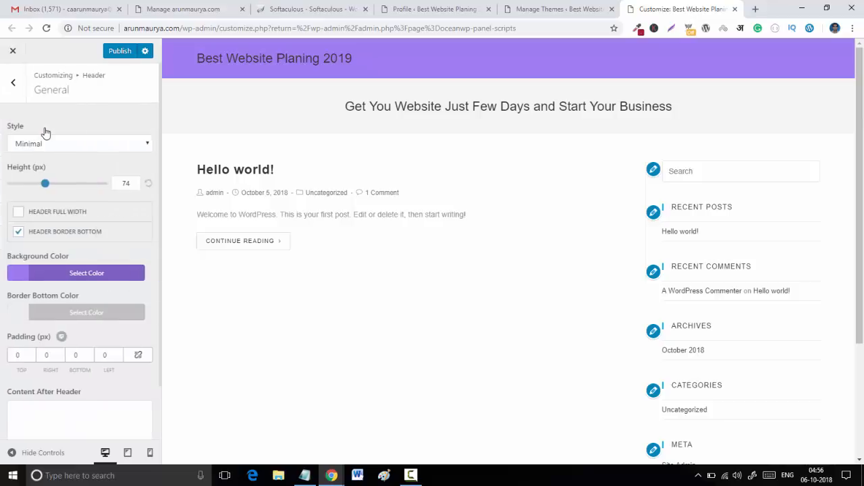
left_click(23, 277)
scroll(27, 284, "down", 1)
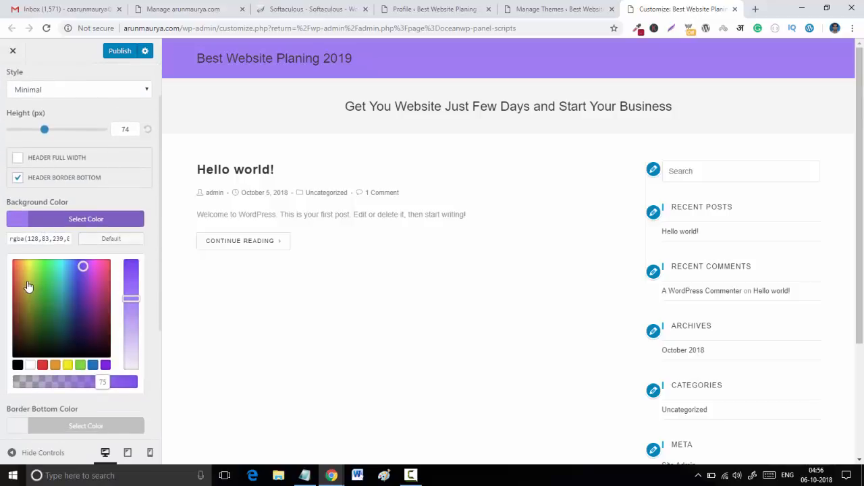
mouse_move(28, 287)
left_mouse_down()
mouse_move(81, 267)
mouse_move(71, 266)
mouse_move(80, 277)
mouse_move(93, 268)
mouse_move(101, 278)
mouse_move(97, 266)
mouse_move(79, 312)
mouse_move(101, 271)
mouse_move(96, 302)
left_mouse_up()
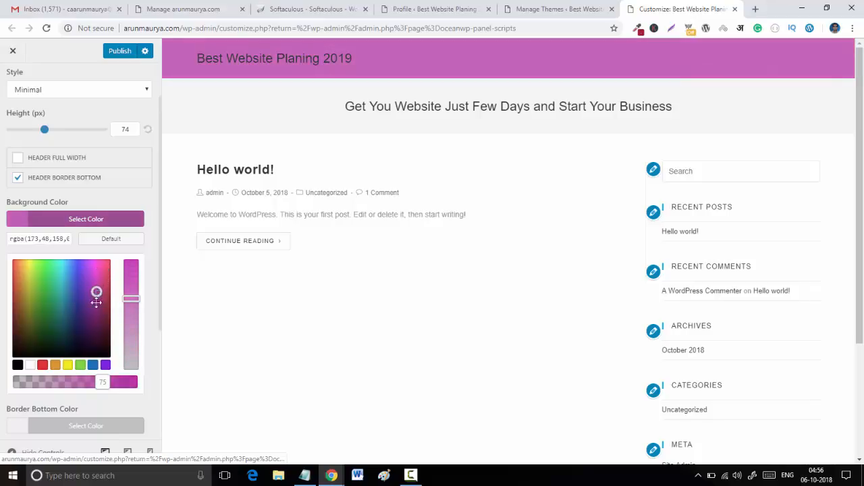
left_click(105, 365)
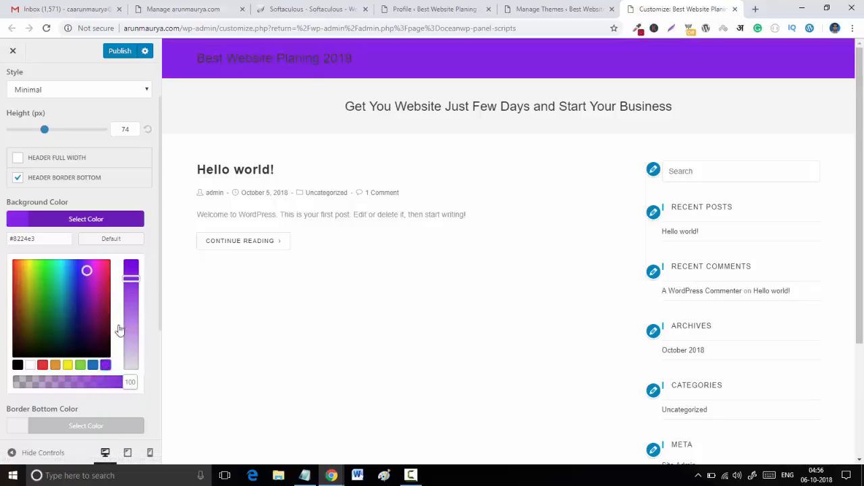
Step: Set the header height to 82 px and return to the Header section list
scroll(41, 157, "up", 2)
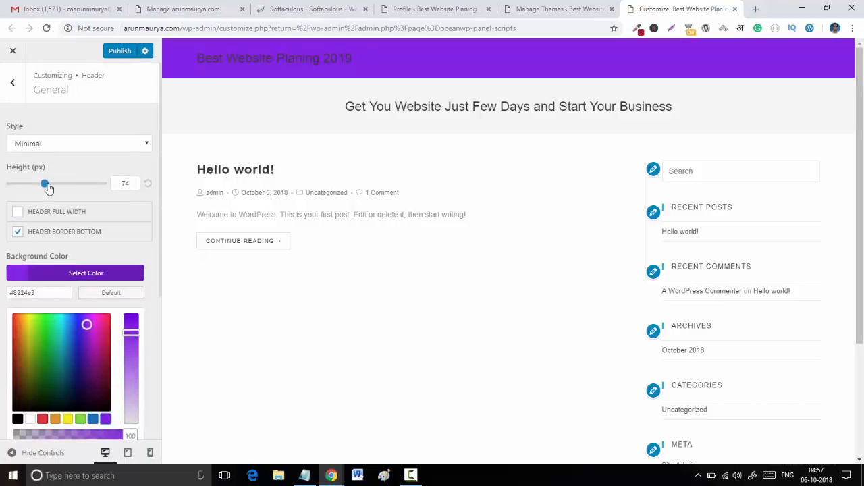
mouse_move(45, 184)
left_mouse_down()
mouse_move(56, 188)
mouse_move(50, 193)
left_mouse_up()
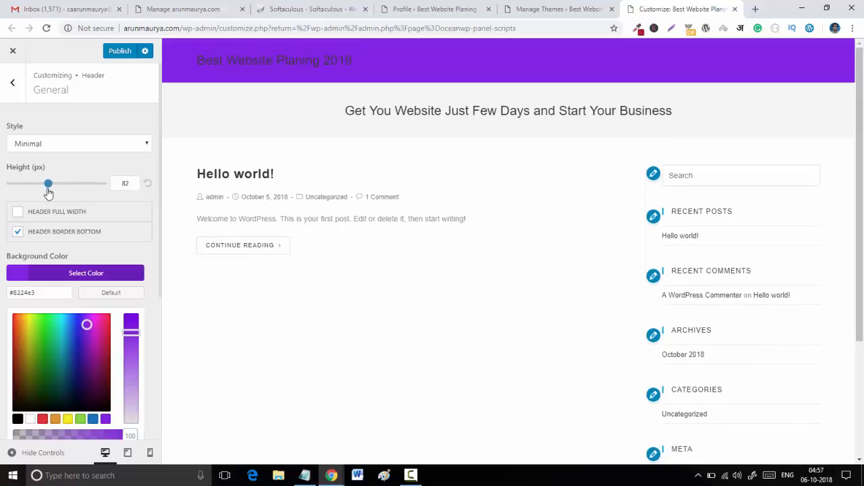
left_click(13, 86)
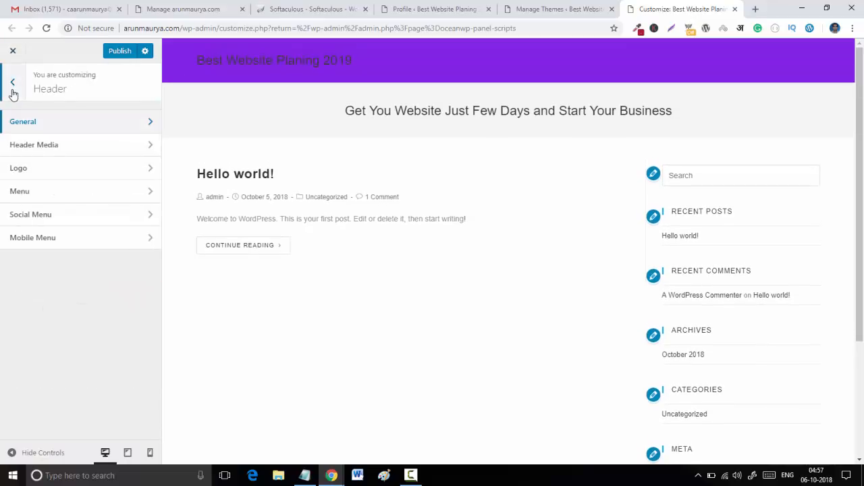
Step: Review the Header Media section's video and image options, and return to the Header section list
left_click(42, 146)
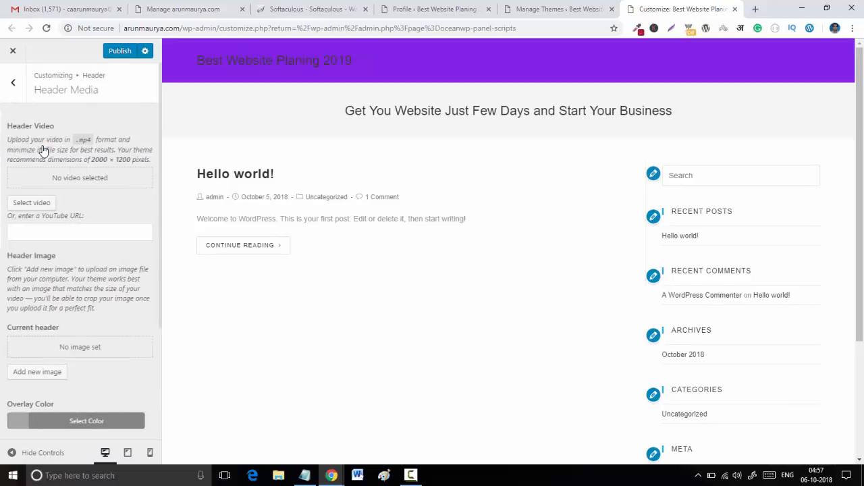
left_click(15, 91)
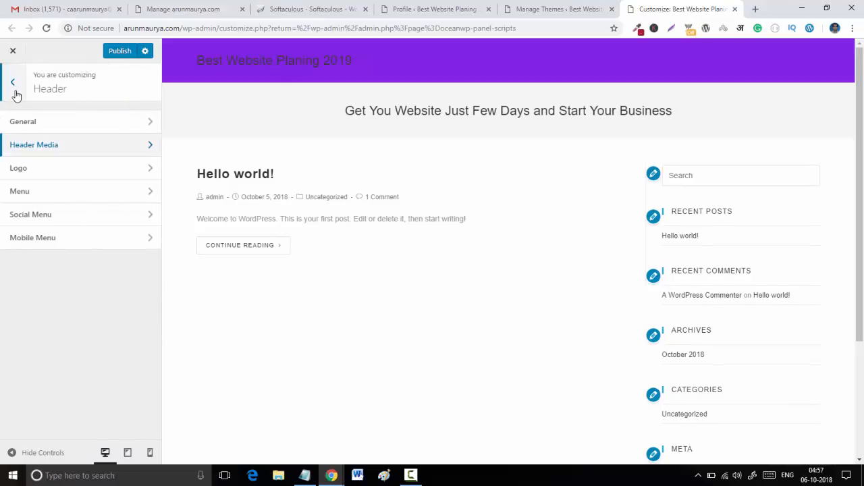
left_click(55, 146)
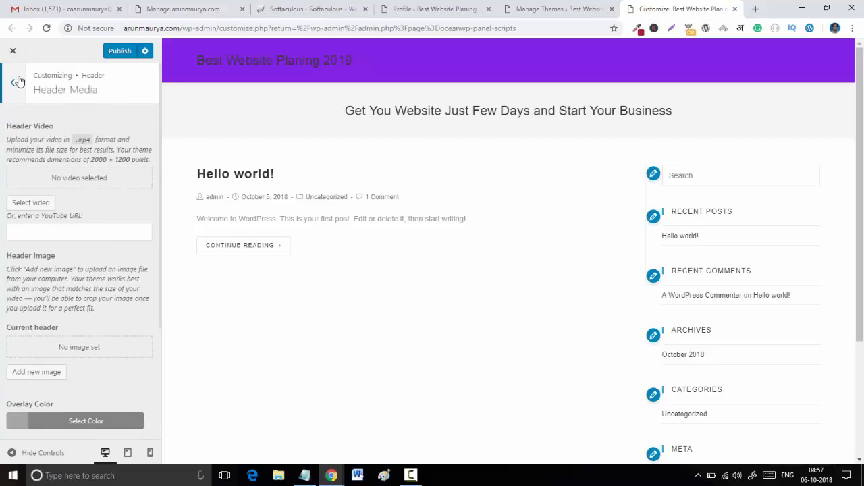
left_click(16, 81)
Step: In the Header's Logo section, upload the round turquoise W logo image from the Desktop folder as the site logo
left_click(42, 170)
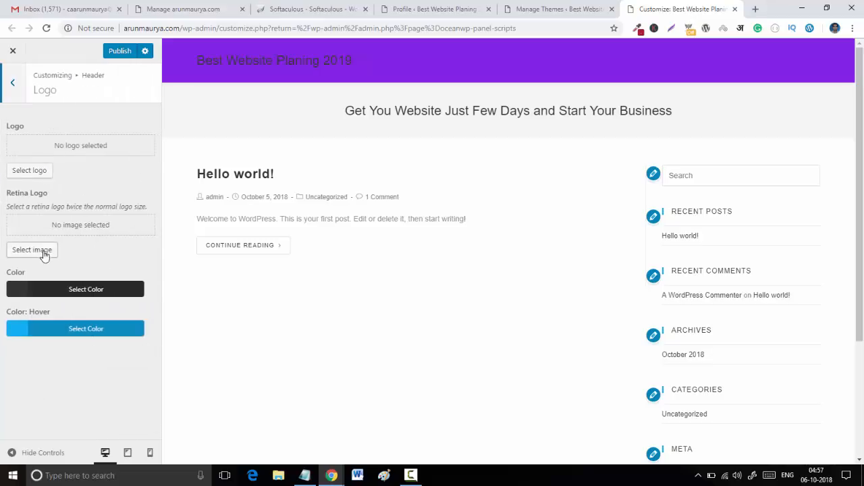
left_click(36, 174)
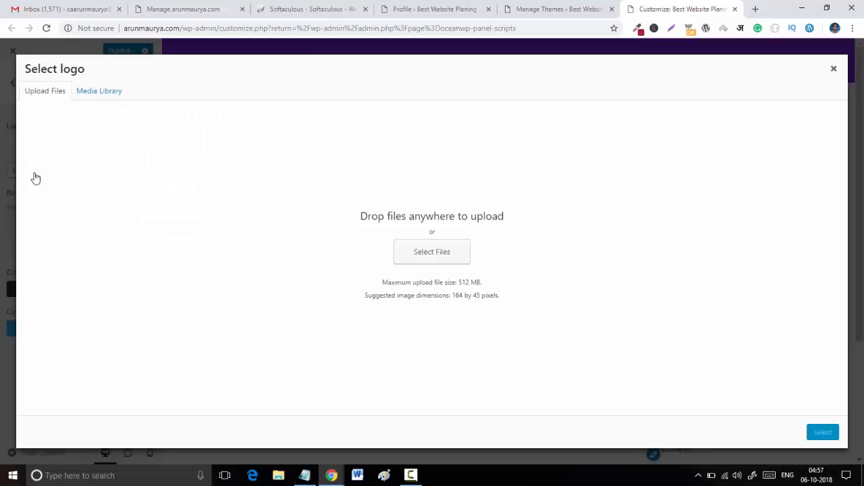
left_click(427, 260)
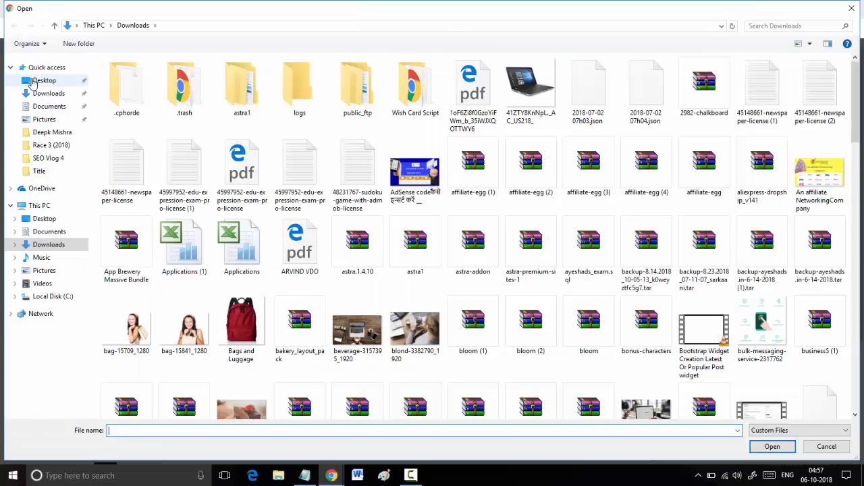
left_click(32, 81)
left_click(708, 262)
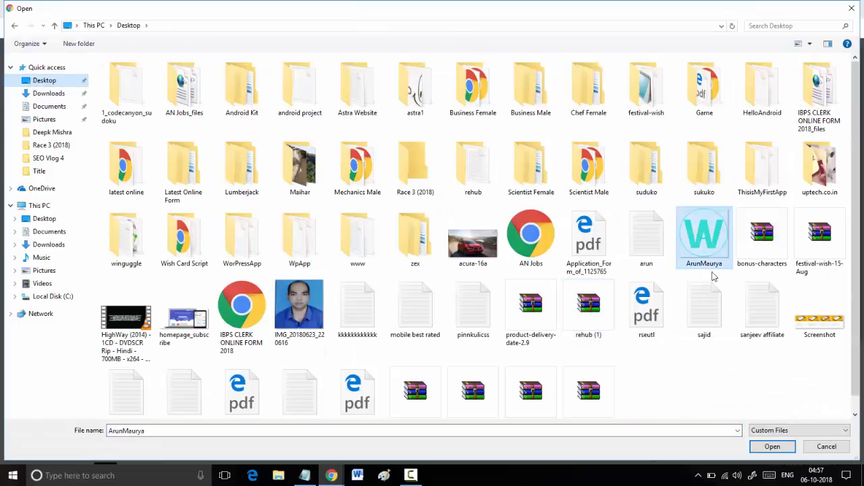
left_click(775, 448)
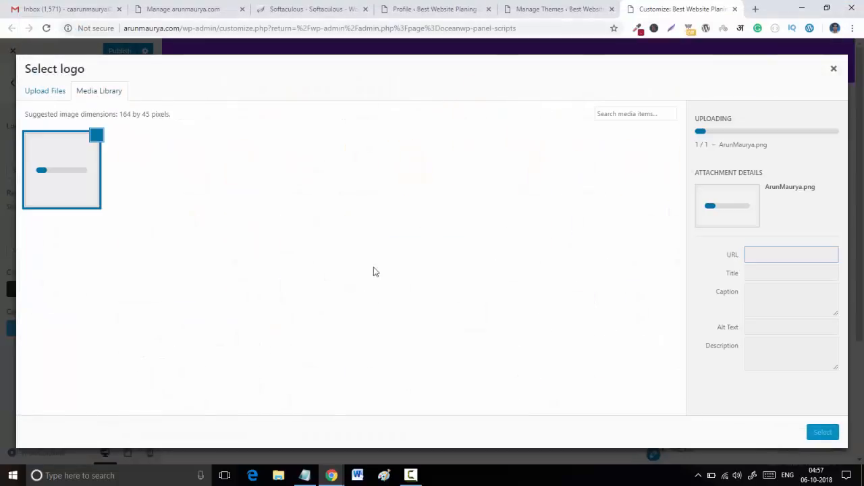
Step: Select the uploaded logo, extend the crop area over the full height of the image, and apply the crop
left_click(832, 435)
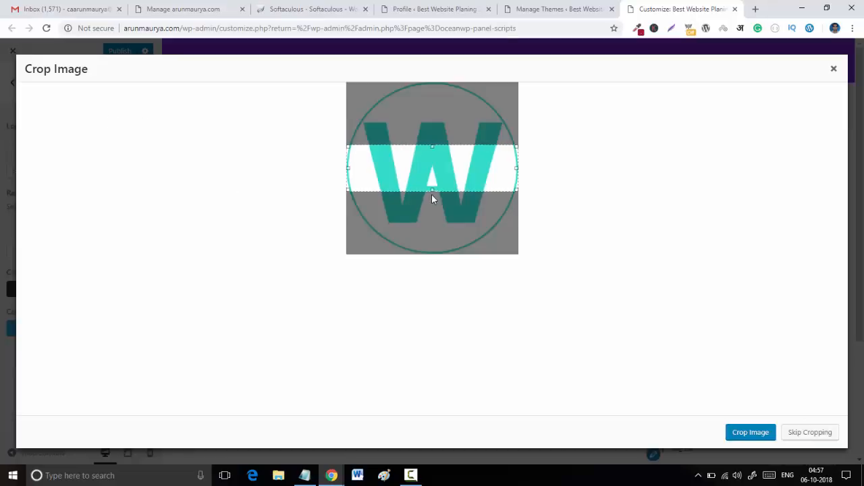
left_click_drag(433, 190, 448, 292)
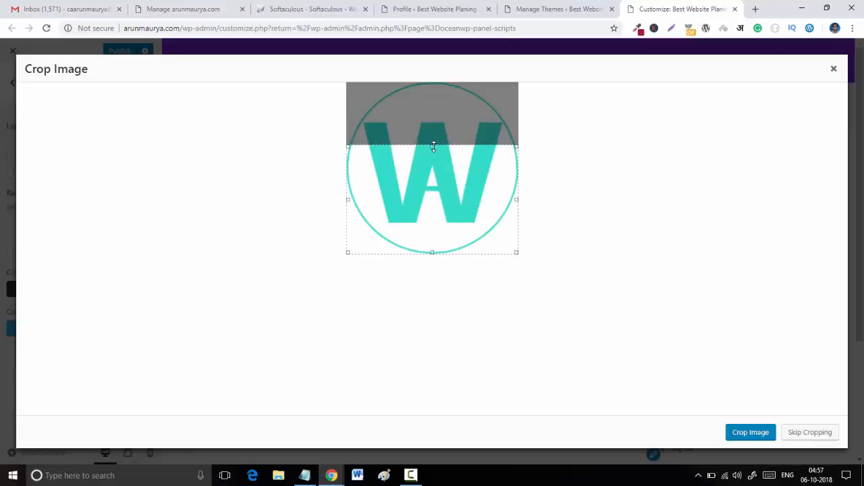
left_click_drag(434, 147, 447, 61)
left_click(743, 435)
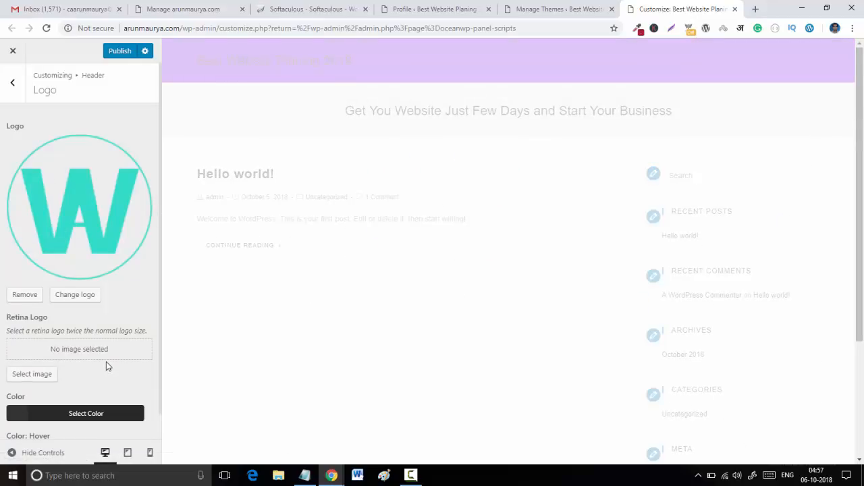
Step: Limit the logo's size to a maximum width of 80 px and a maximum height of 75 px
scroll(106, 364, "down", 1)
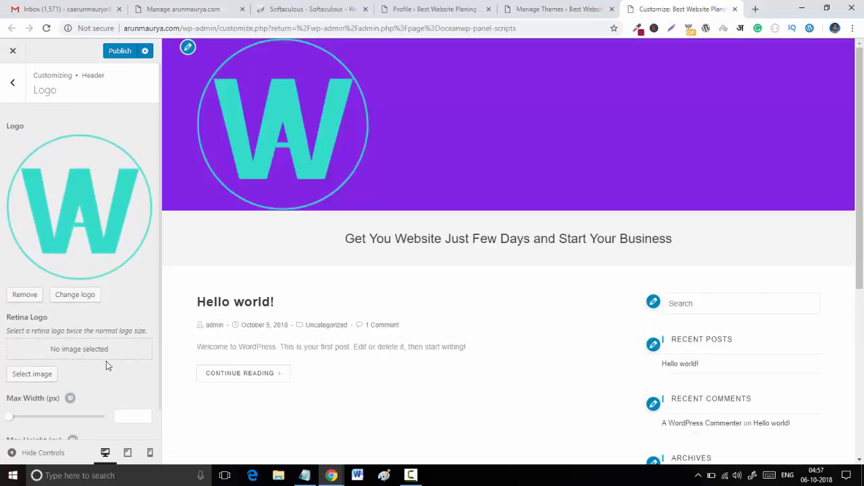
scroll(106, 368, "down", 1)
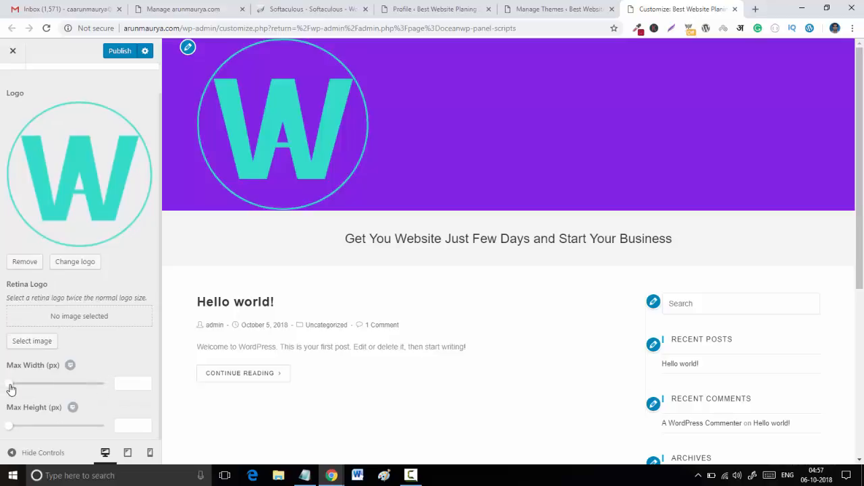
mouse_move(12, 388)
left_mouse_down()
mouse_move(51, 390)
mouse_move(25, 396)
left_mouse_up()
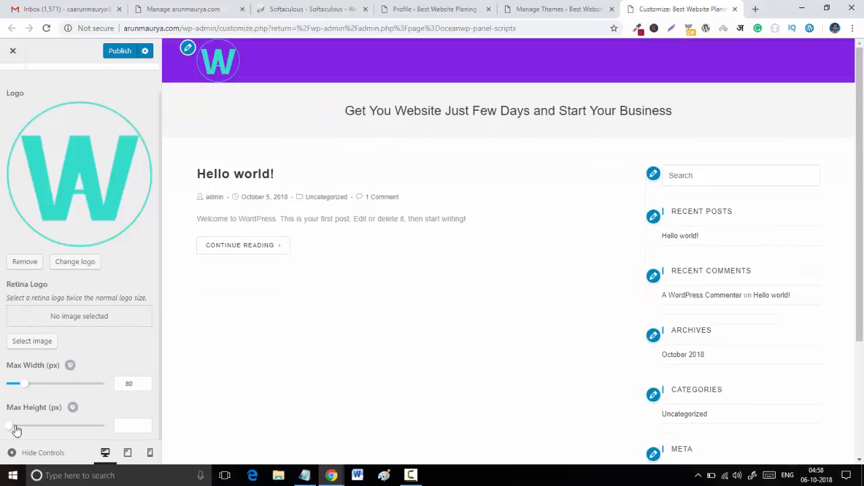
left_click_drag(12, 427, 25, 428)
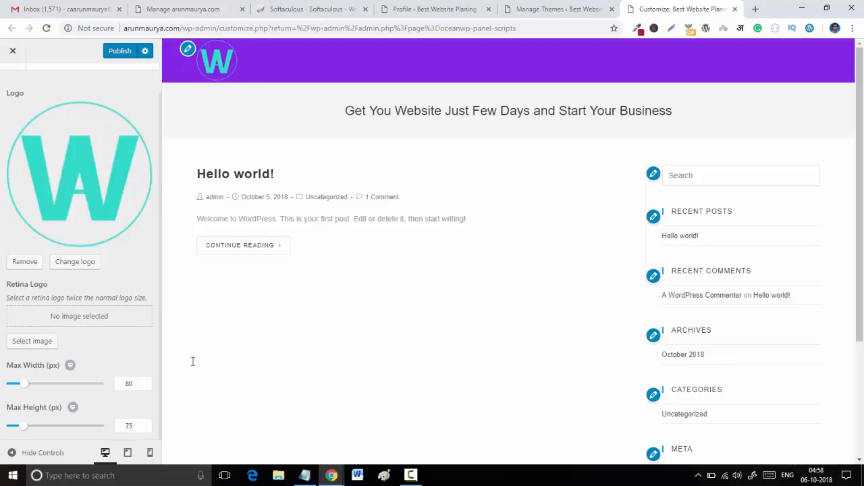
Step: Check the page preview down to the footer, publish the customizations, and leave the Customizer for the dashboard
scroll(311, 266, "down", 3)
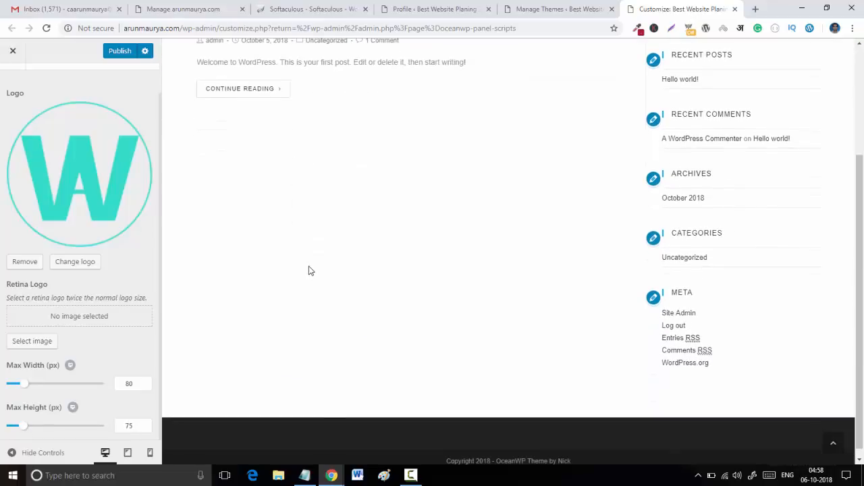
scroll(311, 268, "up", 3)
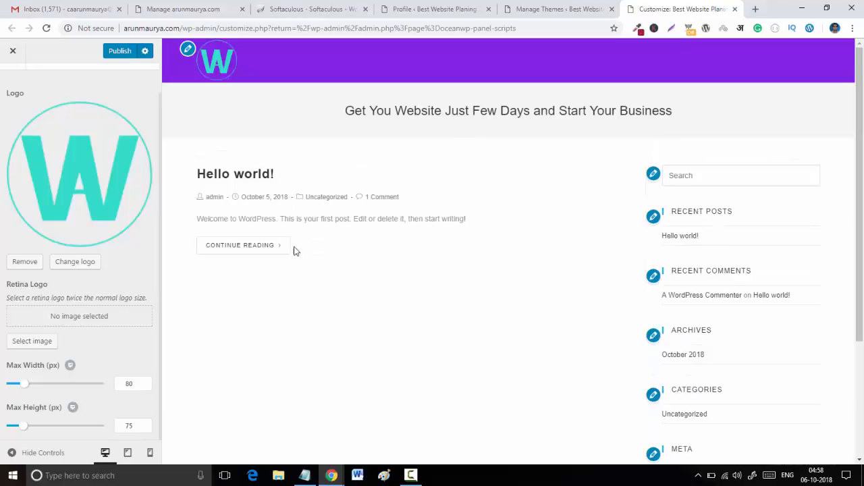
left_click(115, 57)
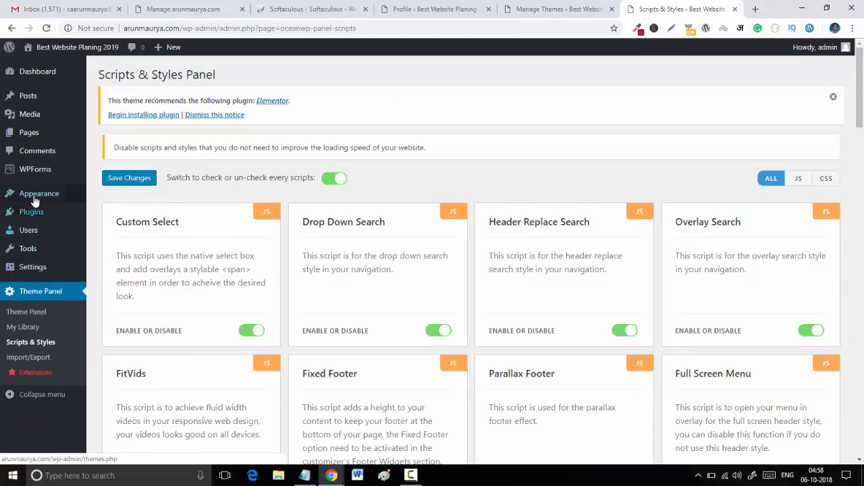
Step: Open the list of all pages and move the Privacy Policy draft to the trash
mouse_move(64, 203)
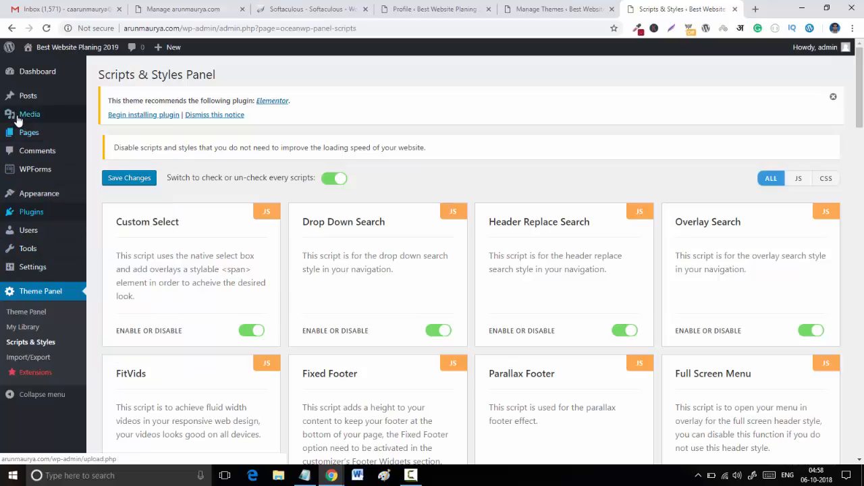
mouse_move(24, 142)
left_click(106, 135)
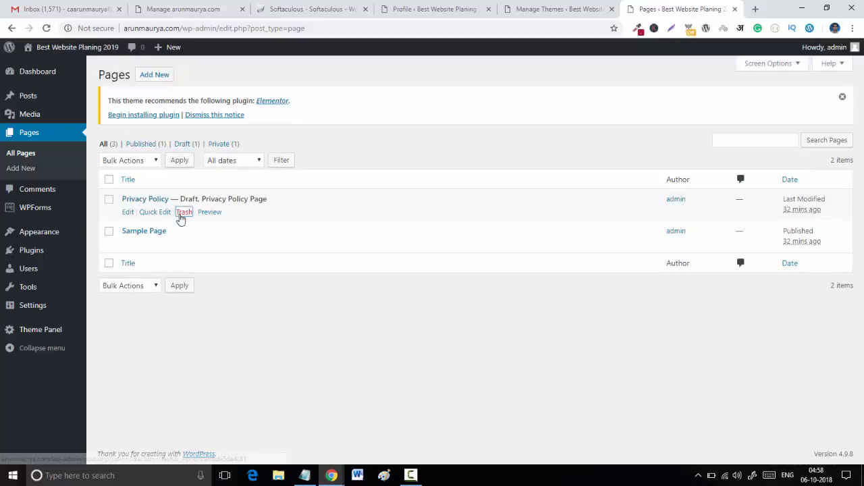
left_click(181, 214)
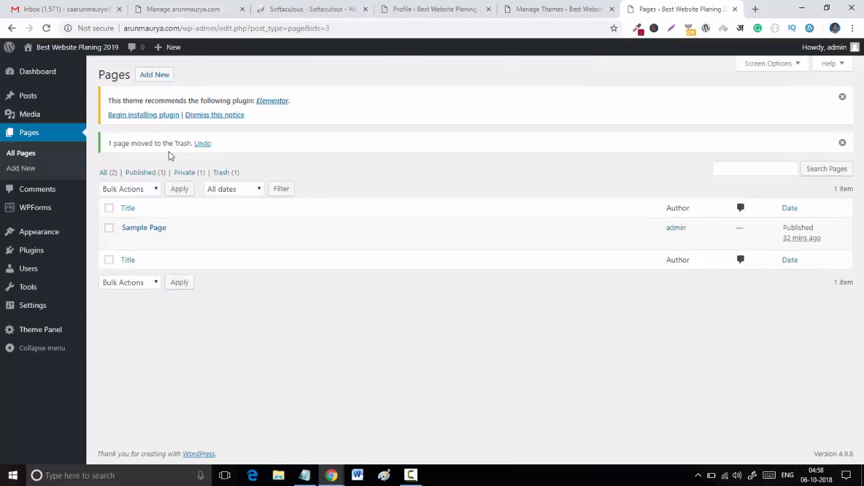
Step: Create a new page titled "Home" and publish it
left_click(154, 75)
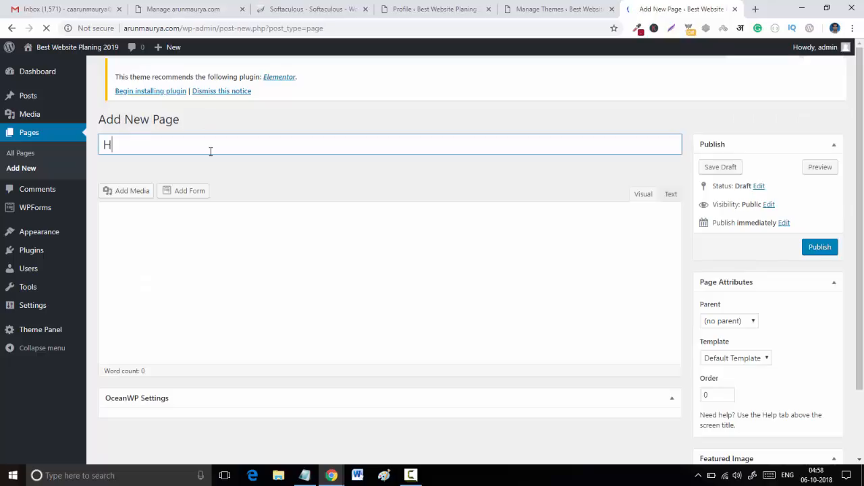
left_click(827, 254)
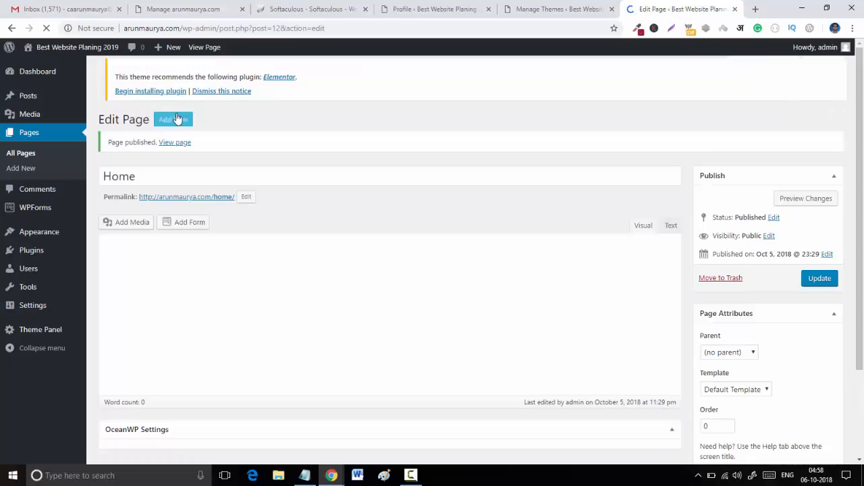
Step: Create a new page titled "About us" and publish it
left_click(176, 119)
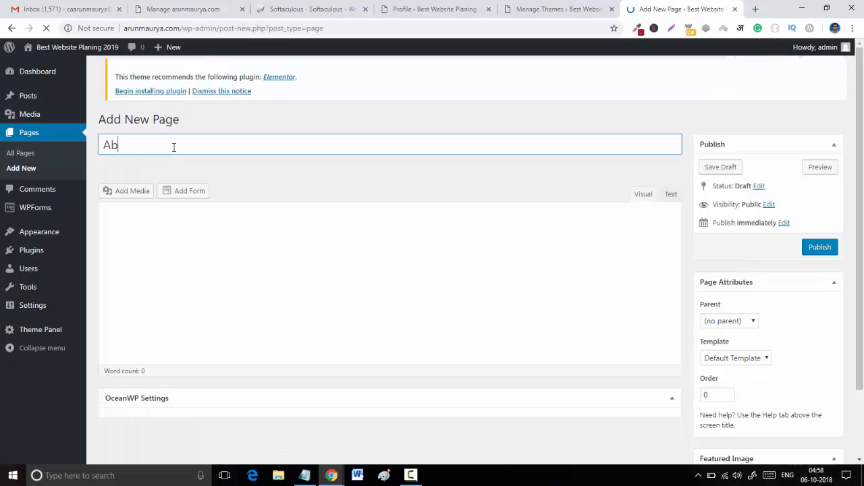
type("Abuo")
key("BackSpace")
key("BackSpace")
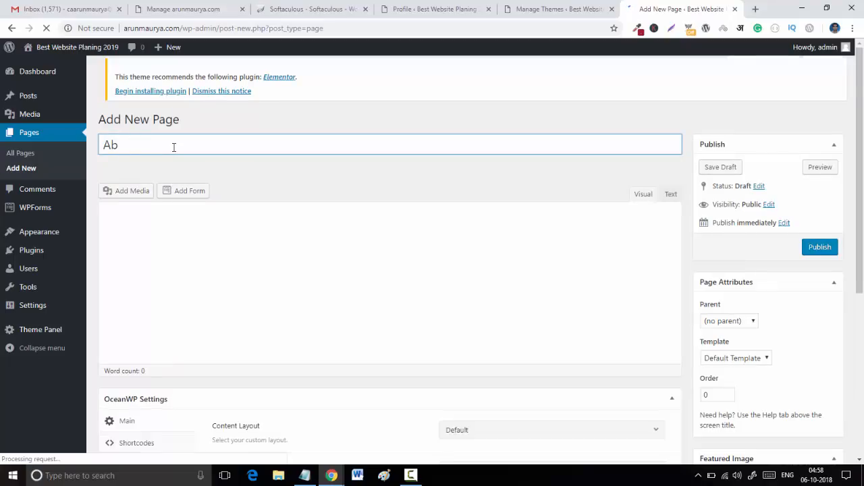
type("out us")
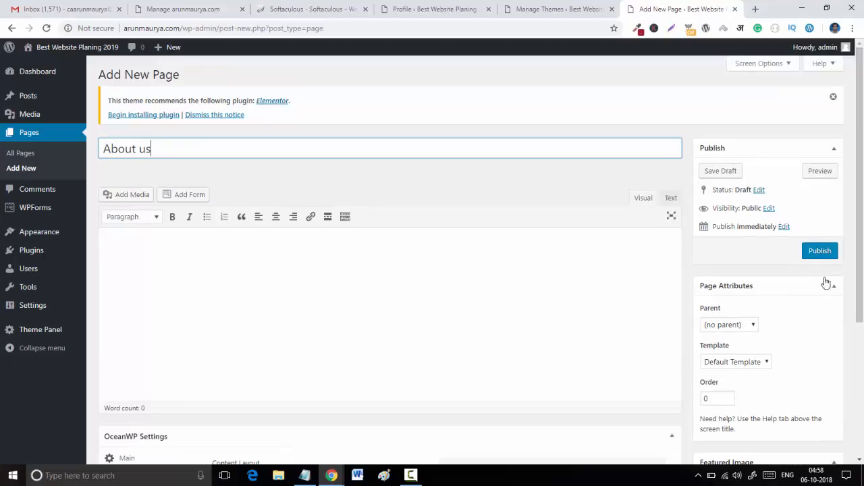
left_click(820, 254)
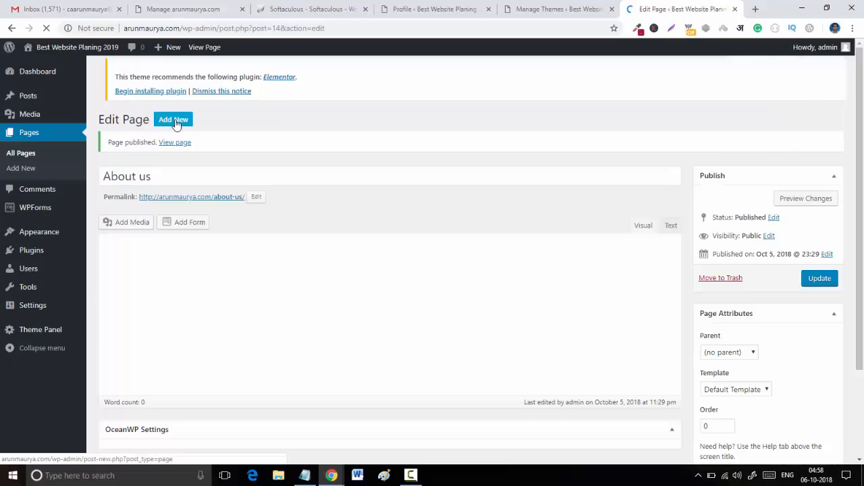
Step: Create a new page titled "Contact us" and publish it
left_click(174, 121)
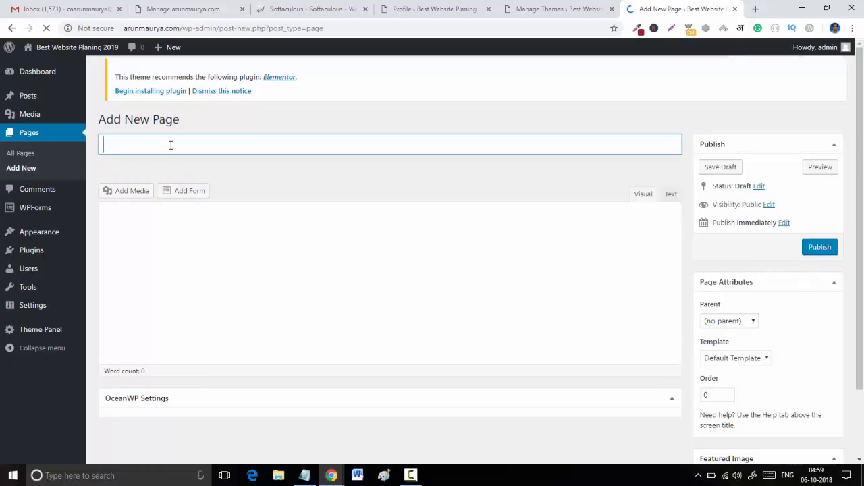
type("Contact us")
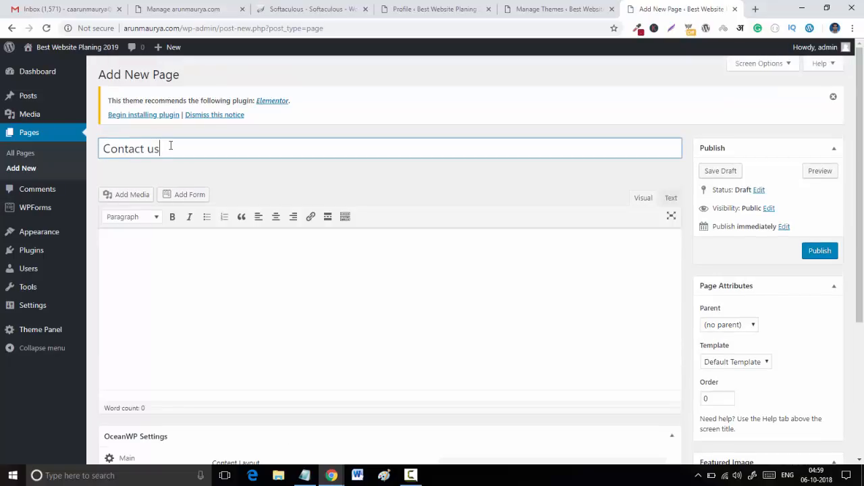
left_click(831, 251)
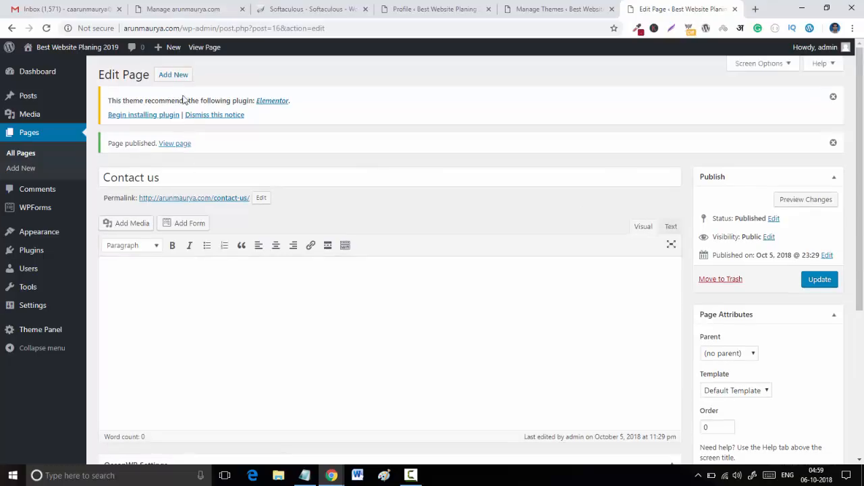
Step: Create a new page titled "Services" and publish it
left_click(173, 74)
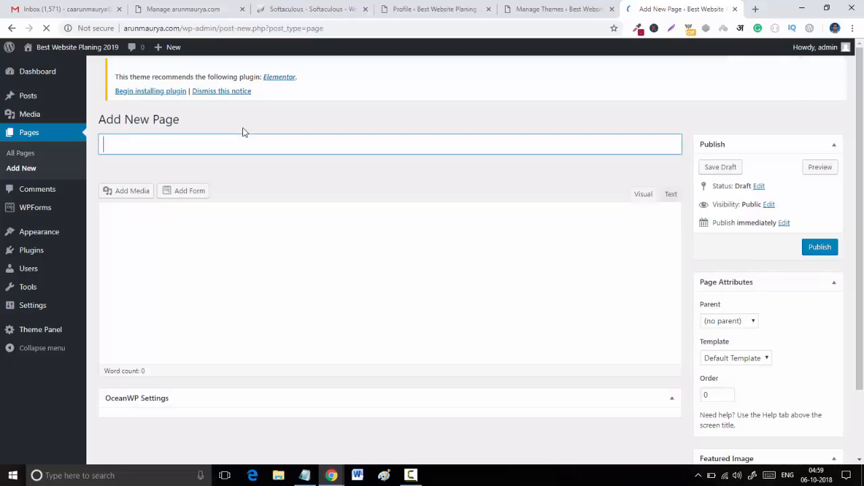
type("Services")
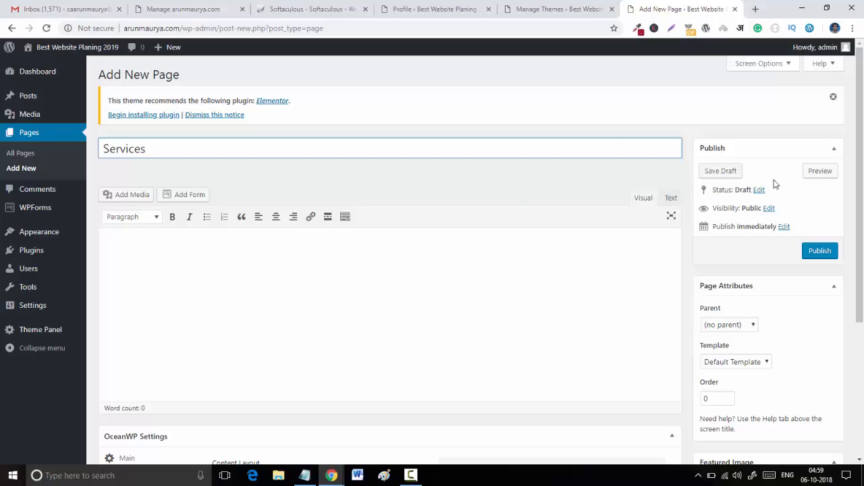
left_click(828, 251)
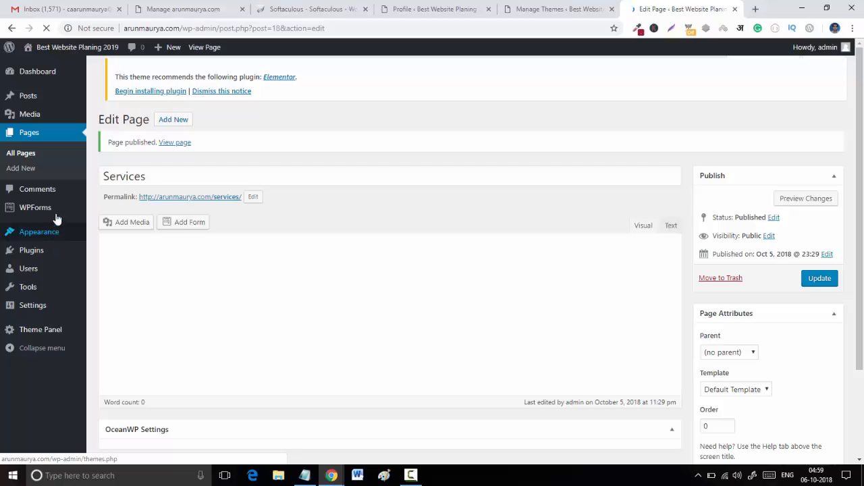
Step: Open the site's navigation menu management and name the new menu "Main_menu"
mouse_move(46, 233)
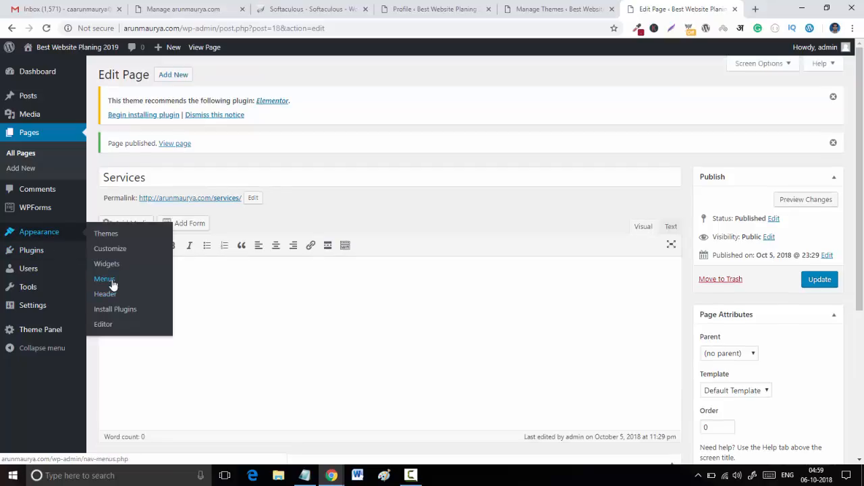
left_click(104, 279)
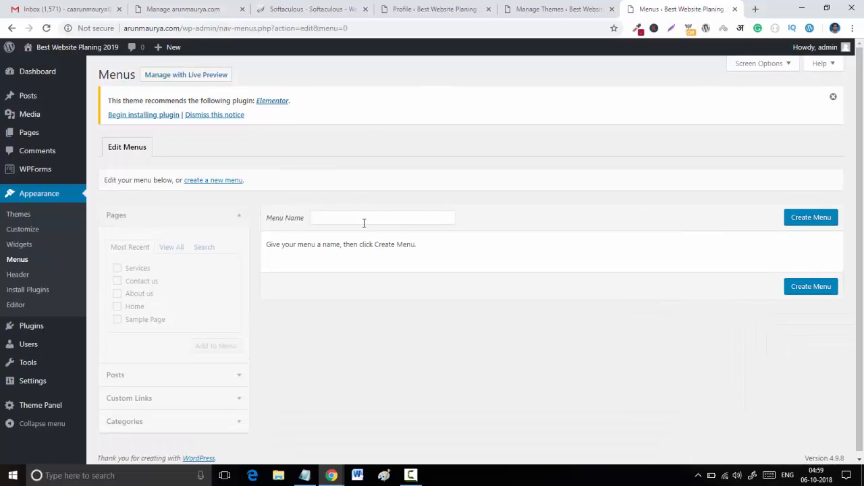
left_click(364, 222)
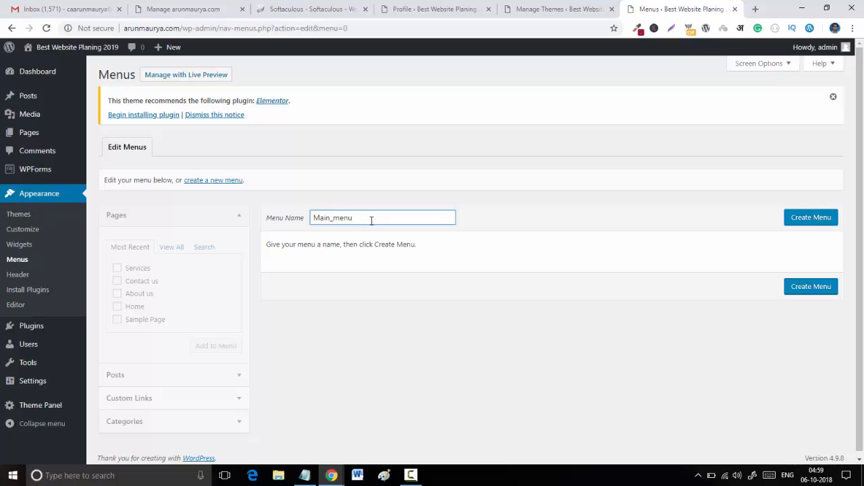
Step: Create the menu named Main_menu and dismiss the Elementor plugin recommendation notice
left_click(807, 222)
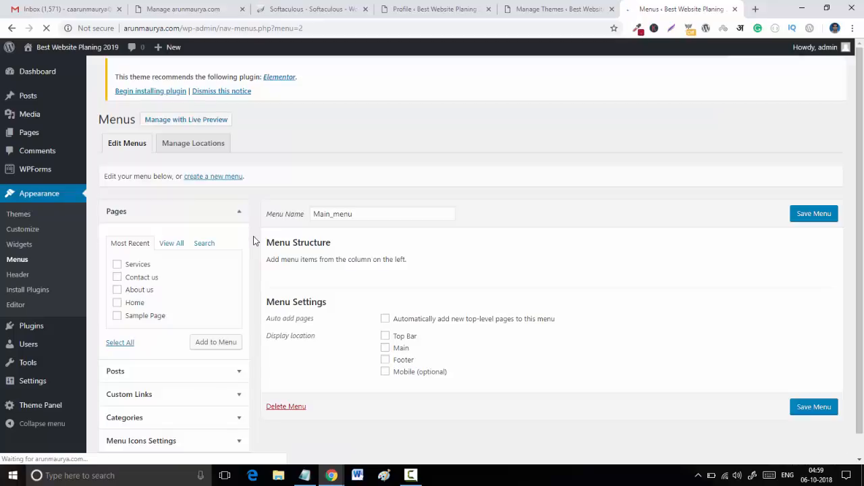
scroll(403, 276, "down", 2)
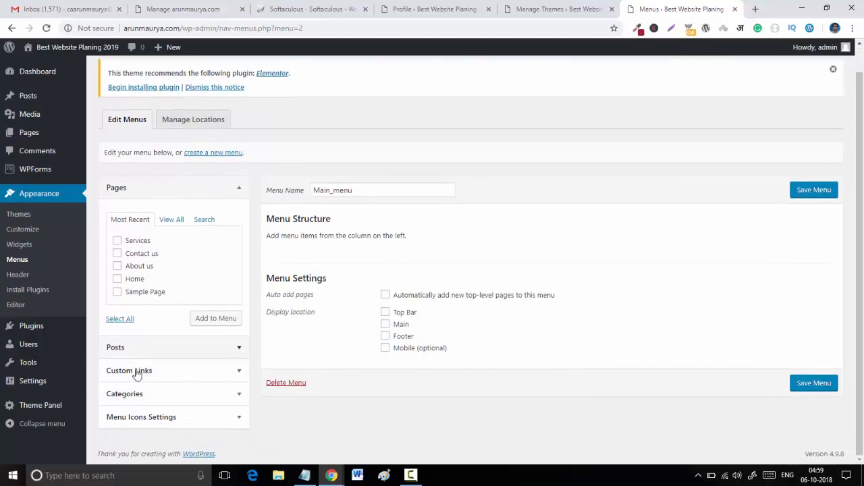
scroll(821, 68, "up", 1)
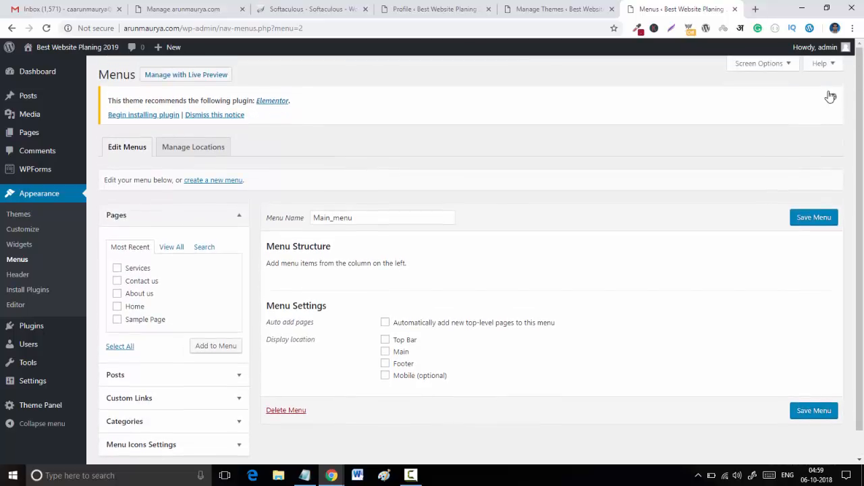
left_click(833, 96)
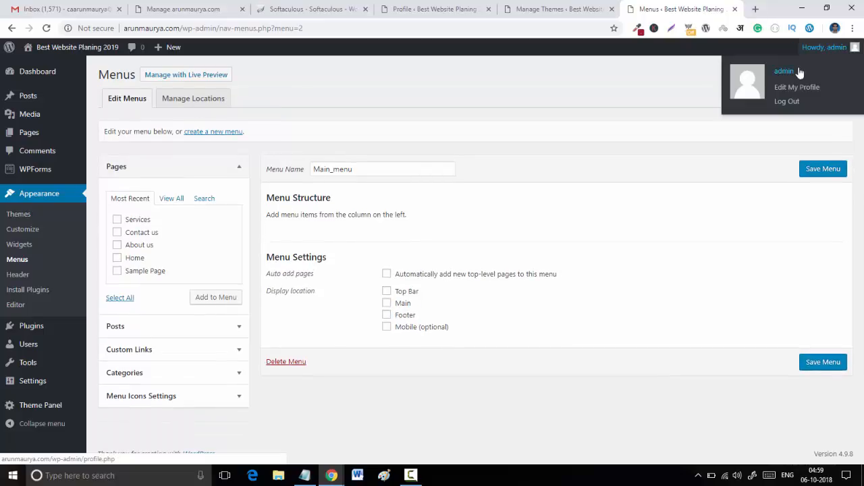
Step: Review the screen options available for the menu editor, and close them without changes
left_click(762, 64)
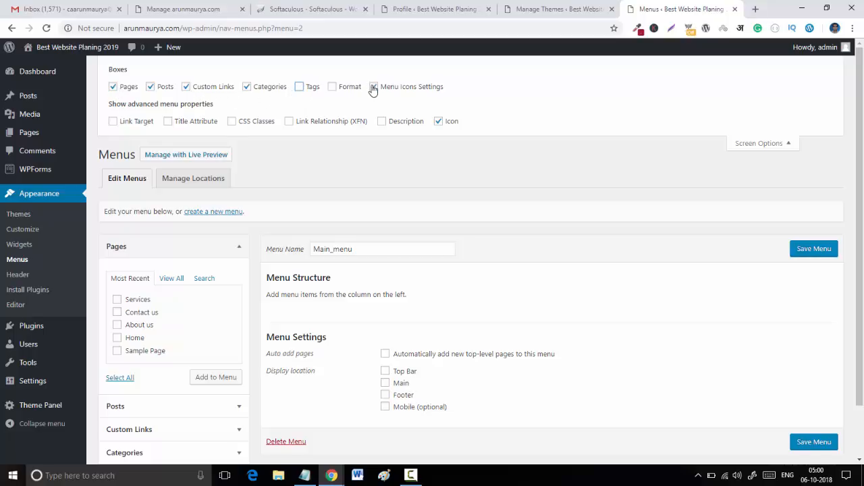
left_click(771, 144)
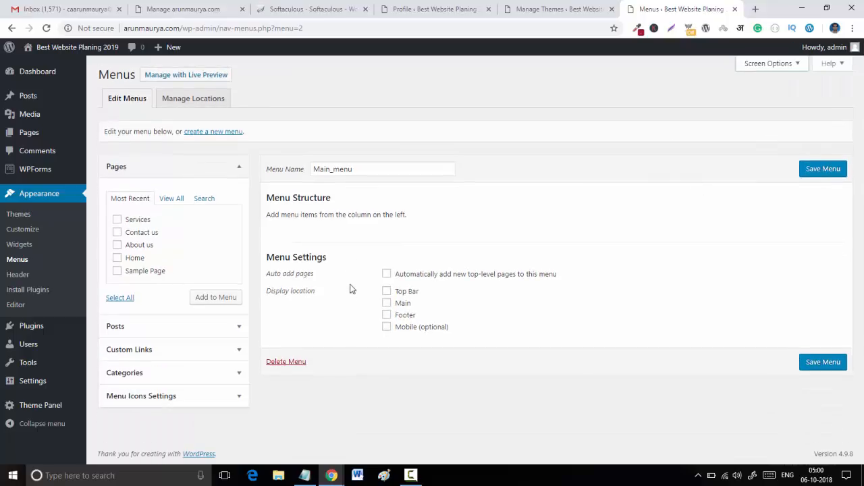
Step: Add the Home, About us, Contact us and Services pages to Main_menu
left_click(117, 258)
left_click(117, 245)
left_click(117, 233)
left_click(117, 220)
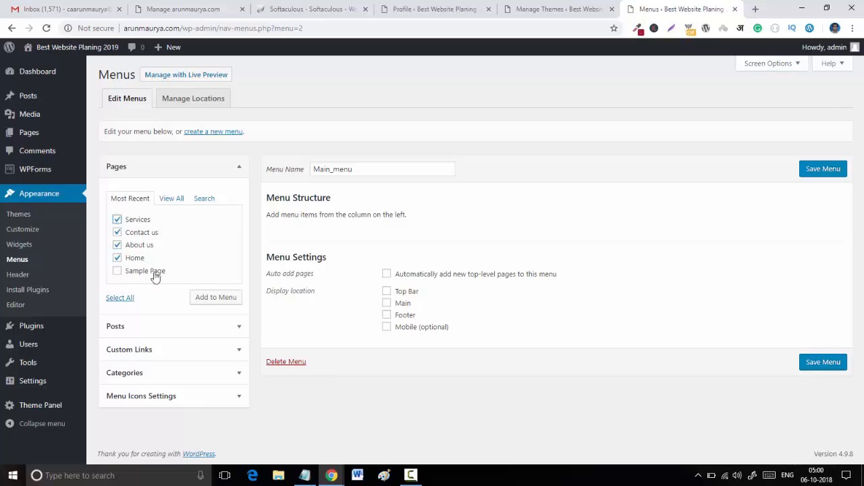
left_click(214, 300)
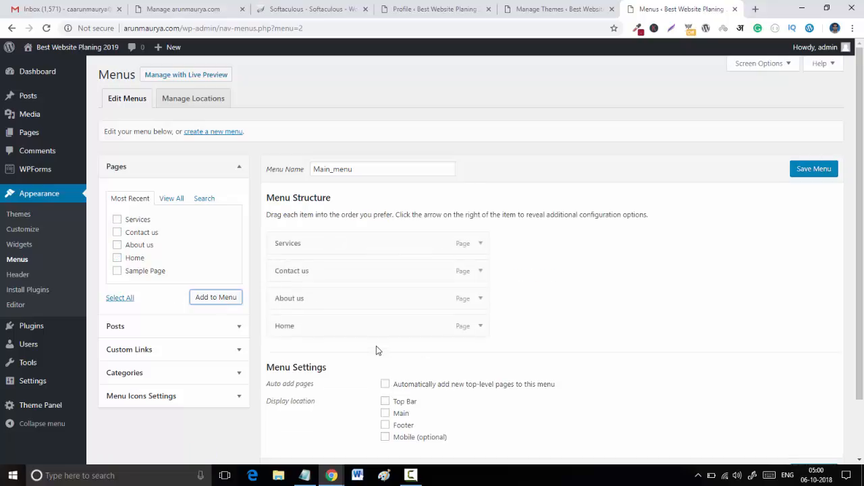
Step: Reorder the menu items to Home, Services, About us, Contact us
left_click_drag(353, 326, 355, 237)
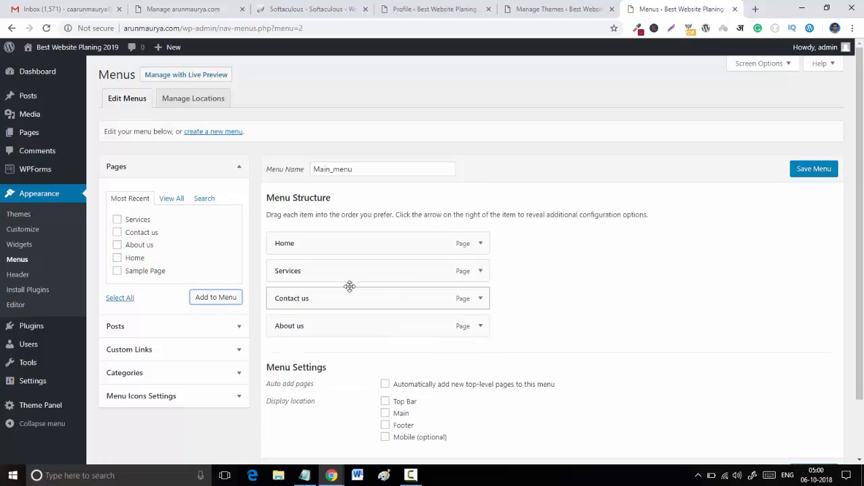
left_click_drag(349, 286, 349, 336)
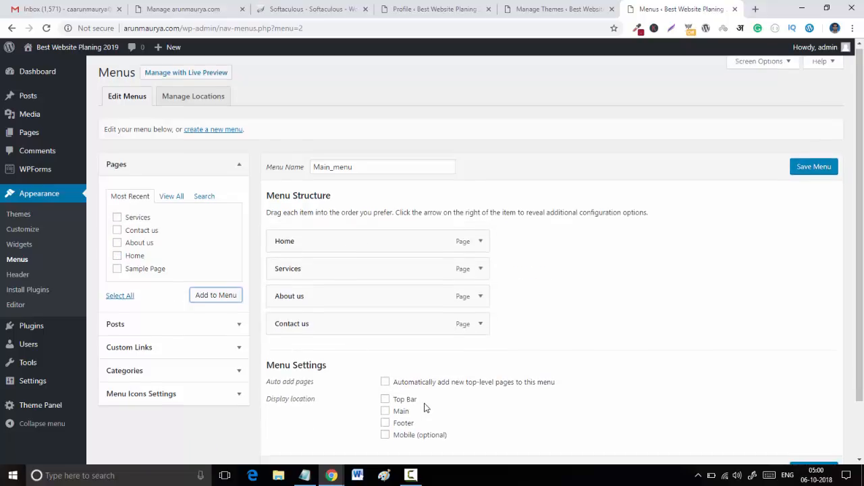
Step: Assign Main_menu to the Main display location and save the menu
scroll(426, 407, "down", 1)
left_click(386, 360)
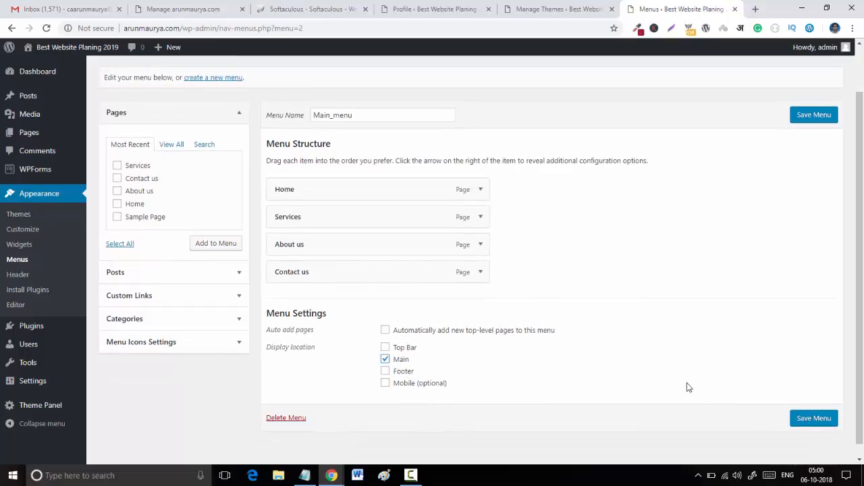
left_click(802, 422)
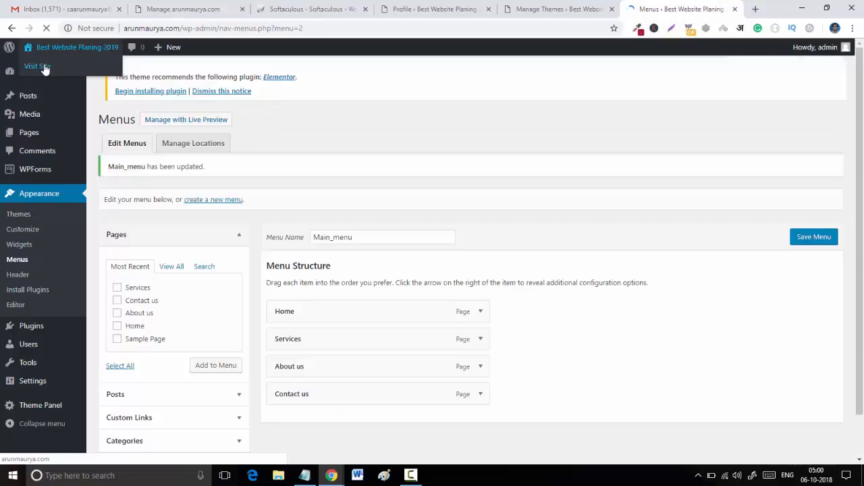
Step: Open the live site in a new tab and examine its header navigation and page content down to the footer
right_click(44, 66)
left_click(62, 74)
left_click(682, 8)
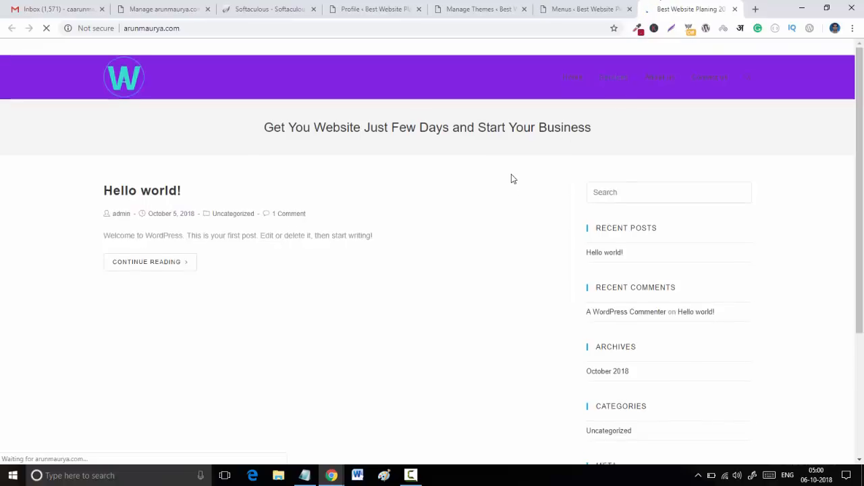
scroll(511, 180, "down", 3)
scroll(511, 179, "up", 2)
scroll(513, 209, "down", 3)
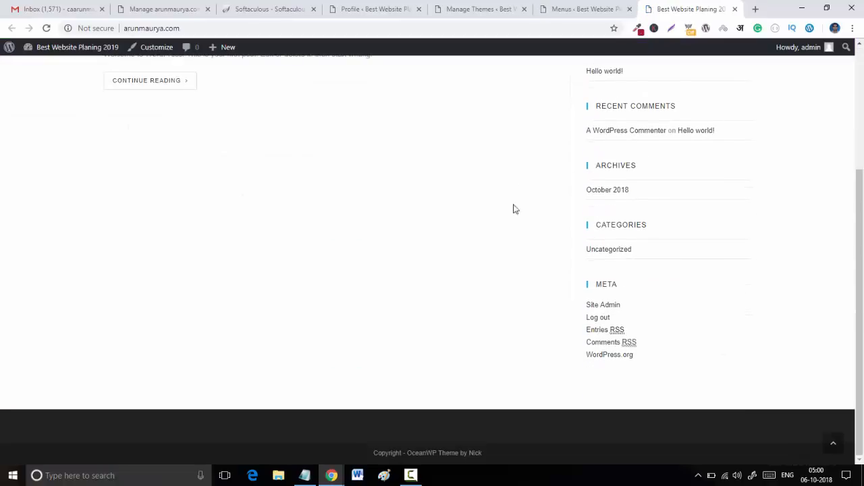
scroll(520, 262, "up", 1)
scroll(520, 263, "up", 2)
Step: Compare the saved structure and display location of Main_menu with the navigation on the live site
left_click(594, 8)
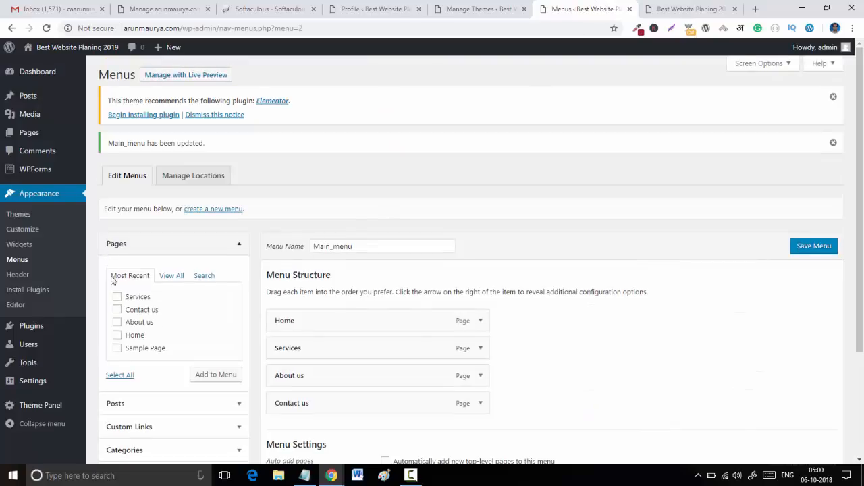
scroll(292, 300, "down", 3)
scroll(264, 287, "up", 1)
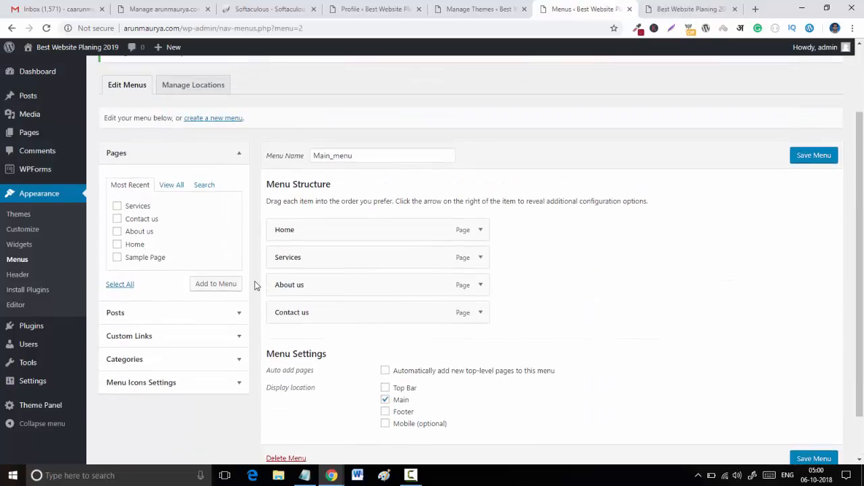
left_click(696, 9)
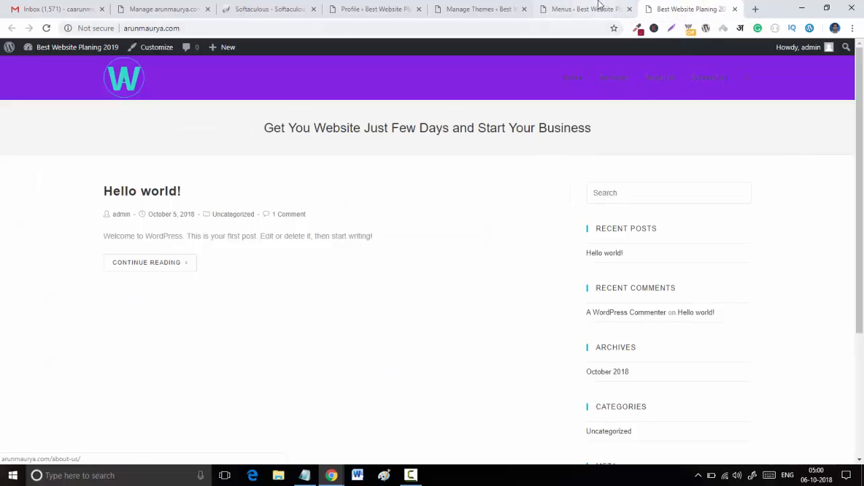
Step: Open the theme customizer for the site in a new tab and return to the live site while it loads
right_click(160, 48)
left_click(177, 55)
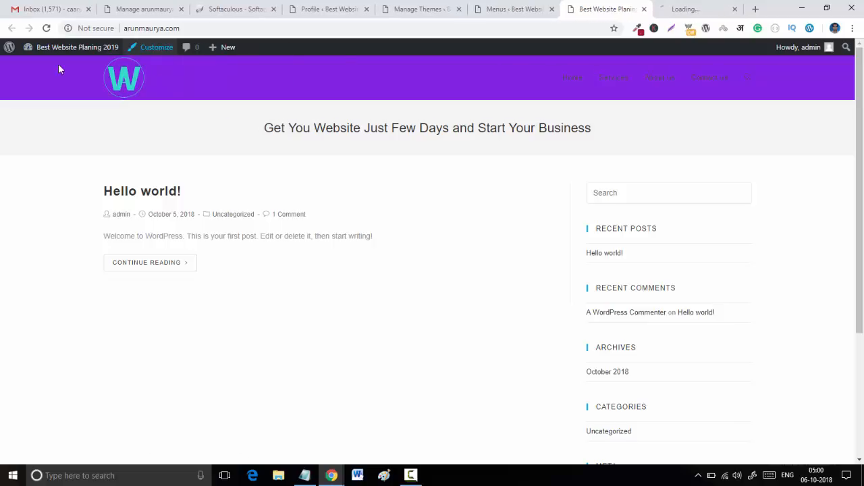
left_click(679, 8)
left_click(631, 8)
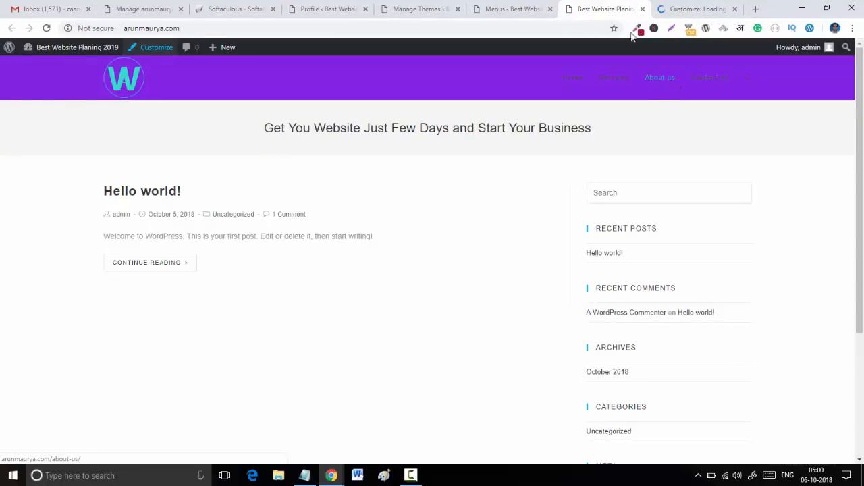
Step: In the Reading settings, make the homepage display a static page, choose Home as the homepage, and save the changes
left_click(509, 7)
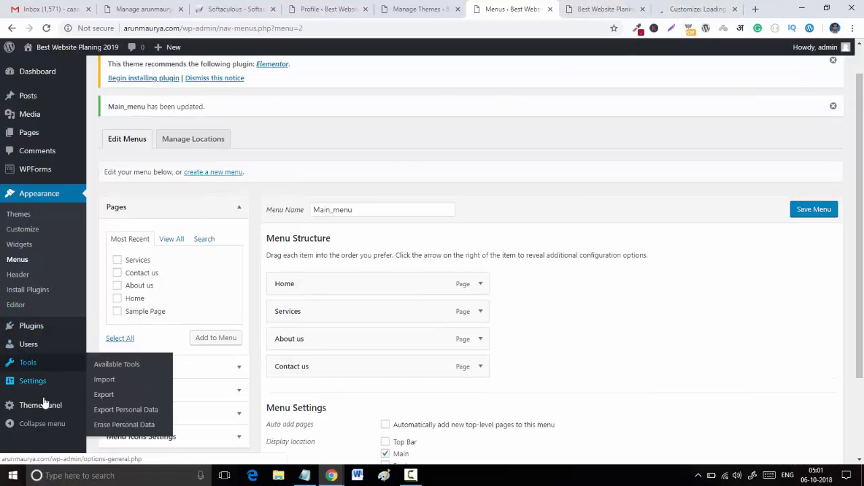
mouse_move(43, 382)
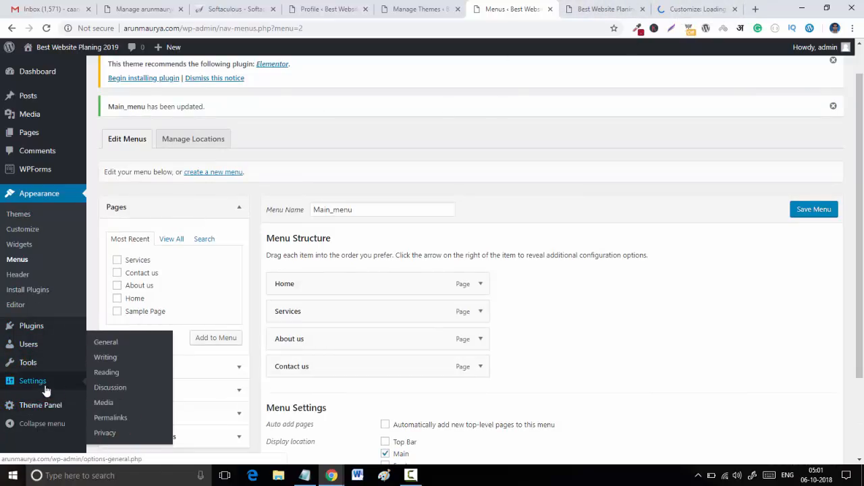
left_click(108, 376)
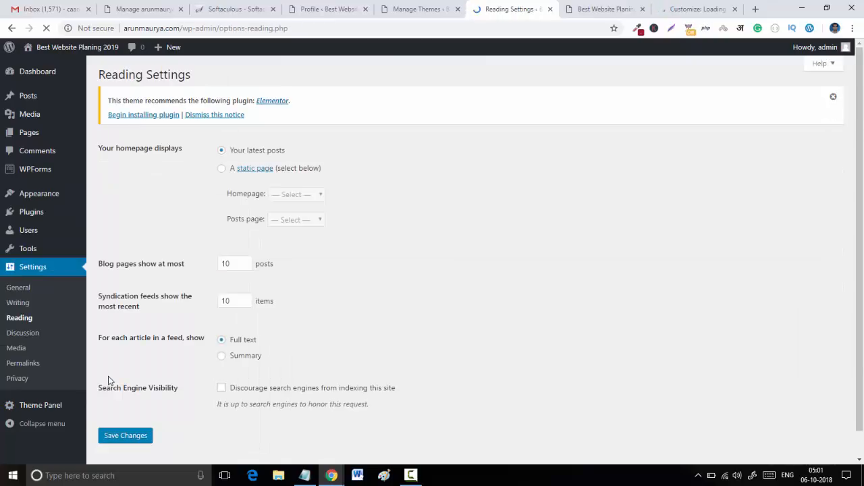
left_click(222, 168)
left_click(303, 196)
left_click(302, 241)
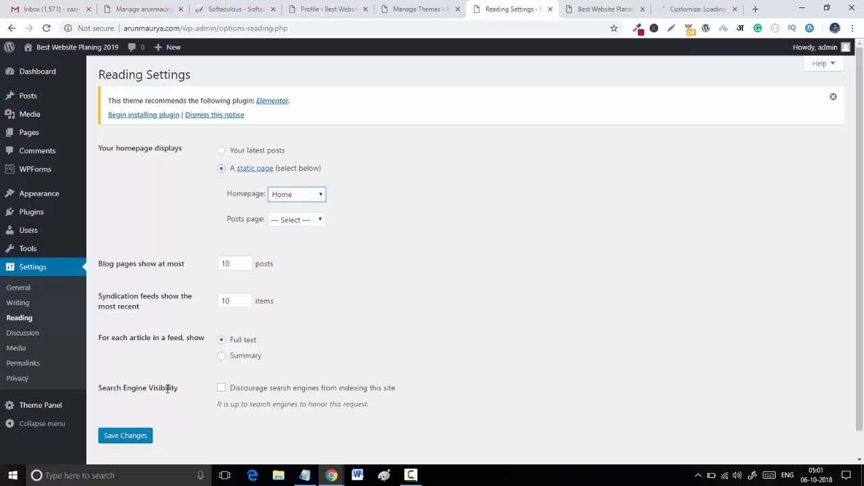
left_click(139, 435)
Step: Open the live site again in a new tab and examine its front page
mouse_move(63, 48)
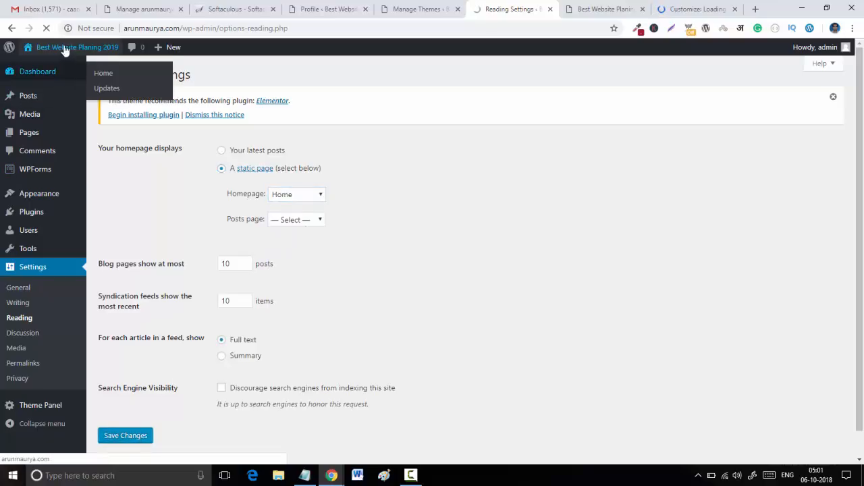
right_click(52, 61)
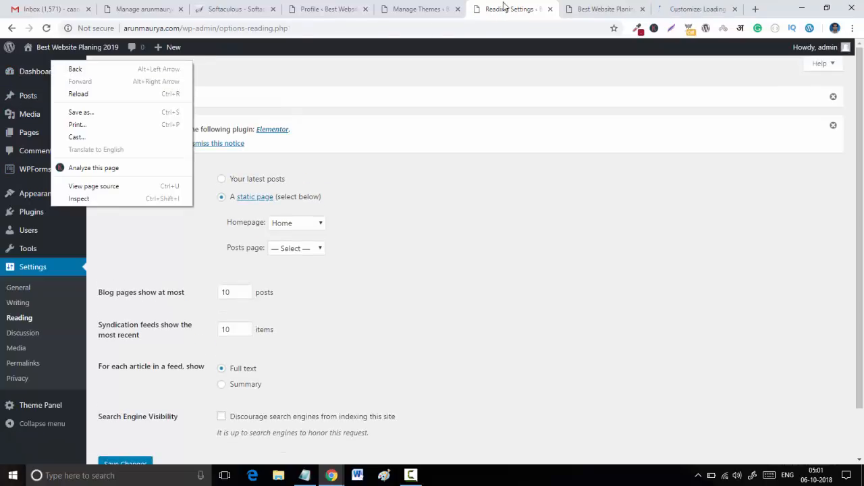
left_click(505, 6)
right_click(55, 62)
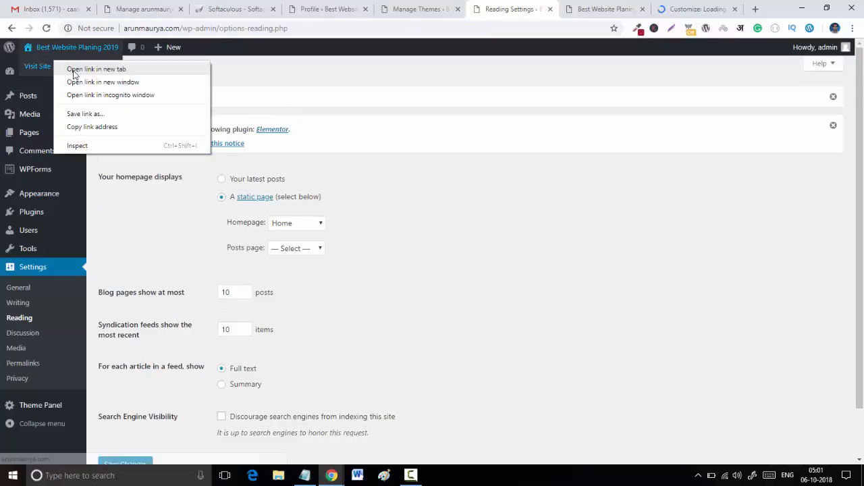
left_click(88, 66)
left_click(645, 9)
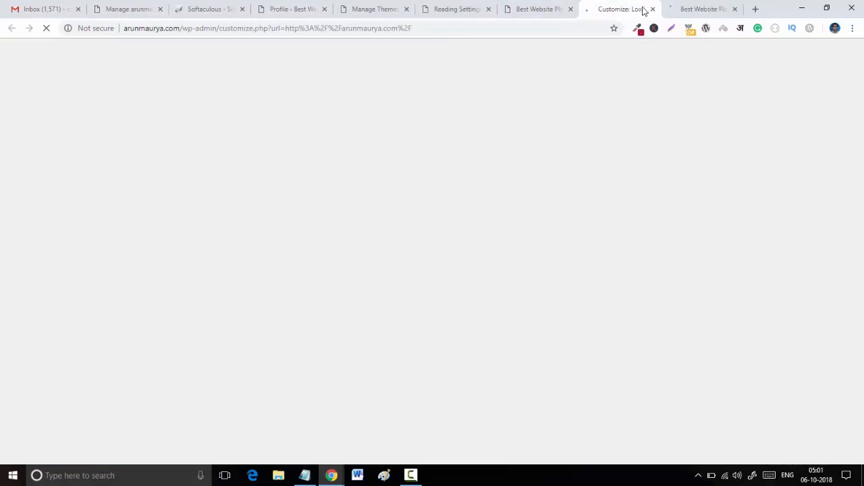
left_click(702, 9)
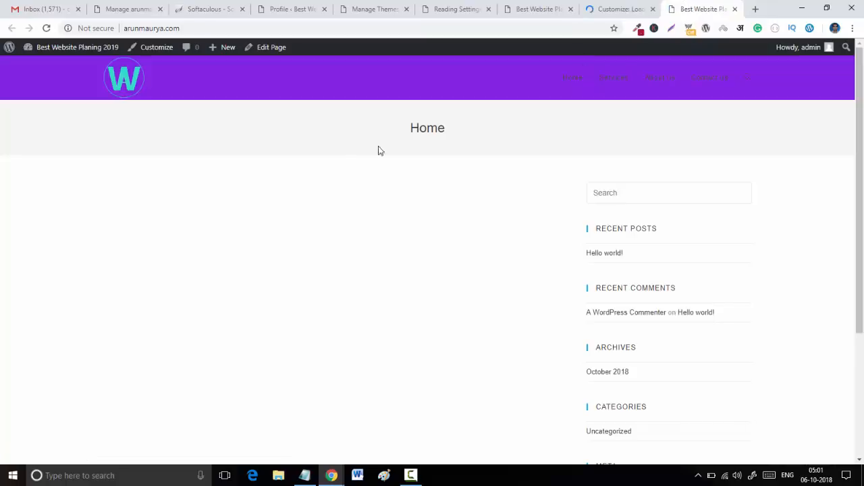
scroll(351, 178, "down", 2)
scroll(351, 177, "down", 2)
scroll(351, 178, "up", 5)
scroll(351, 178, "down", 2)
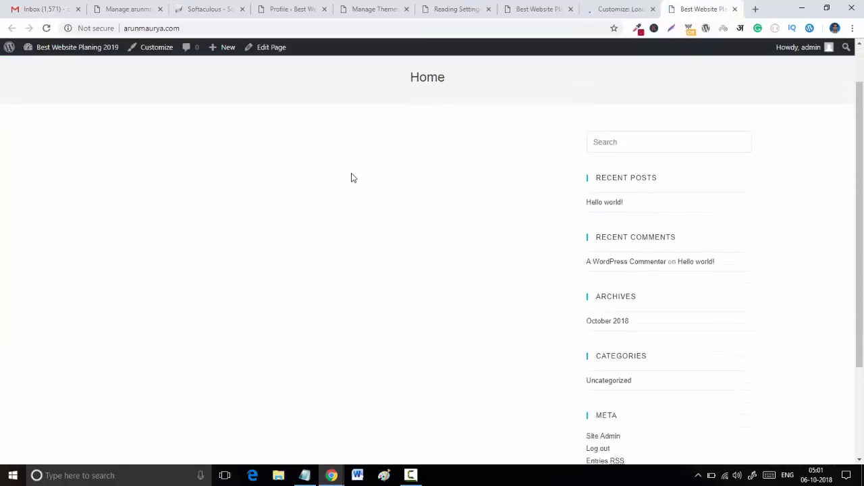
scroll(351, 178, "up", 1)
Step: Return to the browser tab with the theme customizer and let it finish loading
left_click(611, 7)
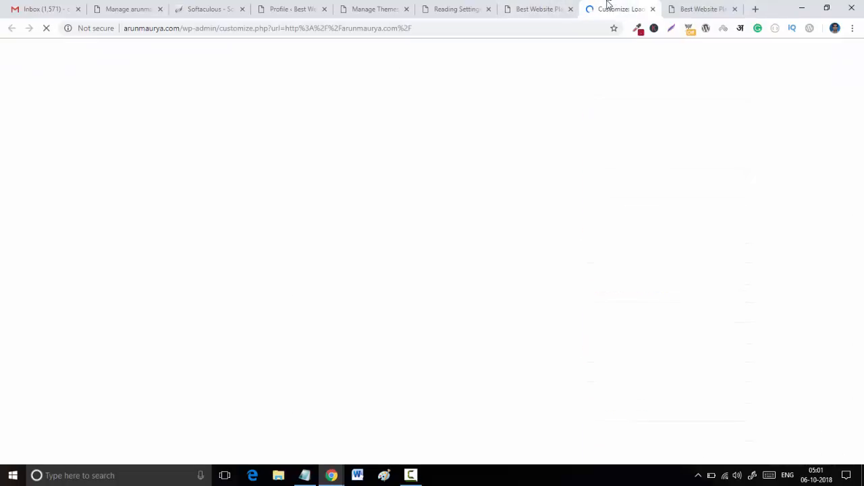
left_click(689, 8)
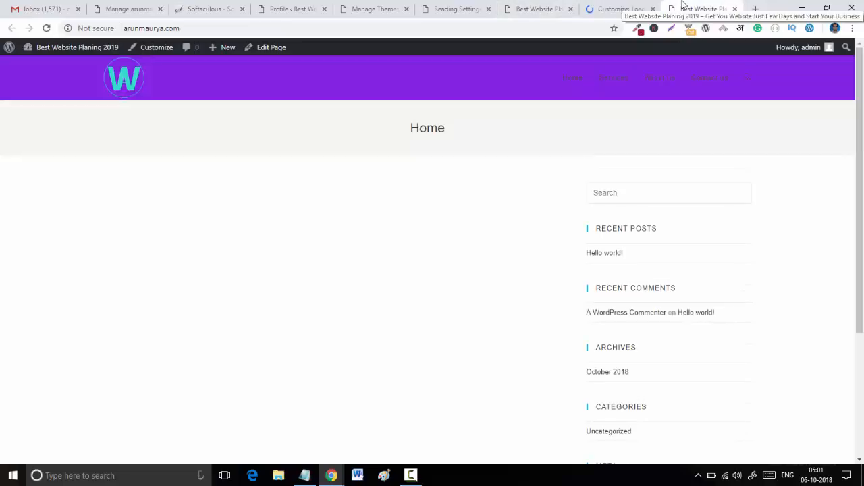
left_click(588, 7)
left_click(481, 6)
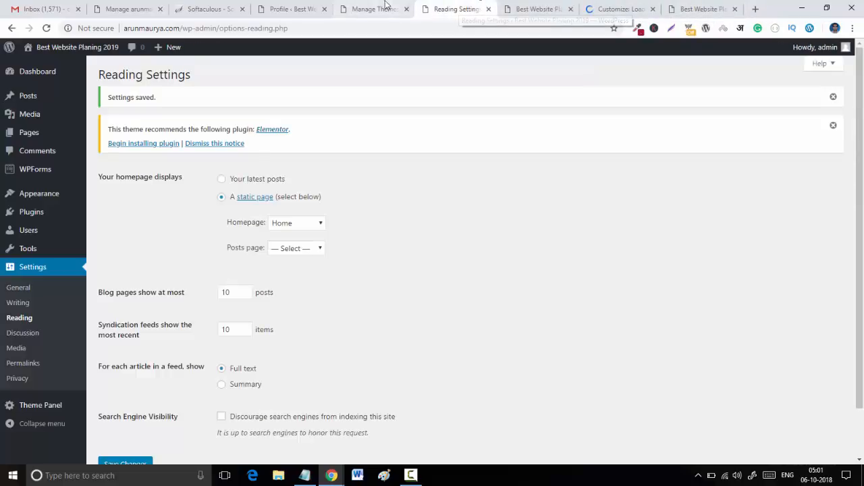
left_click(375, 9)
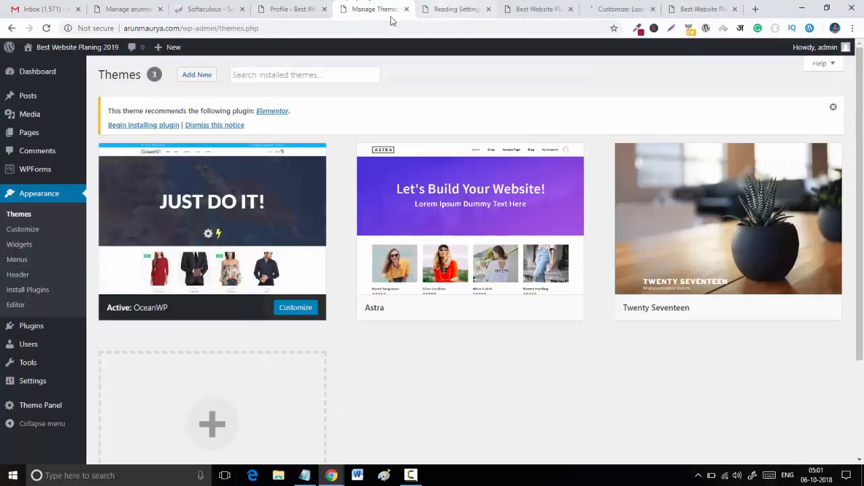
left_click(322, 6)
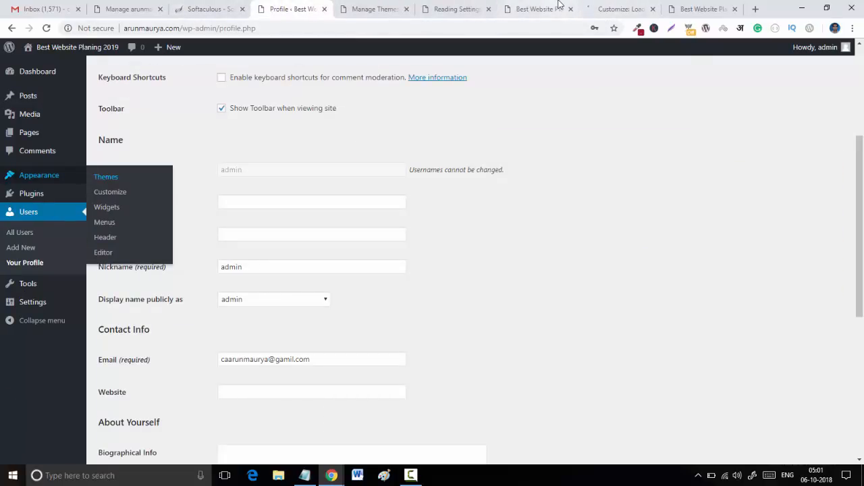
left_click(612, 6)
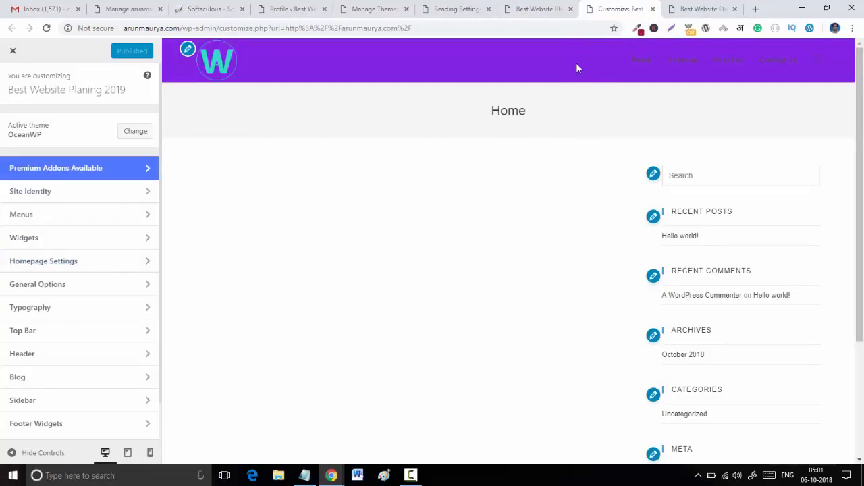
Step: In the Typography settings, set the main menu's letter spacing to 1.1 px
left_click(77, 310)
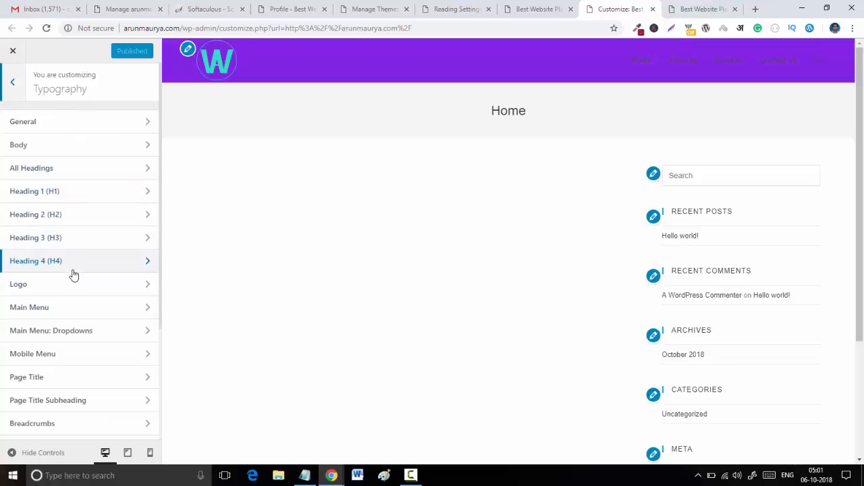
left_click(81, 128)
left_click(5, 91)
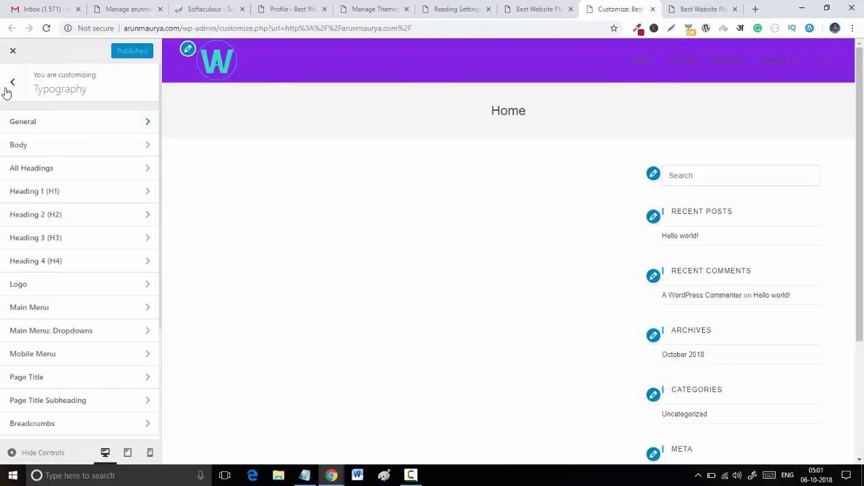
scroll(57, 287, "down", 1)
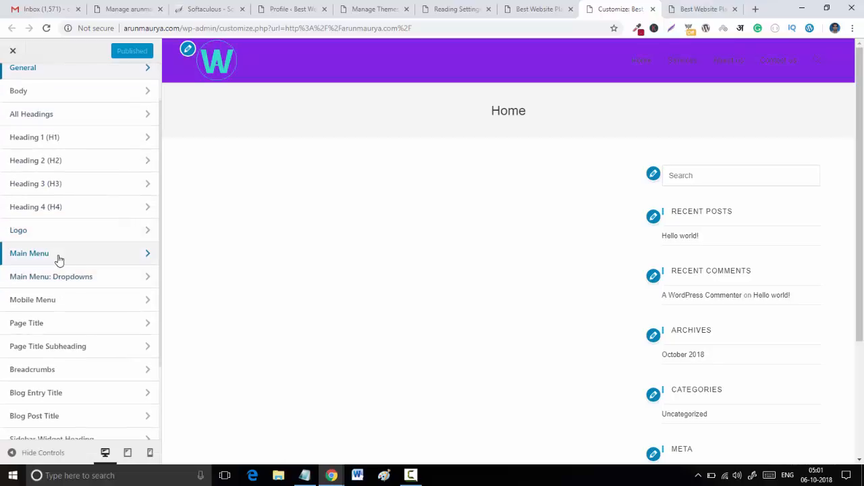
left_click(58, 259)
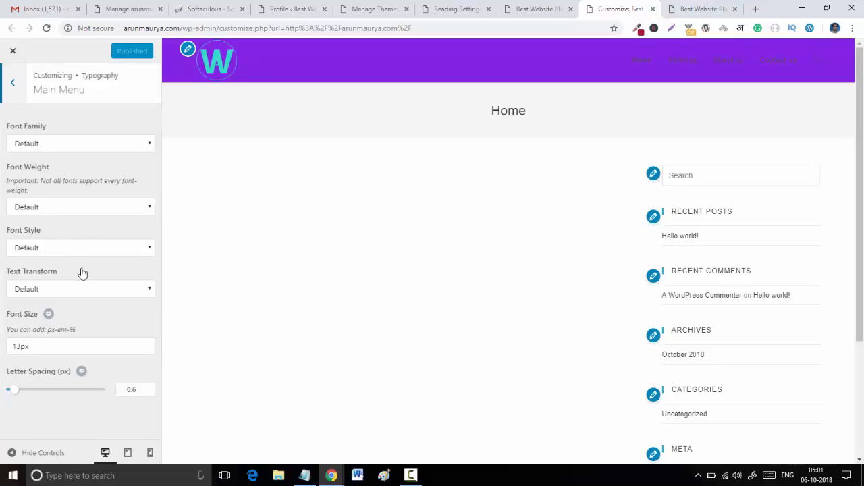
mouse_move(18, 392)
left_mouse_down()
mouse_move(48, 397)
mouse_move(25, 396)
left_mouse_up()
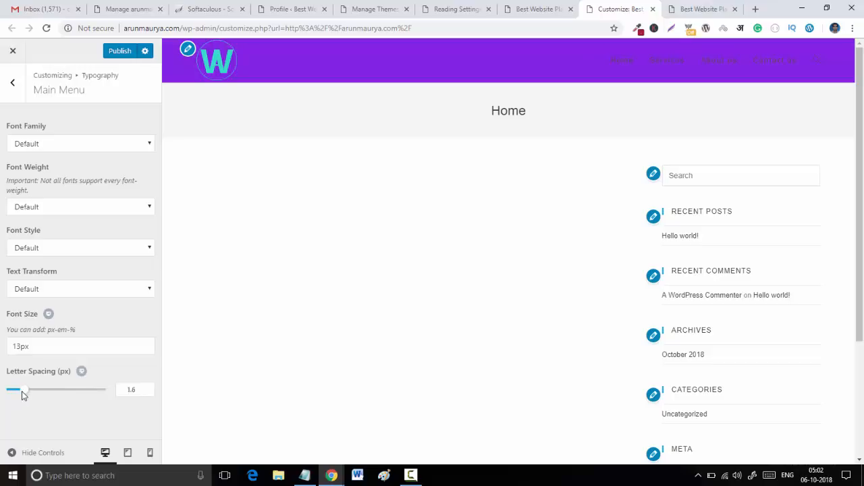
left_click_drag(19, 397, 19, 398)
Step: Set the main menu's font size to 18px and return to the customizer's main list of sections
left_click_drag(34, 349, 18, 350)
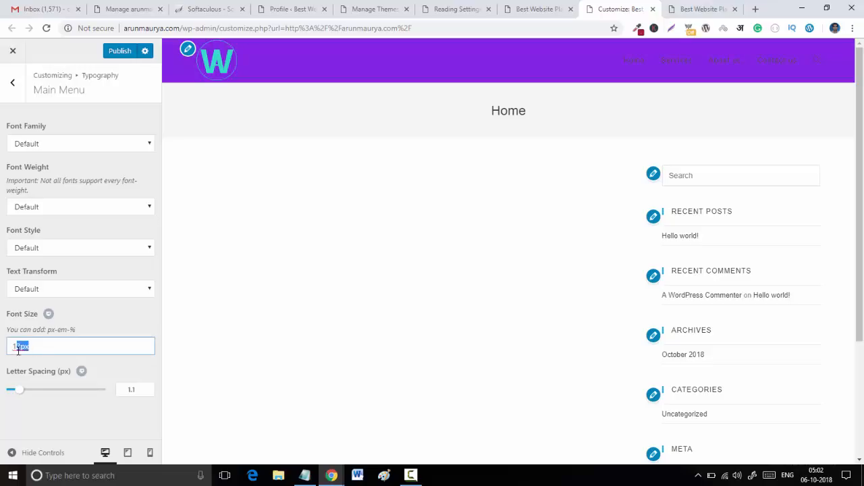
type("18px")
left_click(105, 364)
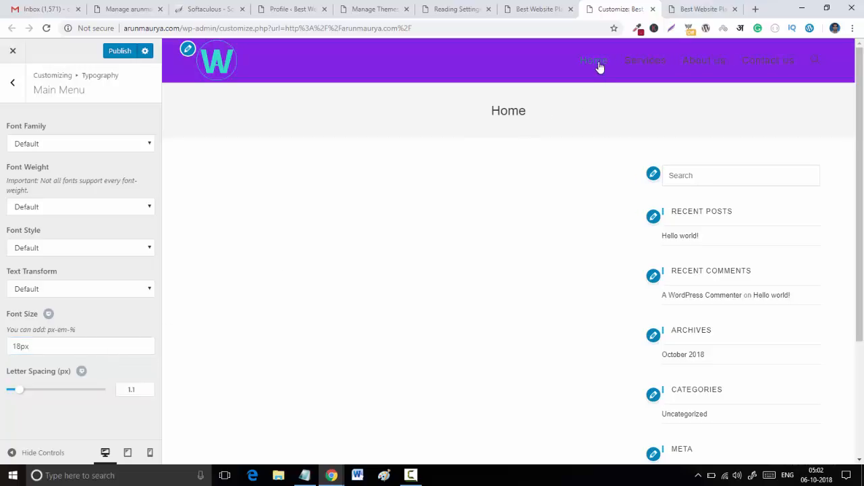
left_click(15, 84)
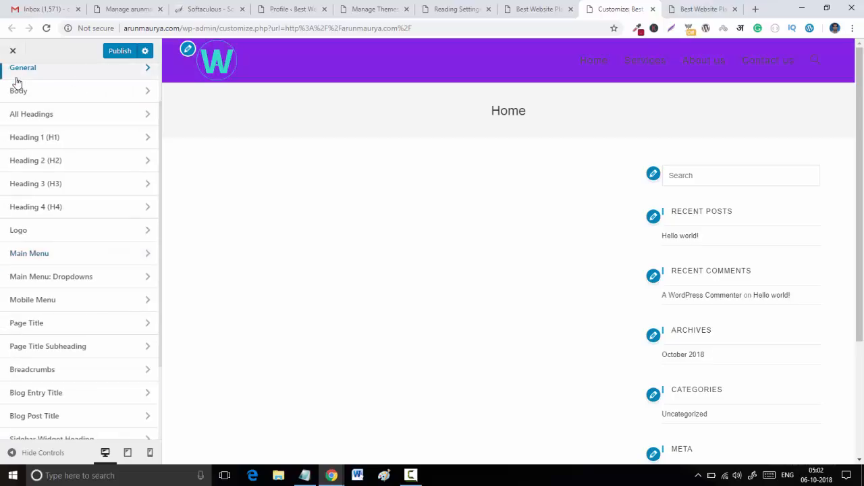
left_click(17, 76)
left_click(16, 82)
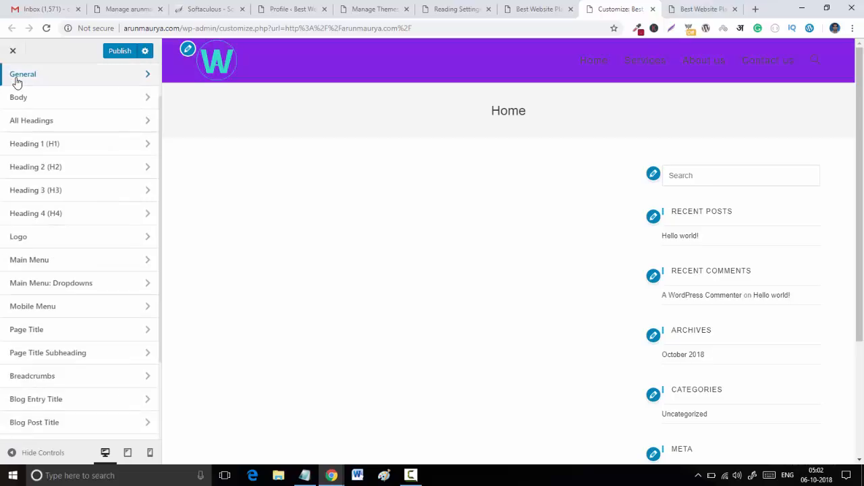
scroll(19, 139, "up", 1)
left_click(15, 83)
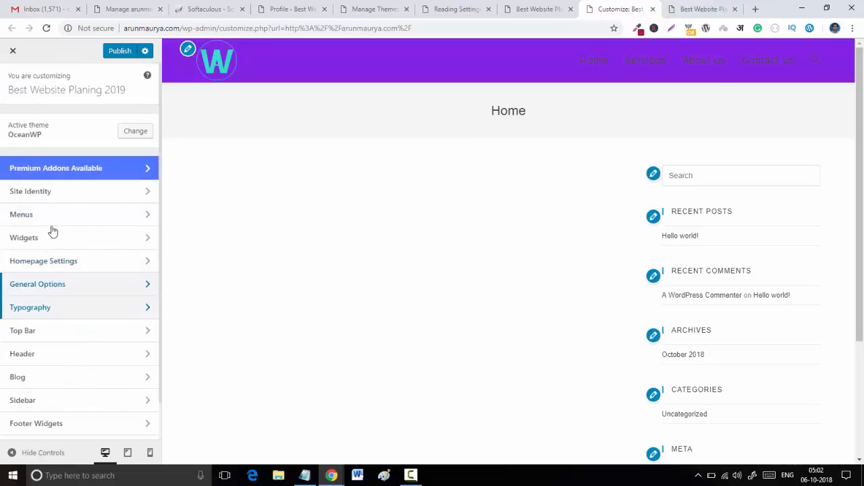
Step: In the header's menu styling, set the link color to white (#ffffff)
scroll(49, 223, "down", 1)
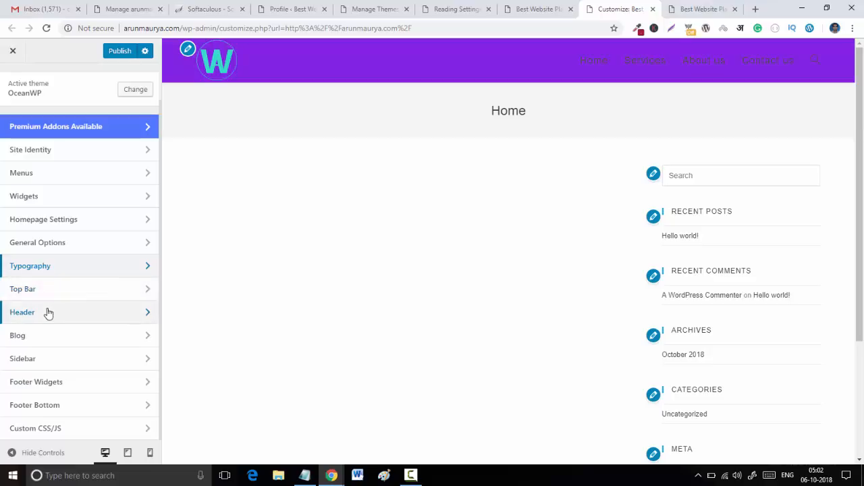
left_click(48, 311)
left_click(50, 195)
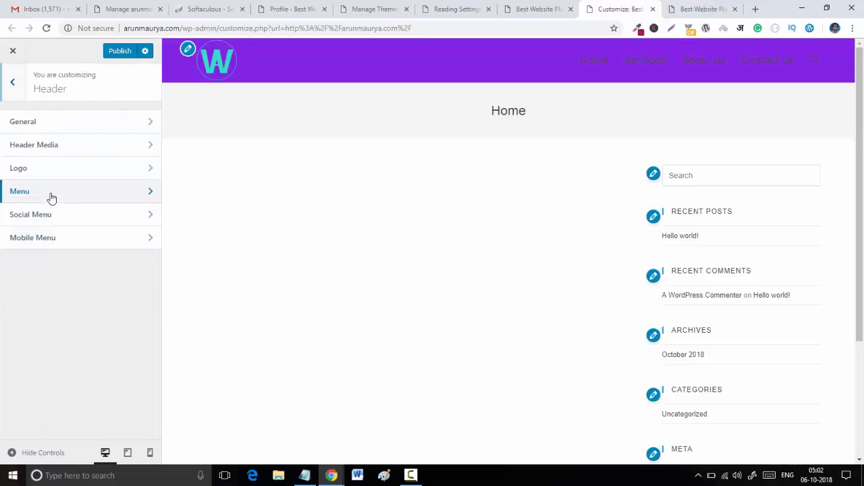
scroll(79, 239, "down", 2)
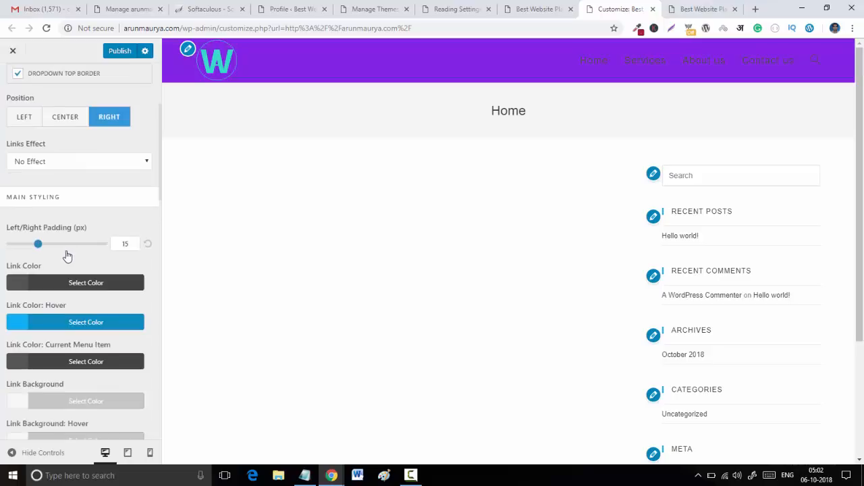
scroll(67, 252, "down", 2)
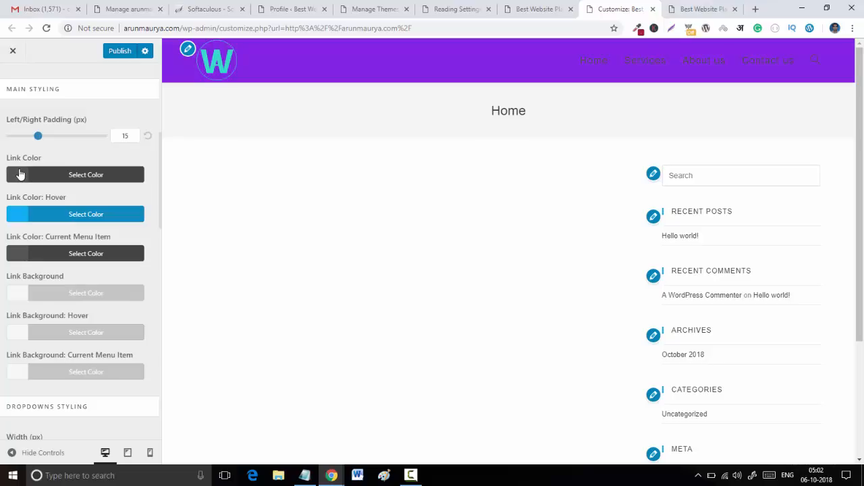
left_click(21, 174)
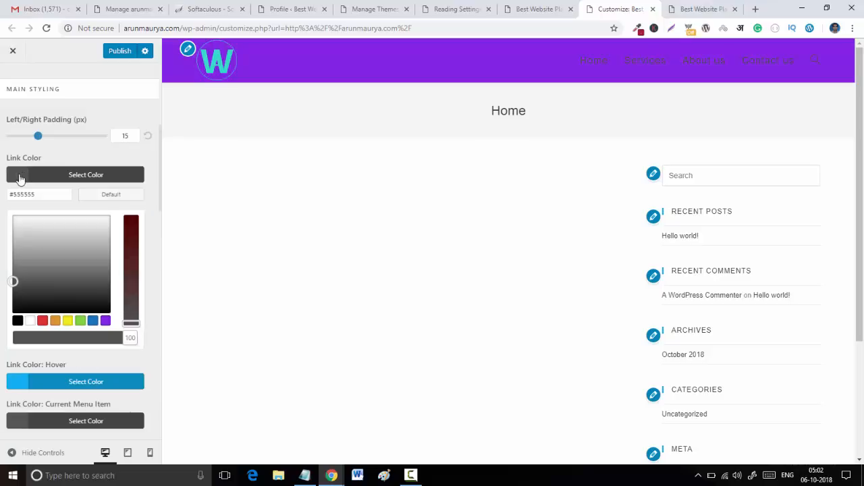
left_click(29, 320)
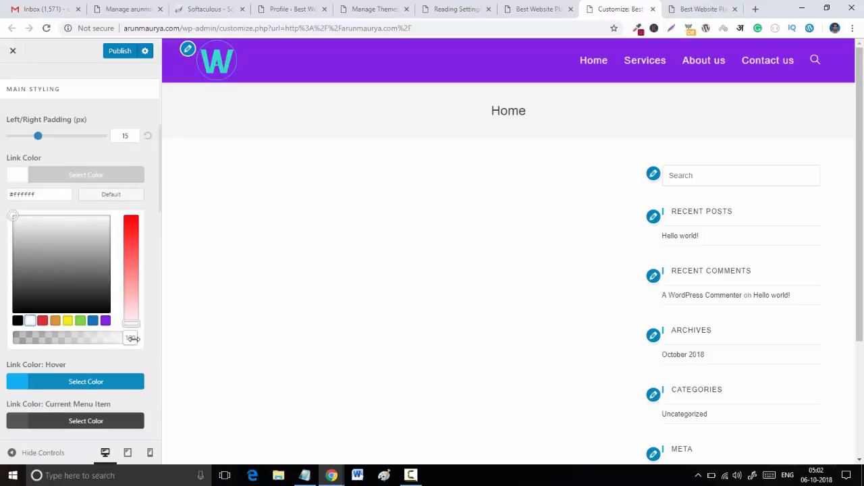
left_click_drag(132, 304, 131, 324)
left_click(130, 333)
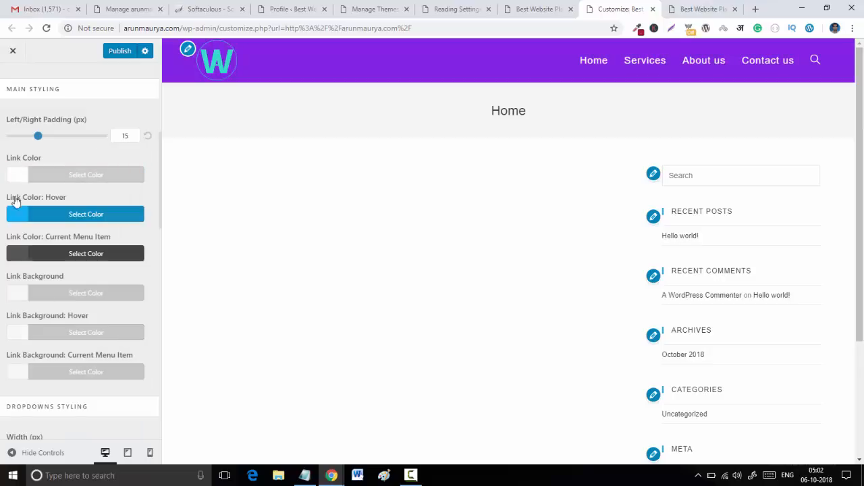
Step: Set the header menu's hover link color to white with an opacity of 78
left_click(815, 61)
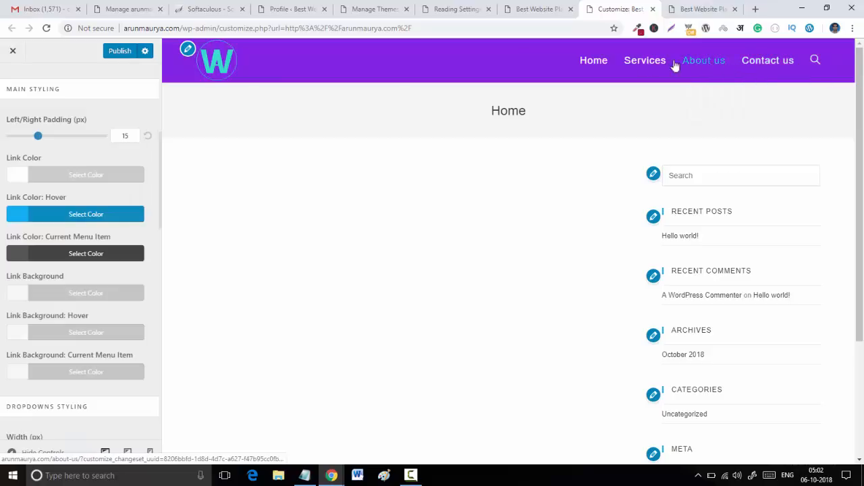
left_click(23, 214)
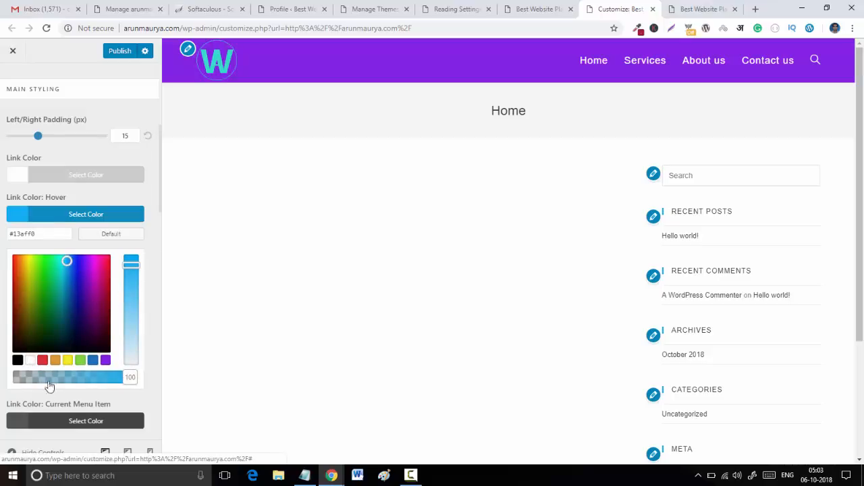
left_click(31, 360)
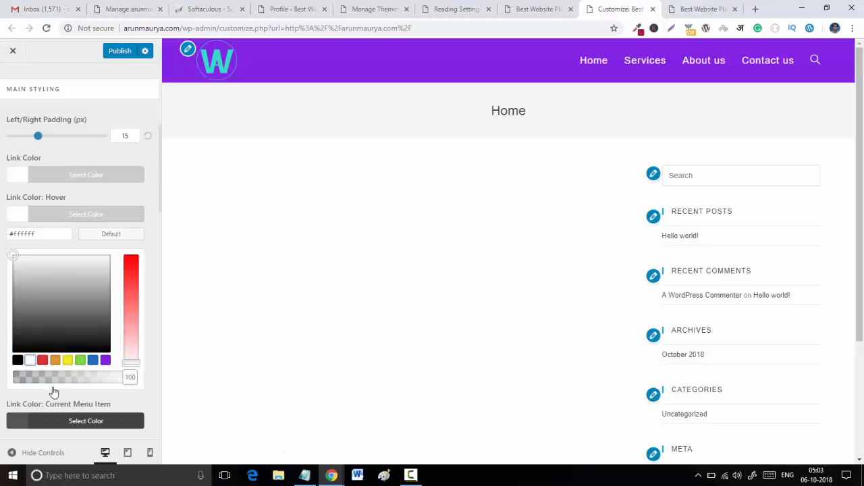
left_click_drag(42, 379, 84, 379)
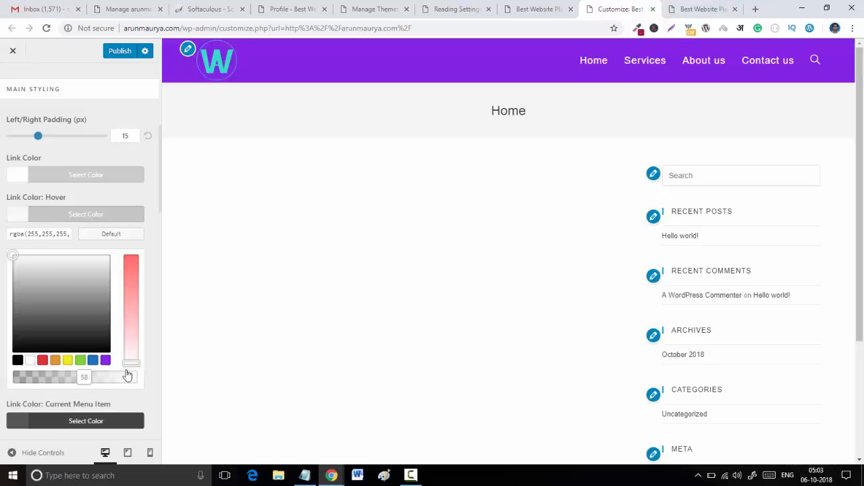
left_click(152, 365)
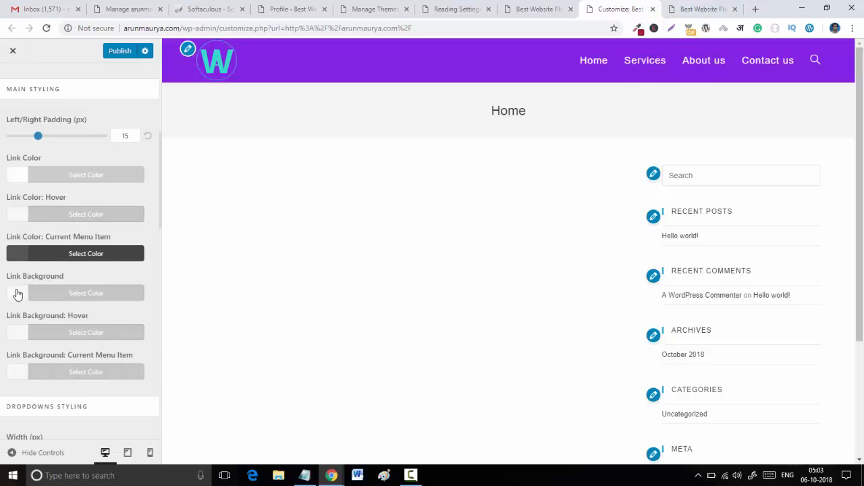
left_click(17, 214)
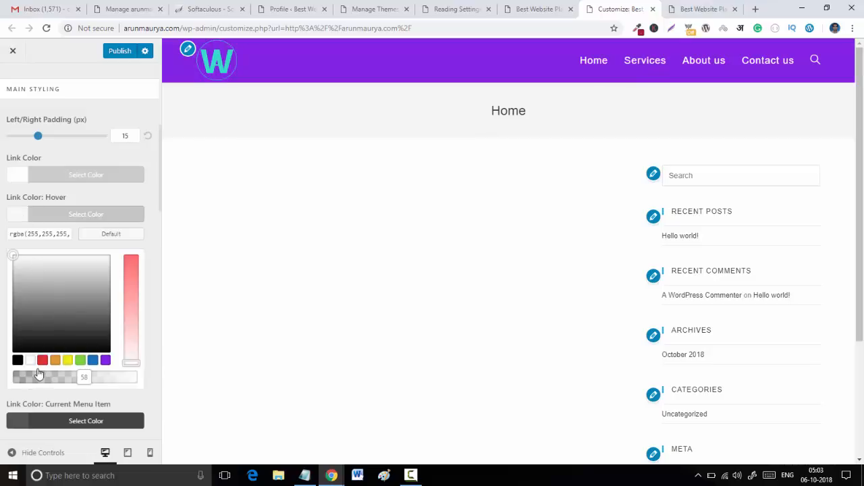
left_click_drag(84, 377, 105, 376)
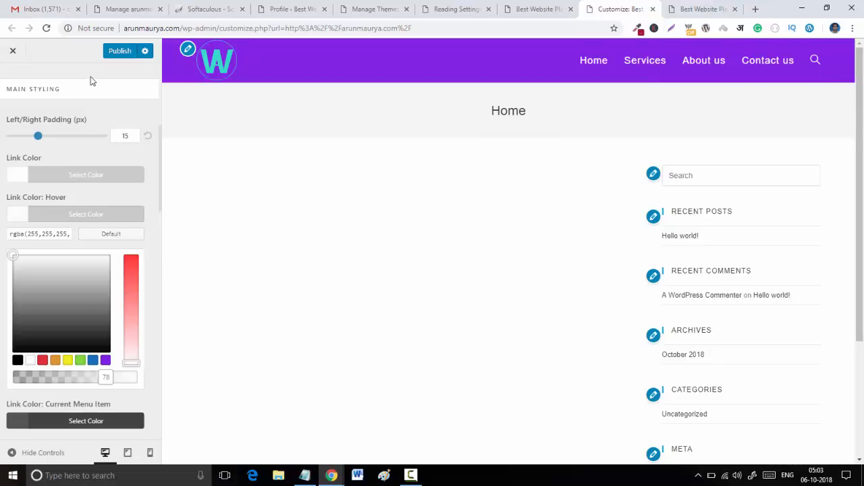
Step: Publish the customized menu typography and link colors
left_click(130, 54)
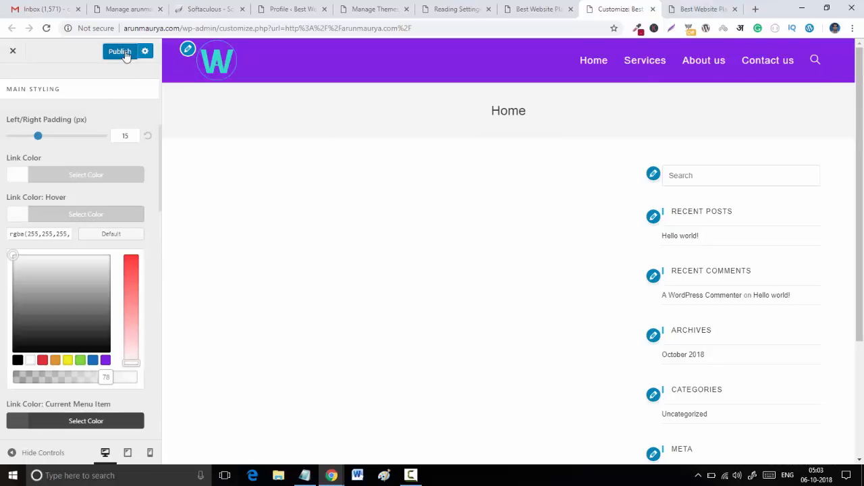
left_click(700, 5)
left_click(645, 8)
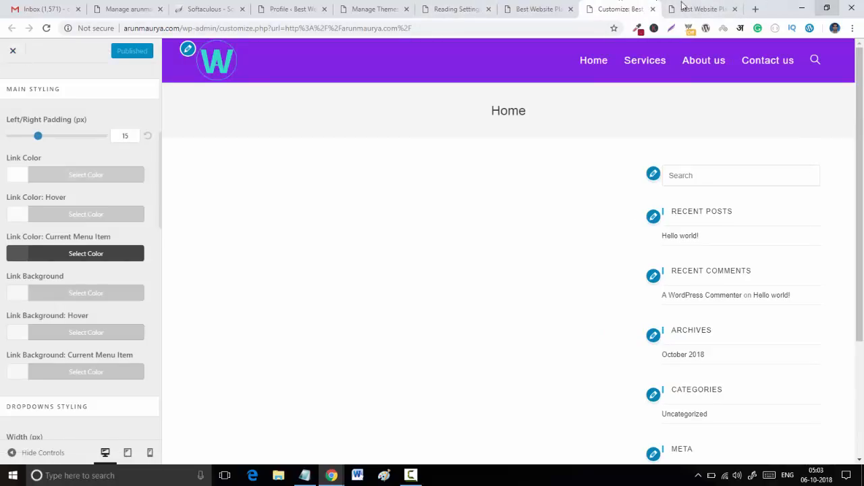
Step: Switch to the live site's tab, reload the homepage, and examine it from the header down to the footer
left_click(702, 8)
scroll(442, 388, "down", 3)
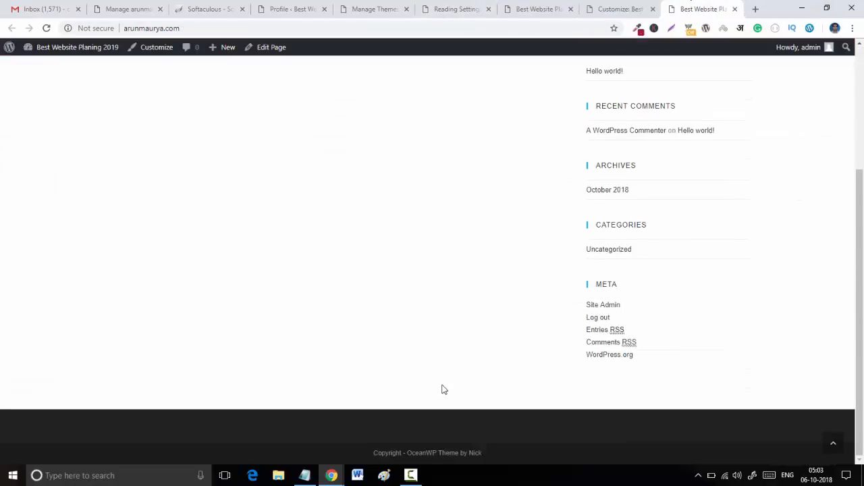
scroll(441, 388, "up", 3)
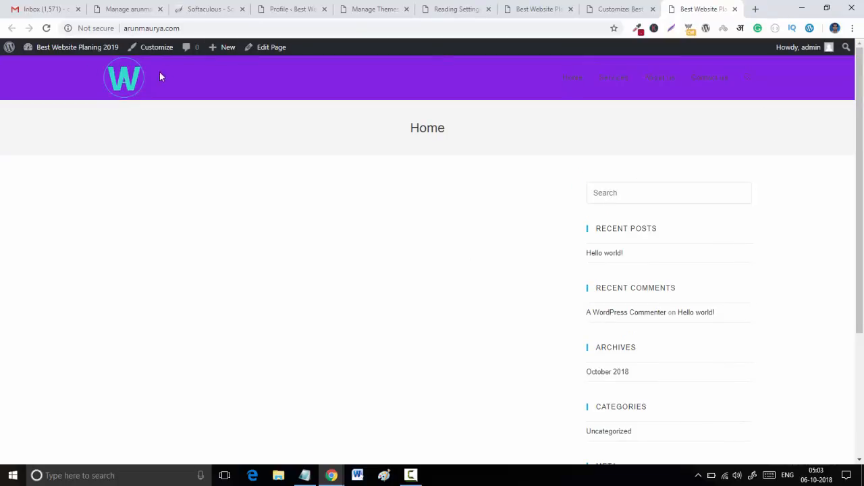
left_click(136, 86)
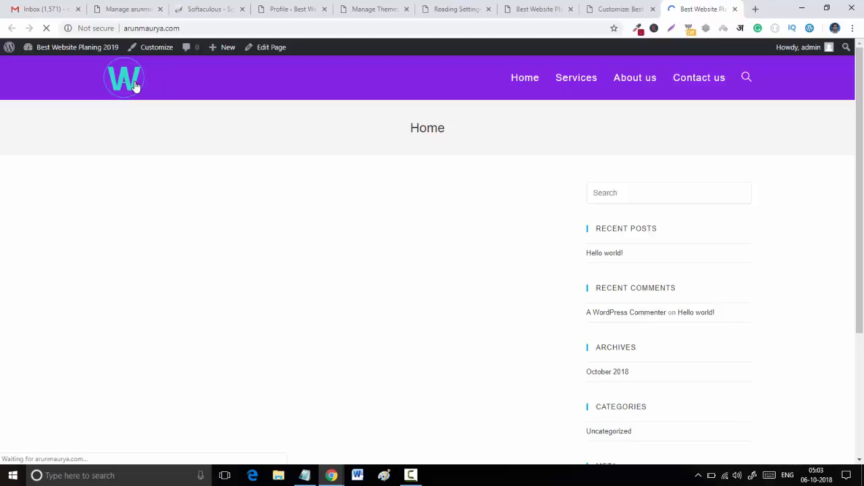
scroll(281, 272, "down", 5)
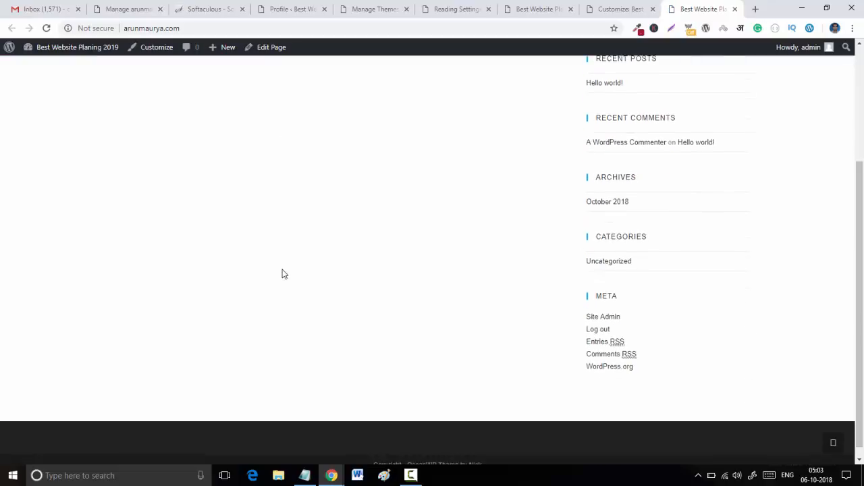
scroll(282, 273, "up", 5)
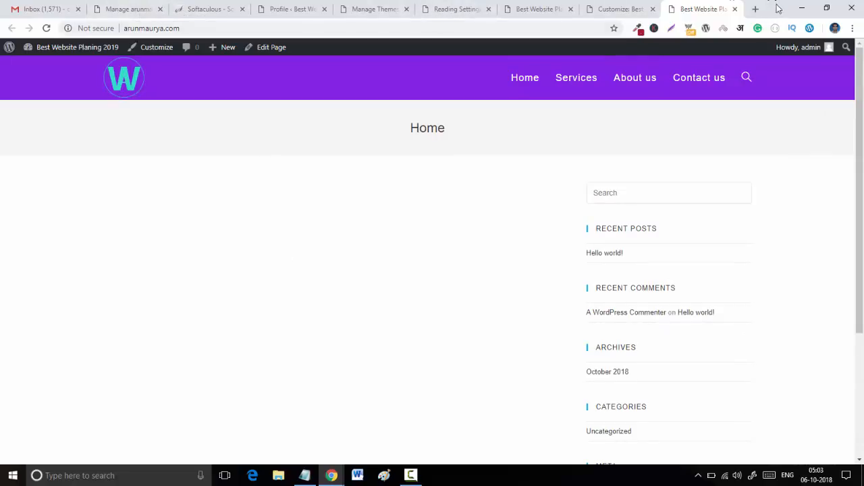
Step: Open the Elegant Themes members area (elegantthemes.com/members-area/index.php) in a new browser tab
left_click(755, 9)
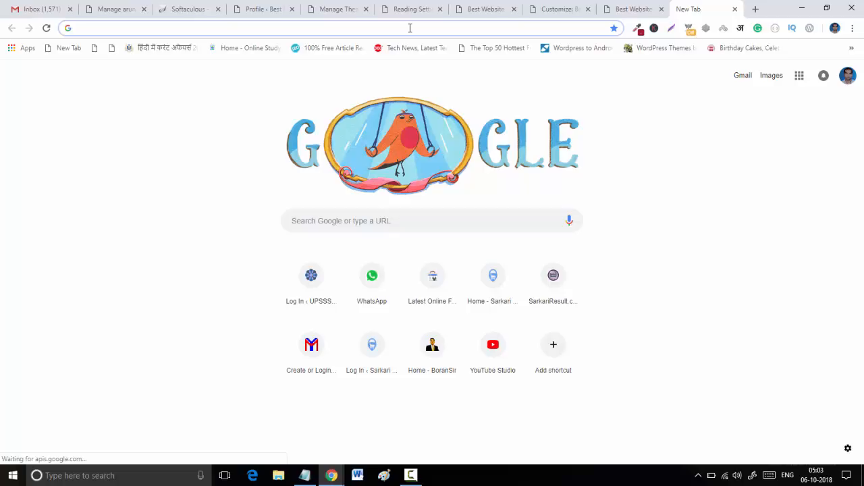
type("ele")
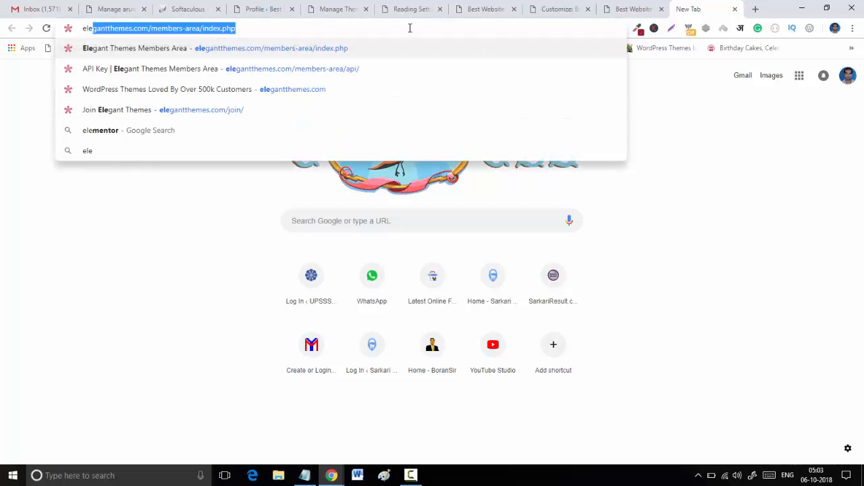
key("Return")
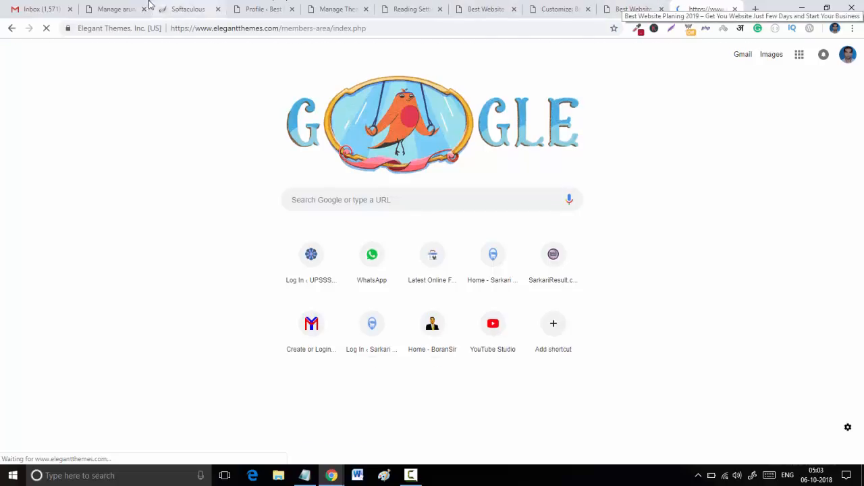
Step: Switch to the HostGator hosting management page and close the Gmail inbox tab
left_click(105, 8)
left_click(75, 7)
left_click(70, 9)
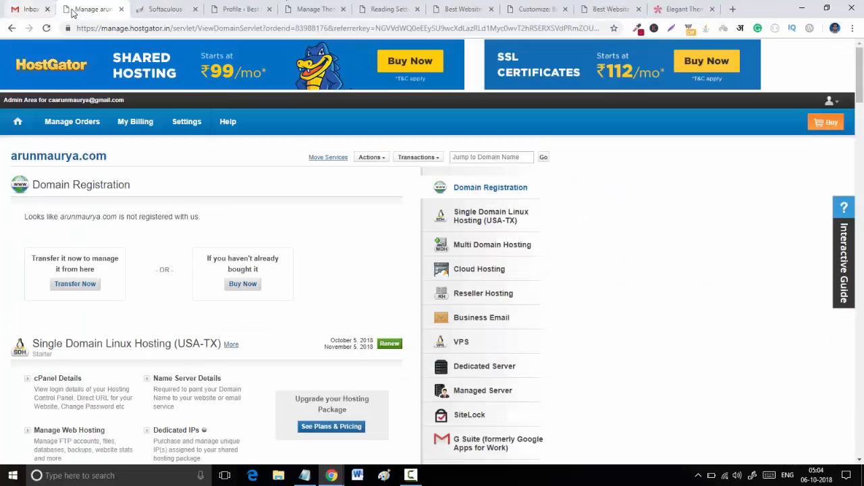
Step: Close the HostGator management tab and the WordPress profile tab
left_click(70, 8)
left_click(70, 9)
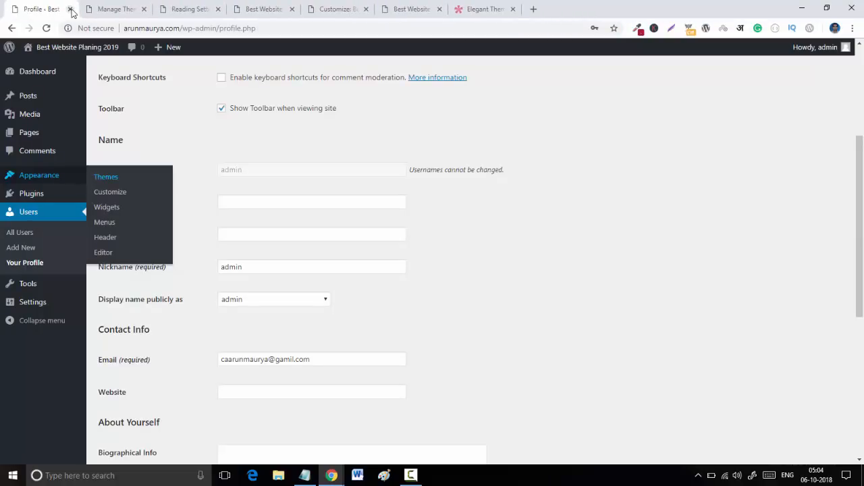
left_click(70, 9)
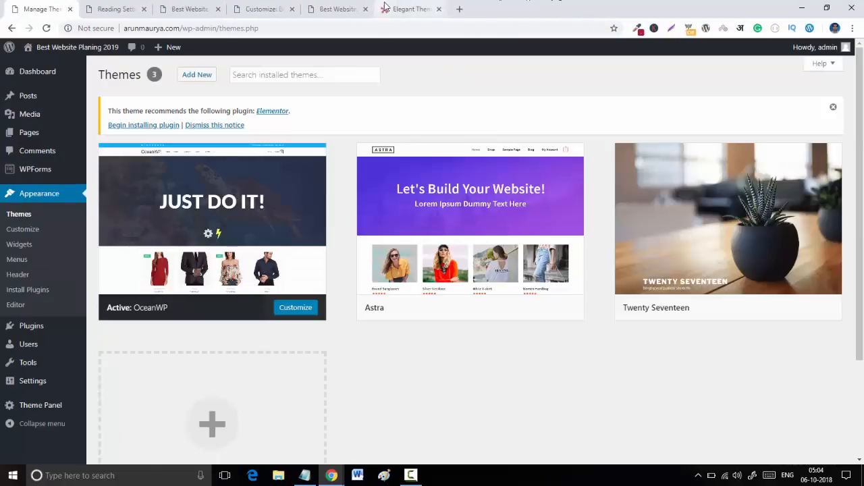
Step: Log in to the Elegant Themes members area with the saved credentials and dismiss the low-battery notice
left_click(405, 9)
left_click(497, 409)
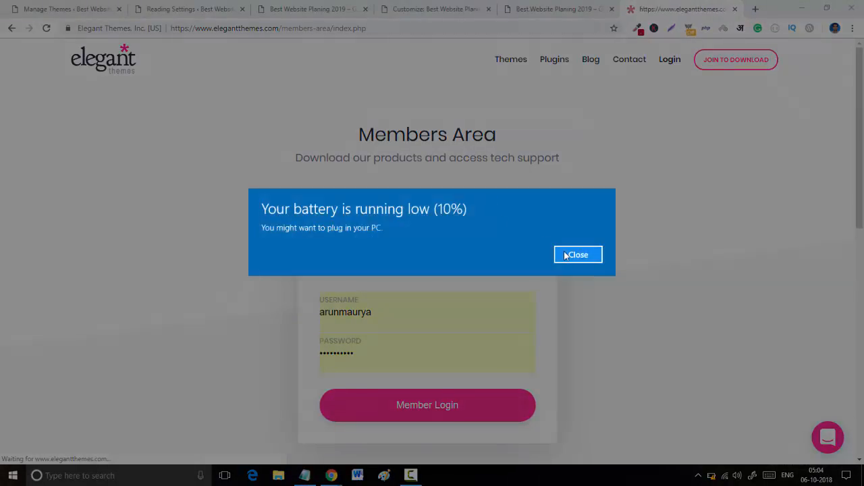
left_click(566, 255)
Step: Download the Divi Builder plugin from the members area
scroll(440, 279, "down", 6)
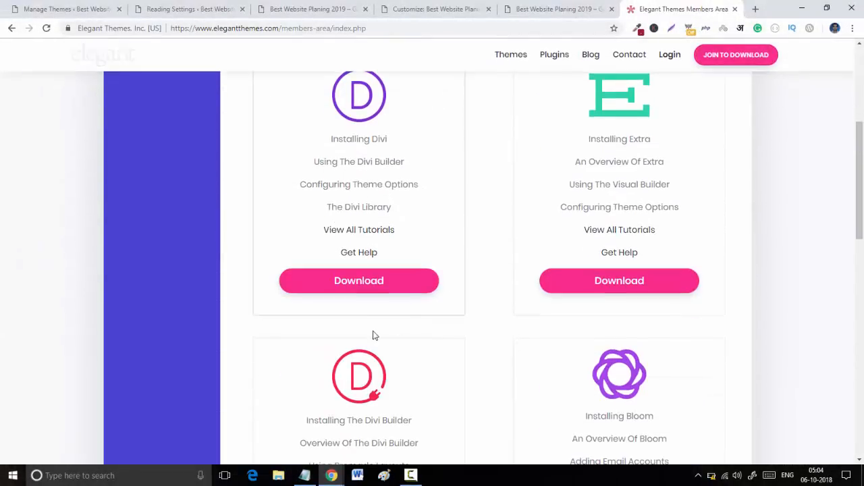
scroll(394, 356, "down", 1)
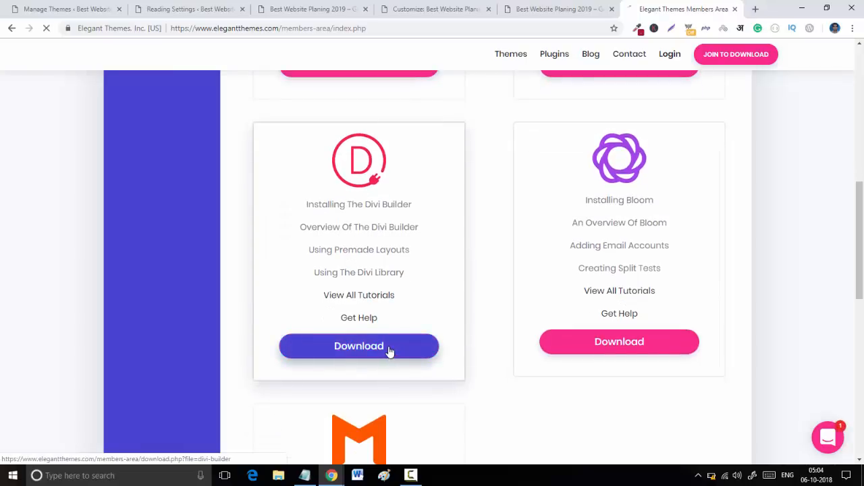
left_click(390, 352)
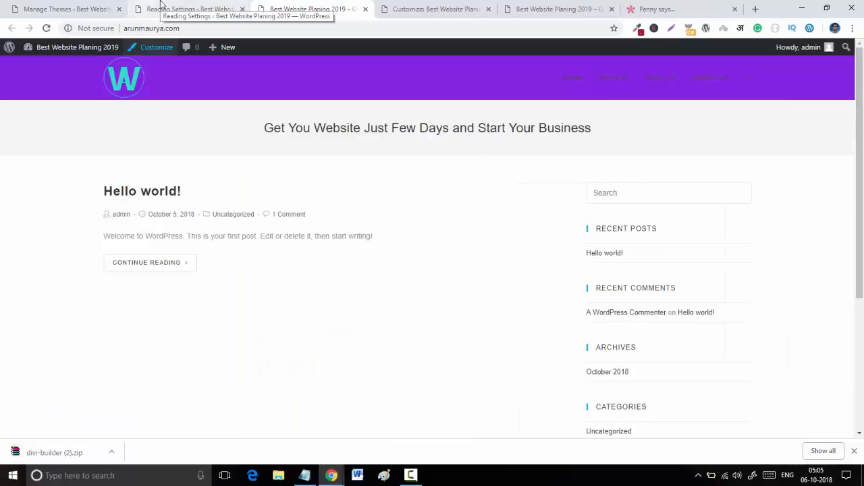
Step: Return to the WordPress dashboard and open the upload form for adding a new plugin
left_click(161, 6)
mouse_move(34, 213)
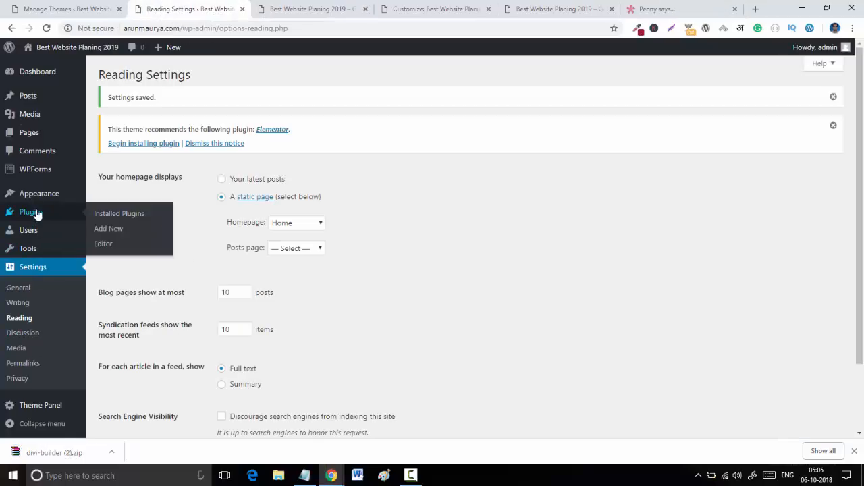
left_click(122, 234)
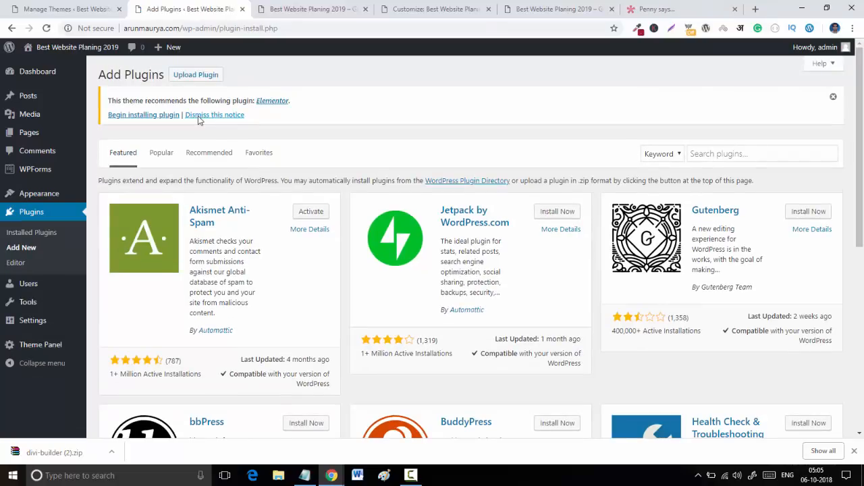
left_click(200, 78)
Step: Upload and install divi-builder (2).zip from the Desktop folder, and dismiss the browser's download bar
left_click(388, 222)
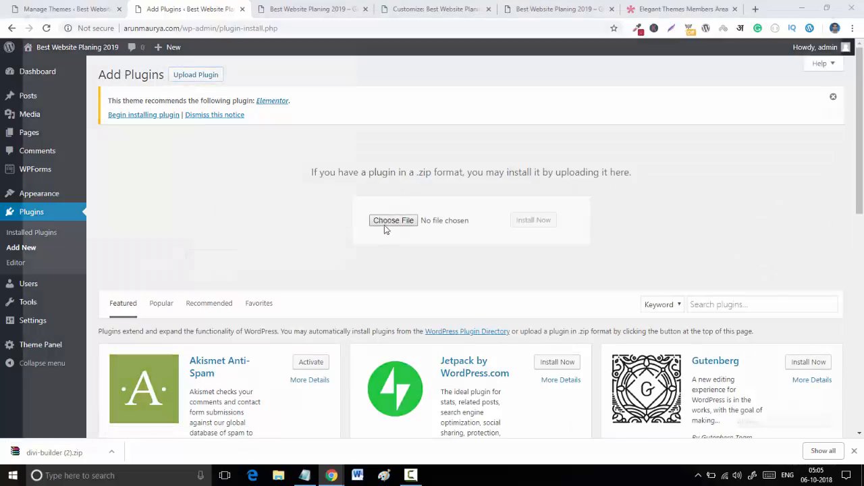
left_click(43, 82)
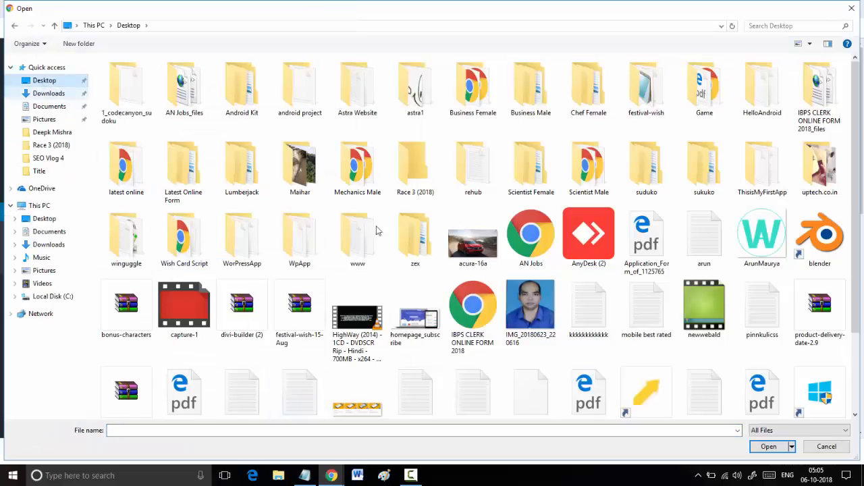
scroll(534, 311, "down", 2)
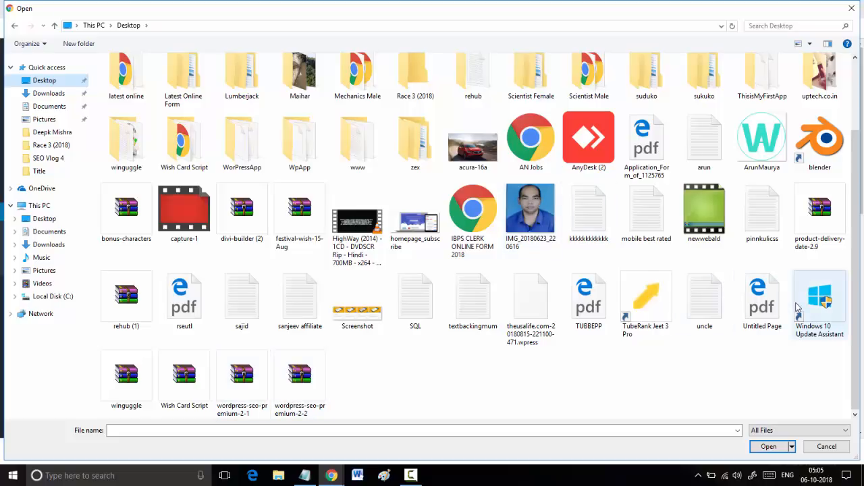
scroll(796, 307, "up", 2)
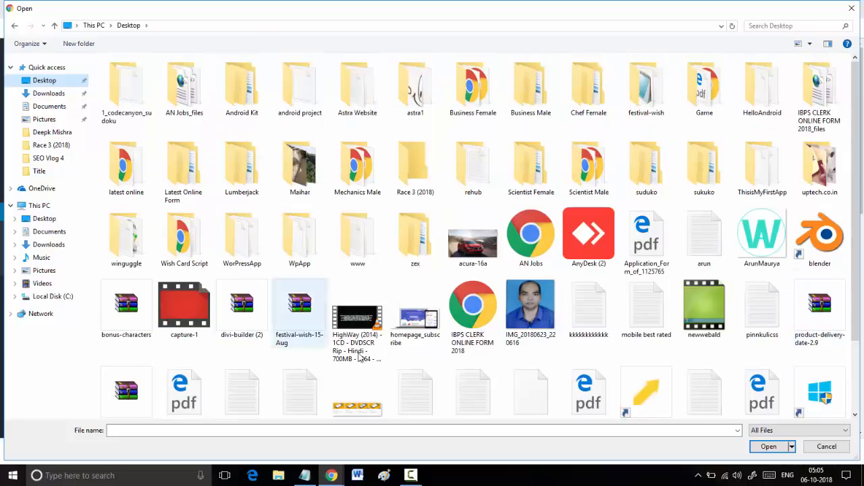
left_click(235, 335)
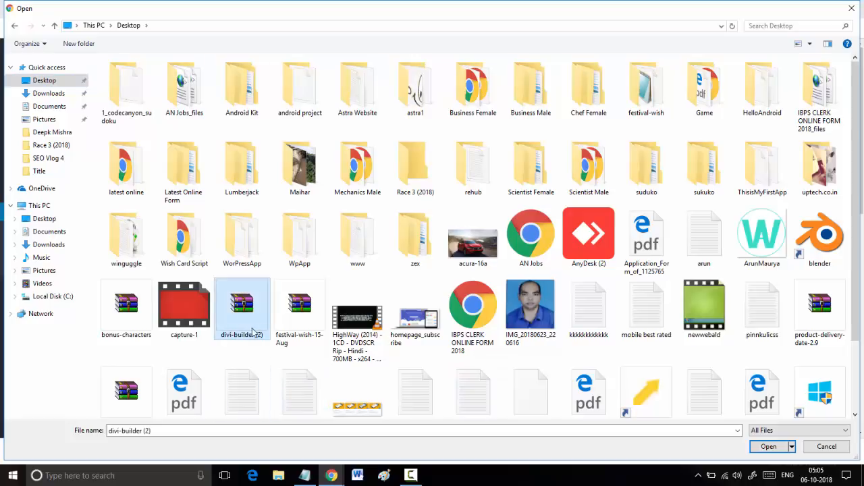
left_click(768, 446)
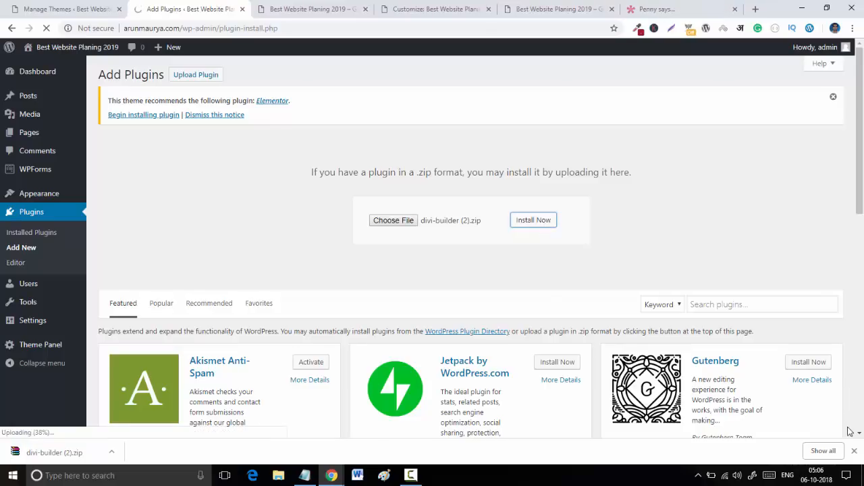
left_click(856, 451)
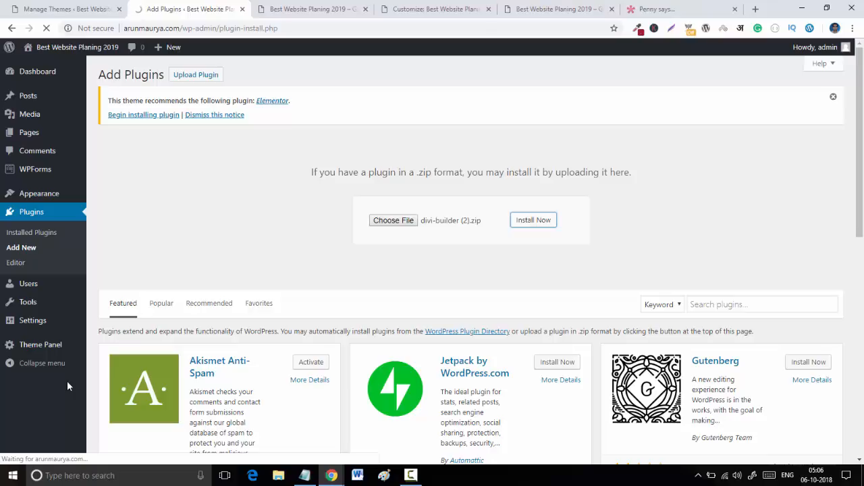
Step: Switch to the live site's tab, reload the homepage through its logo, and examine it from header to footer
left_click(309, 9)
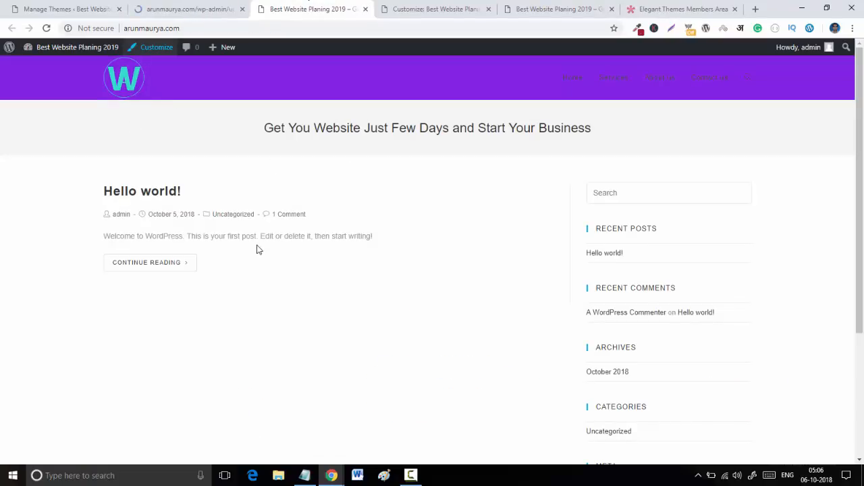
scroll(257, 249, "down", 3)
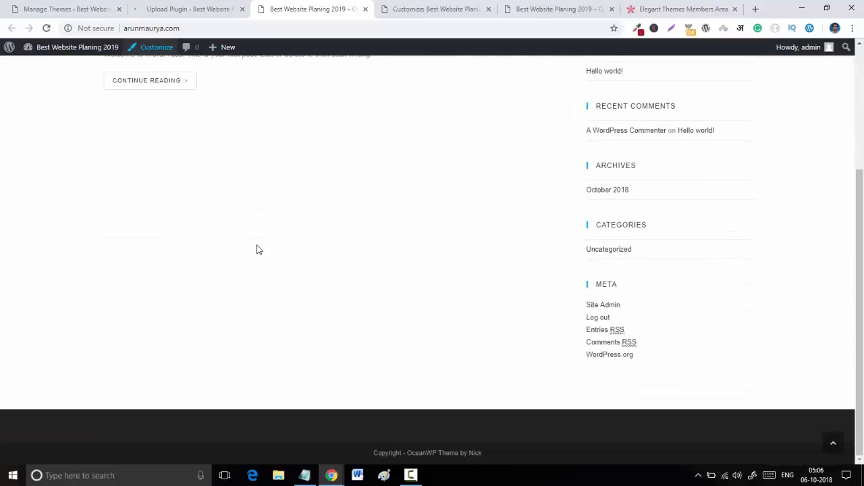
scroll(256, 249, "up", 3)
scroll(256, 249, "down", 1)
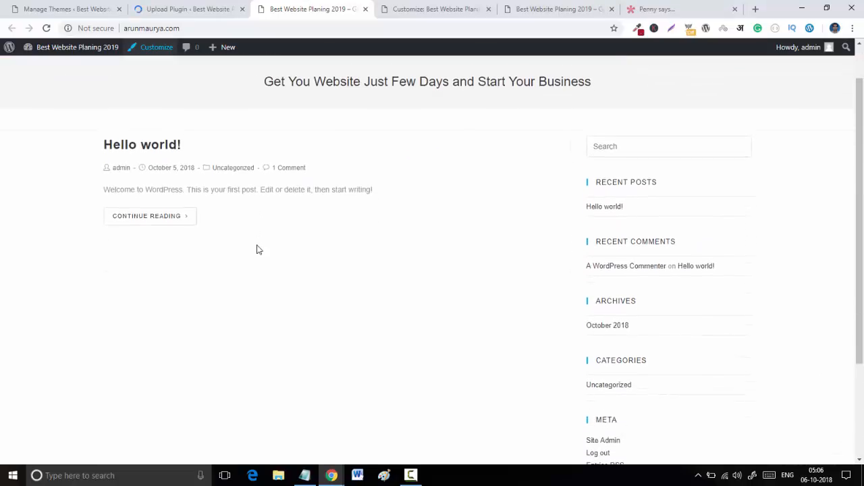
scroll(257, 249, "up", 1)
left_click(131, 76)
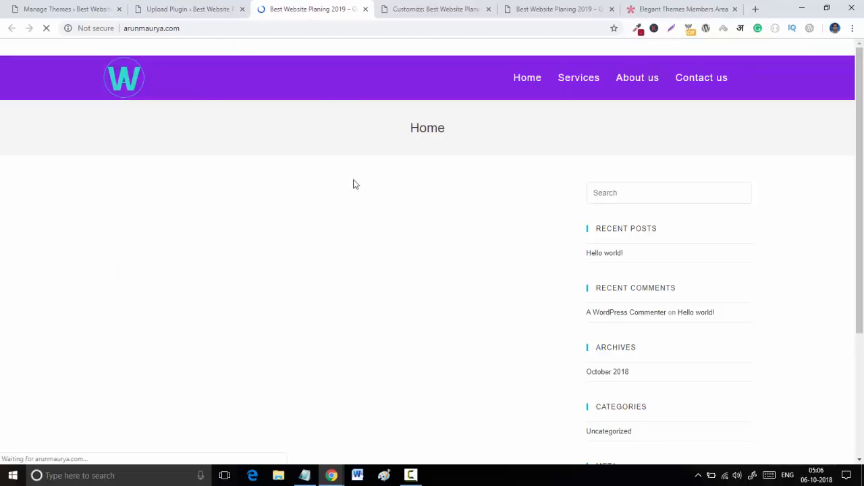
scroll(471, 175, "down", 3)
scroll(467, 174, "up", 3)
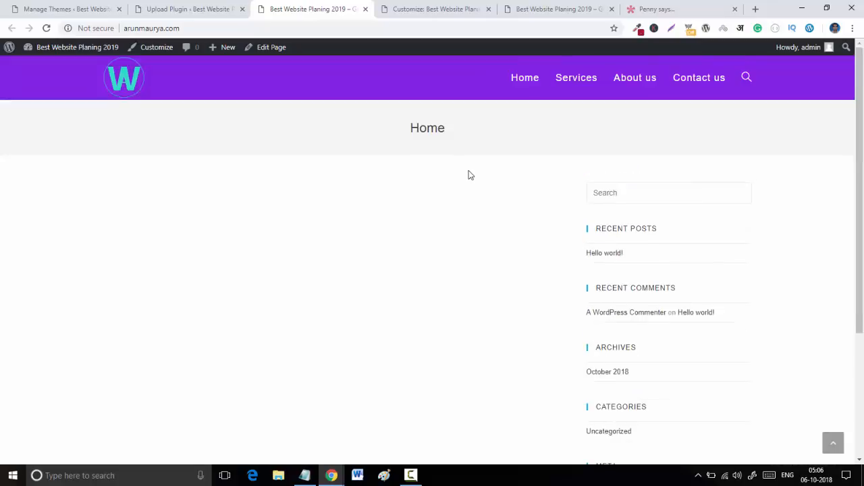
scroll(469, 174, "down", 3)
scroll(473, 174, "up", 3)
Step: Shrink the browser window to inspect the homepage's mobile layout and its slide-out menu, and maximize the window again
left_click(827, 8)
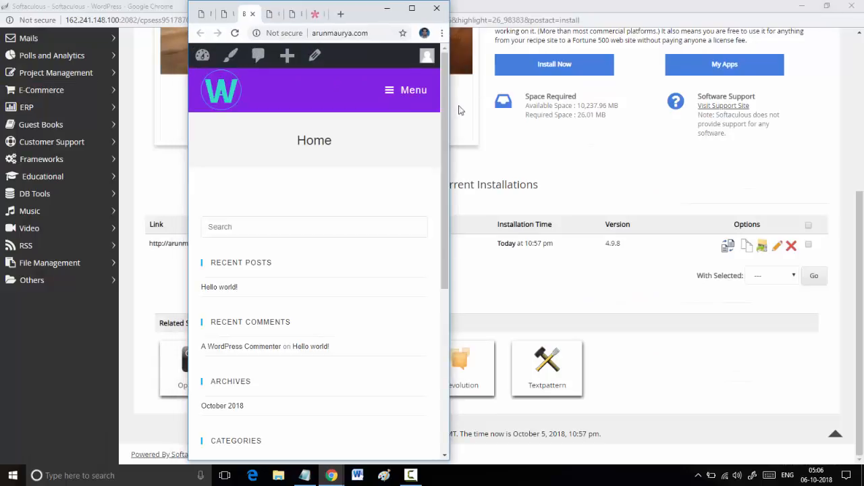
left_click(397, 94)
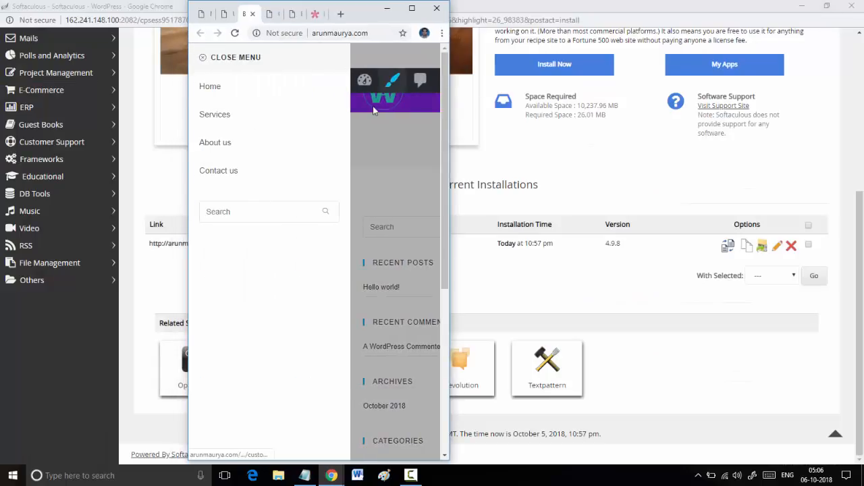
left_click(206, 60)
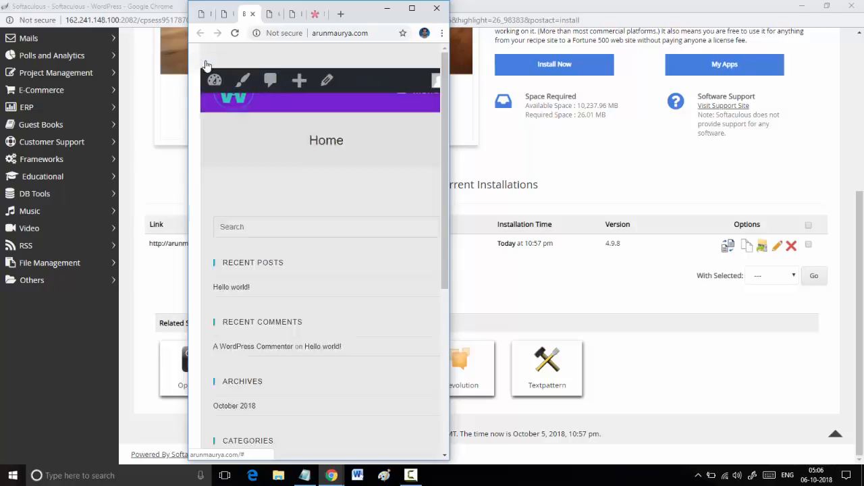
left_click(396, 92)
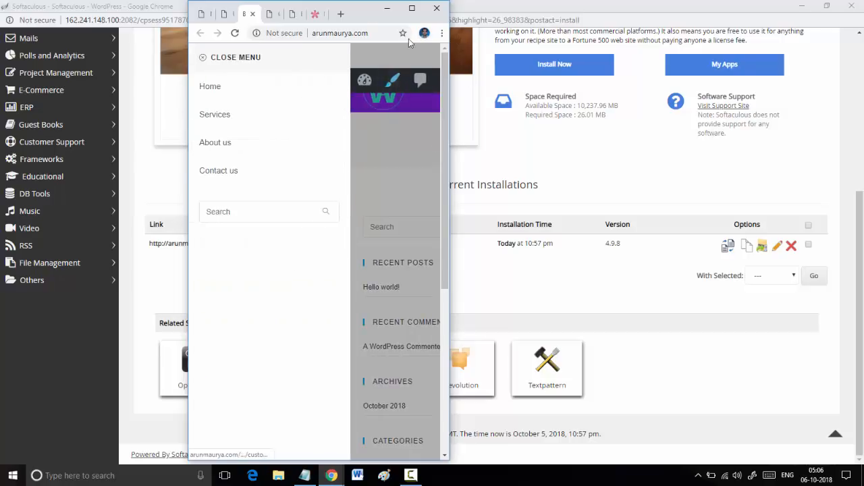
left_click(412, 8)
Step: Activate the installed Divi Builder plugin and check it in the list of installed plugins
left_click(232, 5)
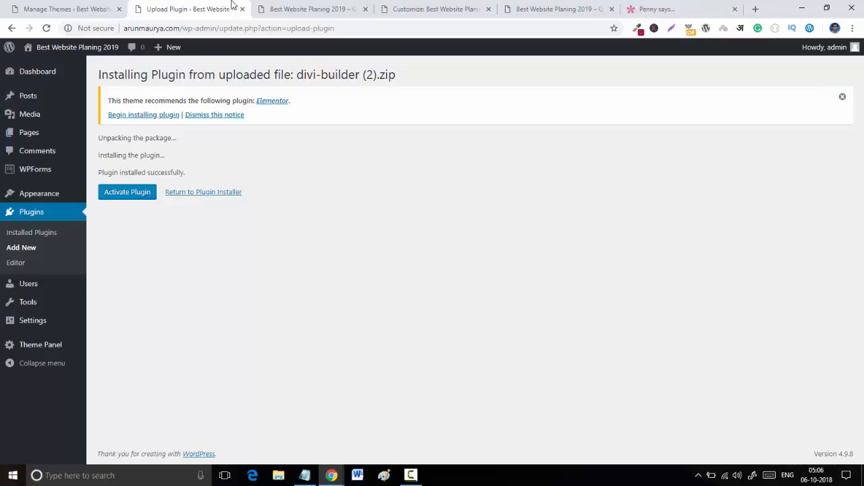
left_click(126, 192)
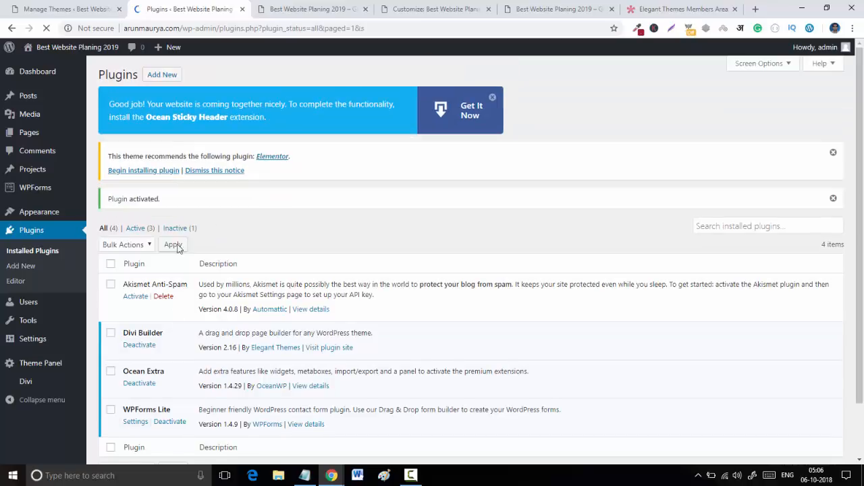
scroll(140, 303, "down", 2)
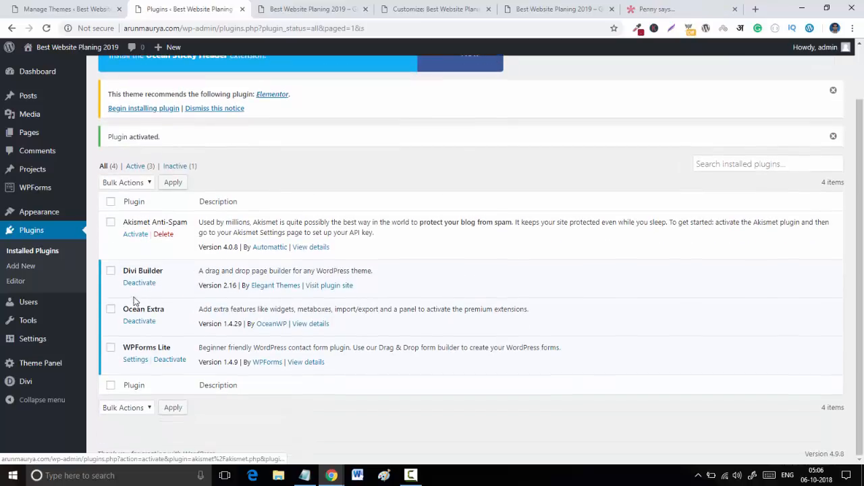
Step: Open the Divi plugin options and review the Advanced, Post Type Integration and API Settings sections
mouse_move(27, 382)
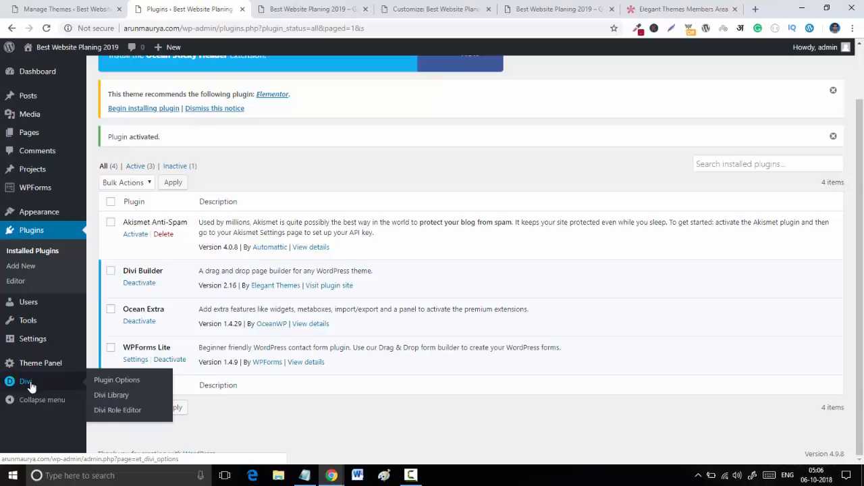
left_click(117, 380)
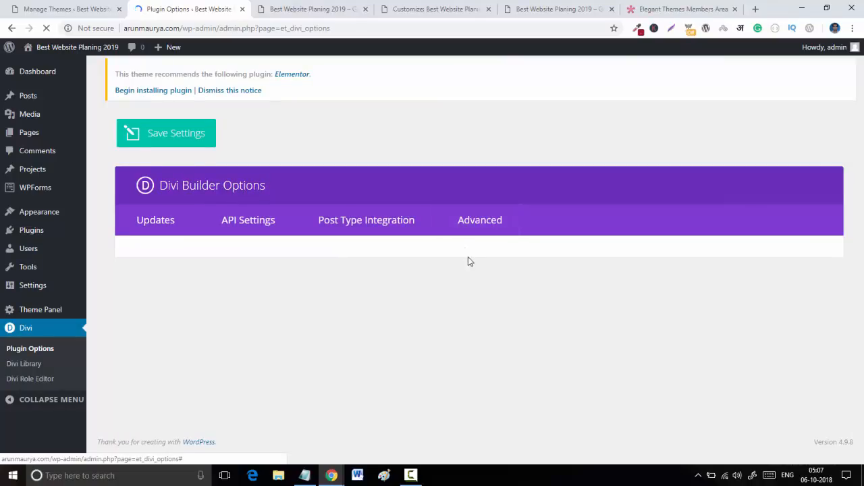
left_click(468, 229)
scroll(416, 269, "down", 4)
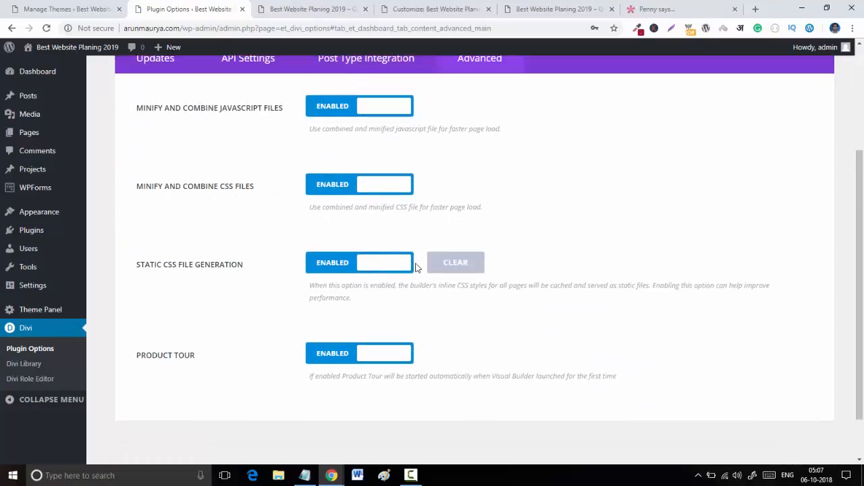
scroll(415, 267, "up", 4)
left_click(346, 222)
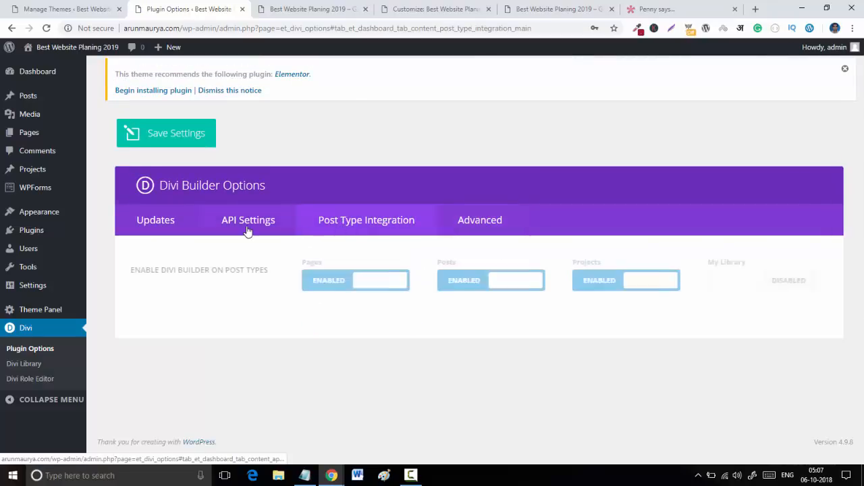
left_click(248, 225)
Step: Enter the Elegant Themes username and API key in the Divi Builder update settings, save them, and close the Elegant Themes tab
left_click(155, 225)
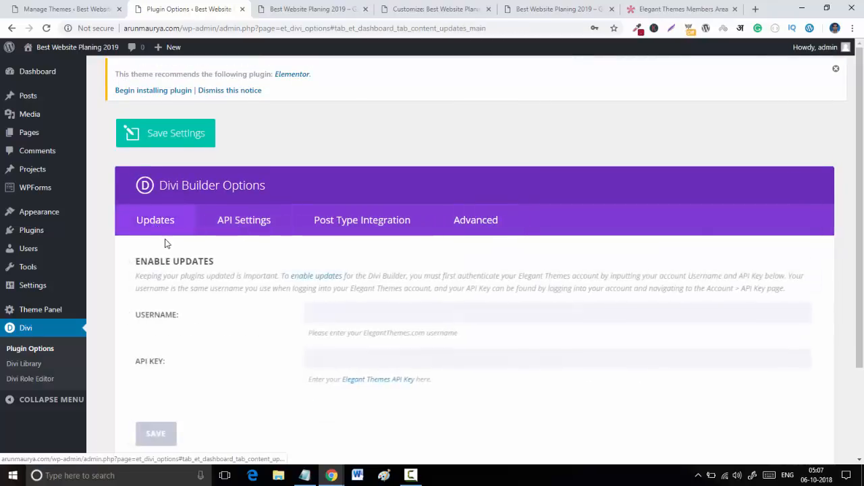
scroll(357, 207, "down", 2)
left_click(361, 193)
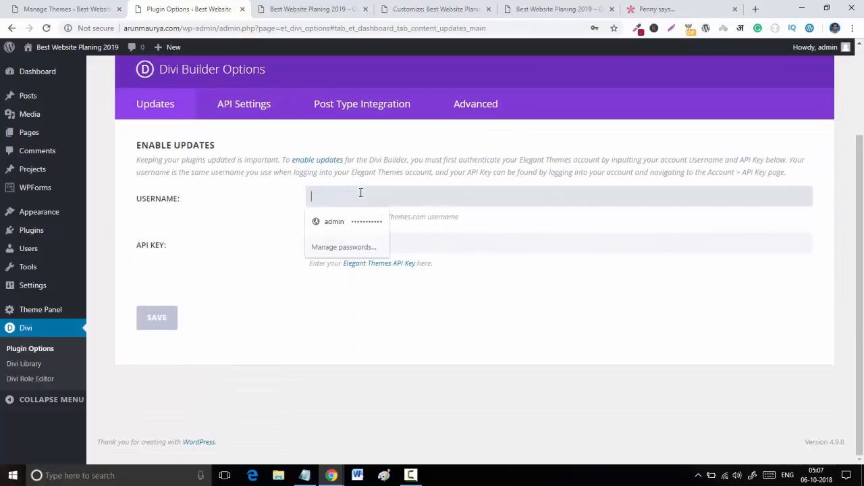
left_click(361, 193)
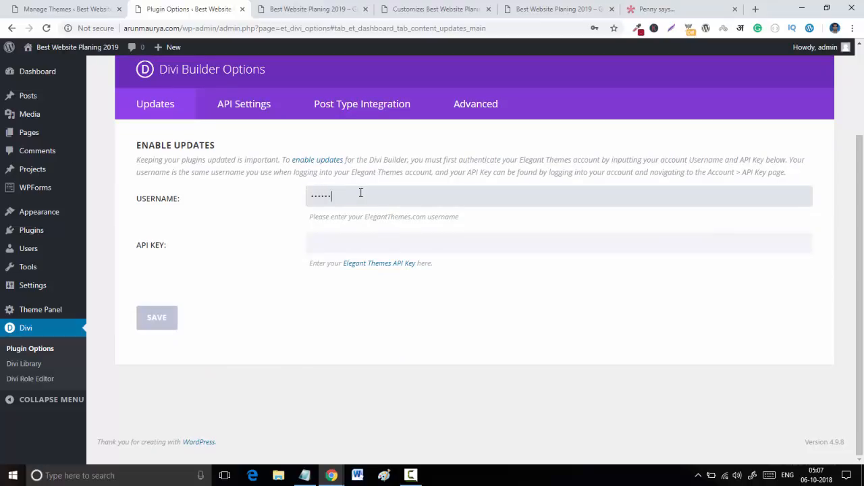
type("••••••••")
left_click(329, 247)
key("ctrl+v")
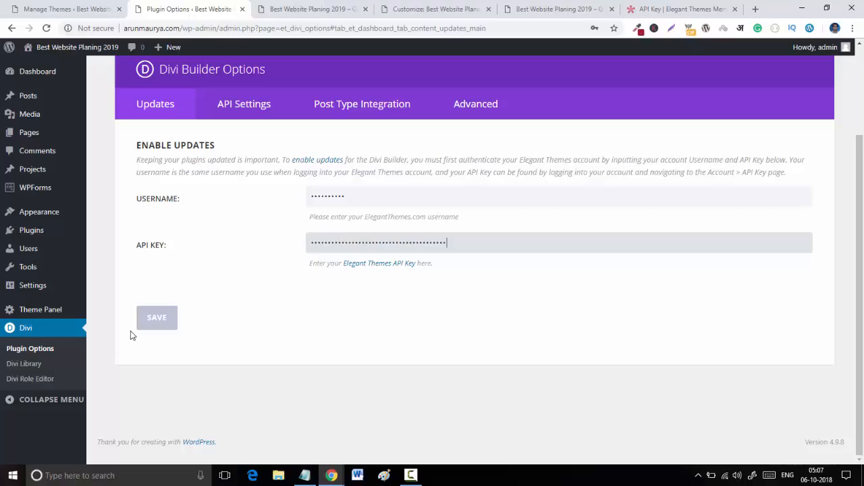
left_click(143, 324)
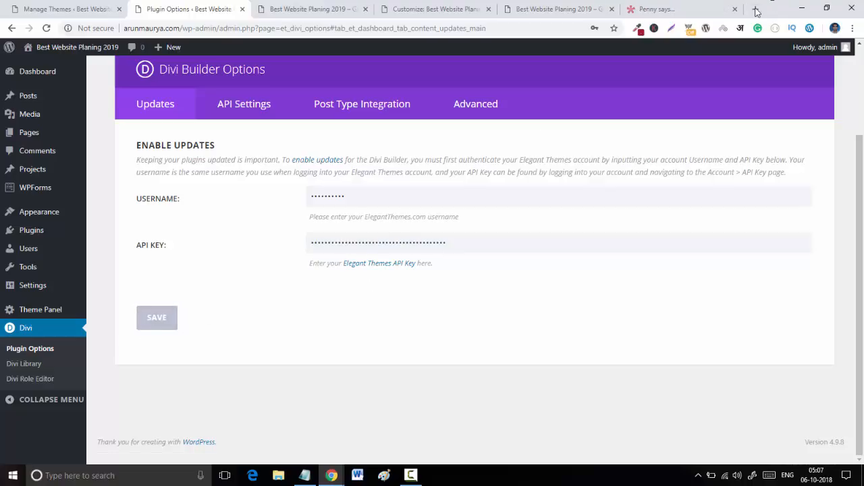
left_click(735, 9)
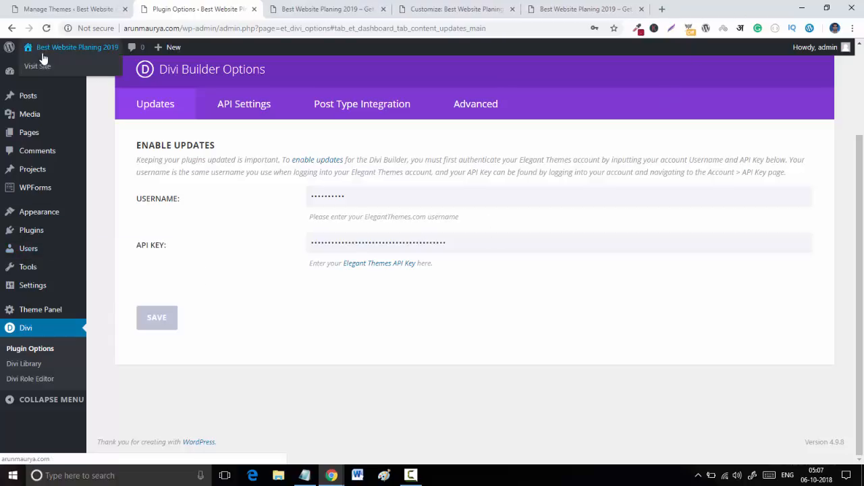
Step: Open the live site in a new tab beside the admin and look over the whole homepage
right_click(41, 71)
left_click(59, 73)
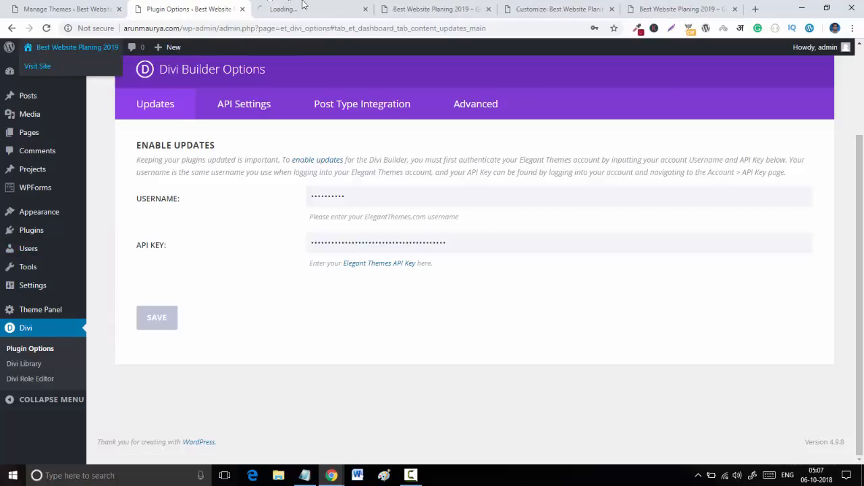
left_click(333, 6)
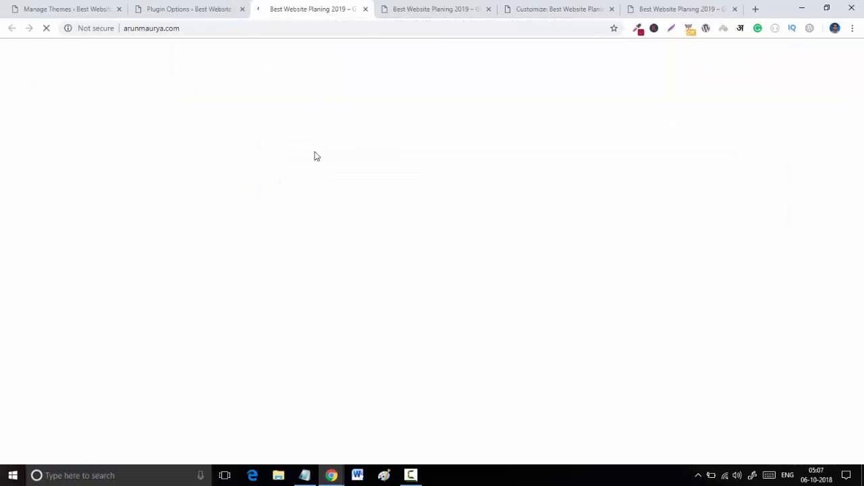
left_click(223, 9)
left_click(303, 8)
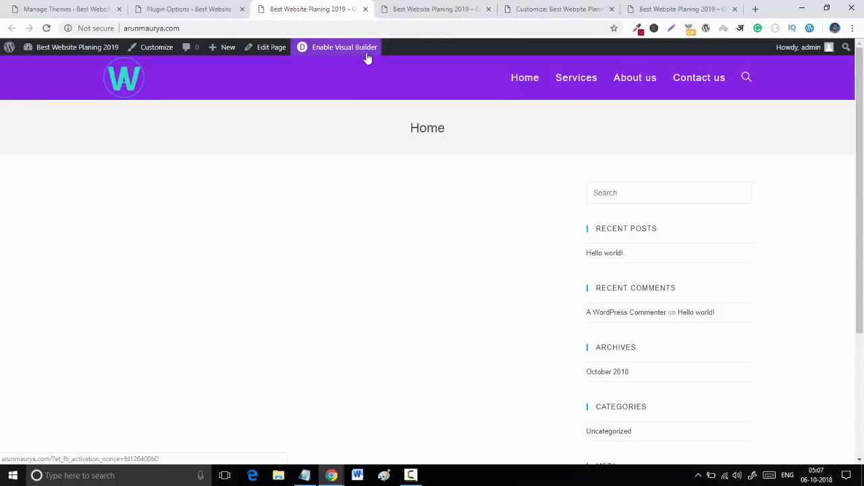
left_click(223, 8)
left_click(304, 8)
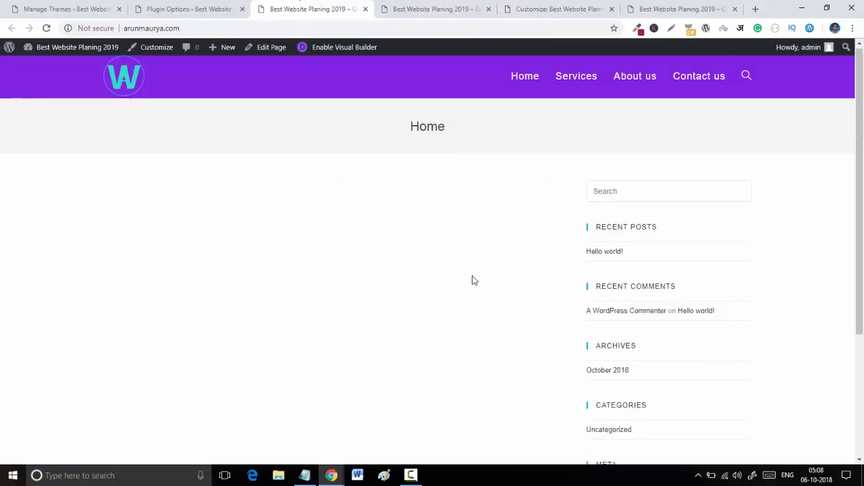
scroll(472, 280, "down", 5)
scroll(472, 279, "up", 5)
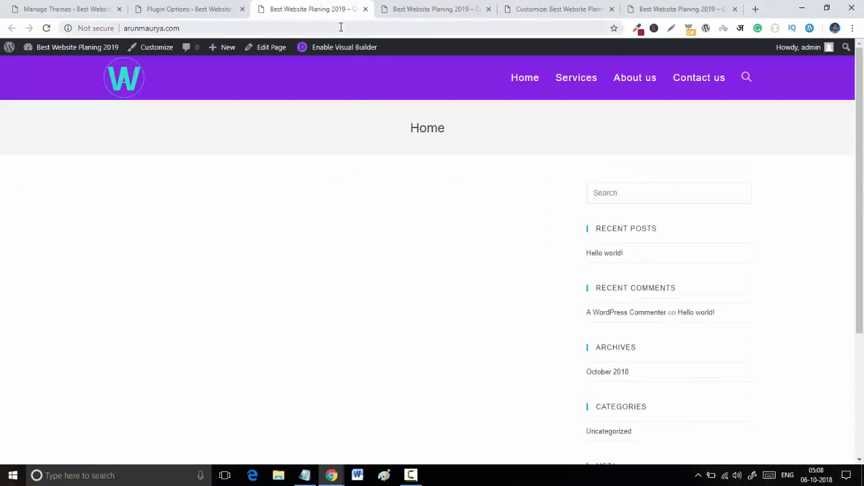
Step: Enable the Visual Builder on the homepage and close the older homepage and Customizer tabs
left_click(338, 48)
left_click(483, 12)
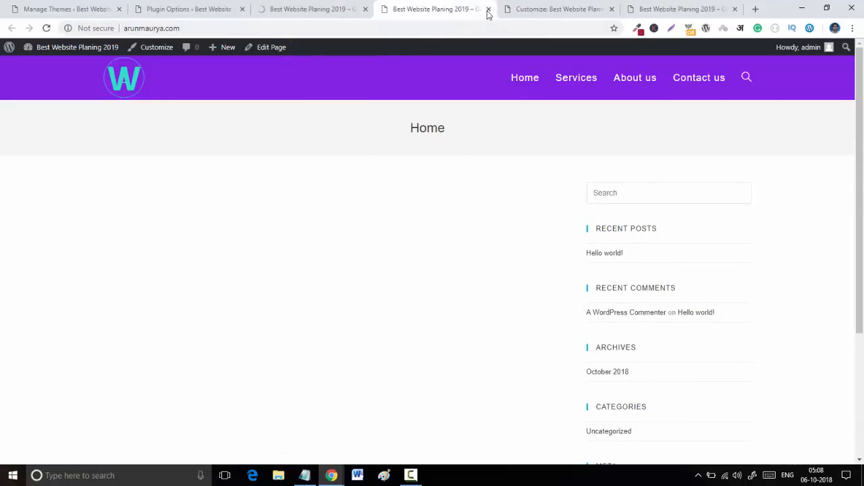
left_click(488, 10)
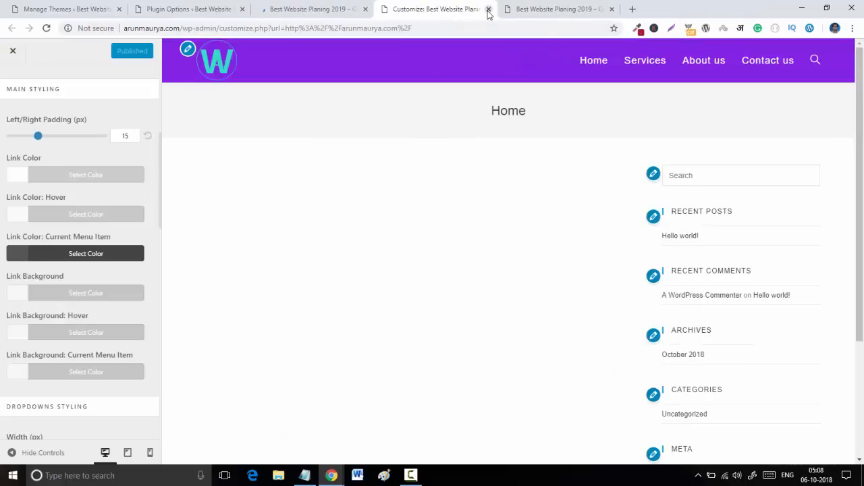
left_click(488, 9)
left_click(488, 10)
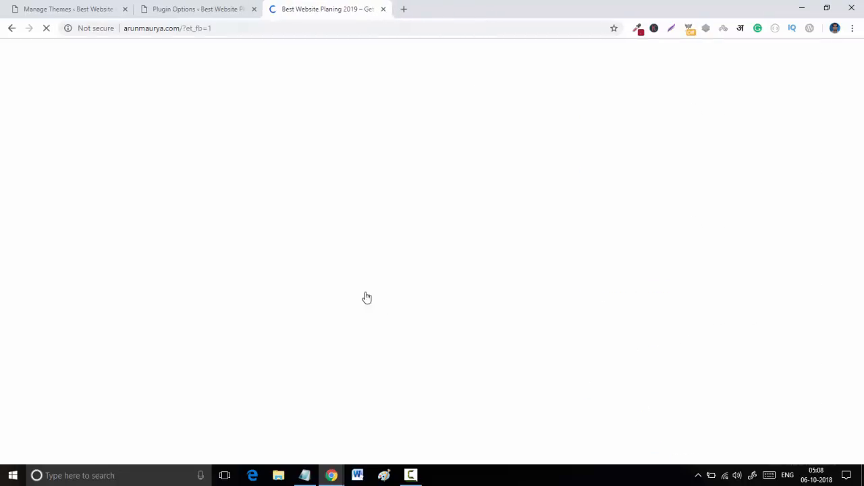
left_click(200, 5)
left_click(331, 9)
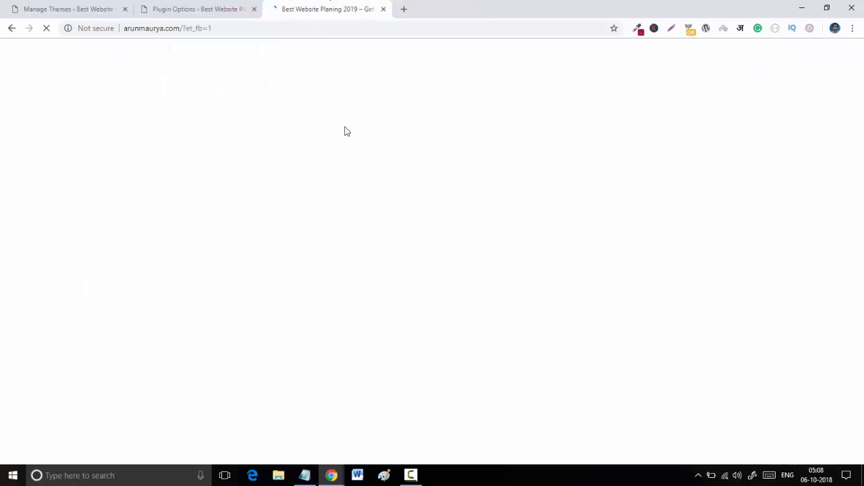
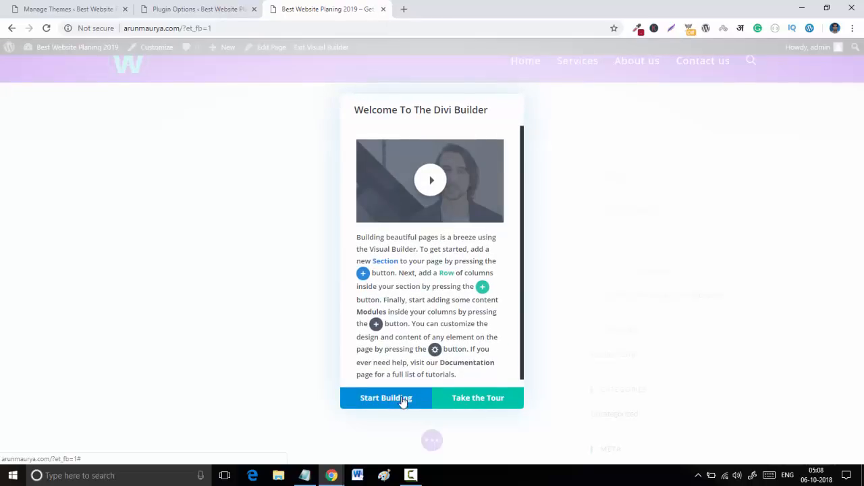
Step: Choose Start Building in the Divi Builder welcome window and open the list of all pages in the admin tab
left_click(378, 403)
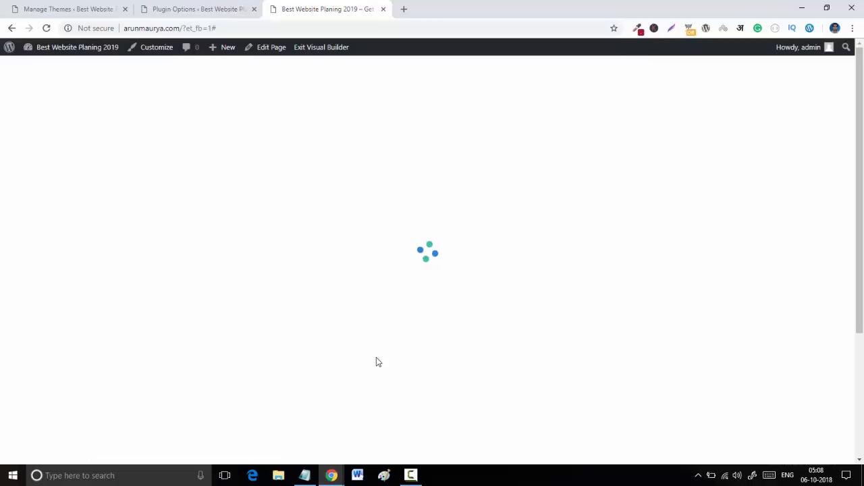
left_click(192, 8)
mouse_move(30, 133)
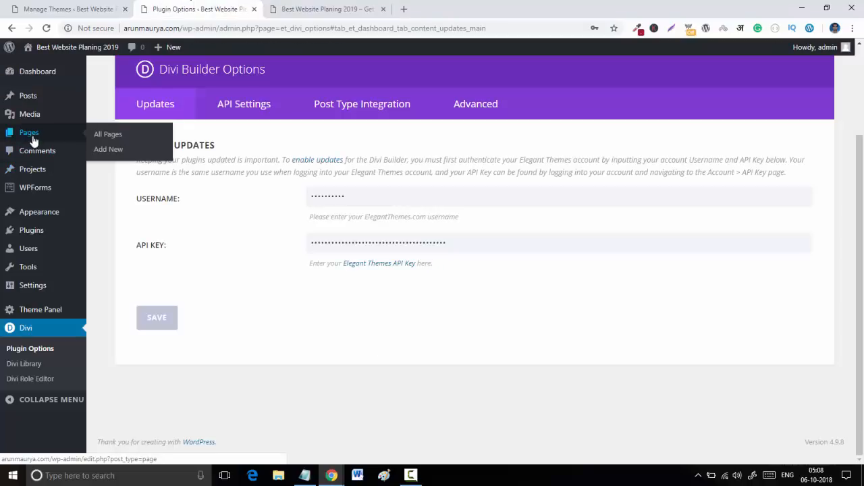
left_click(113, 140)
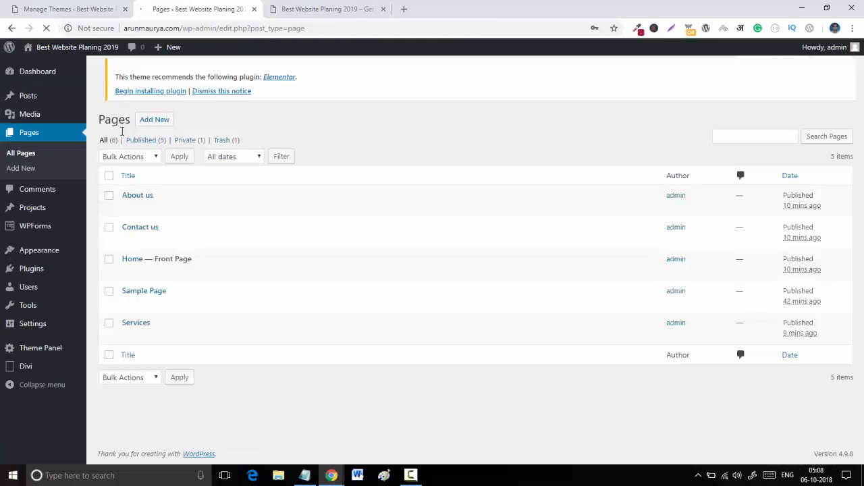
Step: Start the homepage from scratch in the Visual Builder and save the page from the builder's settings bar
left_click(337, 9)
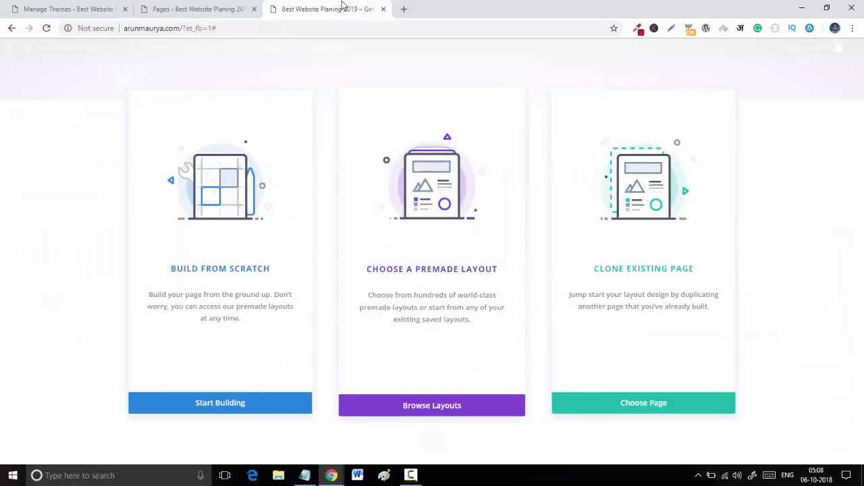
left_click(262, 409)
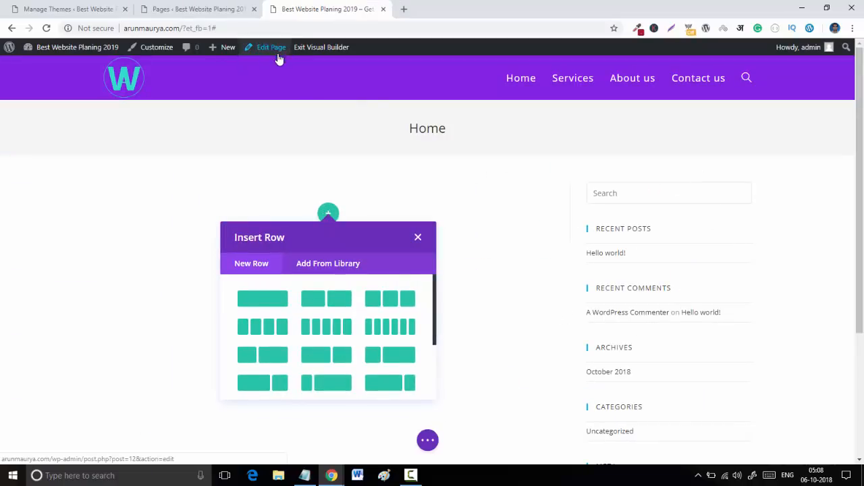
left_click(427, 441)
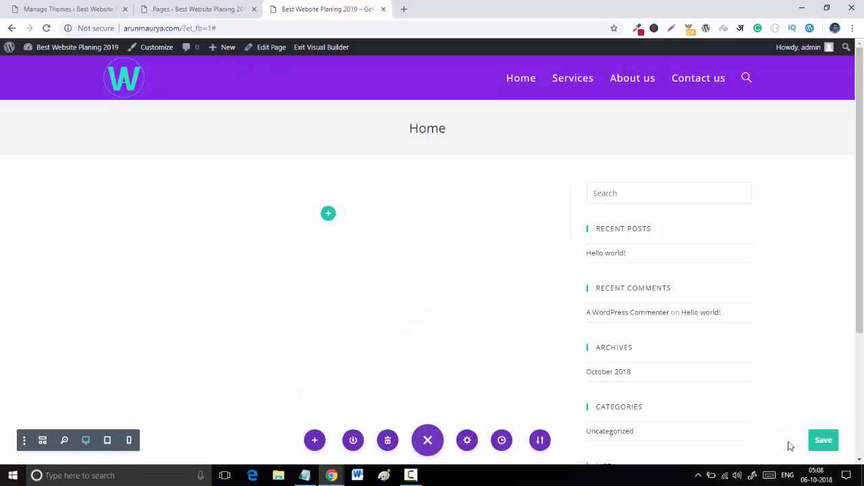
Step: Open the Home page's WordPress edit screen in a new tab, checking the Visual Builder's save while it loads
right_click(268, 49)
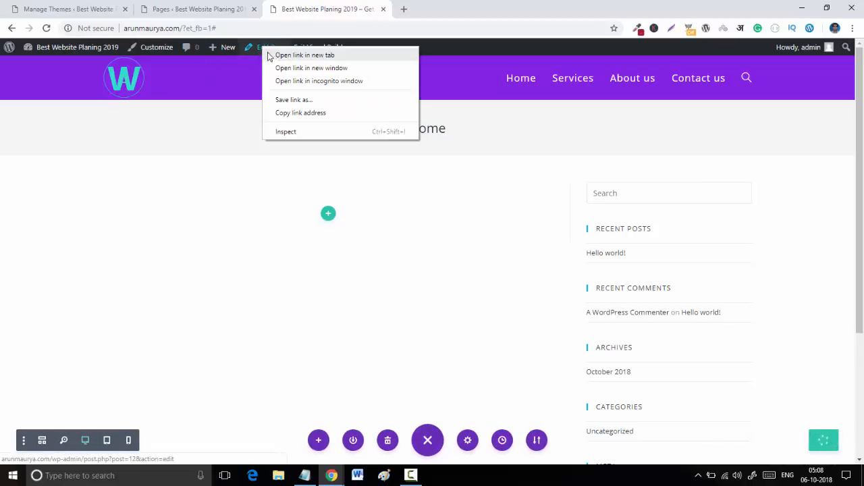
left_click(292, 54)
left_click(459, 6)
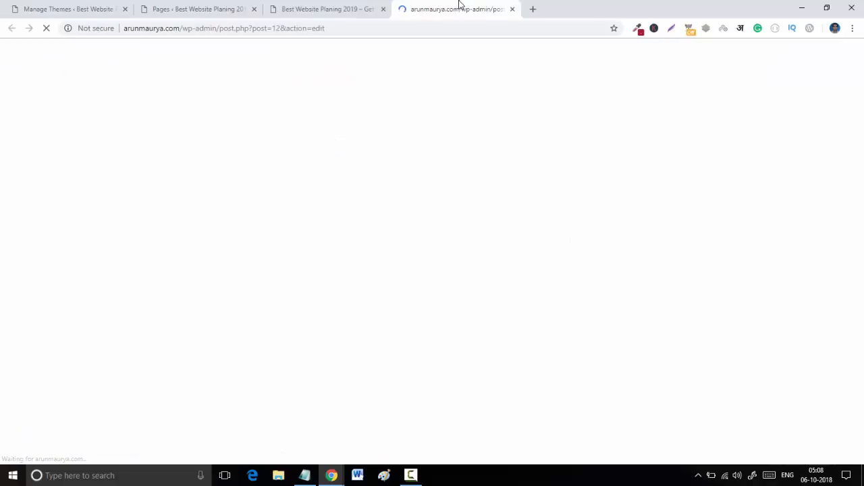
left_click(341, 5)
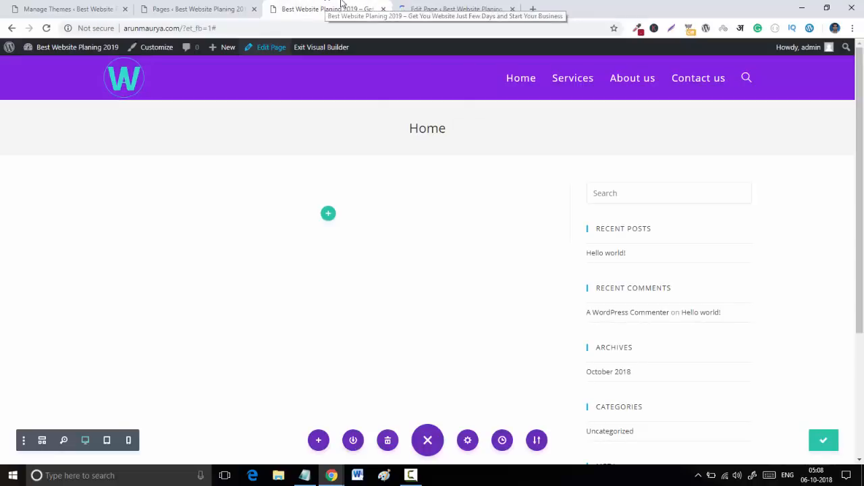
left_click(444, 6)
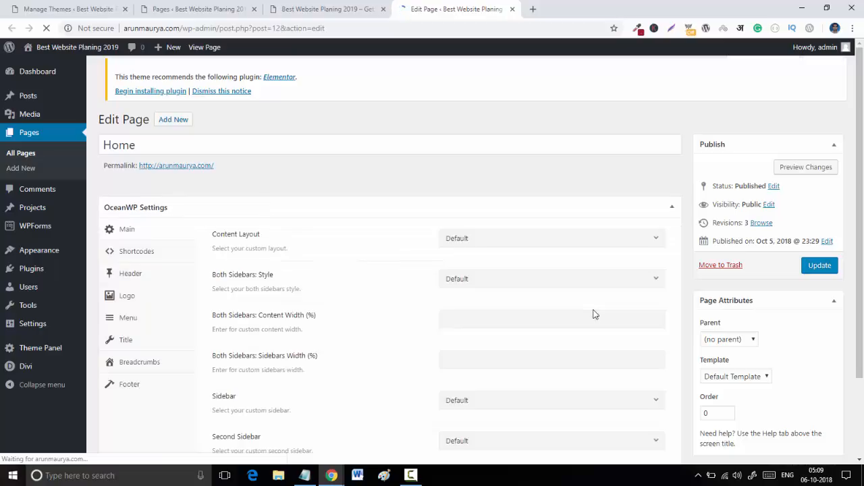
Step: Set the Home page's content layout to 100% Full Width, and move the collapsed OceanWP Settings box below The Divi Builder
scroll(595, 315, "down", 1)
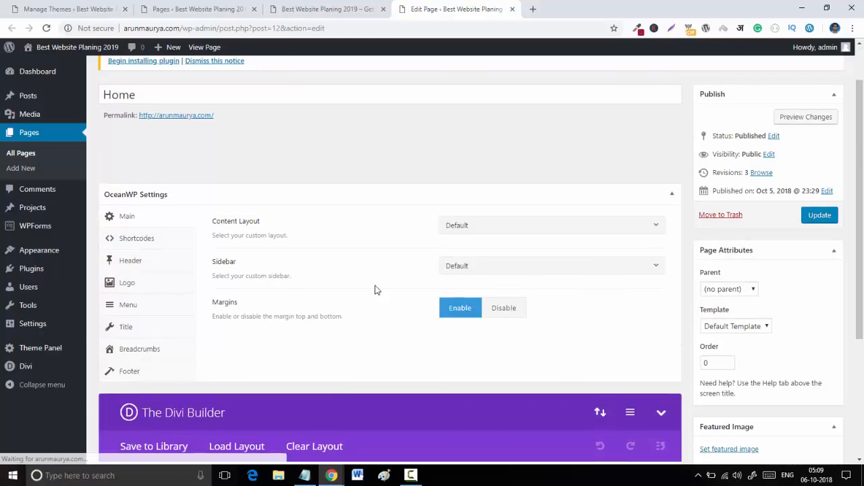
scroll(376, 289, "down", 3)
scroll(376, 289, "up", 3)
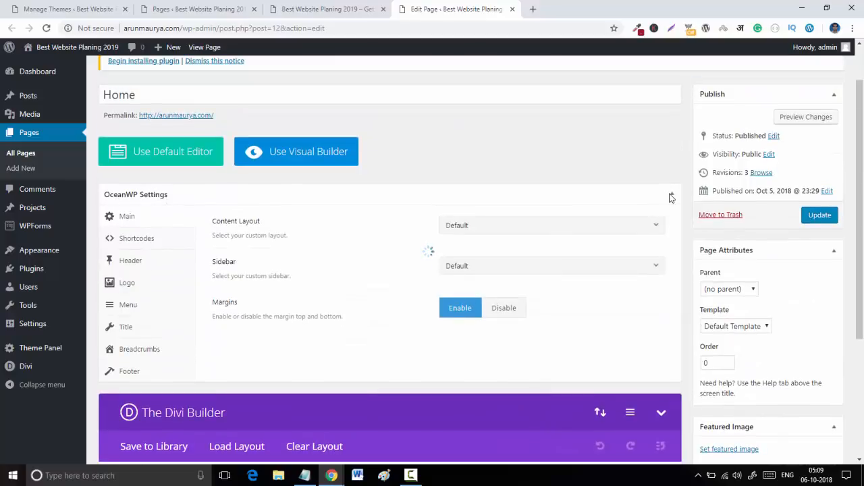
left_click(600, 235)
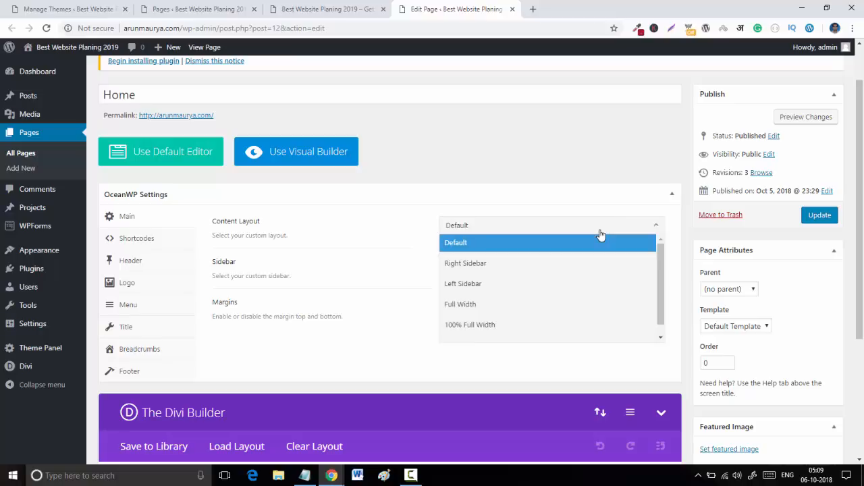
left_click(487, 324)
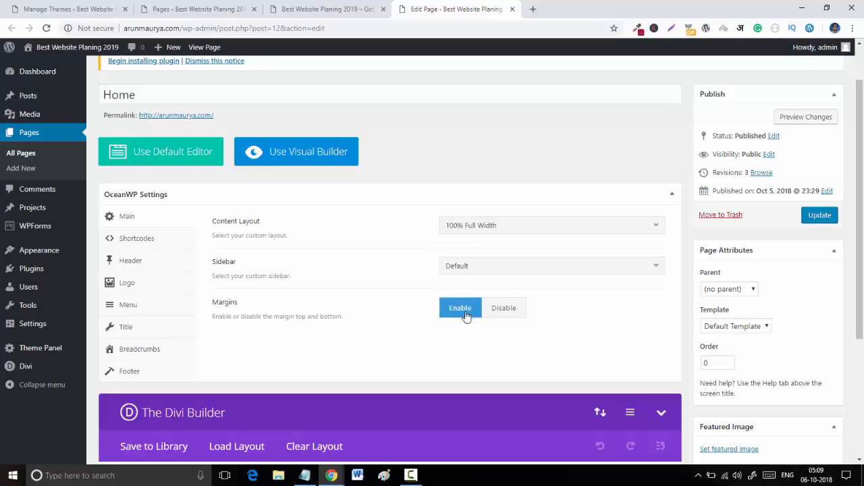
left_click(672, 196)
left_click_drag(324, 192, 318, 418)
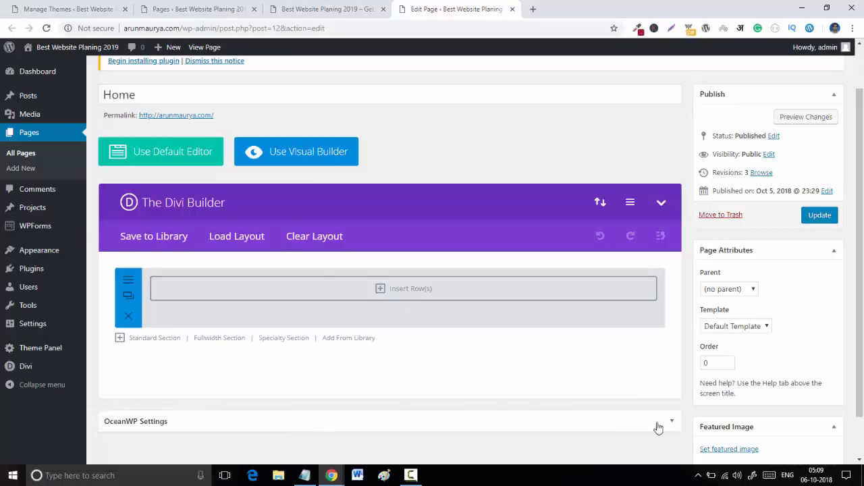
Step: Try the OceanWP Settings box beneath the Publish box, expand it to check its options, and return it collapsed below The Divi Builder
left_click_drag(630, 421, 800, 244)
left_click(832, 253)
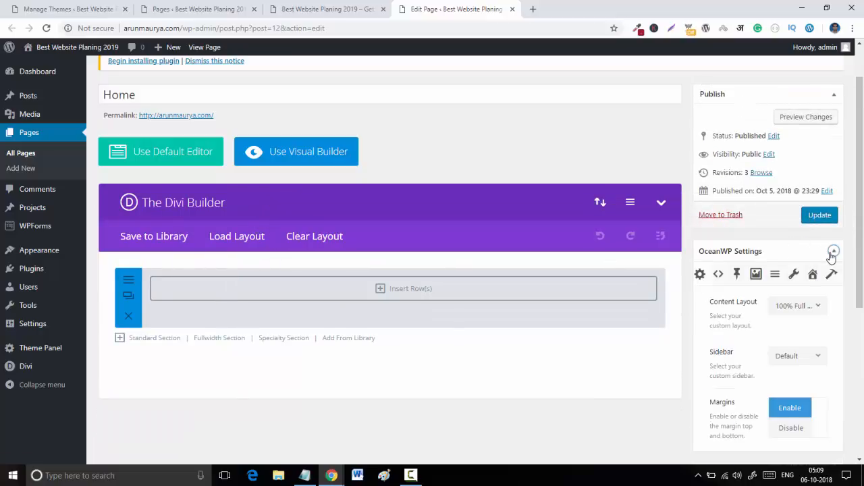
scroll(831, 254, "down", 2)
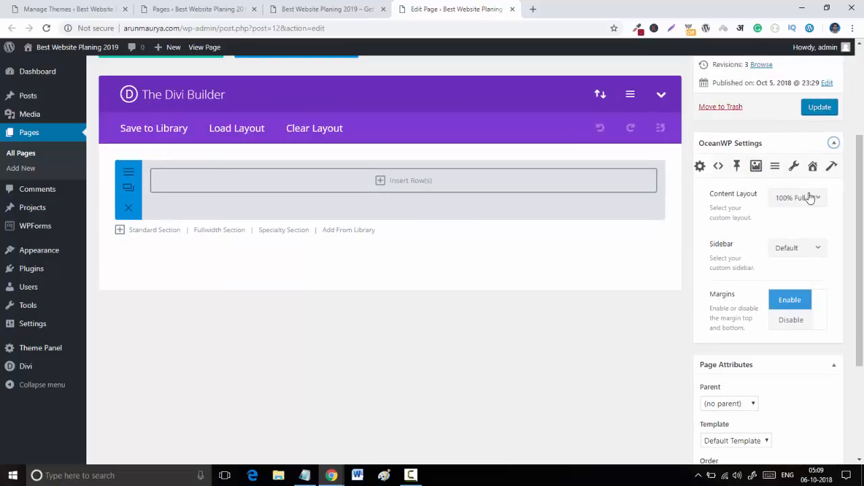
left_click(834, 143)
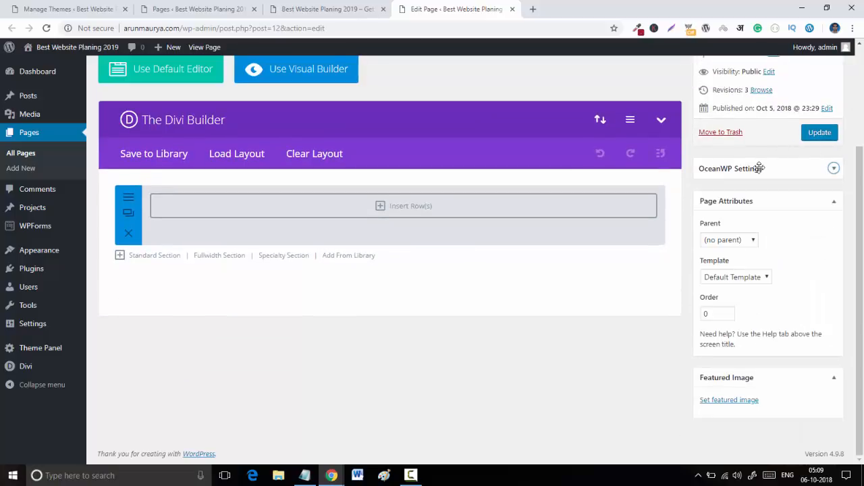
left_click_drag(759, 169, 346, 374)
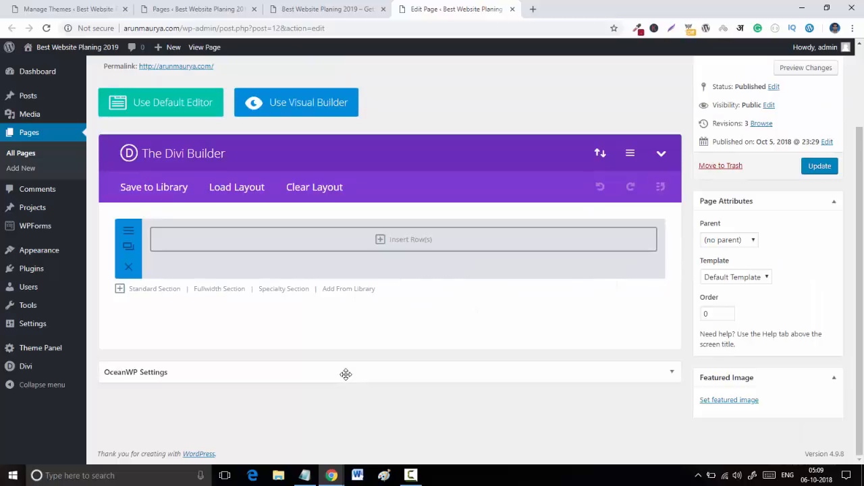
Step: Expand the OceanWP Settings box and examine the Shortcodes, Header, Logo, Menu, Title, Breadcrumbs and Footer options, returning to Main
left_click(671, 373)
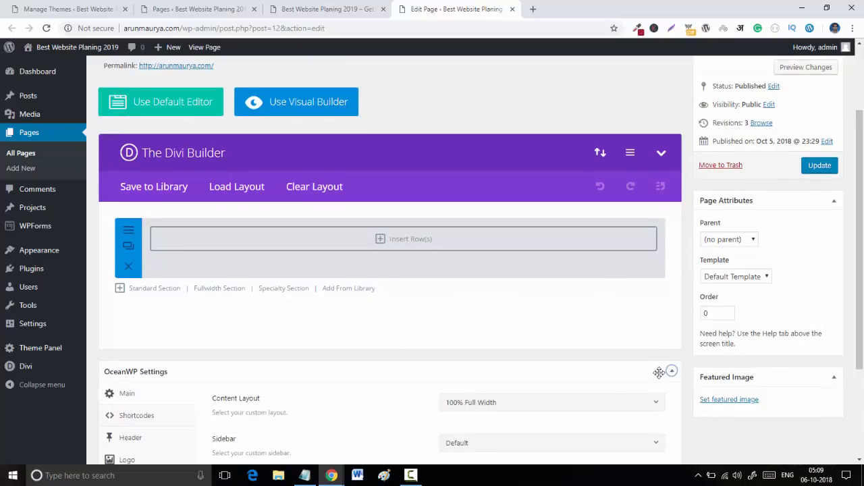
scroll(515, 331, "down", 2)
left_click(148, 275)
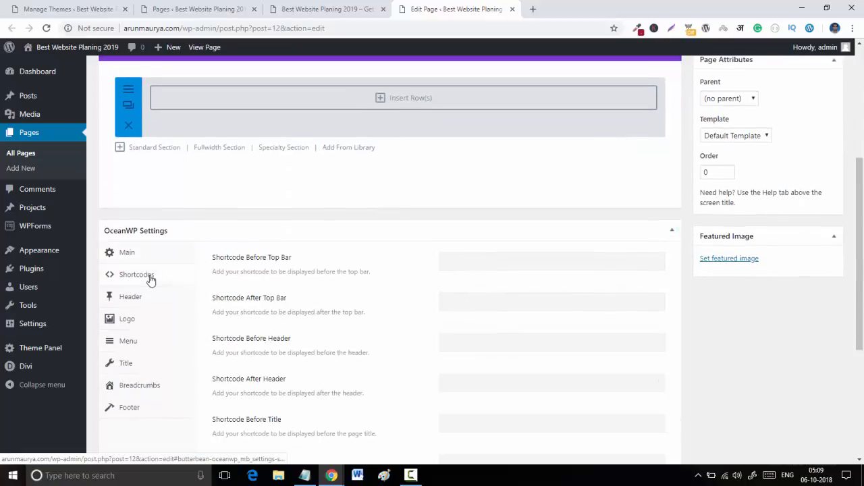
left_click(139, 302)
left_click(136, 323)
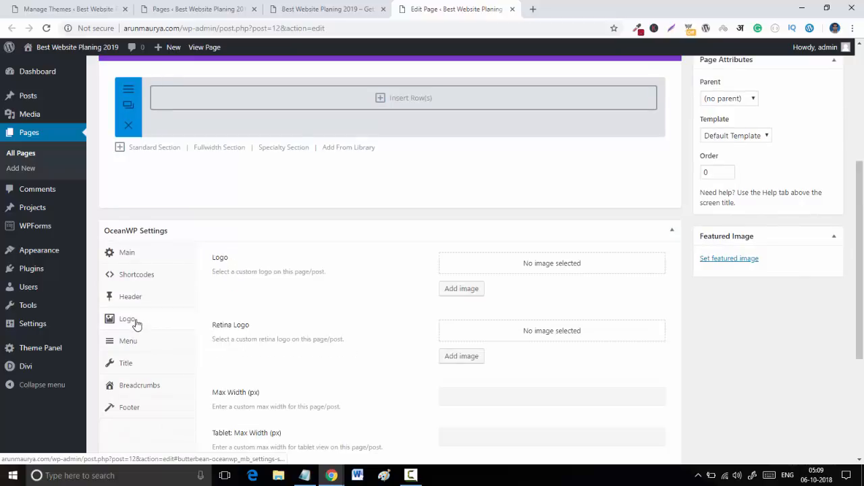
left_click(138, 349)
left_click(139, 364)
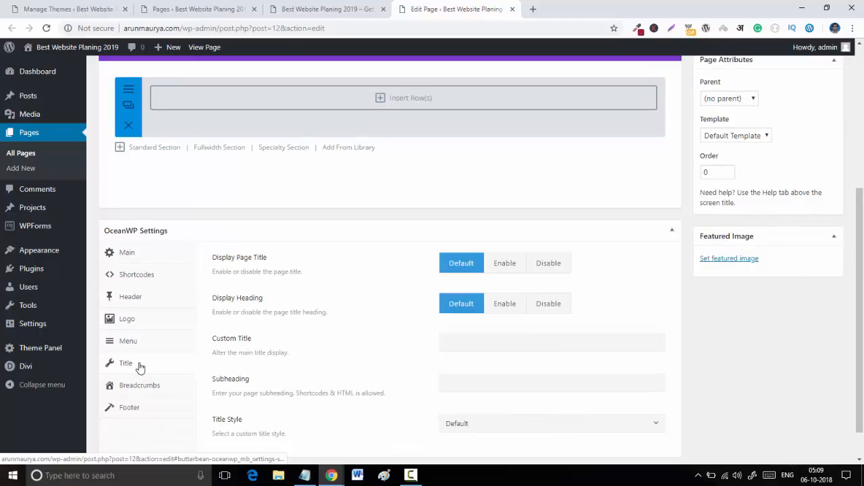
left_click(140, 388)
left_click(141, 407)
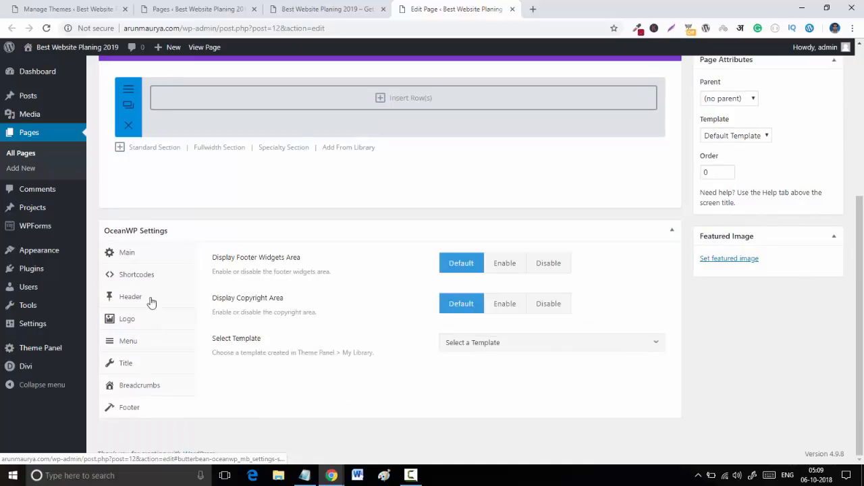
left_click(154, 254)
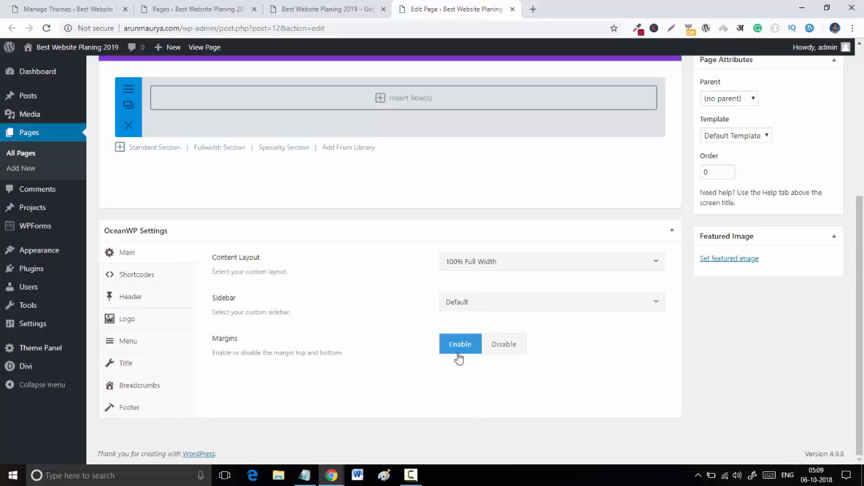
Step: Update the Home page and open its permalink in a new tab to view the live page
scroll(628, 321, "up", 5)
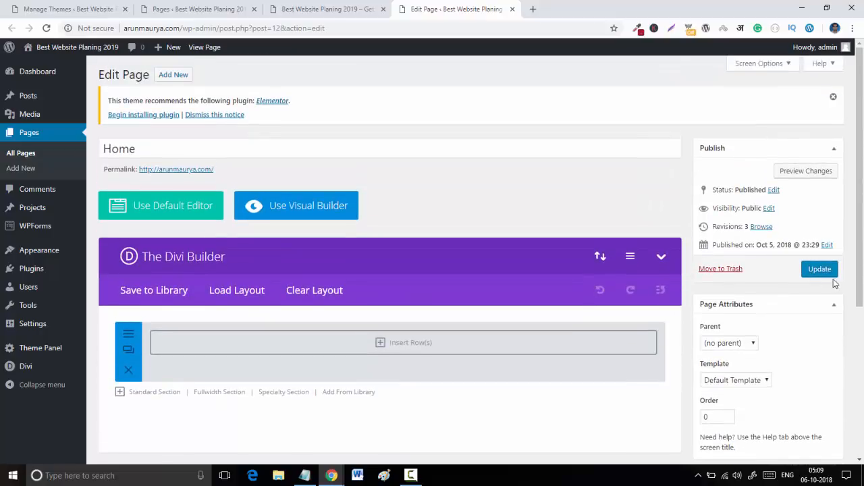
left_click(829, 274)
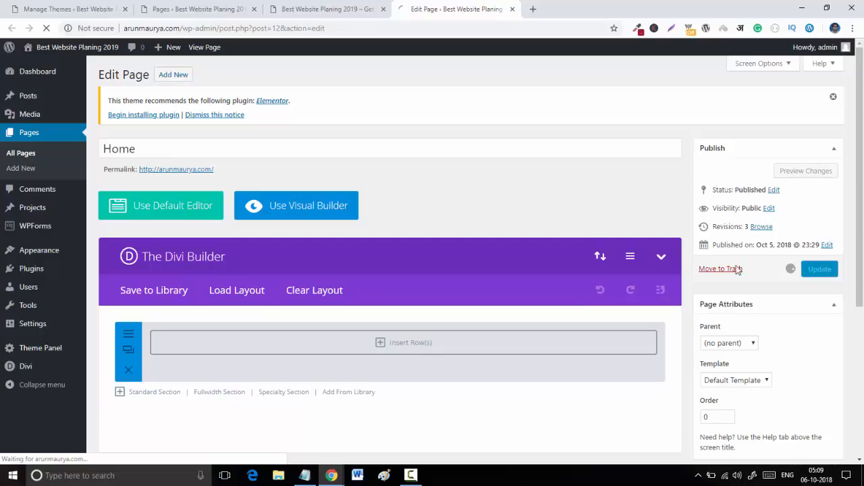
right_click(186, 171)
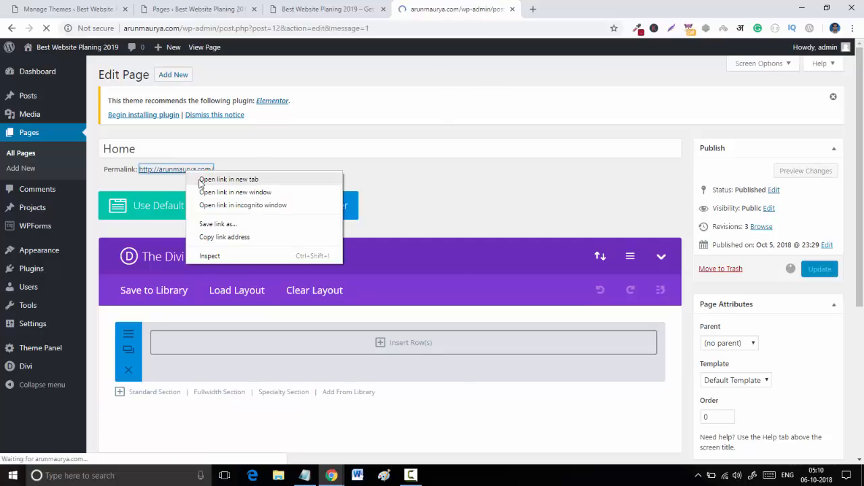
left_click(207, 176)
left_click(613, 7)
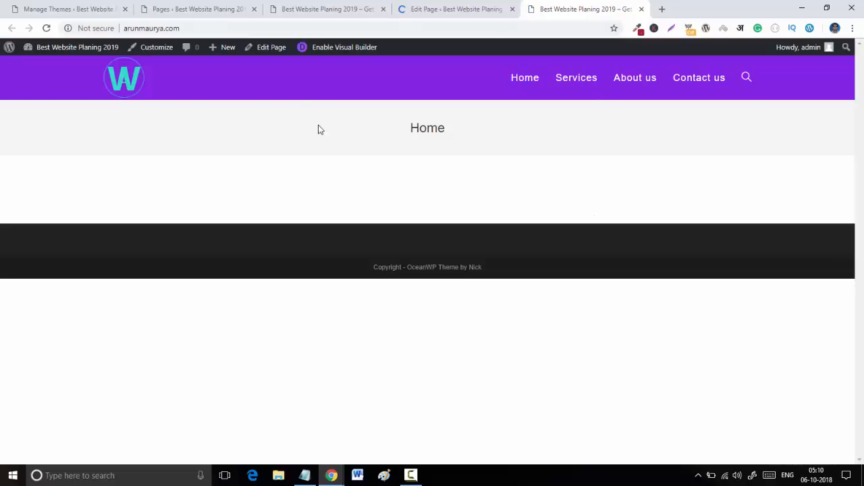
Step: Compare the live homepage with the earlier Visual Builder tab and enable the Visual Builder on the newly opened homepage
left_click(345, 10)
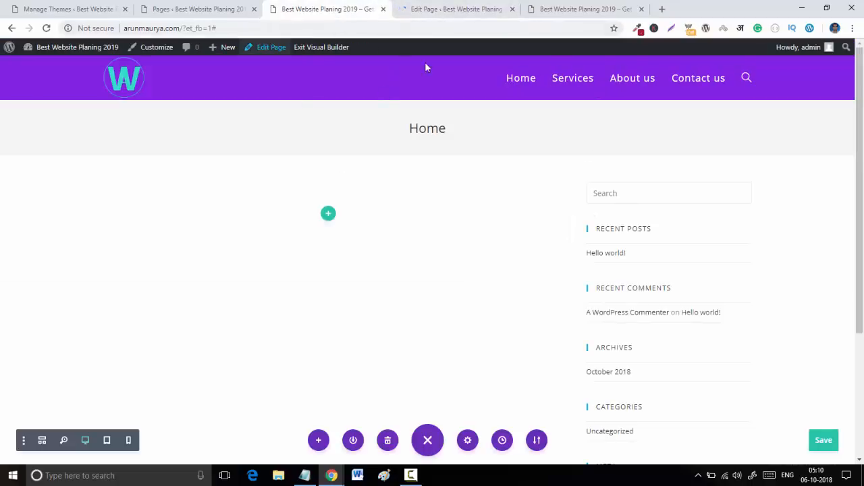
left_click(567, 9)
left_click(352, 50)
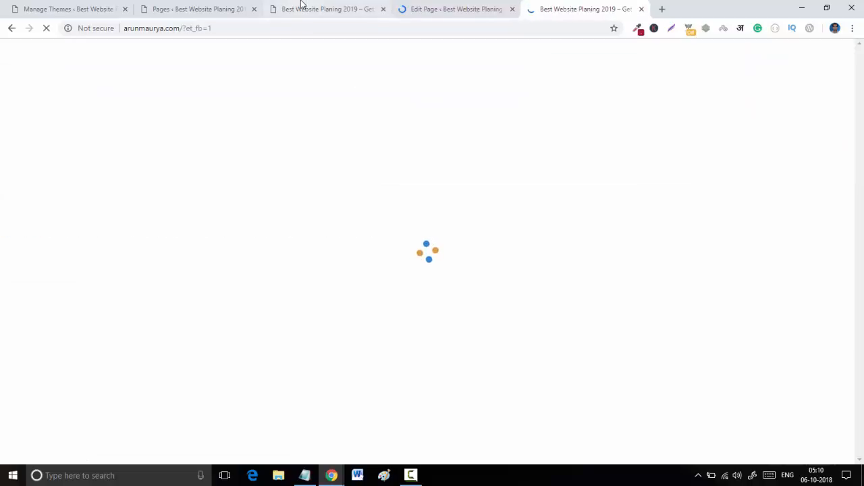
left_click(302, 4)
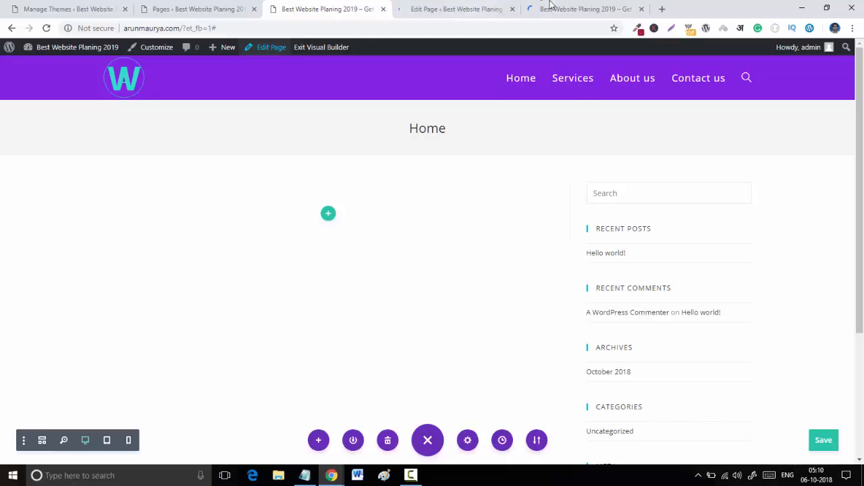
Step: Disable the Home page's top and bottom margins in the OceanWP Settings and update the page
left_click(454, 10)
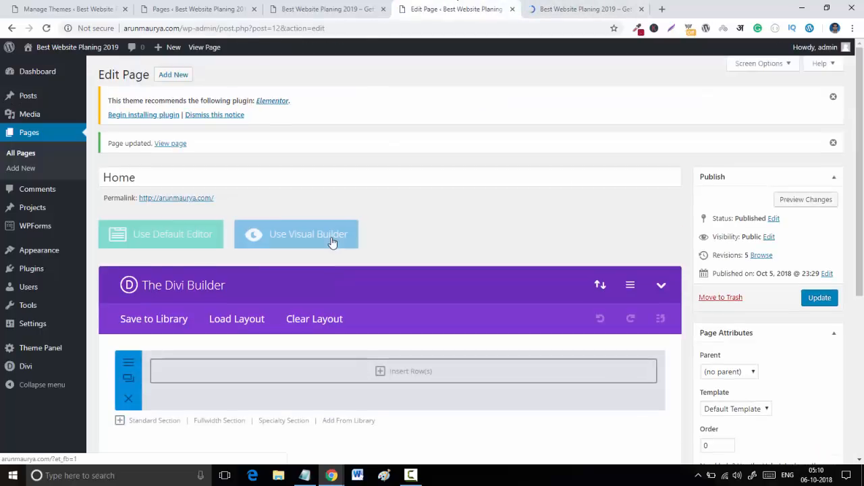
scroll(332, 243, "down", 2)
scroll(416, 270, "down", 3)
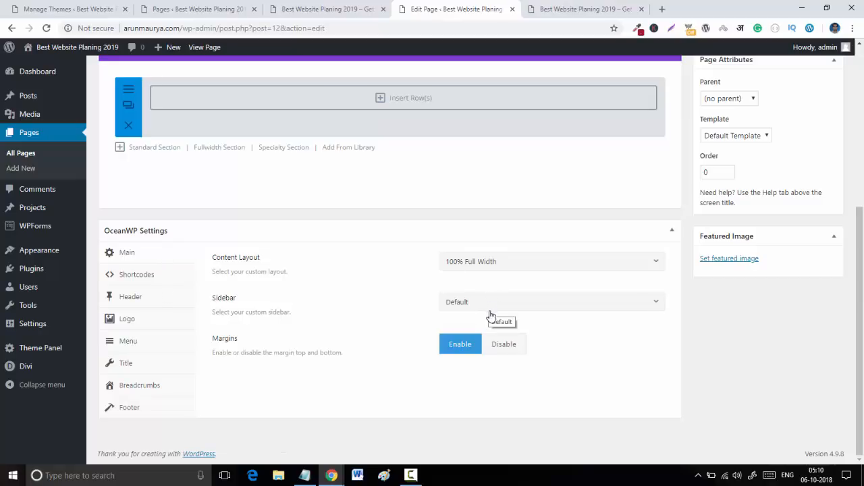
left_click(488, 353)
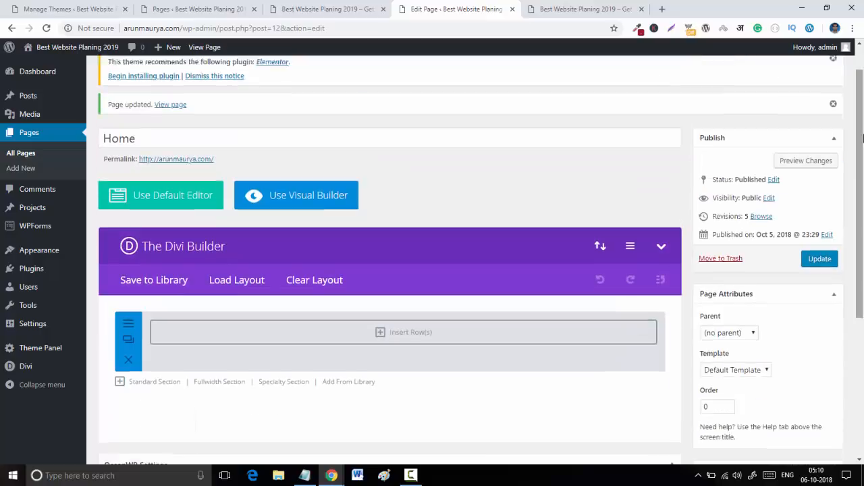
scroll(824, 297, "up", 1)
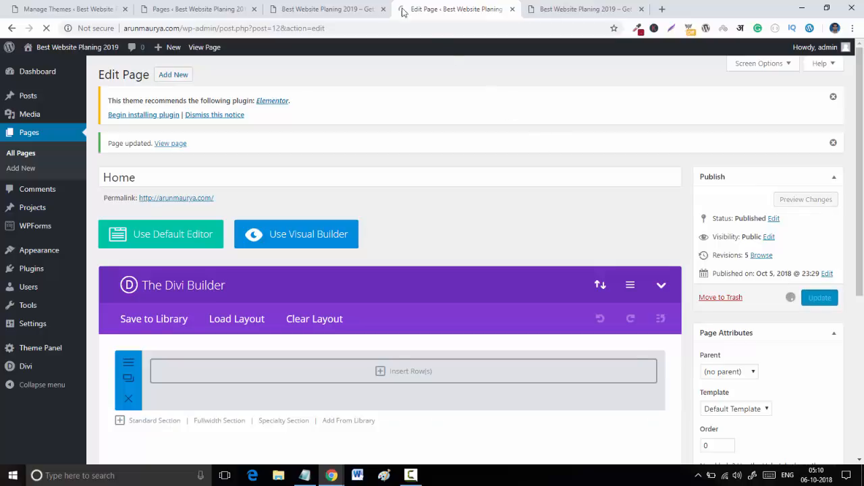
Step: Reload the earlier Visual Builder tab as the plain homepage by removing the ?et_fb=1# part from its address
left_click(373, 5)
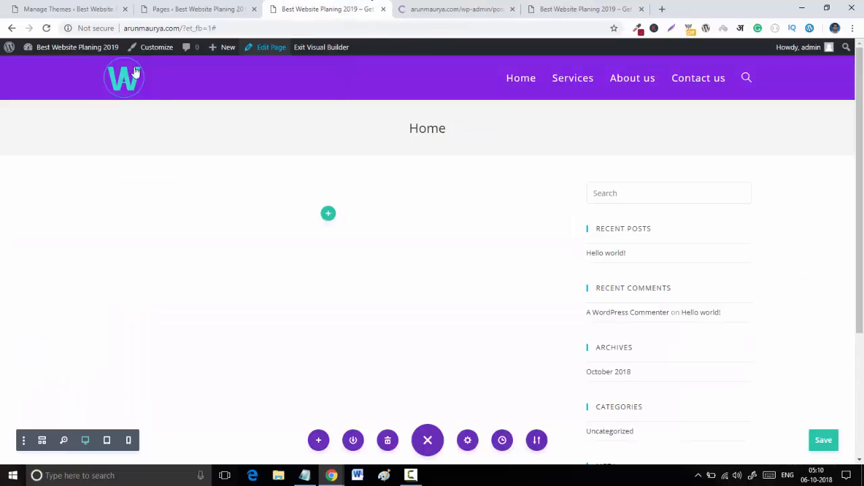
left_click_drag(184, 29, 376, 32)
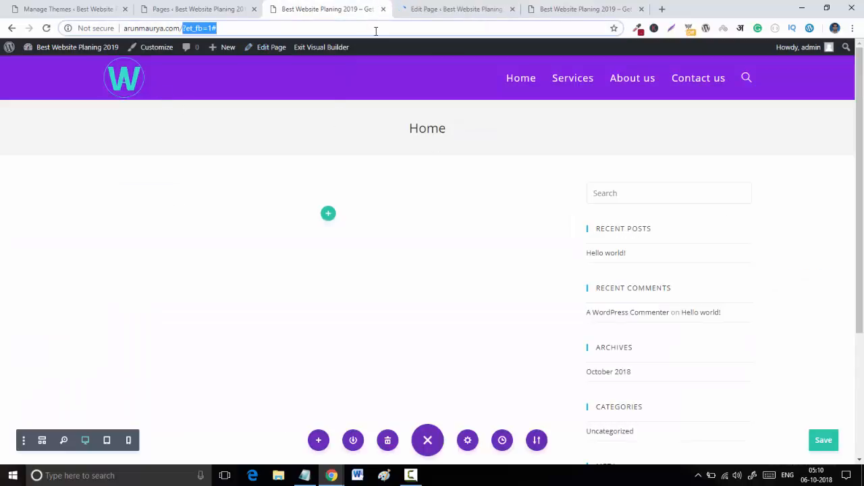
key("BackSpace")
key("Return")
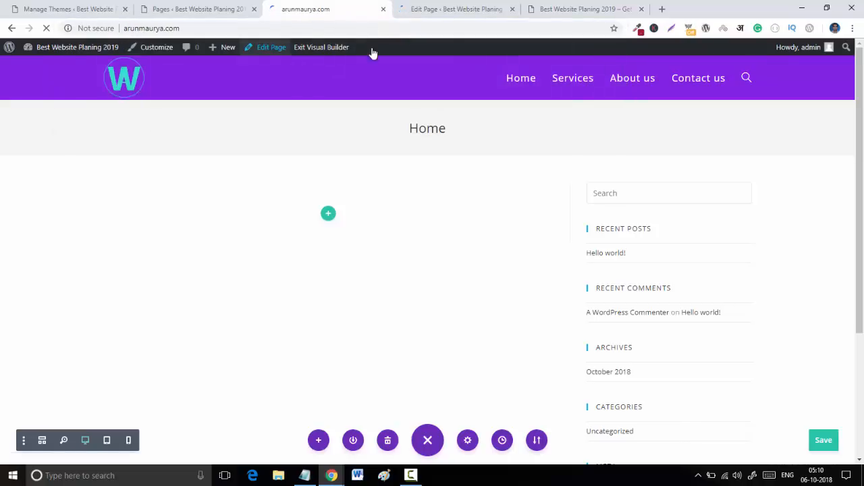
left_click(218, 8)
left_click(332, 8)
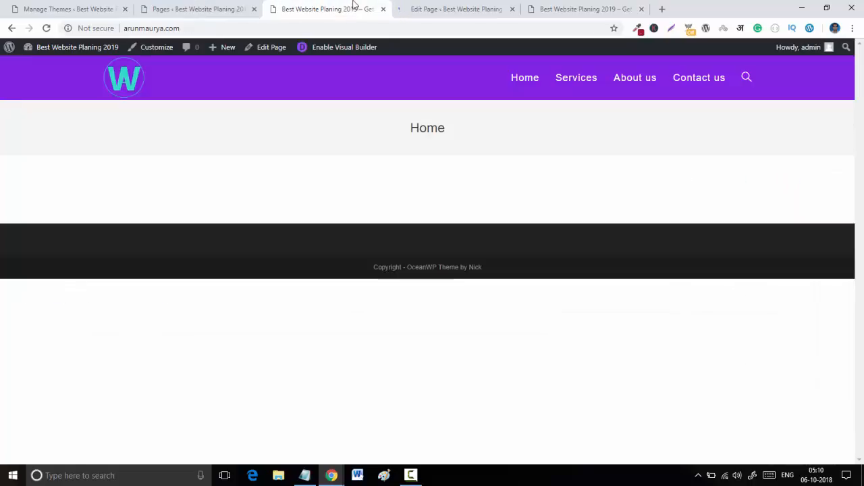
Step: Start building the homepage from scratch in the Visual Builder, dismiss the row insertion dialog, and open the layout library
left_click(458, 8)
left_click(566, 5)
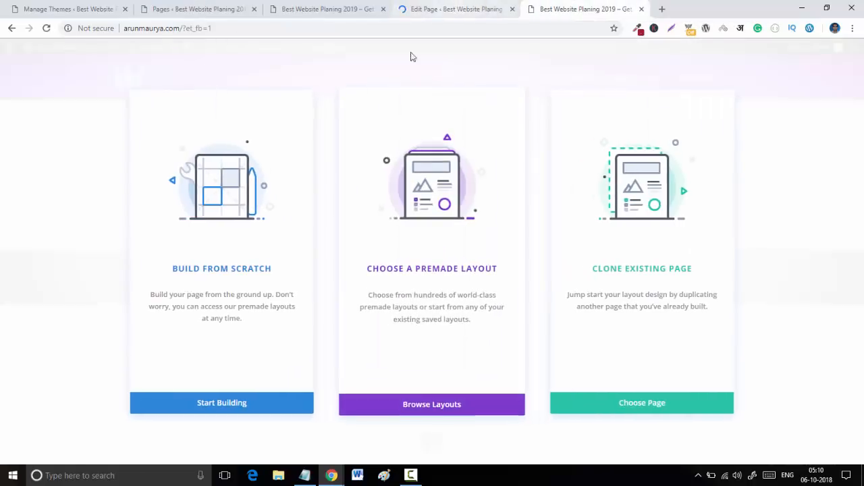
left_click(246, 408)
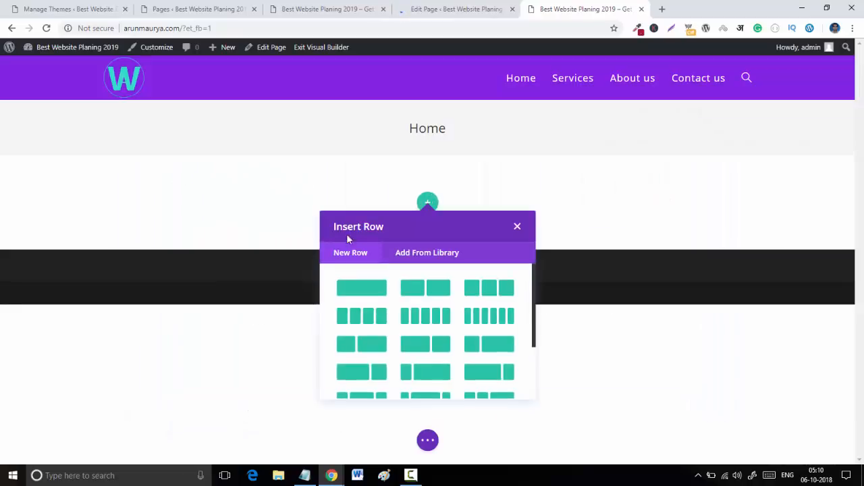
left_click(517, 228)
left_click(428, 442)
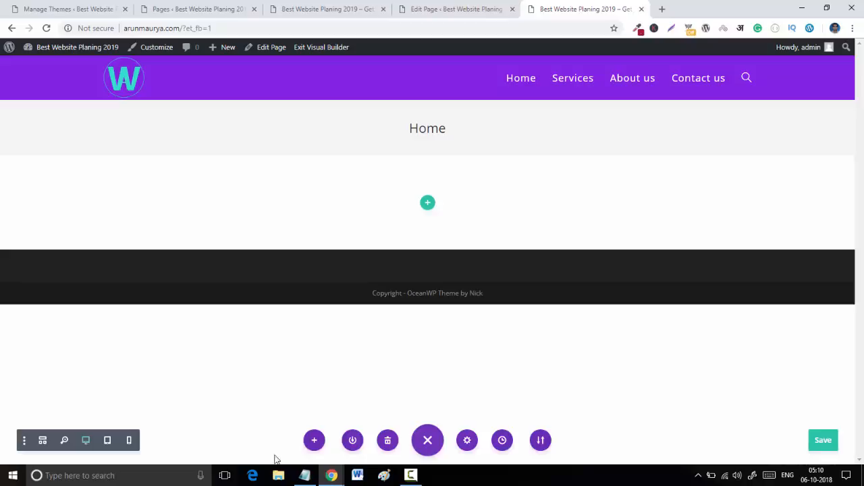
left_click(318, 440)
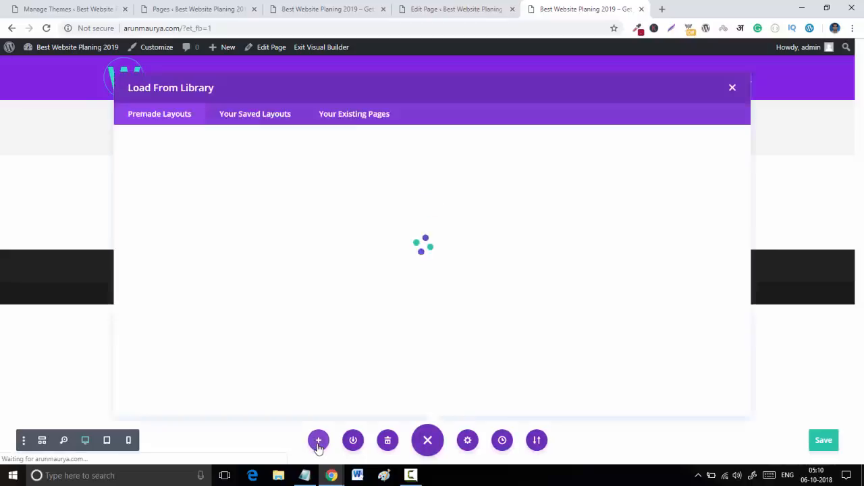
Step: Return to the Home page's edit screen and examine the OceanWP Header options, including the header styles, and the Menu options
left_click(445, 6)
scroll(322, 256, "down", 3)
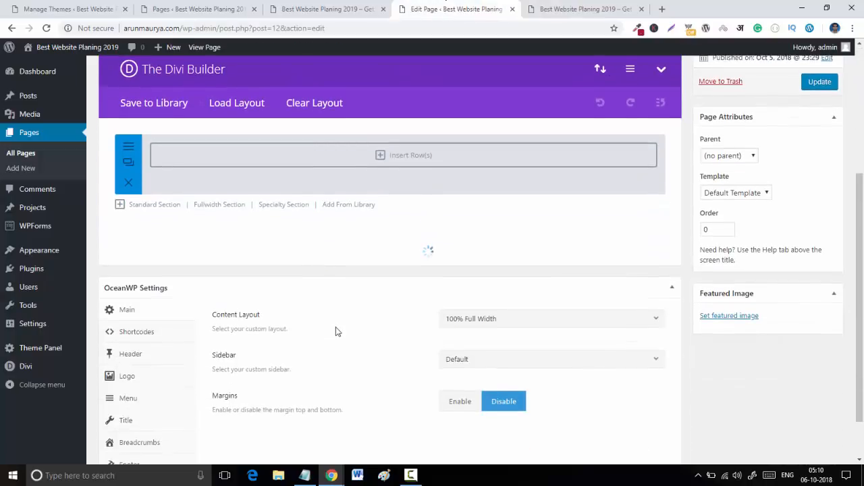
scroll(335, 327, "down", 1)
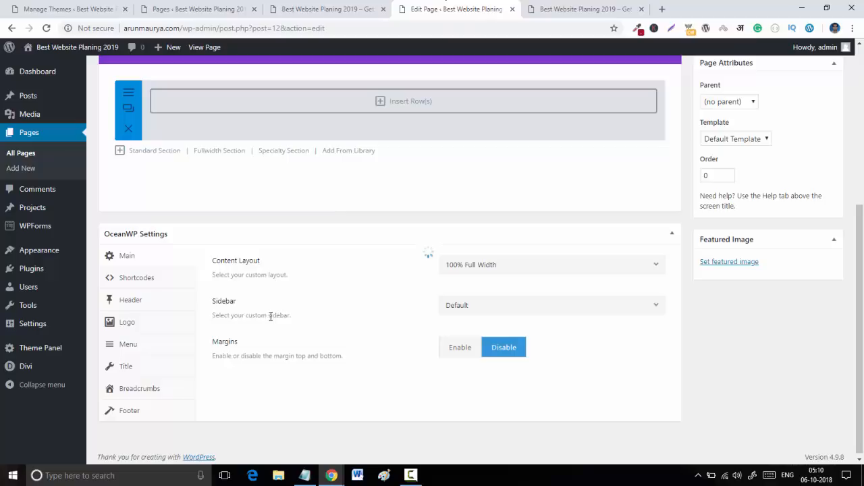
left_click(138, 305)
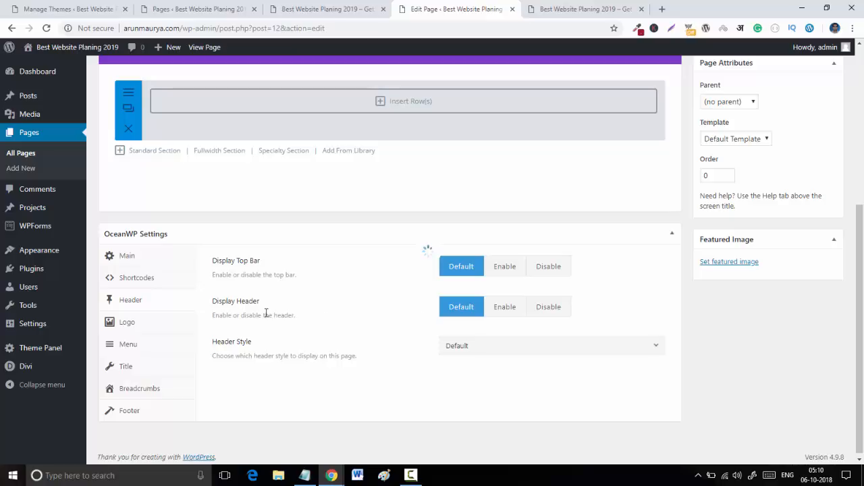
left_click_drag(231, 262, 251, 262)
left_click_drag(228, 303, 255, 303)
left_click(462, 353)
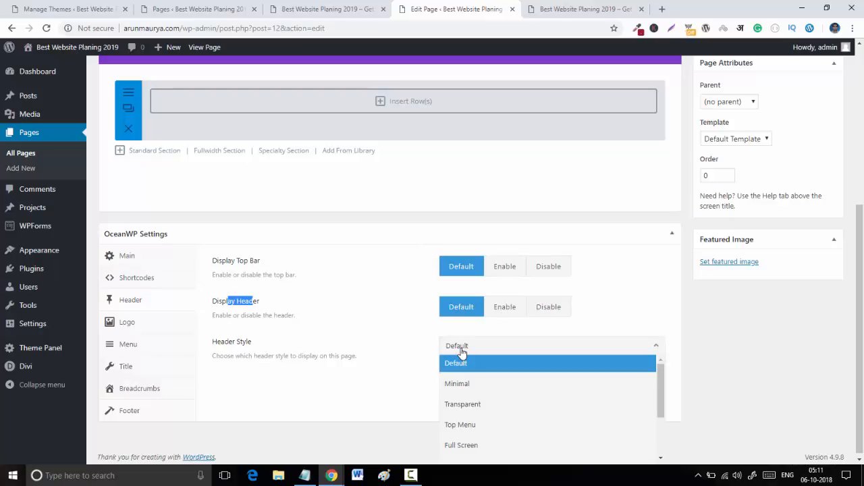
left_click(461, 352)
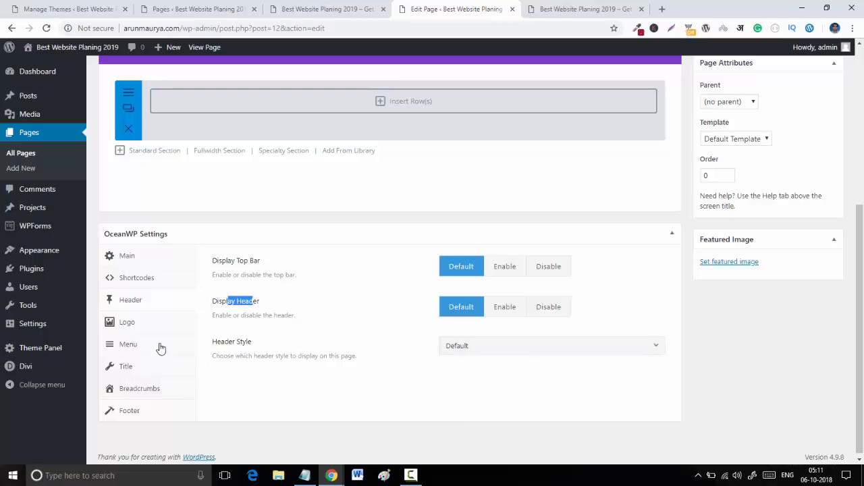
left_click(139, 338)
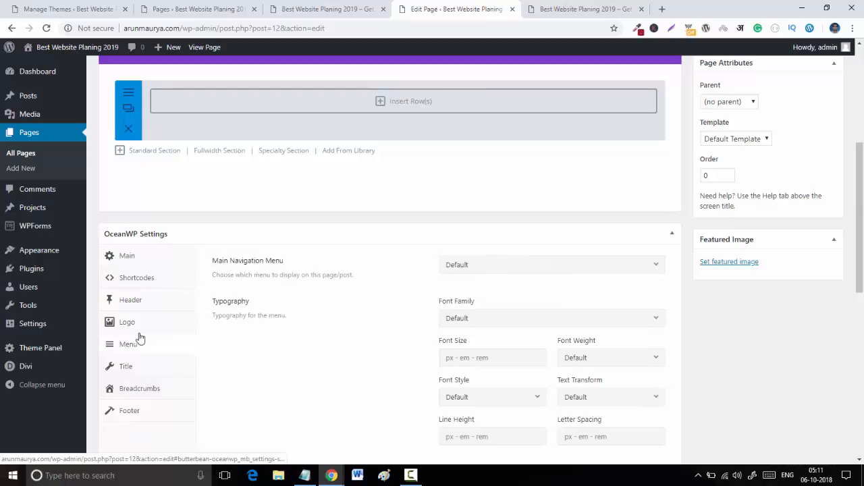
scroll(135, 346, "down", 2)
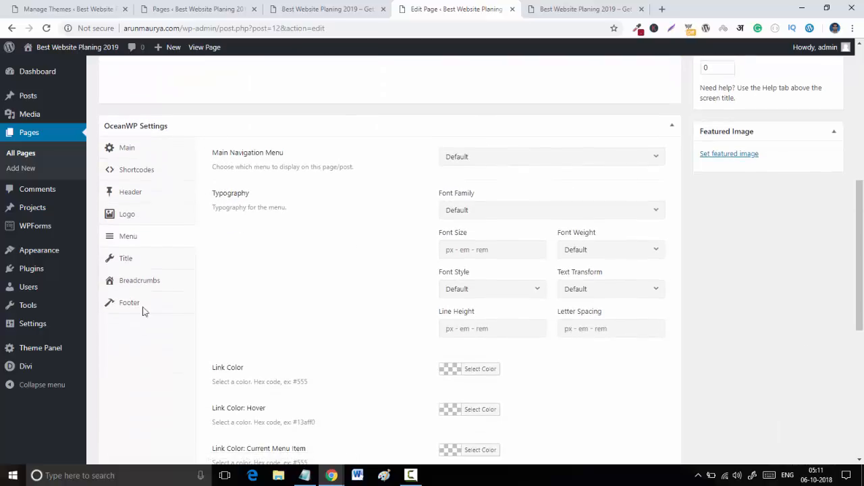
Step: Disable the Home page's Display Page Title option in the OceanWP title settings and update the page
left_click(128, 259)
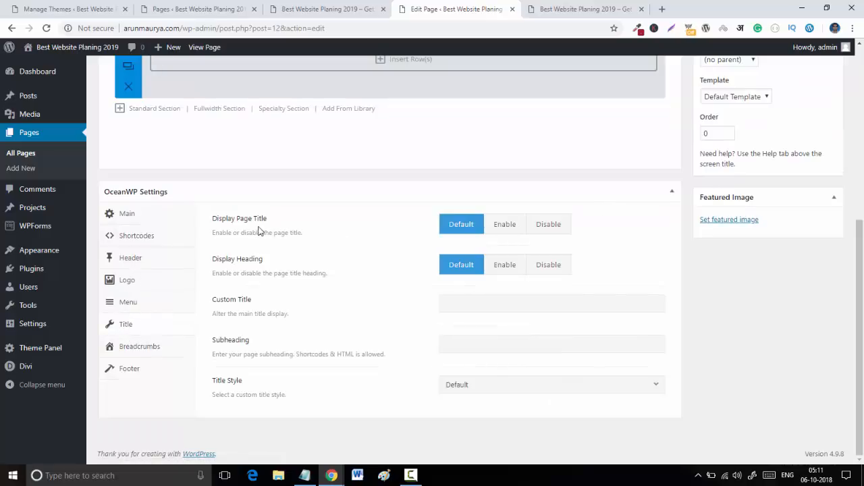
left_click(564, 229)
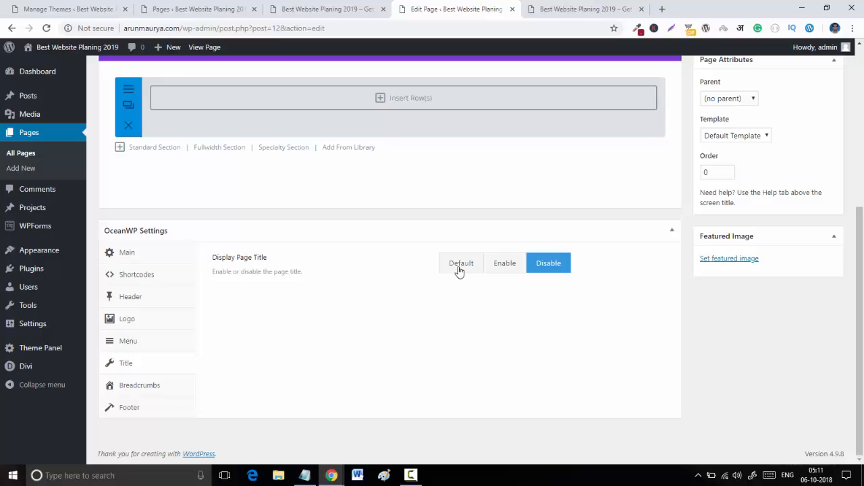
scroll(815, 270, "up", 3)
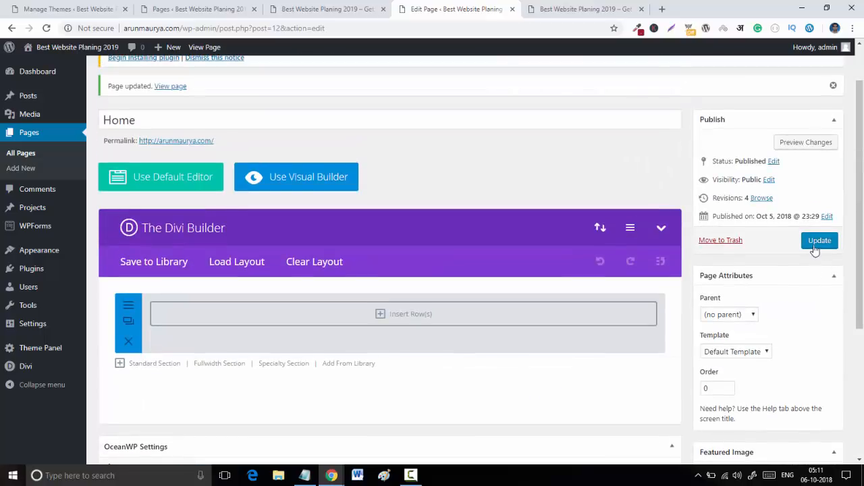
left_click(815, 241)
Step: Browse the premade layout packs in the Visual Builder's library and apply the Web Freelancer Landing Page layout to the homepage
left_click(559, 8)
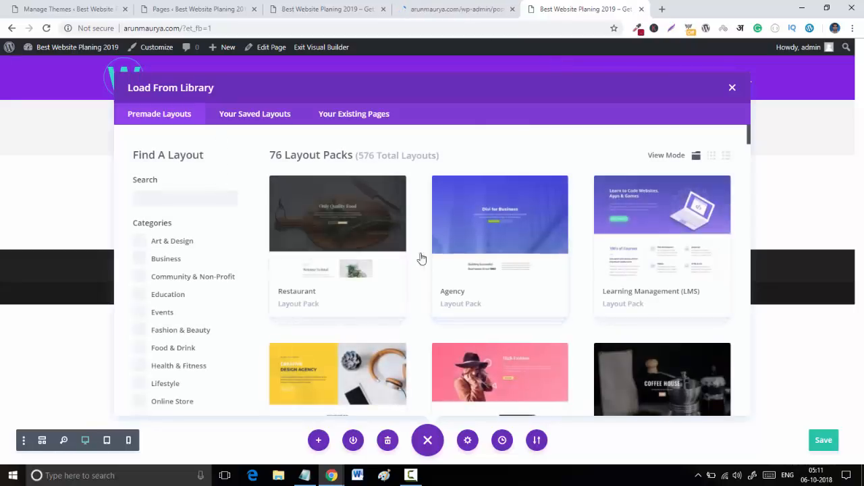
scroll(422, 260, "down", 15)
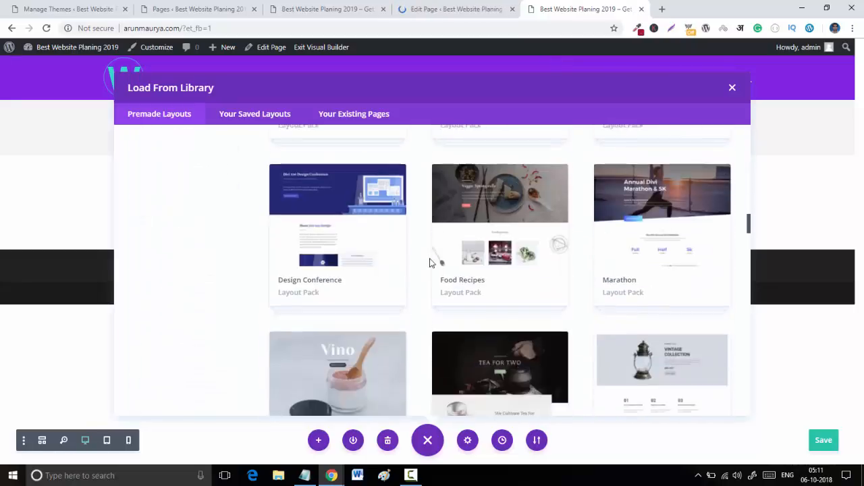
scroll(430, 263, "down", 20)
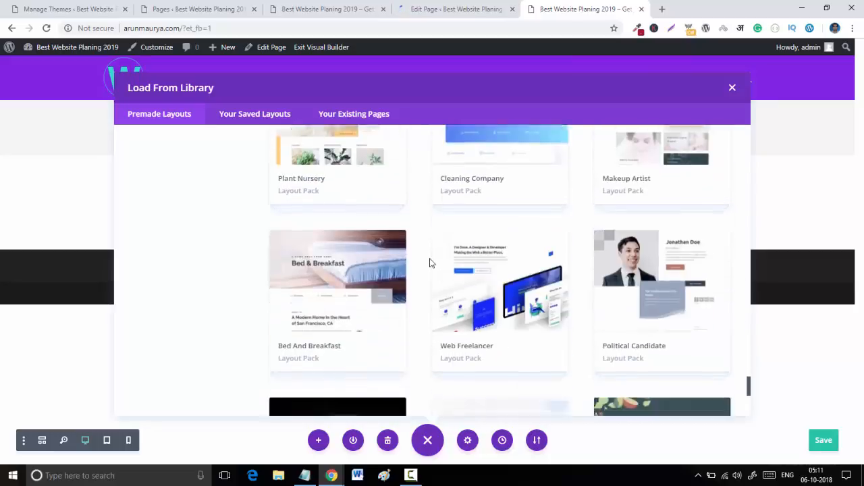
scroll(429, 262, "down", 5)
scroll(431, 262, "up", 2)
scroll(432, 263, "down", 2)
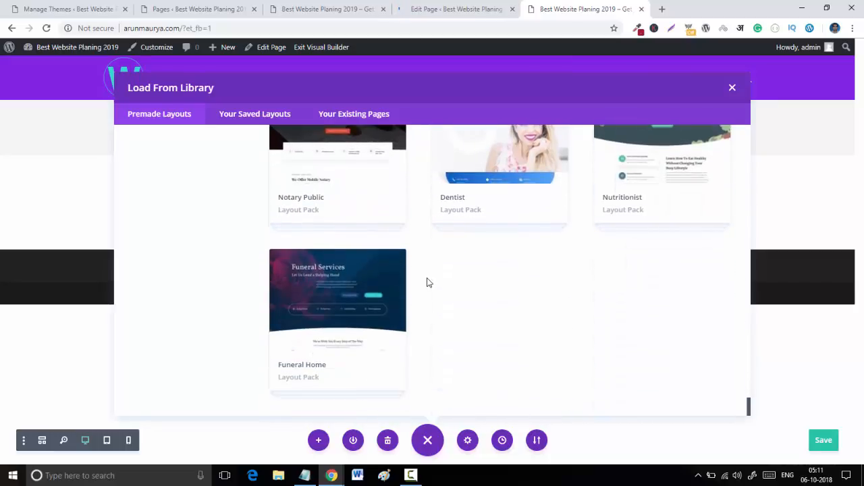
scroll(427, 283, "up", 3)
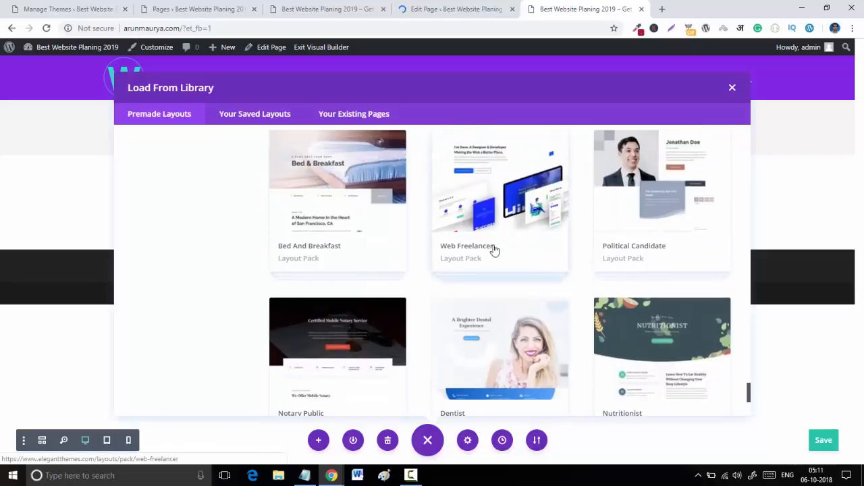
left_click(522, 223)
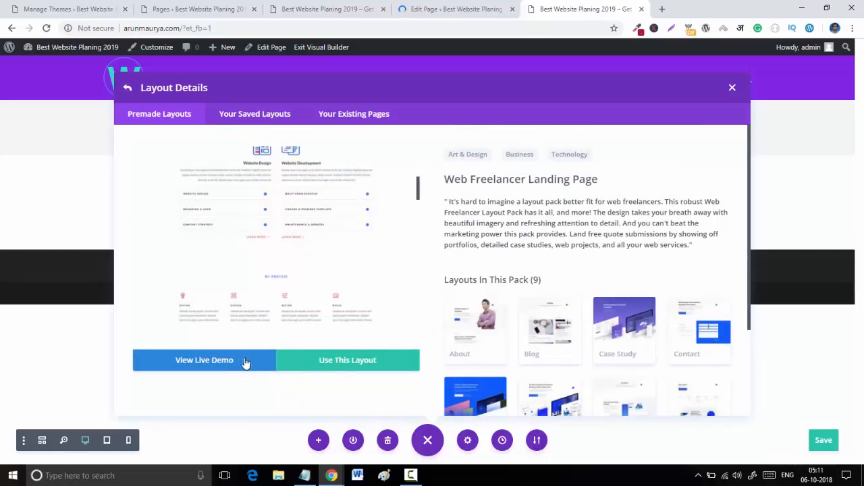
left_click(342, 361)
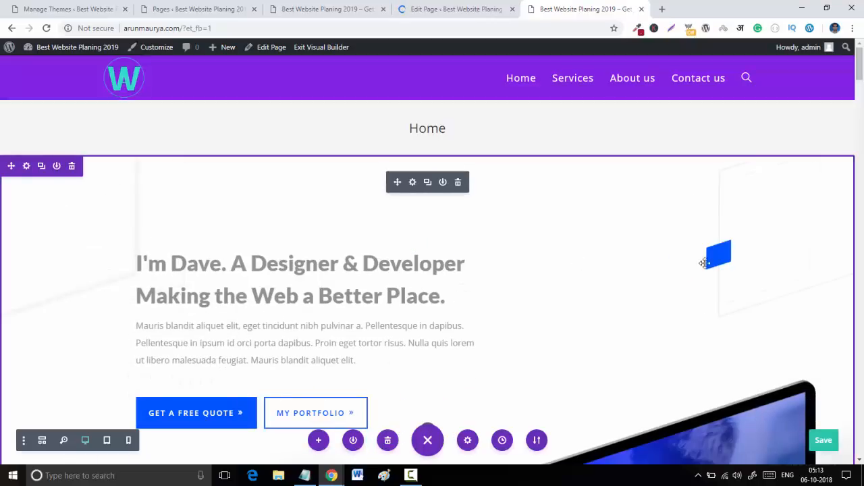
Step: Look over the imported Web Freelancer layout in the Visual Builder and save the homepage
scroll(783, 239, "down", 10)
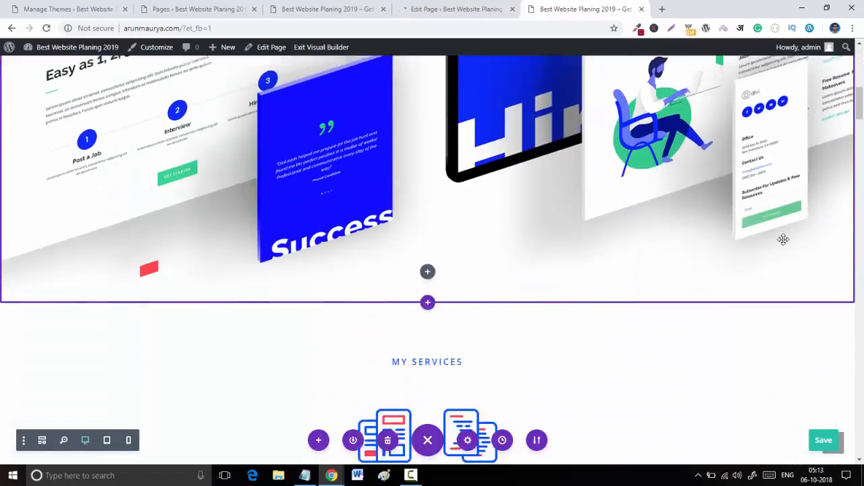
scroll(783, 239, "down", 15)
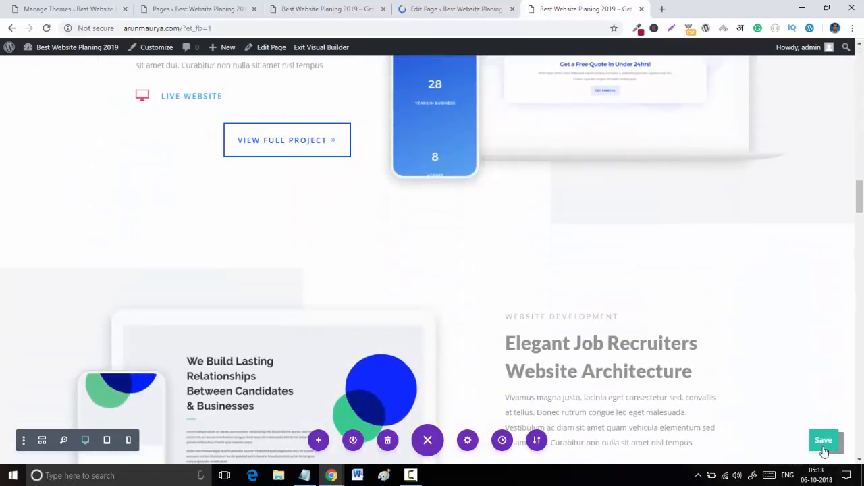
scroll(809, 337, "up", 15)
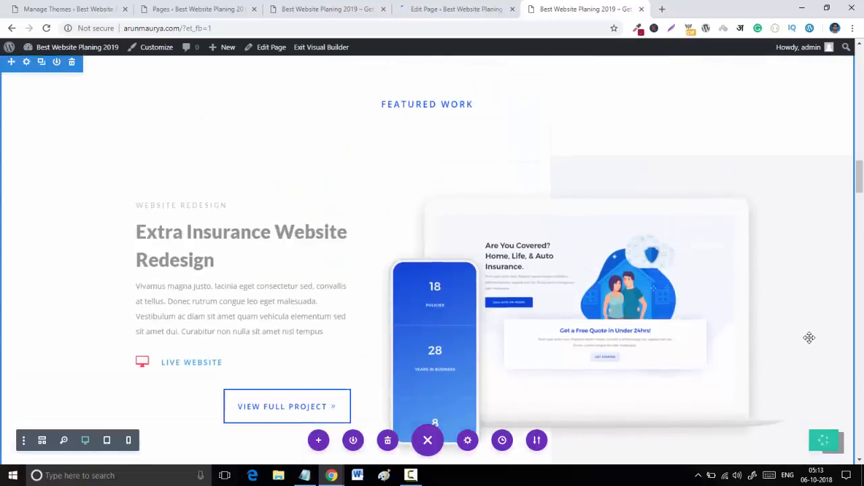
scroll(809, 338, "up", 15)
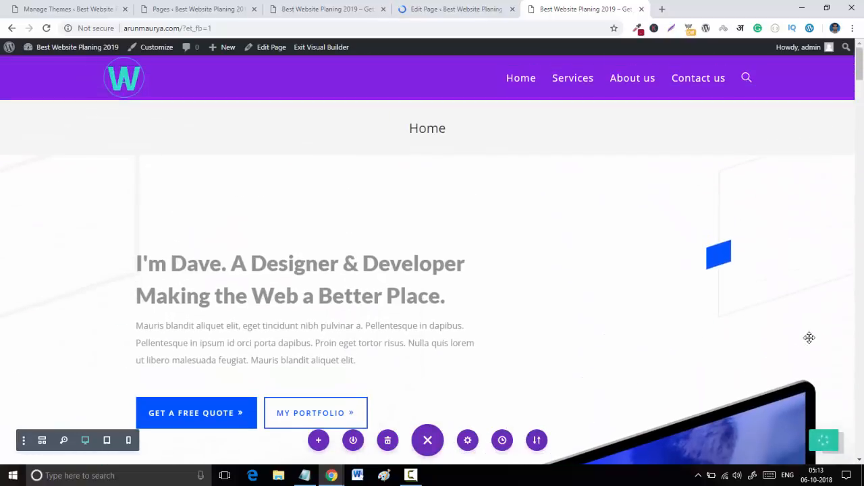
Step: Reload the live homepage through its site logo and place its browser tab beside the Visual Builder tab
left_click(444, 7)
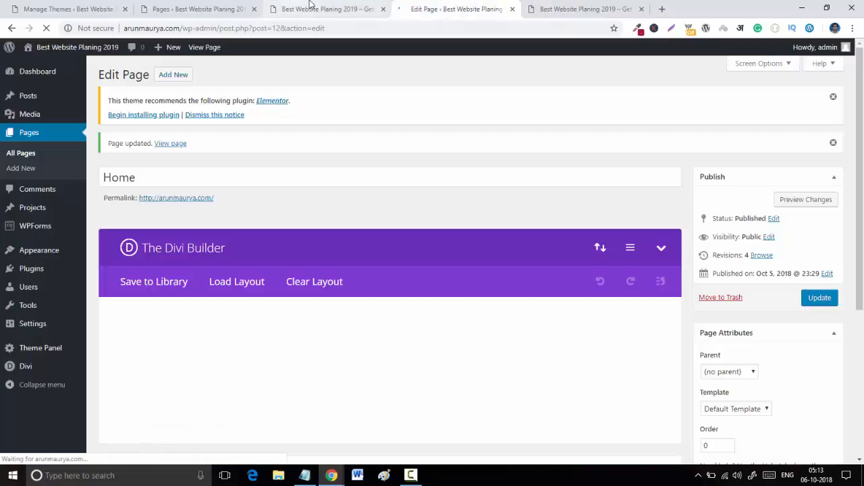
left_click(314, 9)
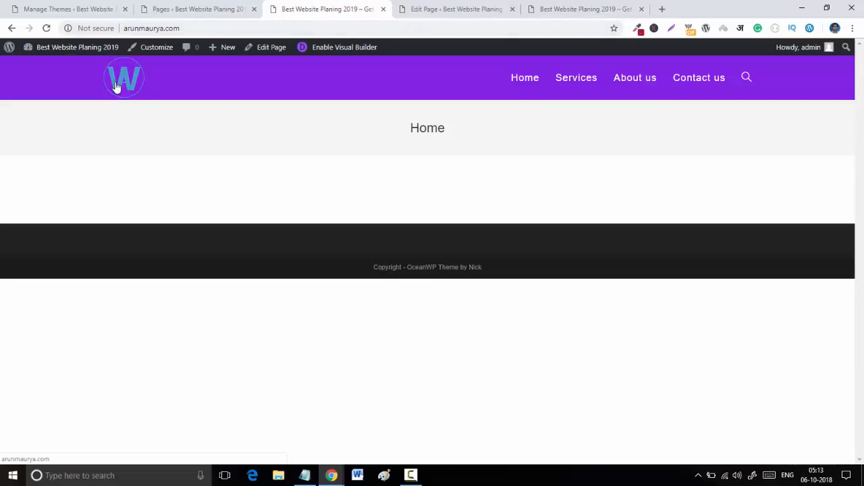
left_click_drag(353, 5, 442, 8)
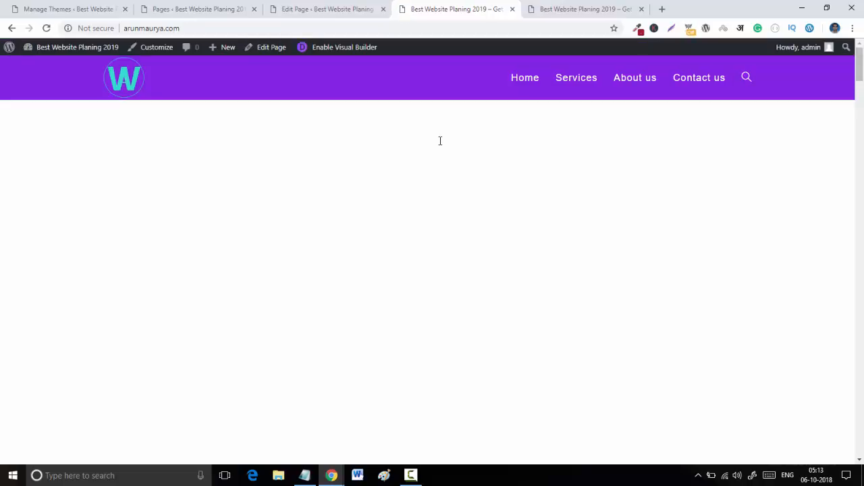
Step: Examine the live homepage's sections, from the hero and services through featured work and testimonials to the closing project call to action
scroll(439, 141, "down", 2)
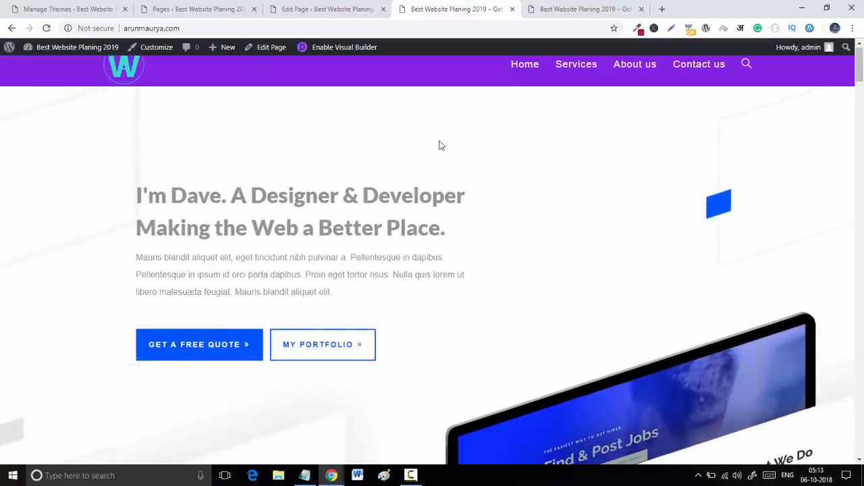
scroll(440, 144, "down", 5)
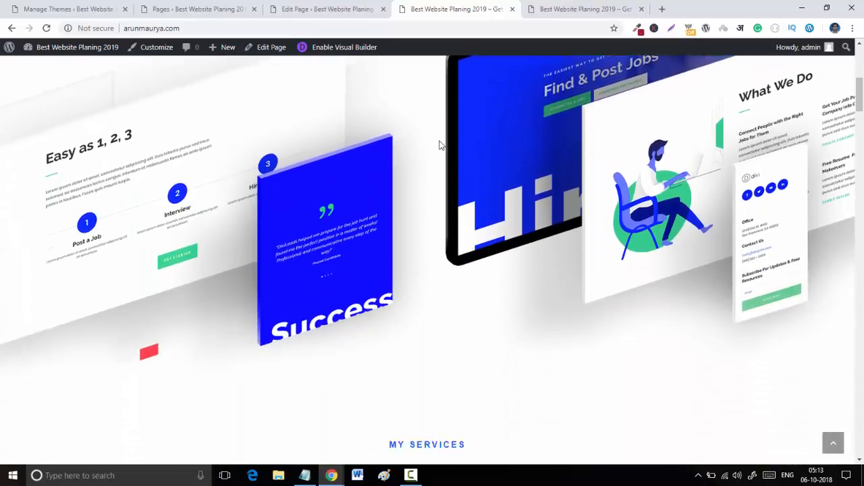
scroll(440, 145, "down", 7)
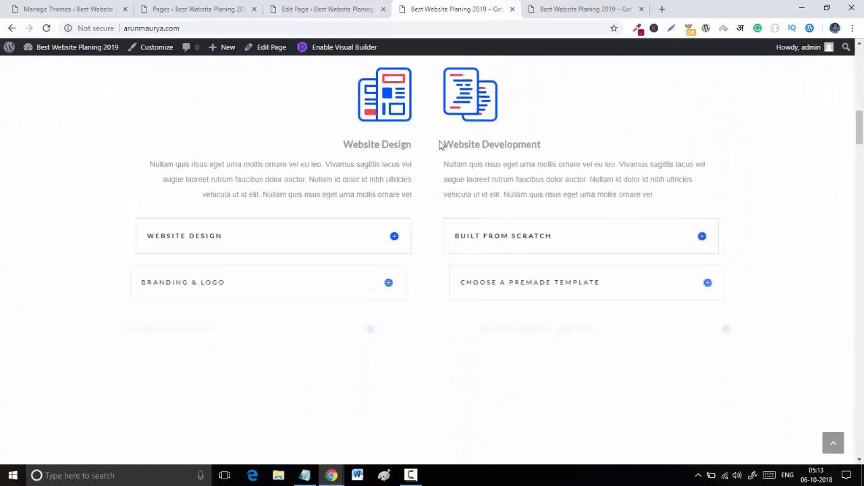
scroll(440, 145, "down", 7)
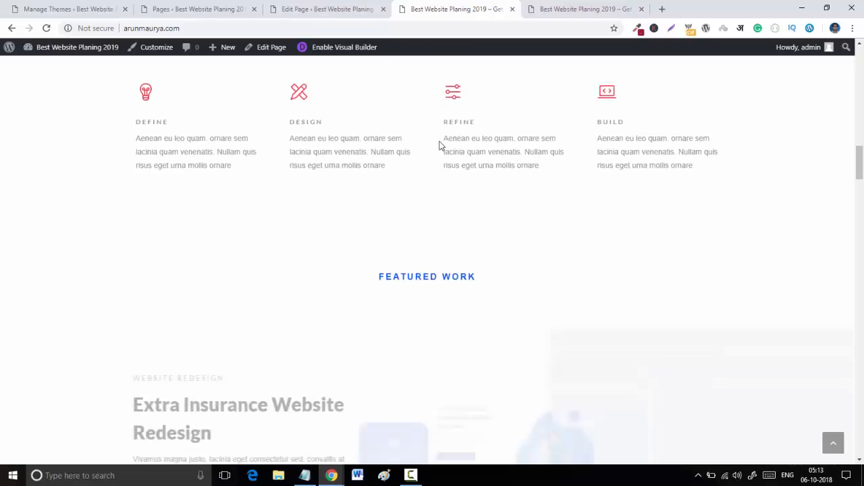
scroll(440, 146, "down", 7)
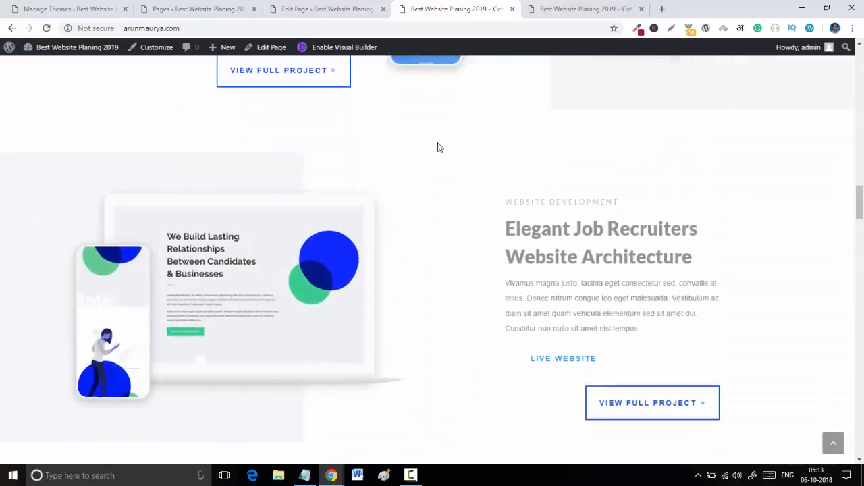
scroll(438, 147, "down", 8)
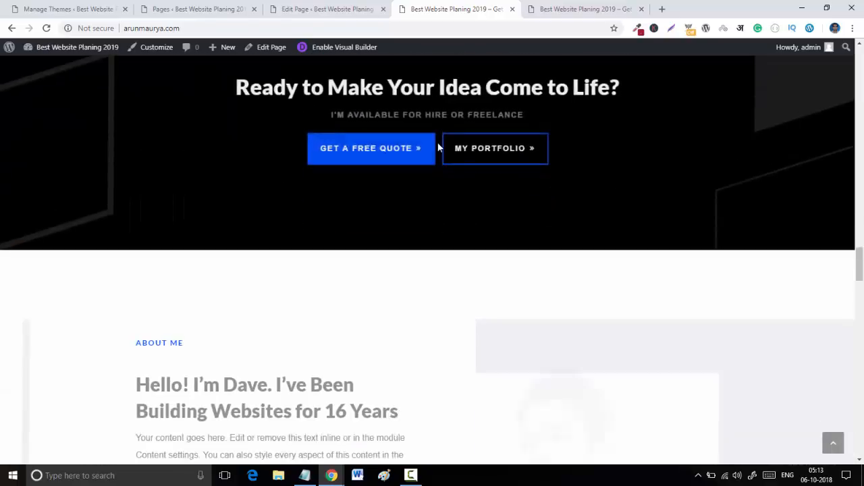
scroll(438, 147, "down", 15)
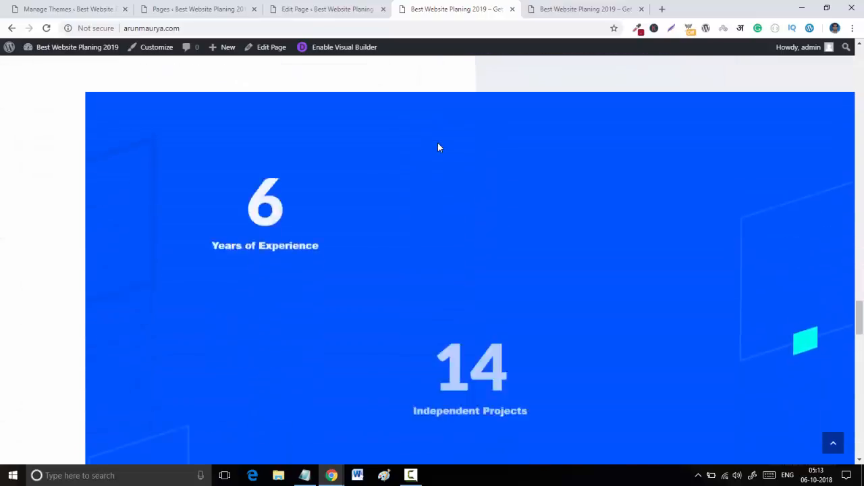
scroll(438, 147, "down", 10)
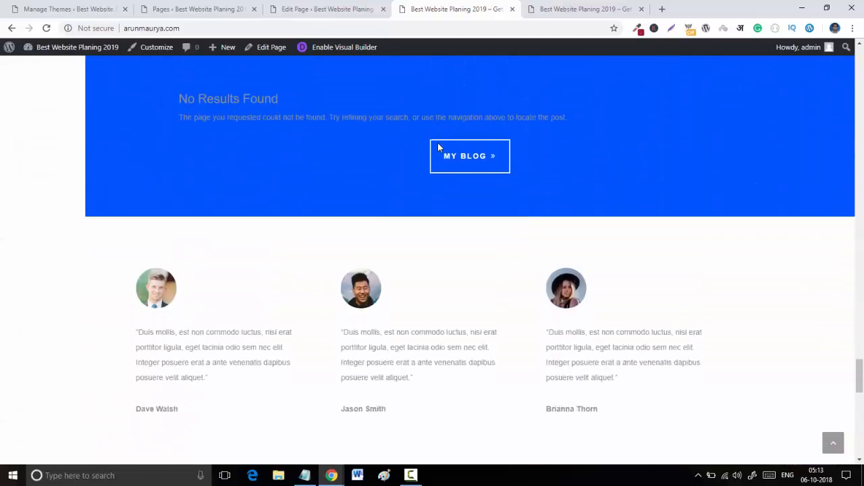
scroll(437, 147, "down", 10)
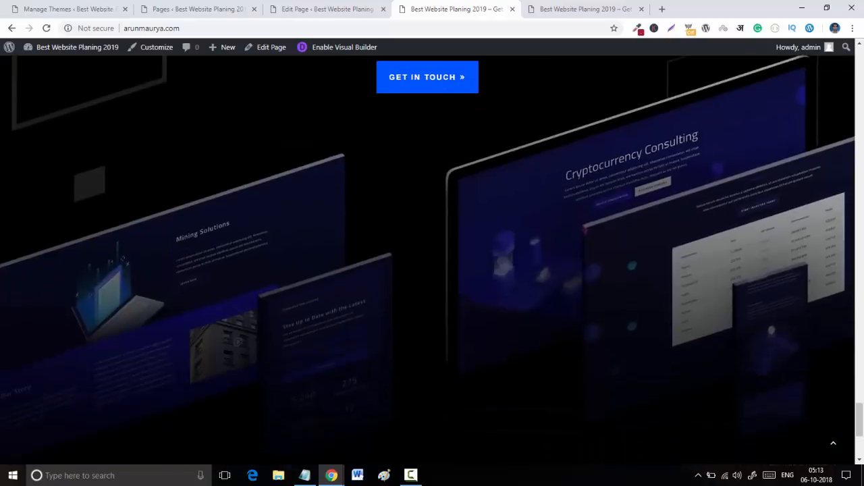
scroll(437, 147, "up", 2)
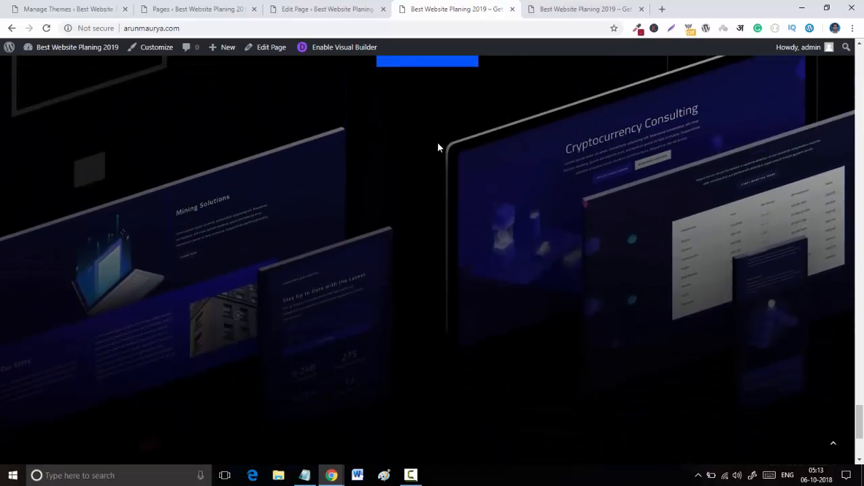
scroll(438, 147, "up", 3)
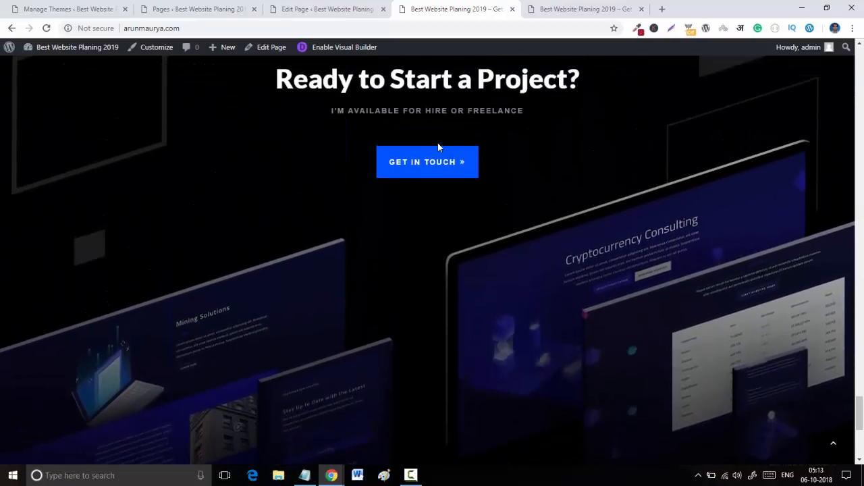
scroll(438, 147, "down", 5)
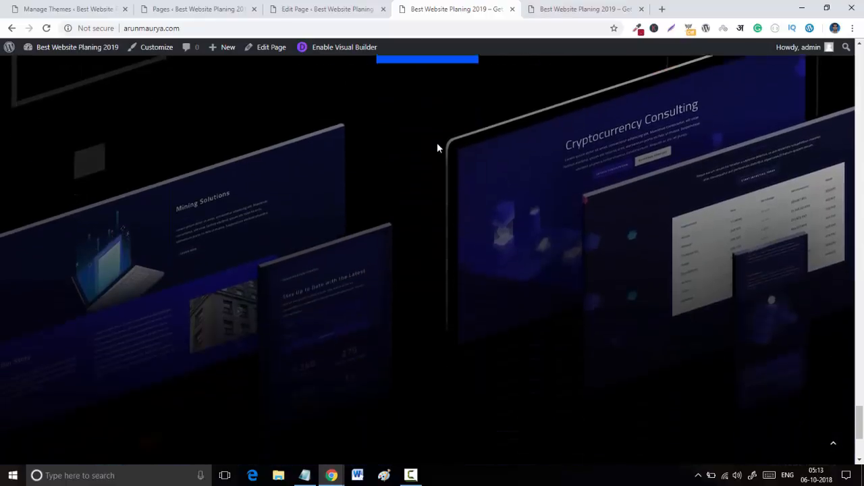
scroll(438, 144, "up", 12)
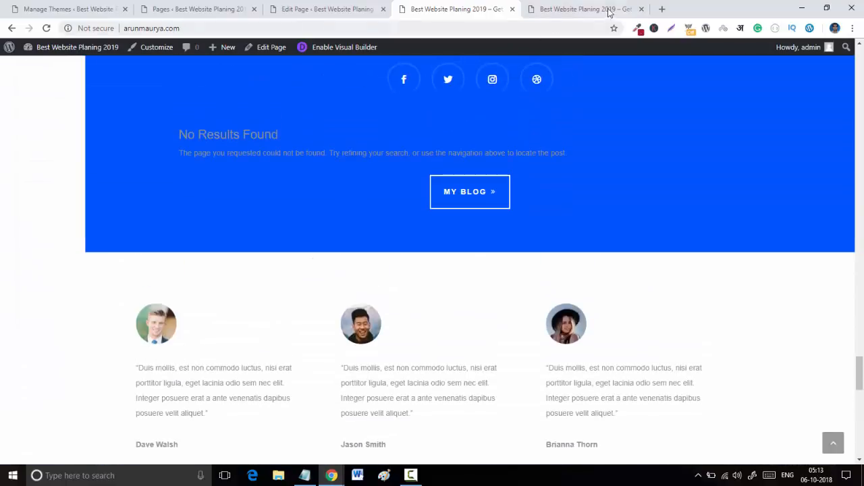
Step: Open the Services page from the site menu in the Visual Builder tab and enable the Visual Builder for it
left_click(587, 9)
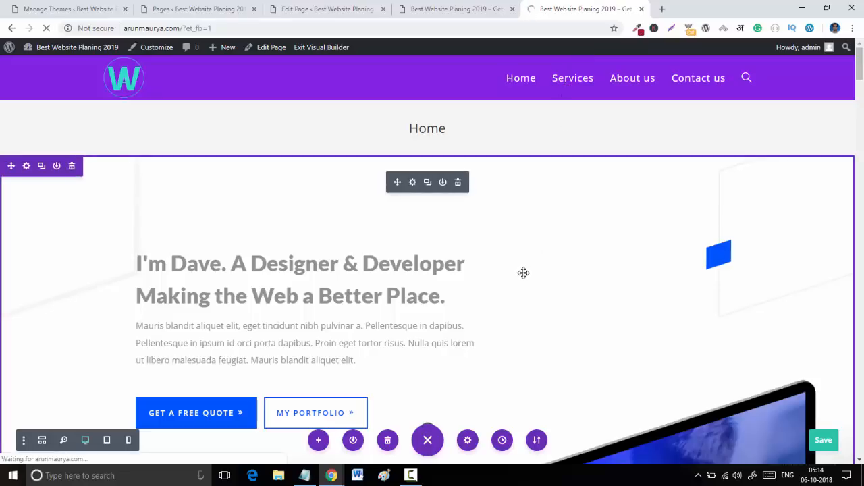
left_click(550, 90)
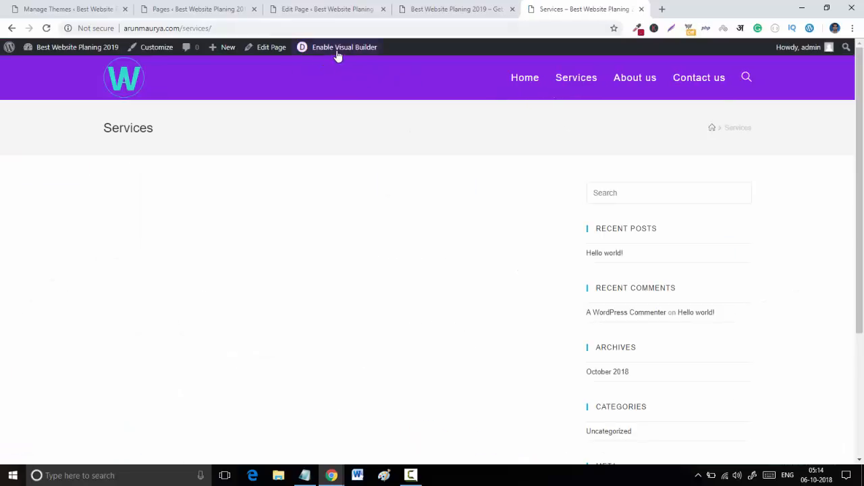
left_click(340, 55)
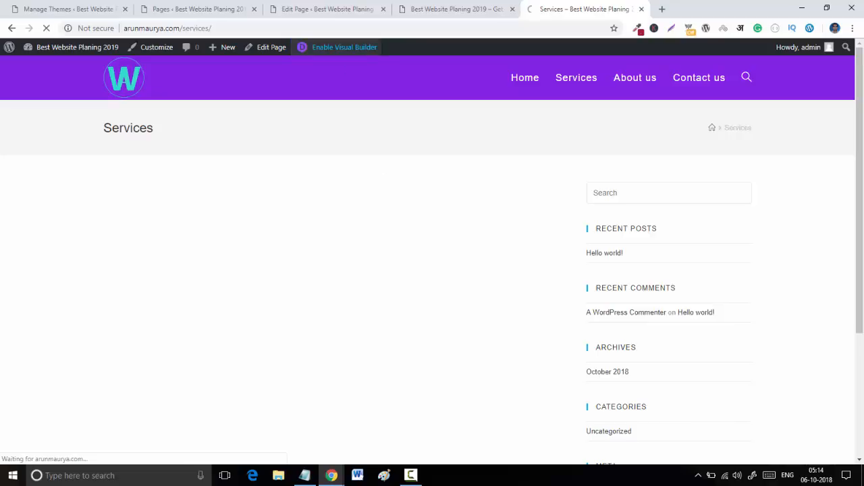
left_click(477, 6)
left_click(556, 6)
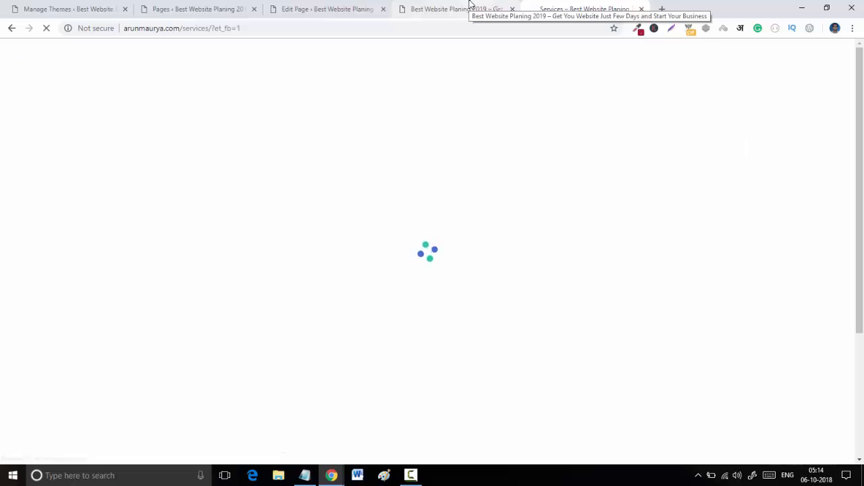
left_click(471, 5)
left_click(549, 9)
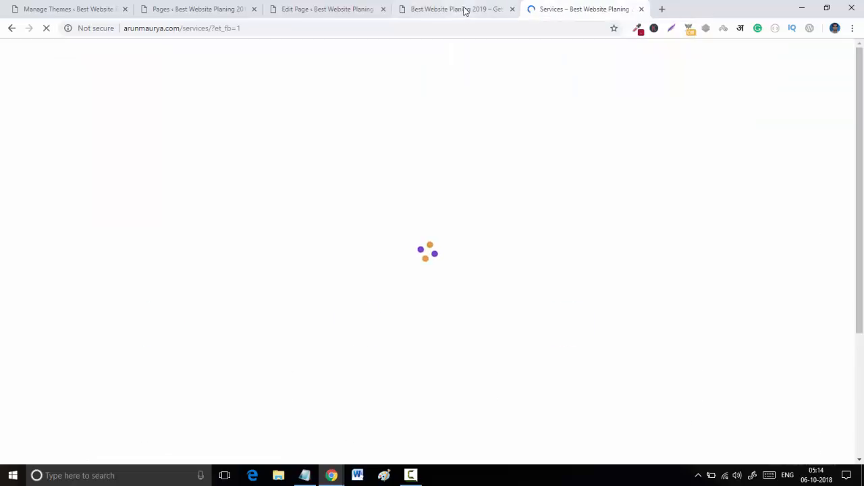
Step: Return to the Home page's editor tab, stay on the page at the leave-site prompt, and update it
left_click(465, 8)
left_click(324, 8)
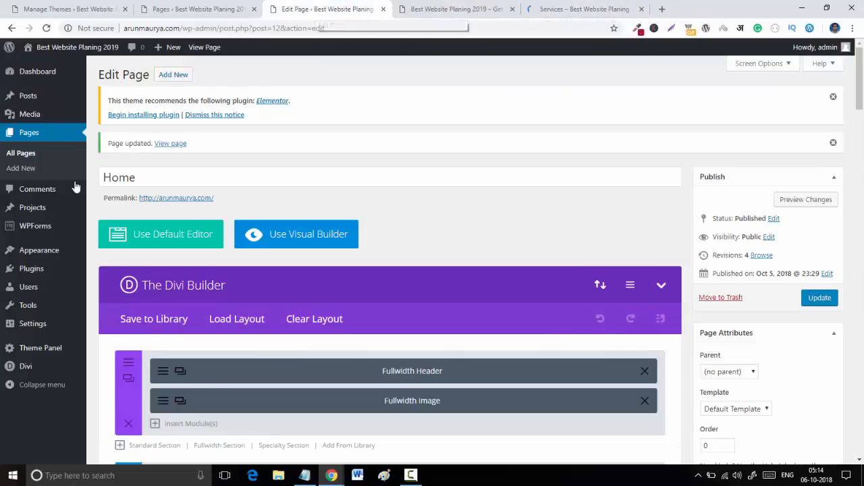
left_click(39, 157)
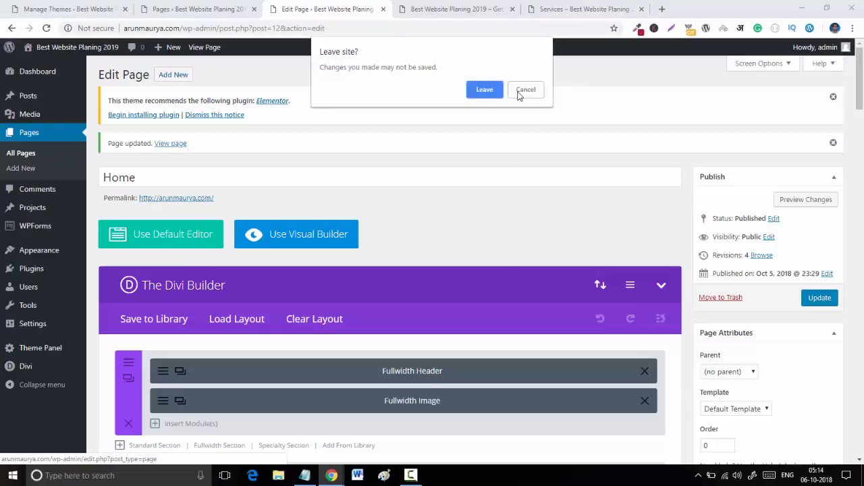
left_click(525, 90)
left_click(816, 300)
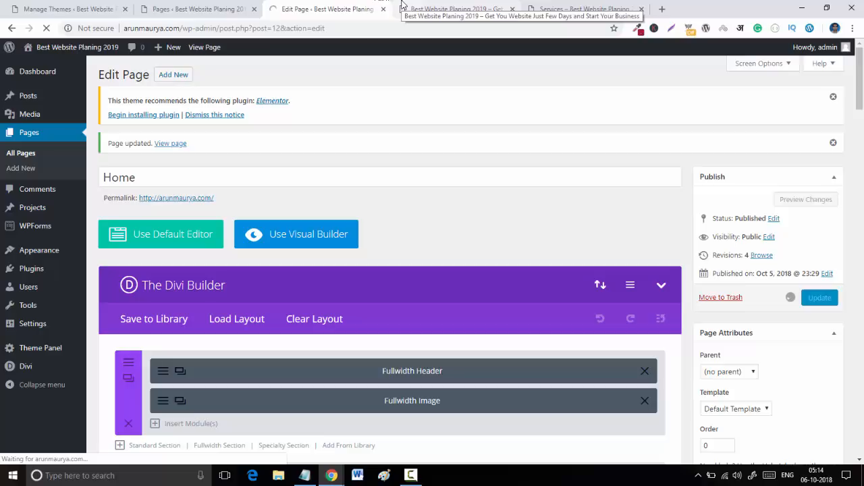
left_click(548, 6)
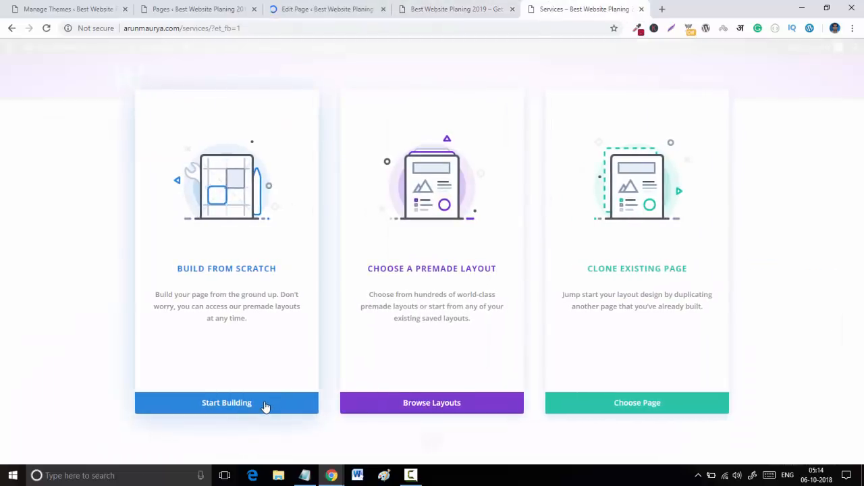
left_click(265, 406)
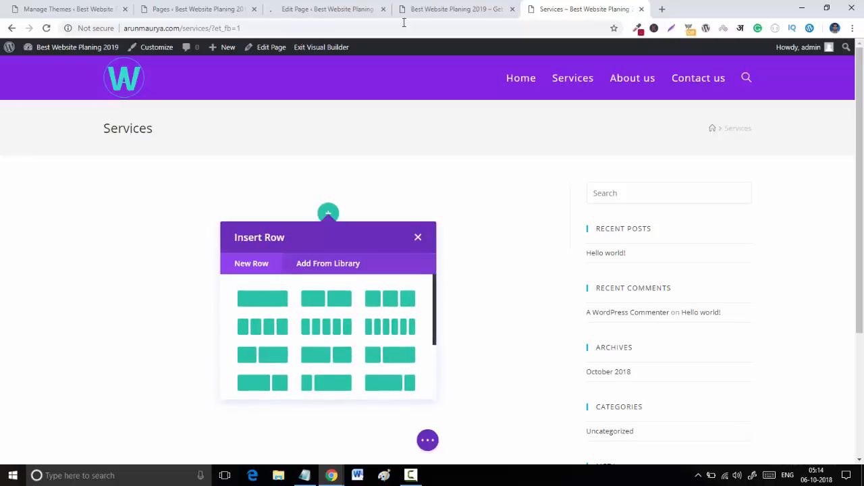
left_click(330, 6)
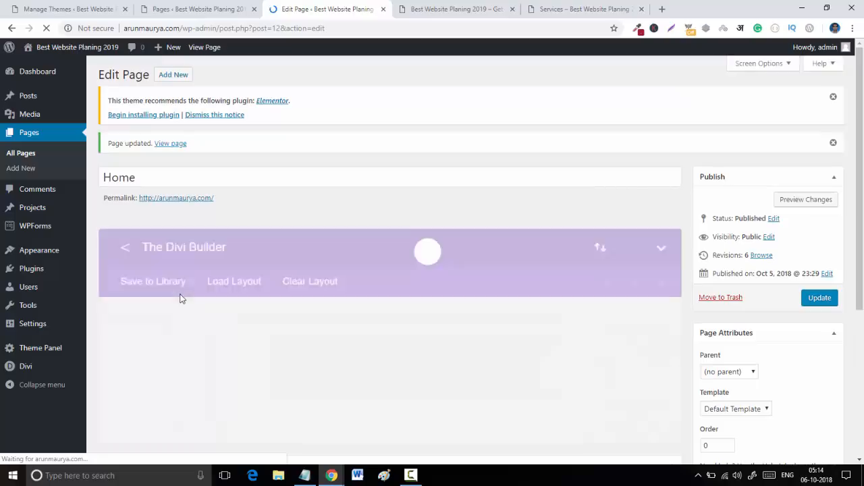
Step: Look over the Home page's Divi modules, go to the list of all pages and open the Services page for editing
scroll(462, 193, "down", 3)
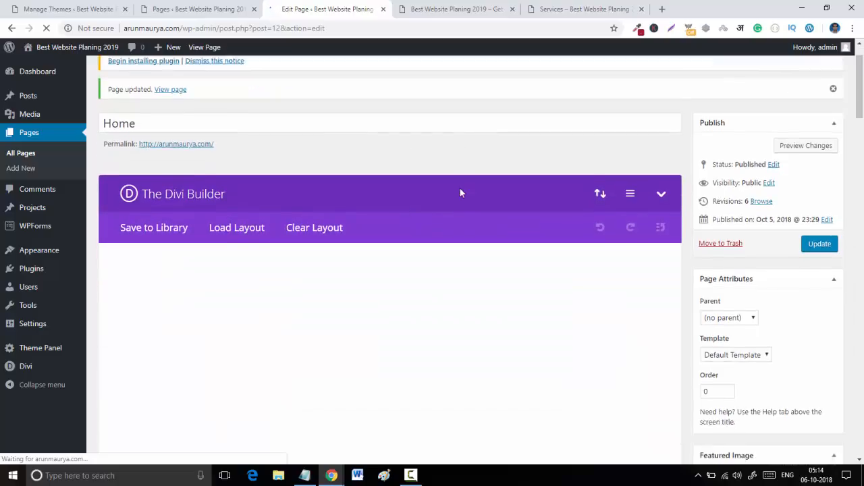
scroll(459, 187, "down", 3)
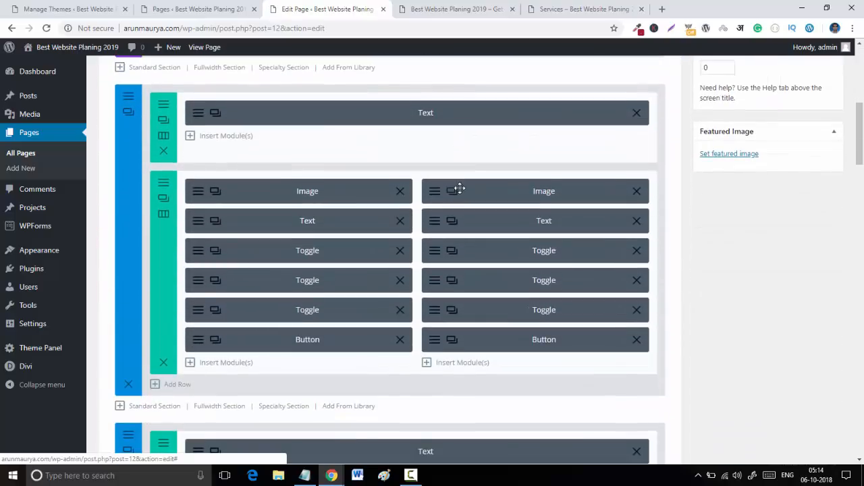
scroll(461, 193, "up", 1)
scroll(461, 194, "up", 4)
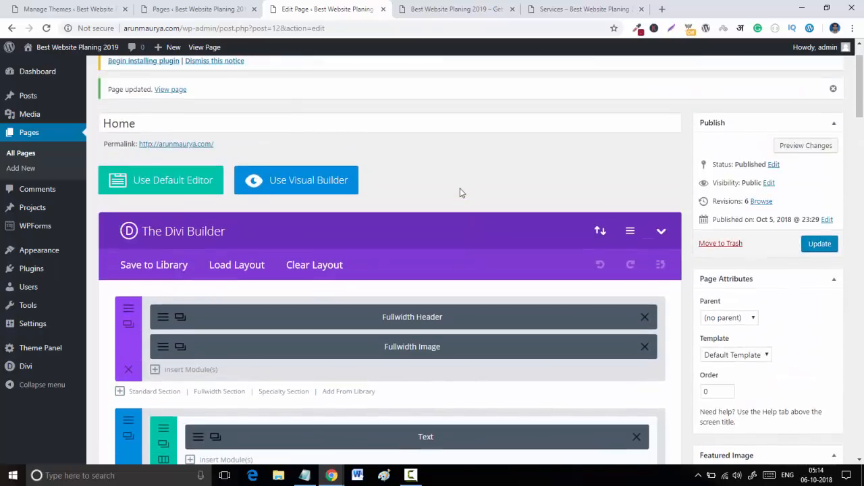
mouse_move(44, 199)
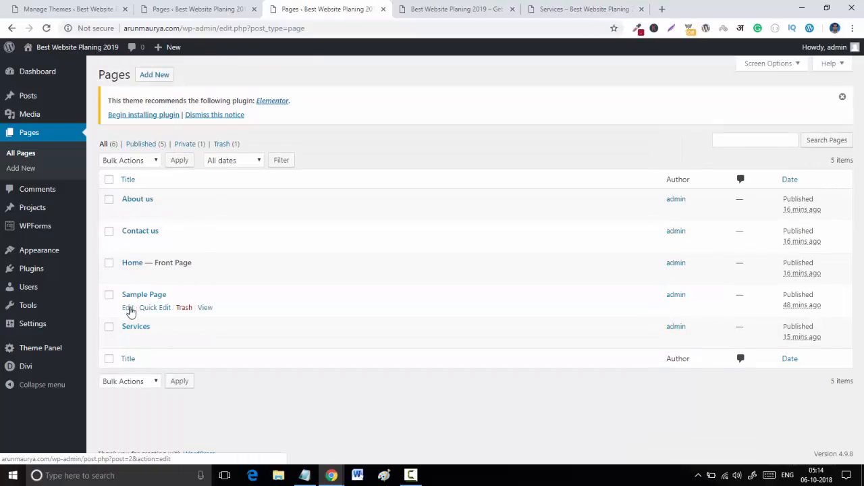
left_click(127, 340)
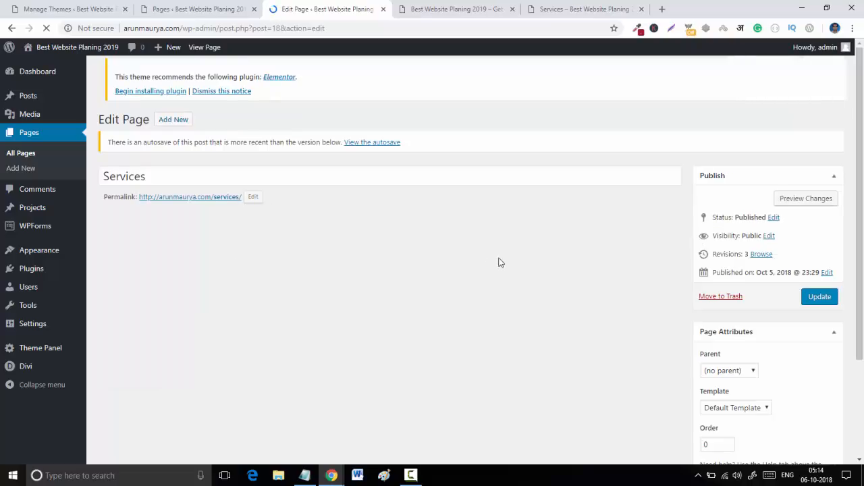
Step: Set the Services page's content layout to 100% Full Width in the OceanWP settings
scroll(500, 263, "down", 2)
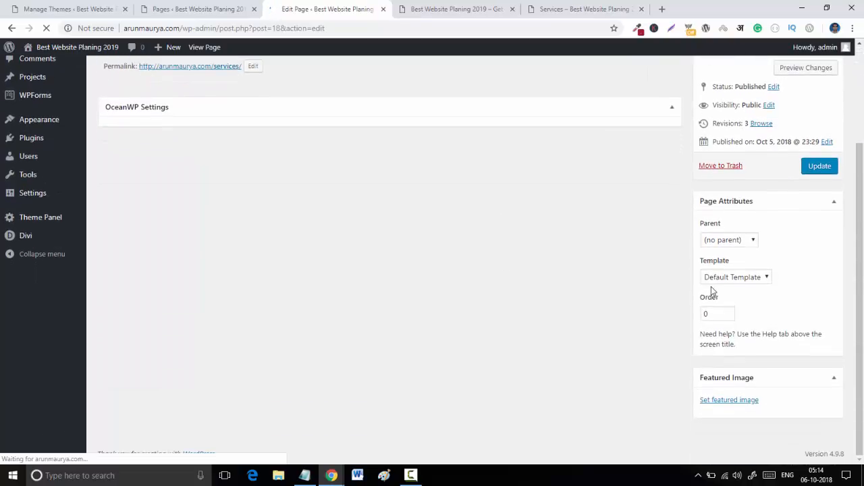
scroll(708, 286, "up", 2)
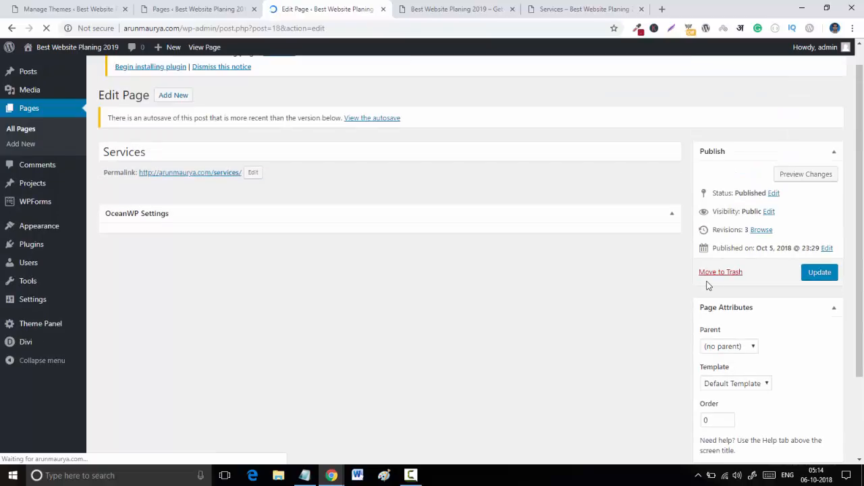
scroll(708, 286, "up", 1)
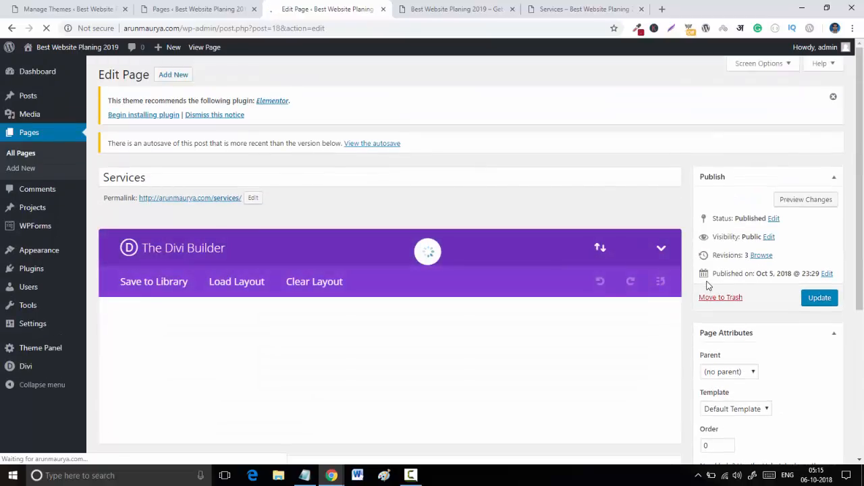
scroll(640, 292, "down", 4)
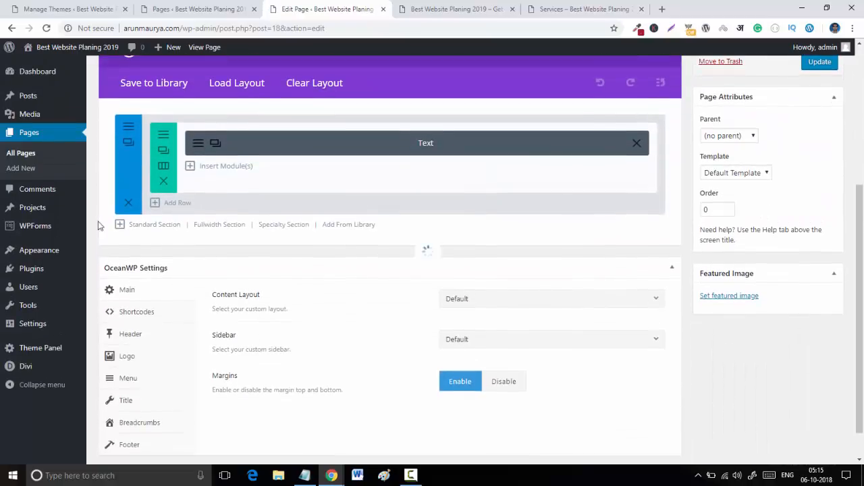
left_click(672, 271)
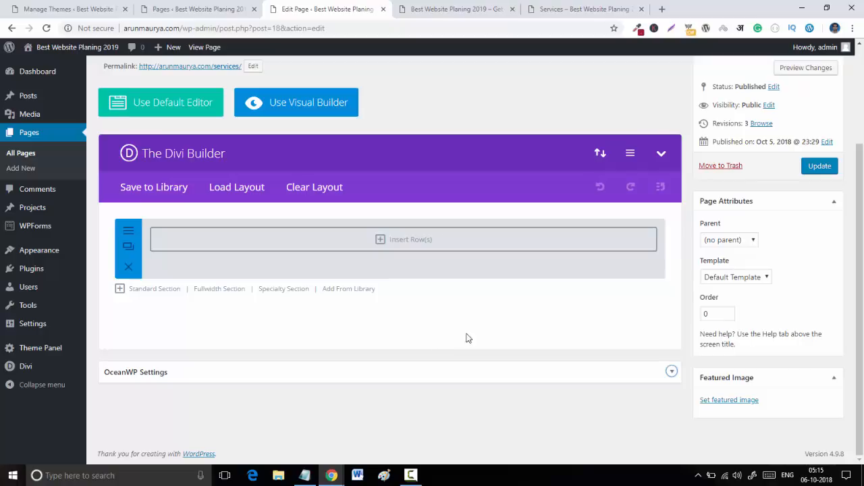
left_click(672, 374)
scroll(134, 304, "down", 2)
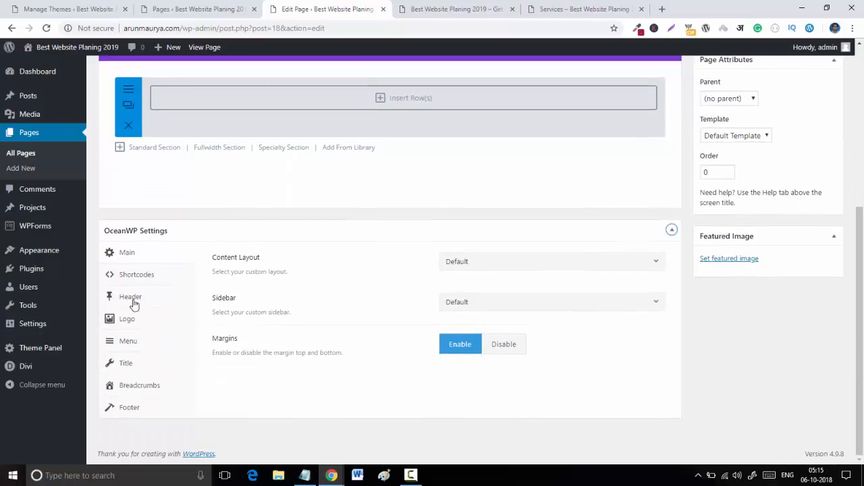
left_click(466, 264)
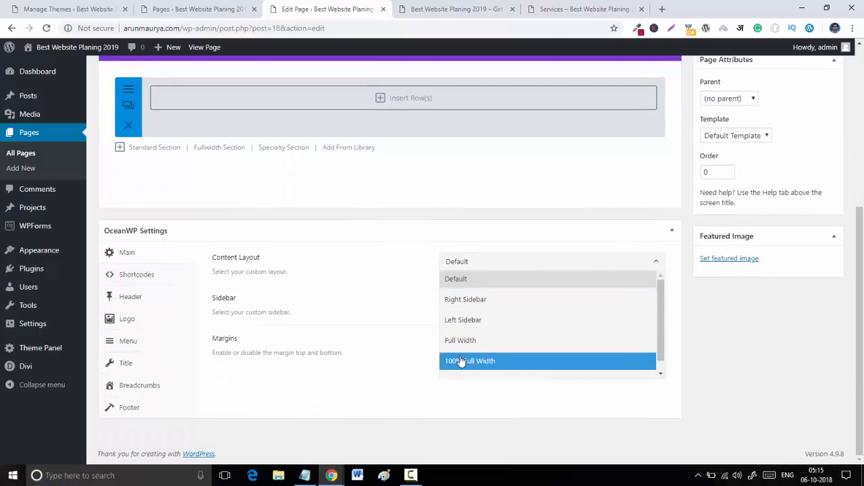
left_click(462, 361)
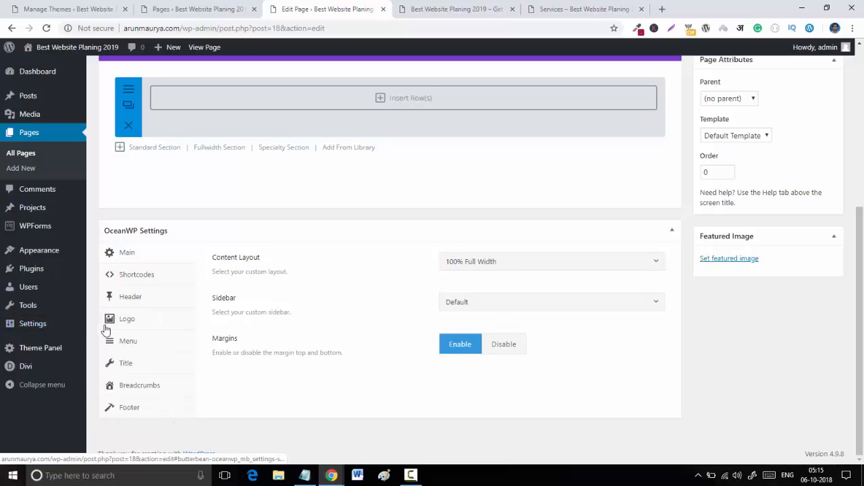
Step: Disable the page title display for the Services page in the OceanWP settings and update the page
left_click(125, 344)
left_click(117, 322)
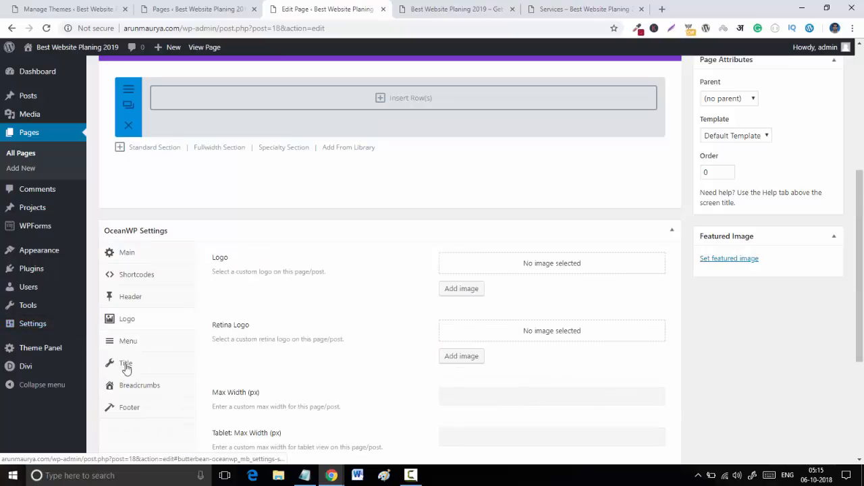
left_click(124, 363)
left_click(547, 273)
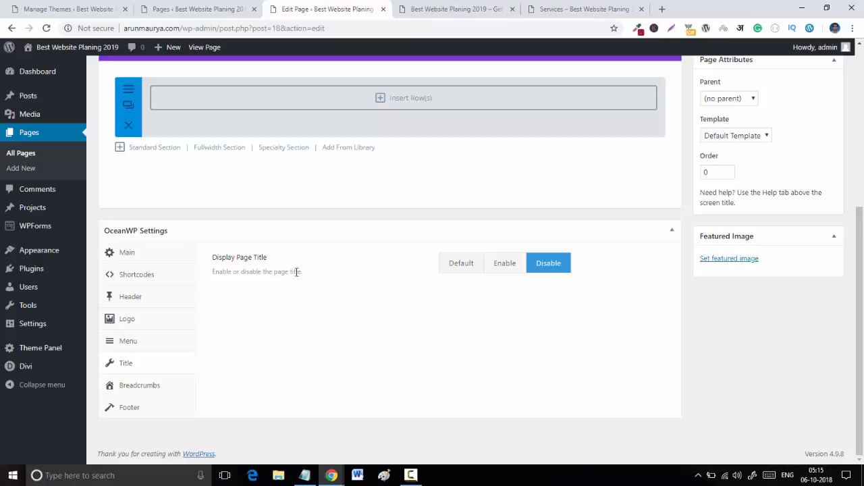
scroll(481, 260, "up", 5)
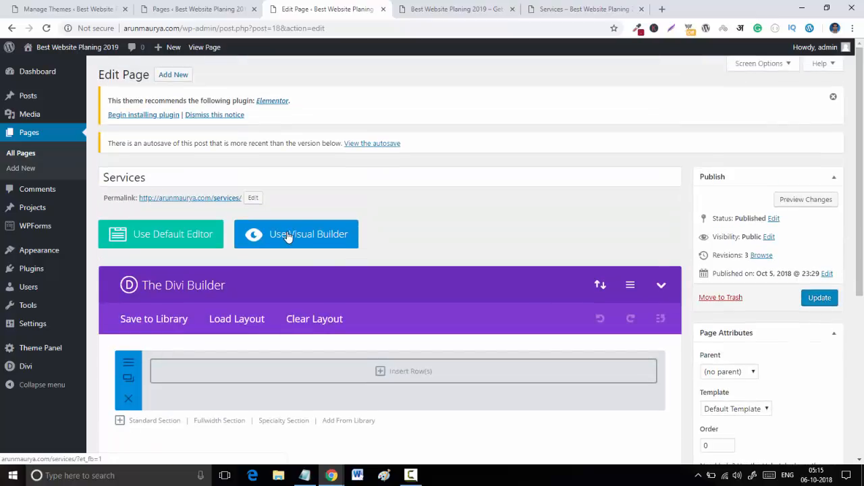
left_click(822, 301)
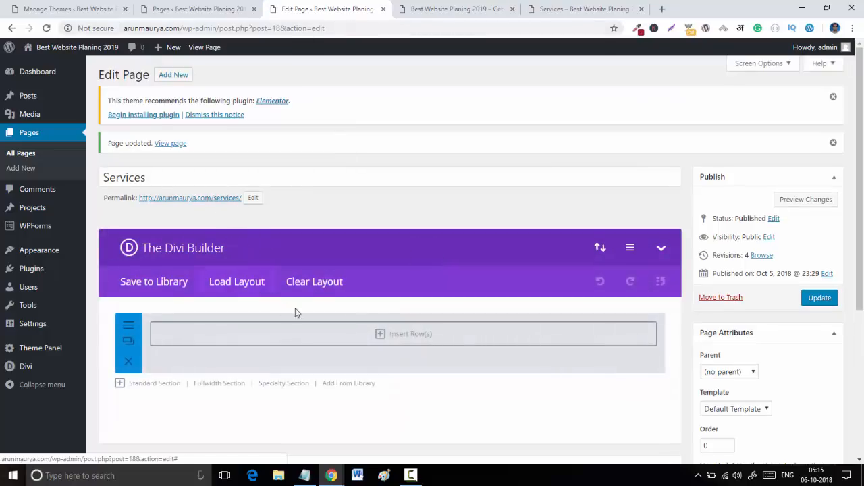
Step: Launch the Visual Builder from the Services page editor and place its browser tab beside the older Services tab
left_click(322, 241)
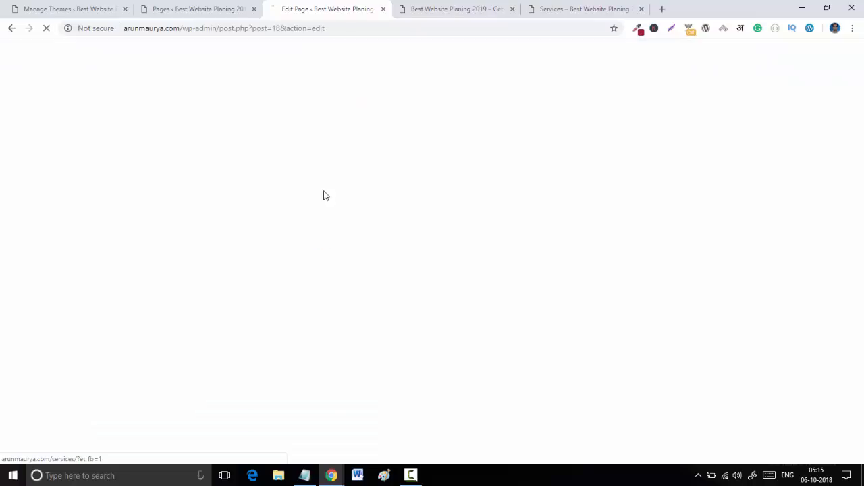
left_click_drag(340, 8, 474, 6)
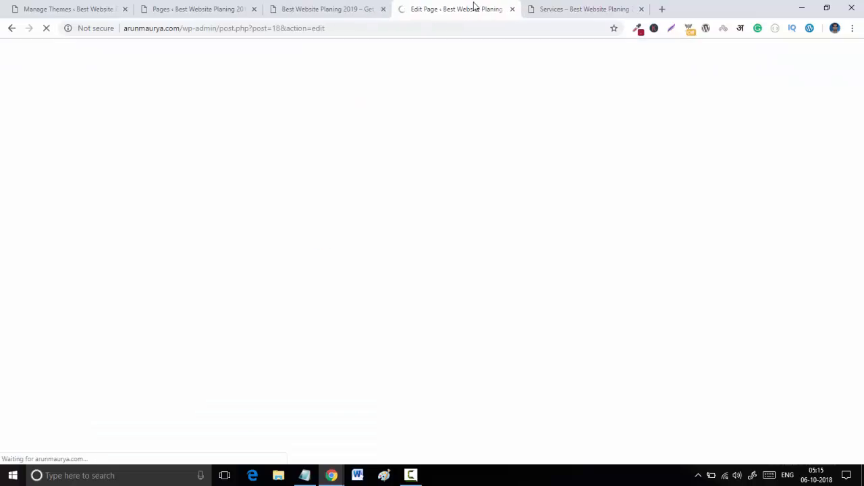
left_click(382, 3)
left_click(459, 8)
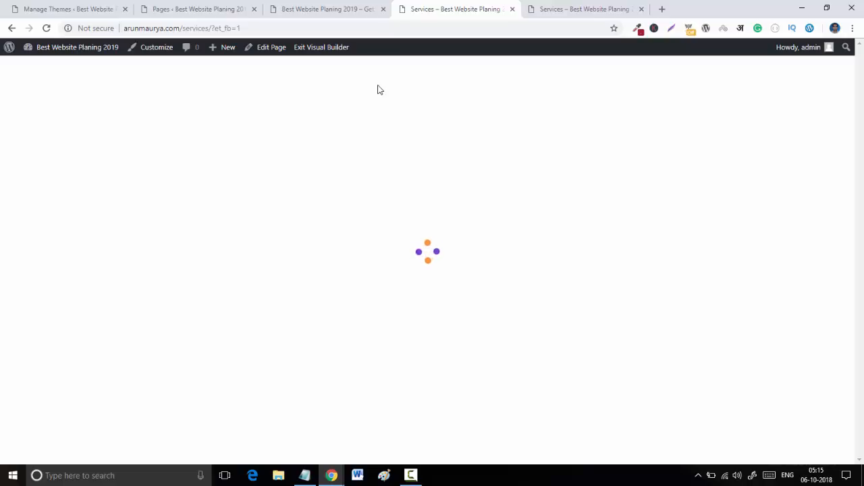
left_click(556, 7)
left_click(484, 8)
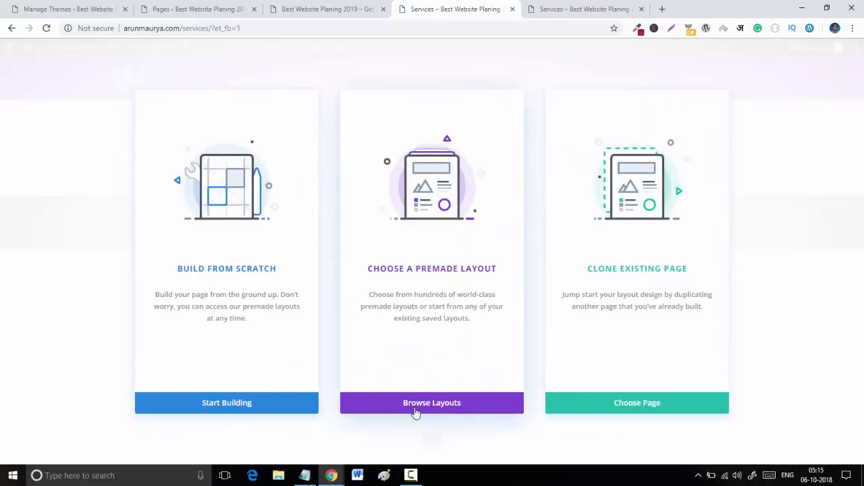
Step: Choose to browse premade layouts for the Services page and close the older duplicate Services tab, discarding its changes
left_click(416, 409)
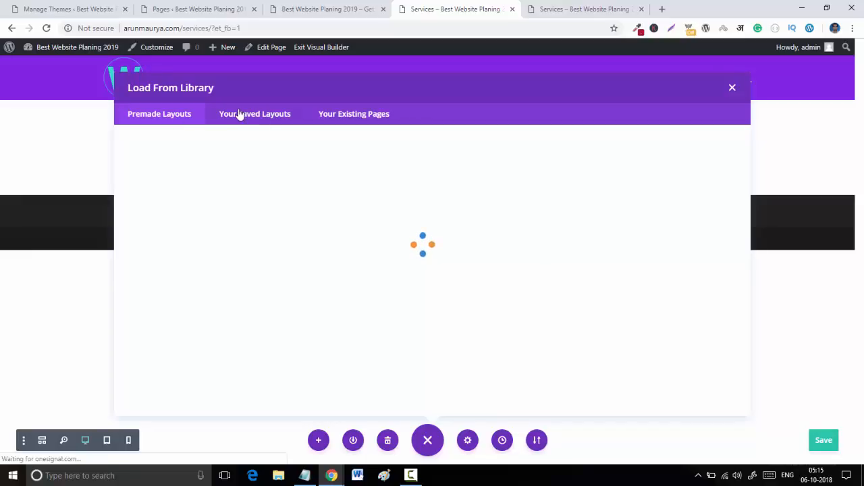
left_click(595, 9)
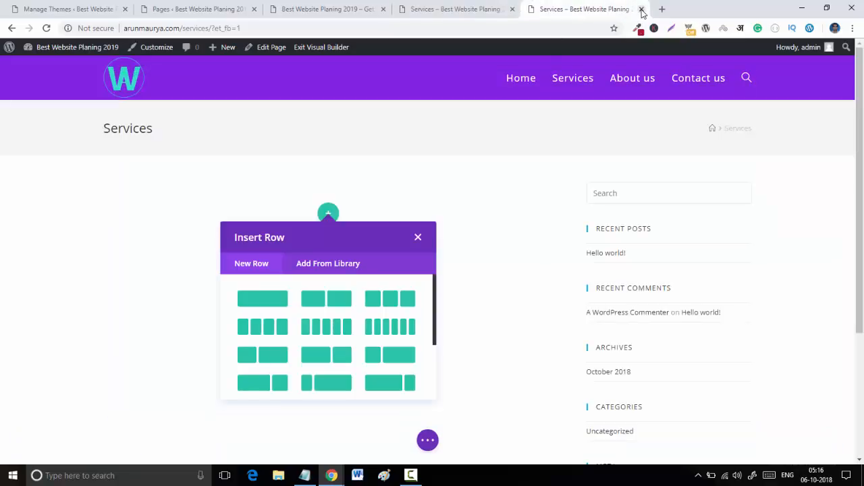
left_click(642, 9)
left_click(484, 90)
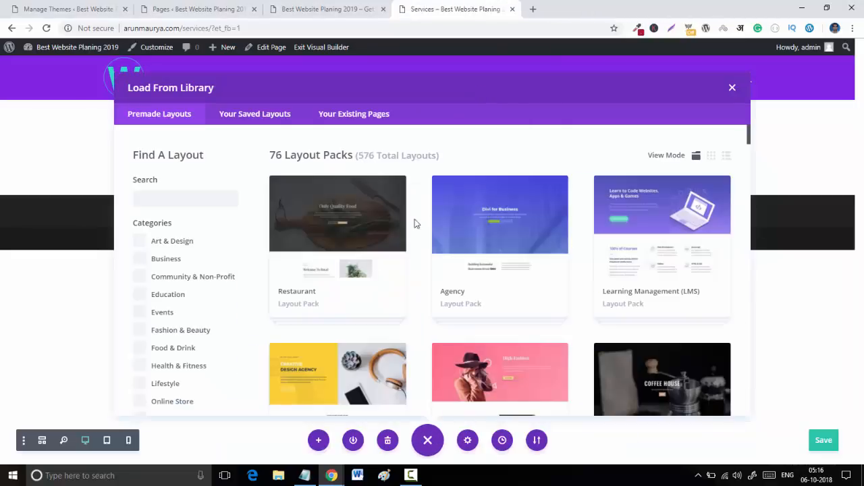
Step: Find the Web Freelancer layout pack among the premade layouts and open its details down to the included Services layout
scroll(252, 282, "down", 5)
scroll(250, 306, "down", 10)
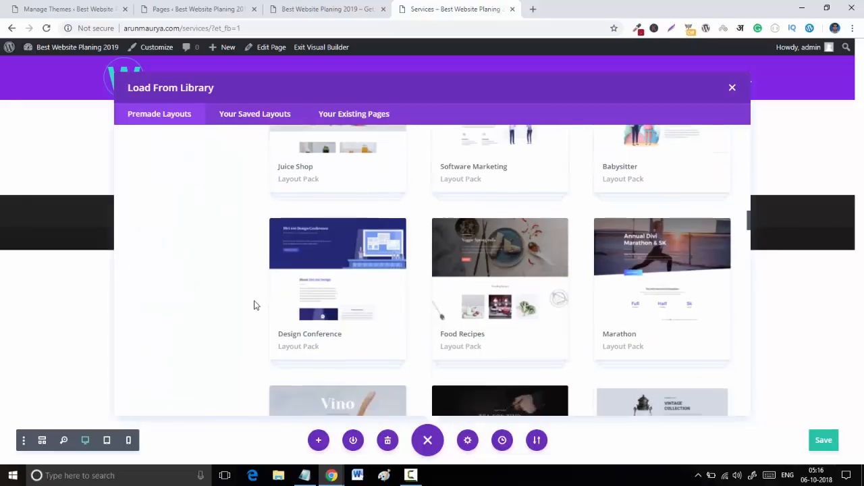
scroll(254, 305, "down", 10)
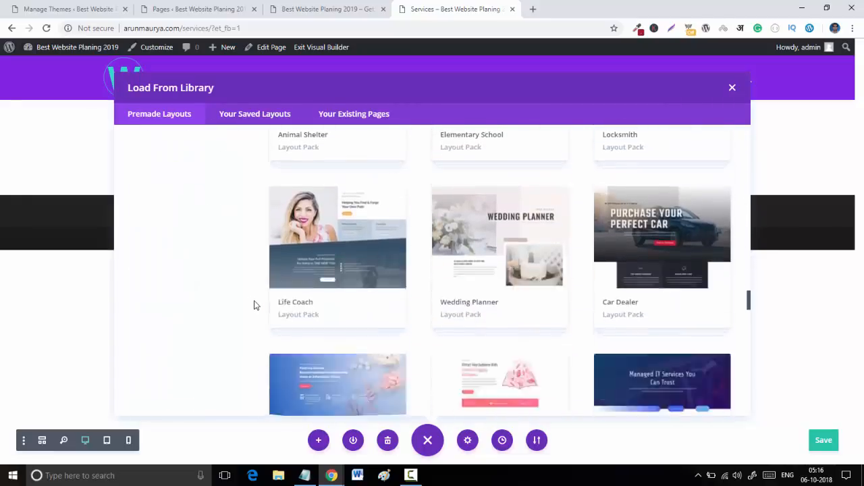
scroll(254, 305, "down", 10)
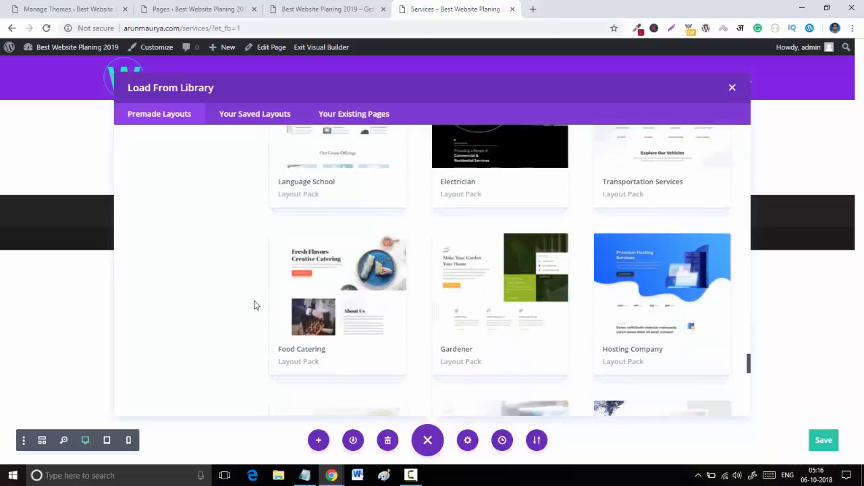
scroll(254, 306, "up", 5)
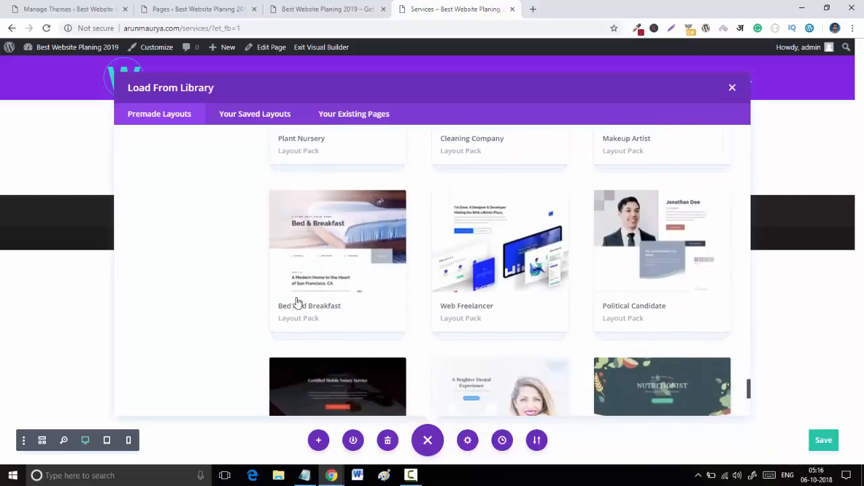
left_click(479, 266)
scroll(485, 274, "down", 2)
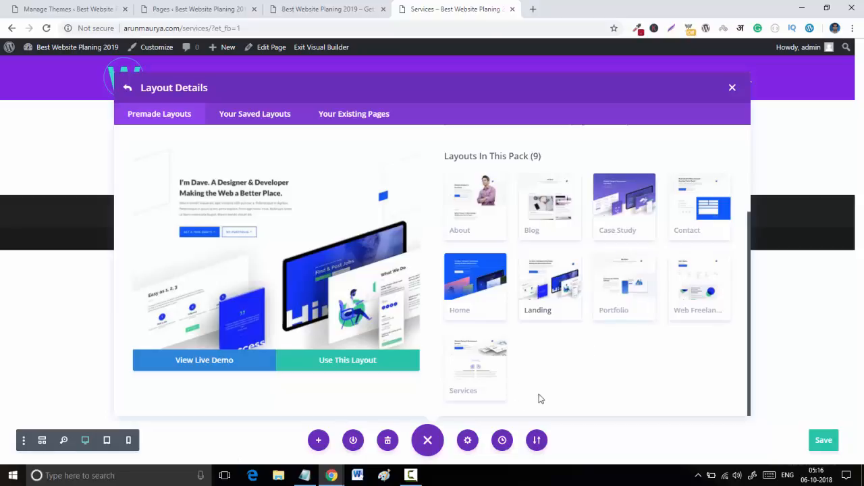
Step: Import the Services layout from the Web Freelancer pack into the Services page
left_click(484, 375)
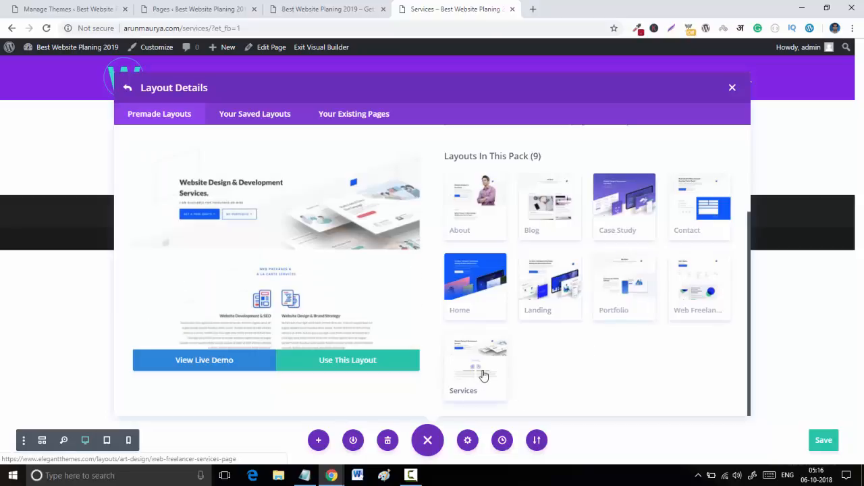
left_click(352, 370)
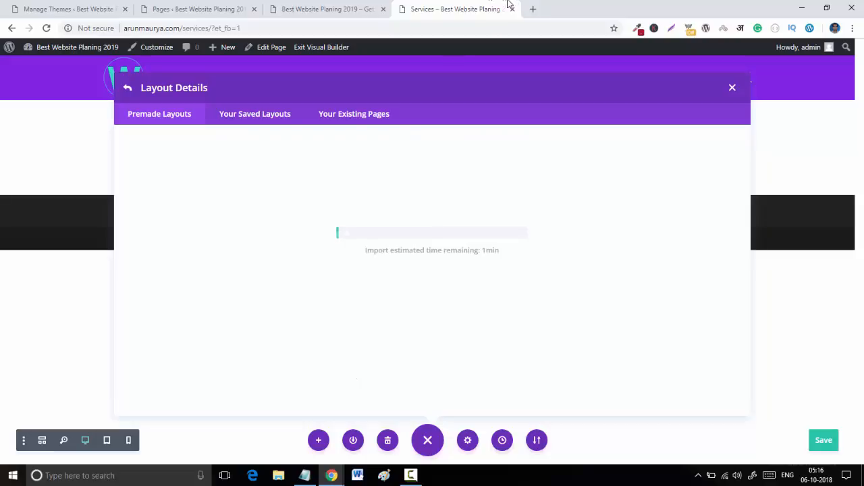
Step: Open elegantthemes.com/layouts in a new browser tab, checking on the Services layout import while it loads
left_click(537, 11)
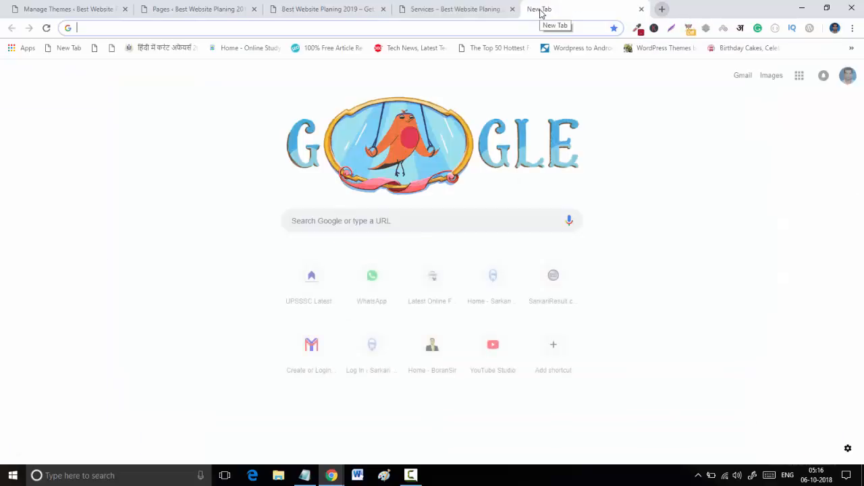
type("ele")
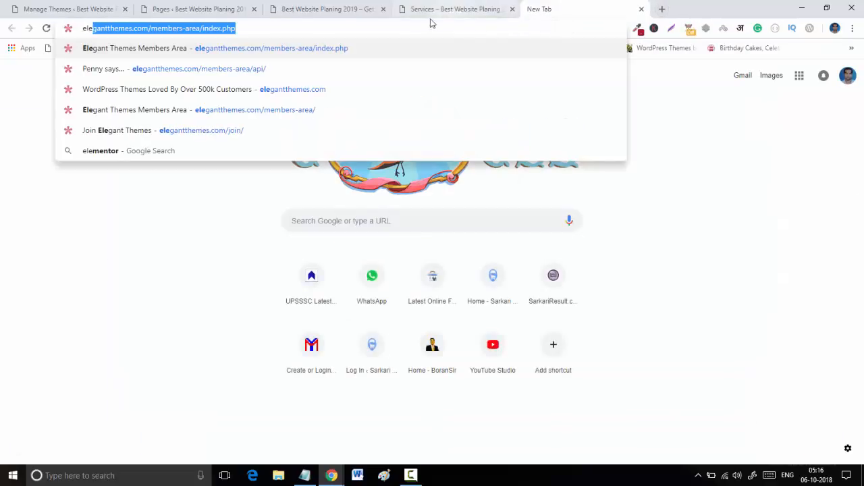
left_click(402, 28)
left_click_drag(151, 27, 425, 37)
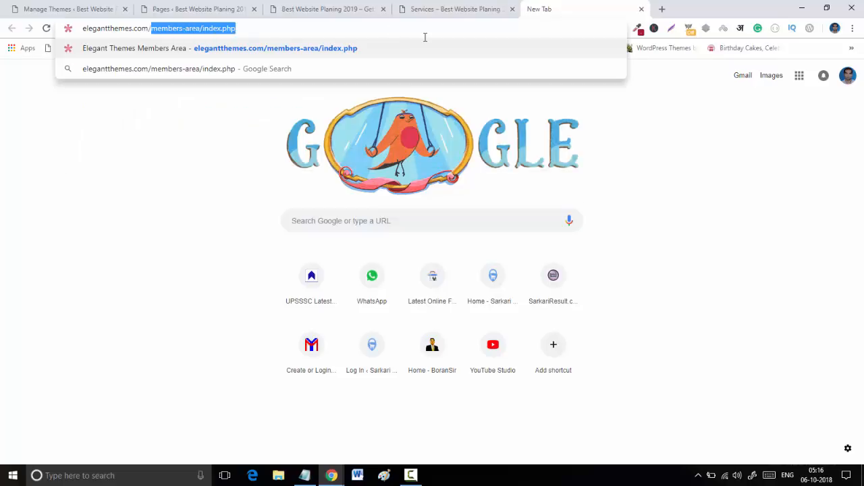
key("BackSpace")
type("layo")
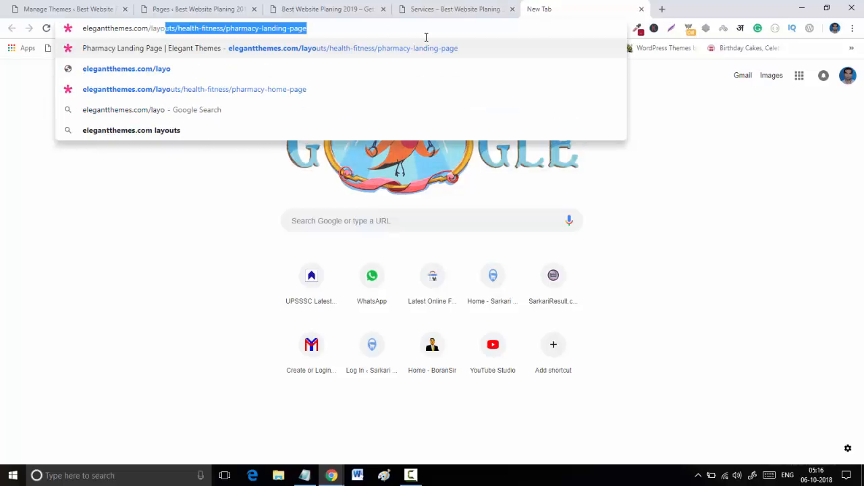
type("ut")
key("Delete")
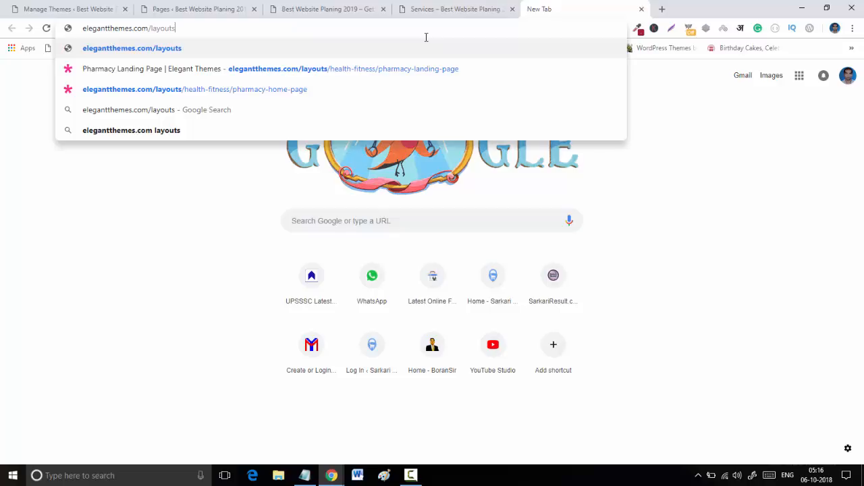
key("Return")
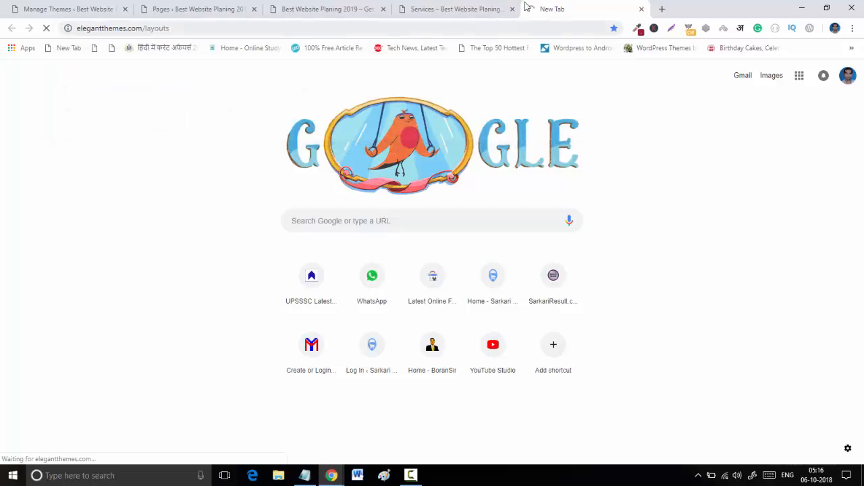
left_click(498, 7)
left_click(560, 6)
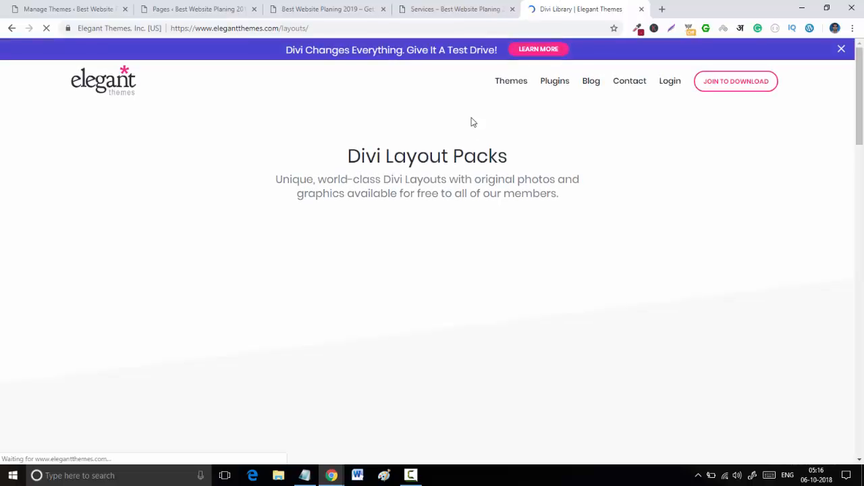
left_click(503, 8)
left_click(560, 8)
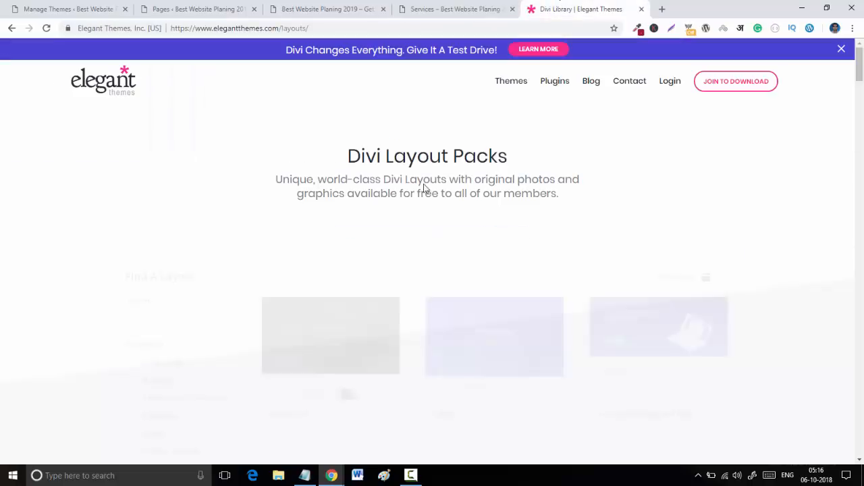
Step: Browse the Divi layout packs on the Elegant Themes site through to the end of the catalogue
scroll(463, 225, "down", 4)
scroll(270, 270, "down", 4)
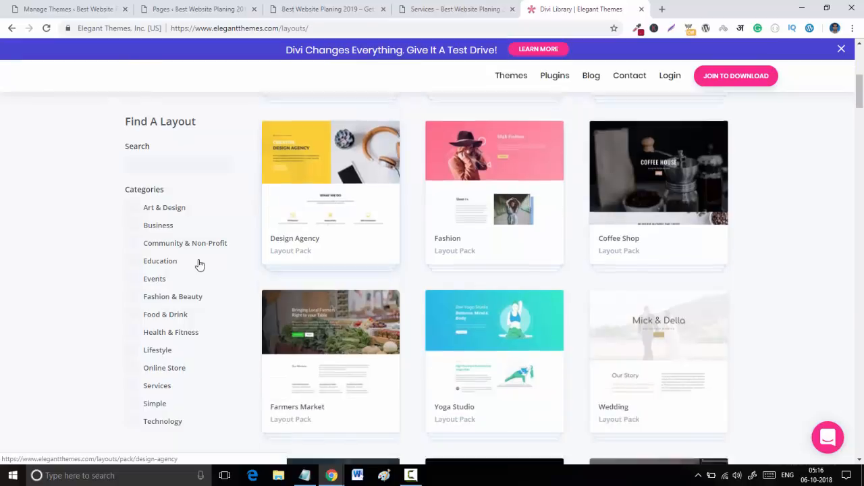
scroll(199, 265, "down", 14)
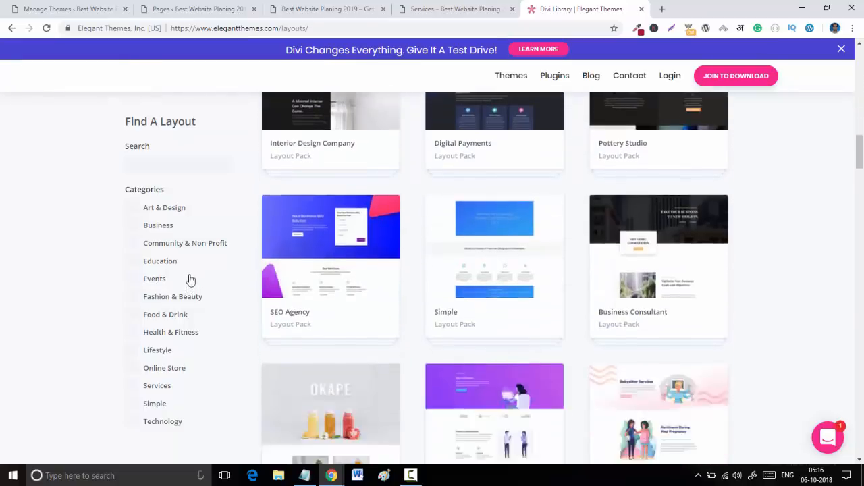
scroll(216, 277, "down", 15)
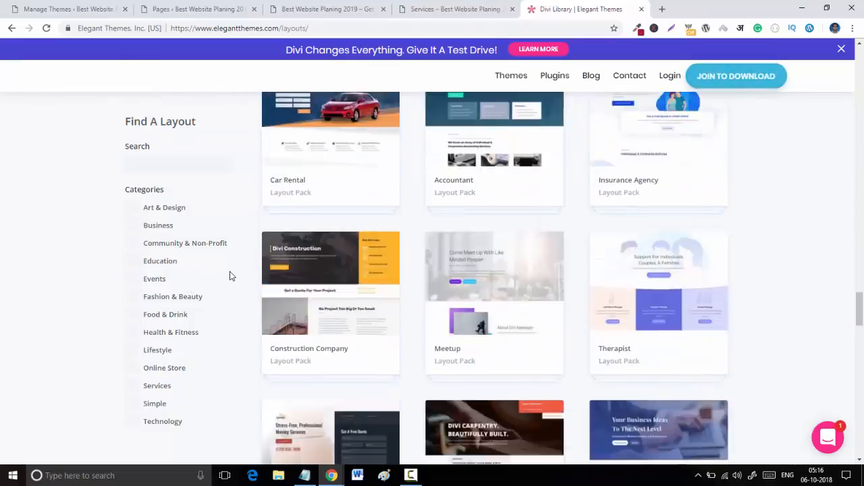
scroll(230, 279, "down", 15)
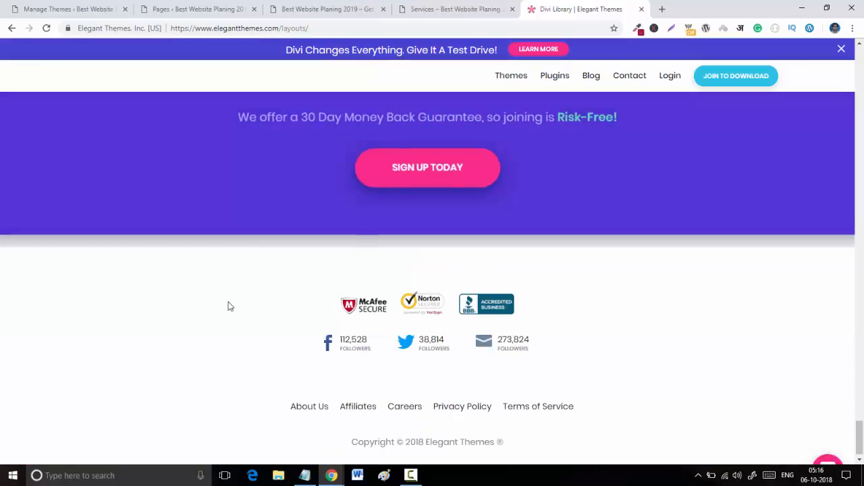
scroll(228, 304, "up", 5)
scroll(229, 307, "up", 4)
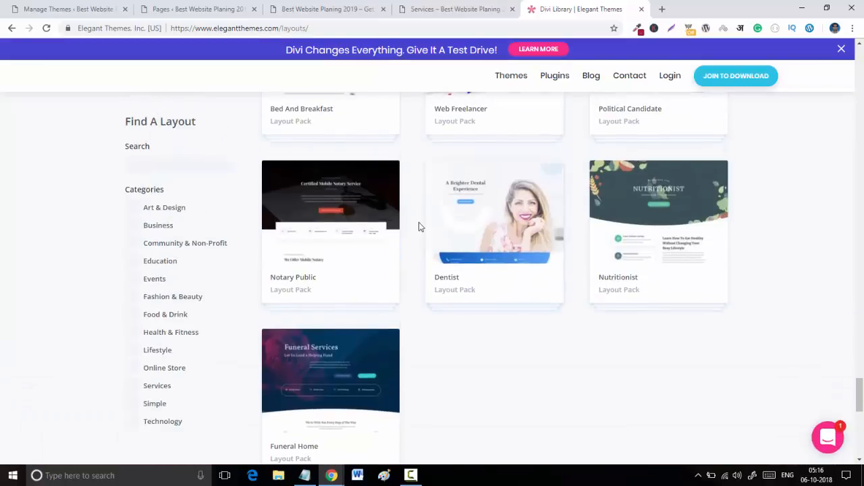
left_click(479, 5)
left_click(578, 6)
scroll(230, 371, "down", 3)
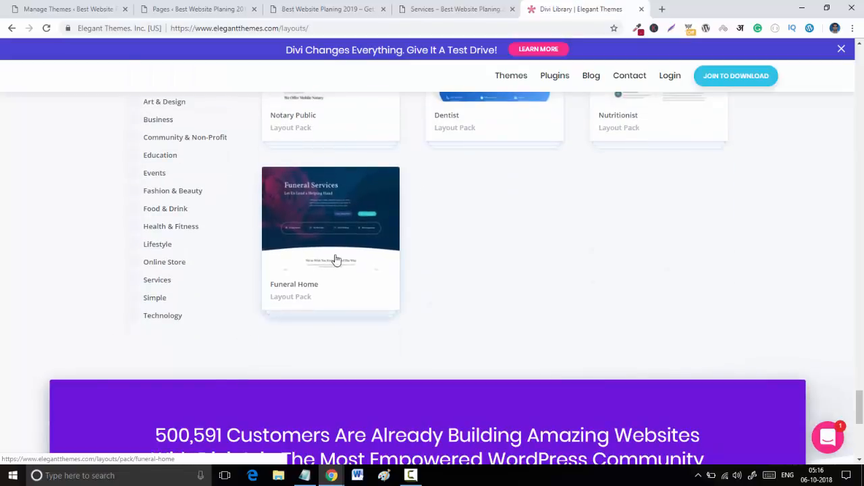
scroll(435, 210, "up", 2)
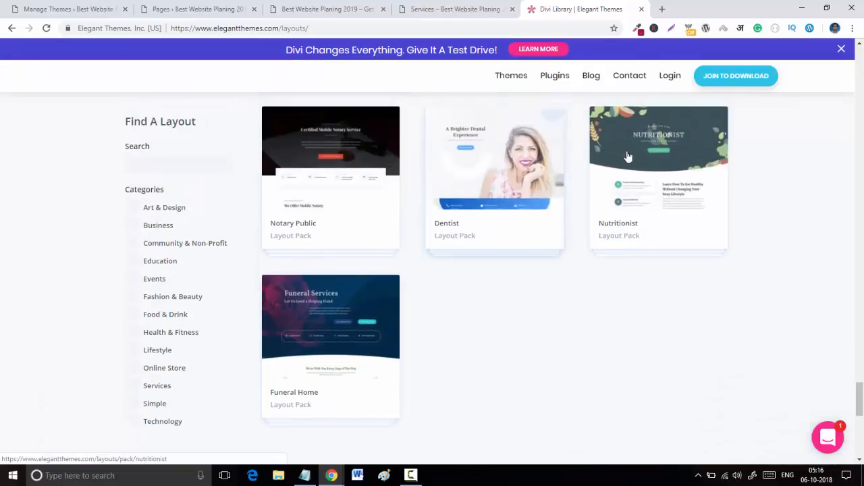
scroll(530, 259, "up", 1)
Step: Open the Funeral Home layout pack and look over its included layouts and the rest of its page
left_click(308, 391)
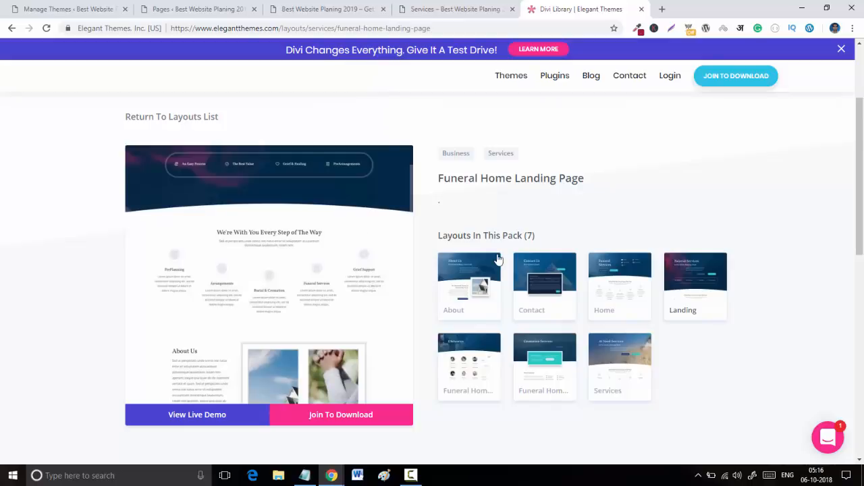
scroll(495, 258, "up", 1)
scroll(484, 295, "down", 4)
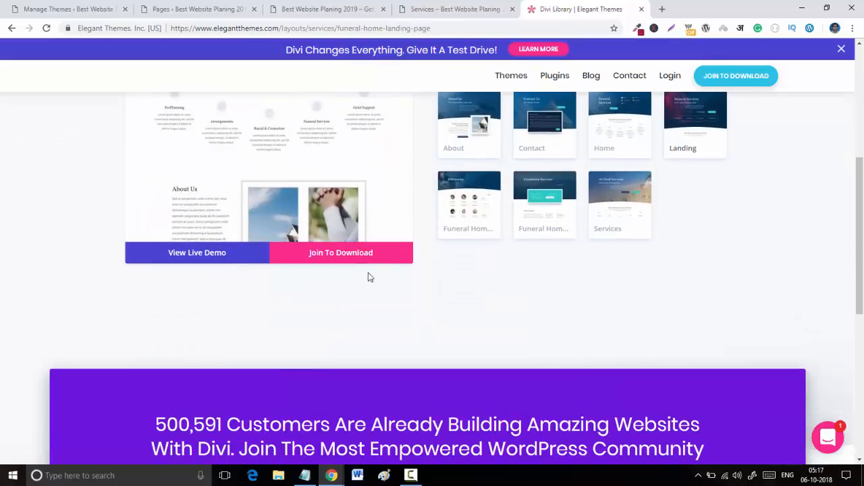
scroll(444, 317, "down", 5)
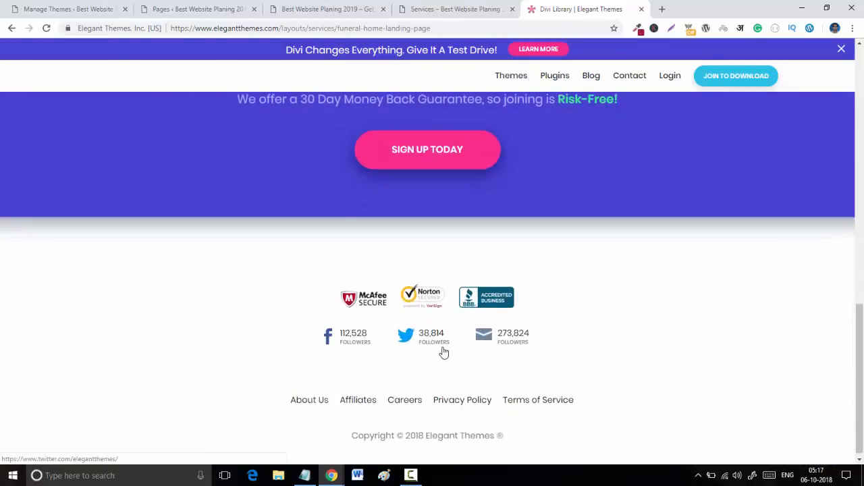
scroll(432, 324, "up", 2)
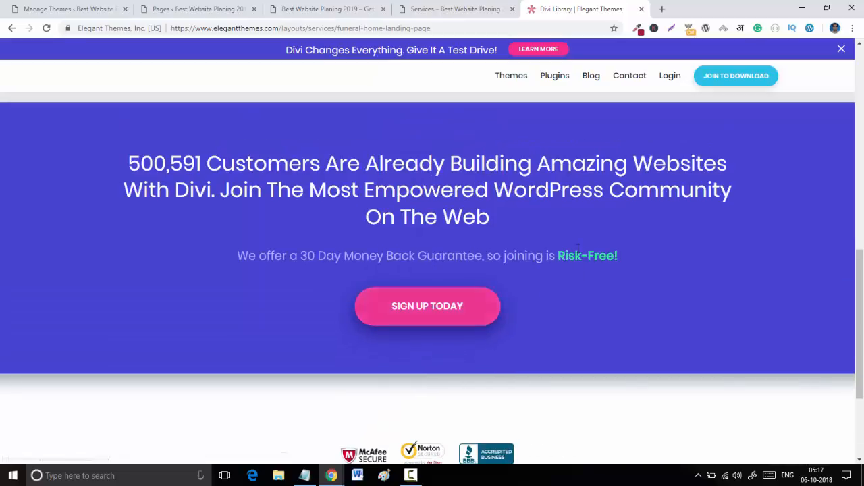
scroll(577, 253, "up", 4)
scroll(578, 253, "up", 5)
Step: Return to the Services page in the Visual Builder and review the imported layout down to the free estimate form
left_click(463, 9)
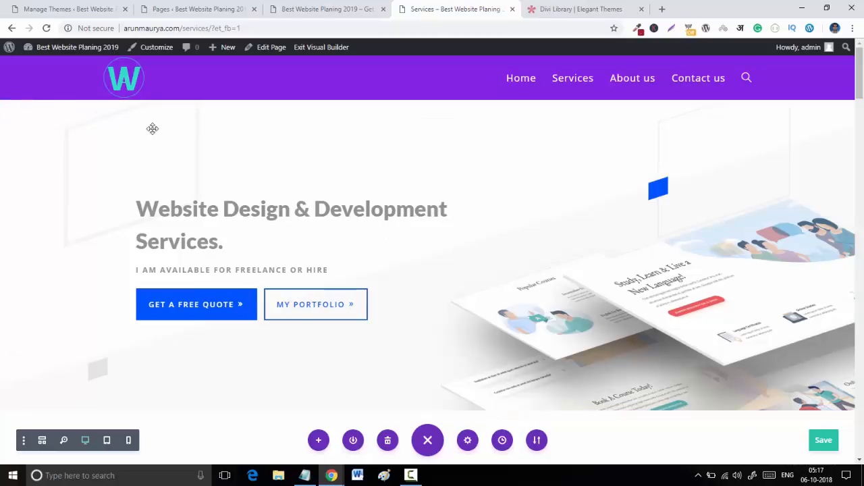
scroll(537, 313, "down", 6)
scroll(537, 313, "down", 3)
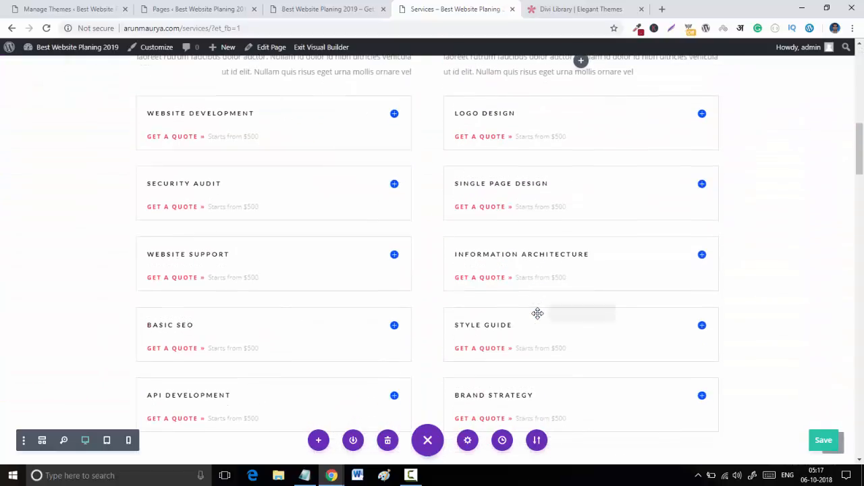
scroll(538, 313, "up", 10)
scroll(538, 318, "down", 10)
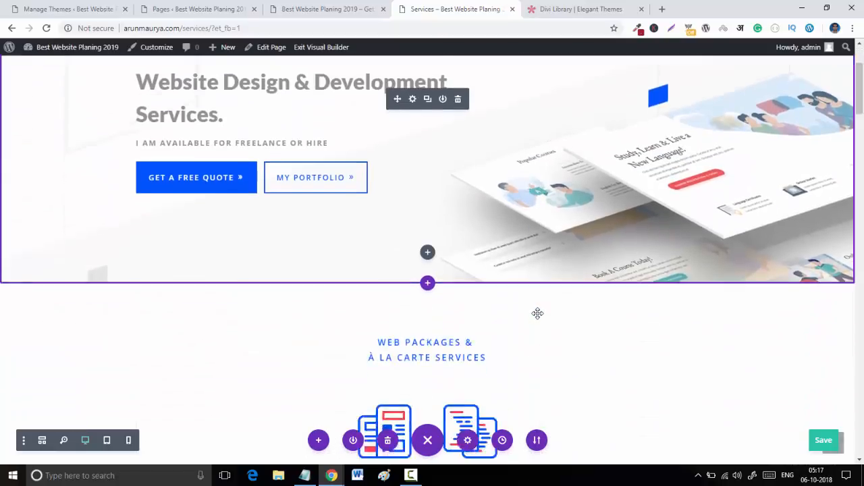
scroll(537, 325, "down", 8)
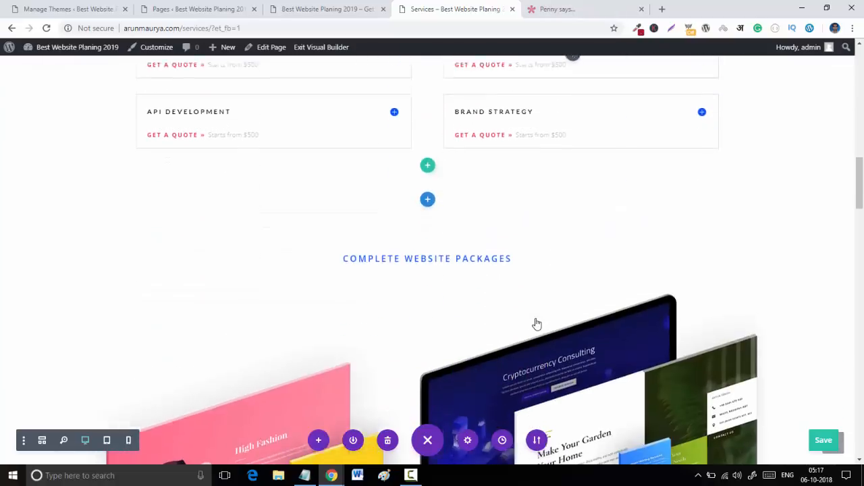
scroll(535, 318, "down", 7)
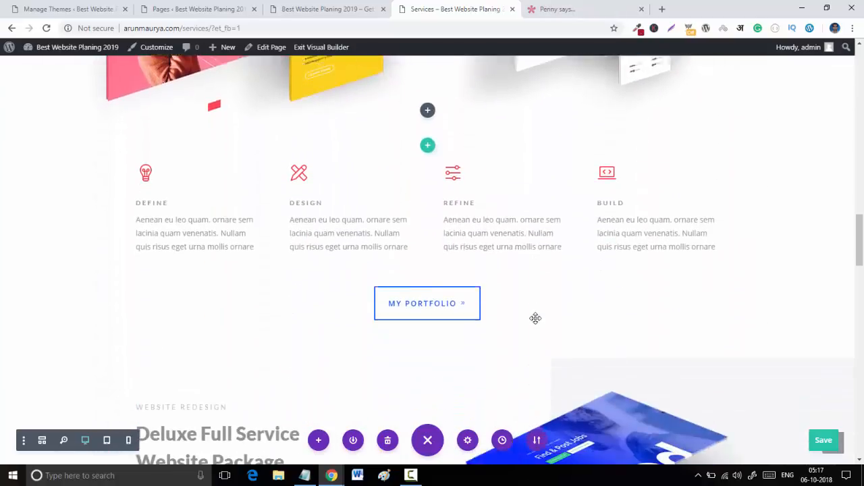
scroll(535, 318, "down", 8)
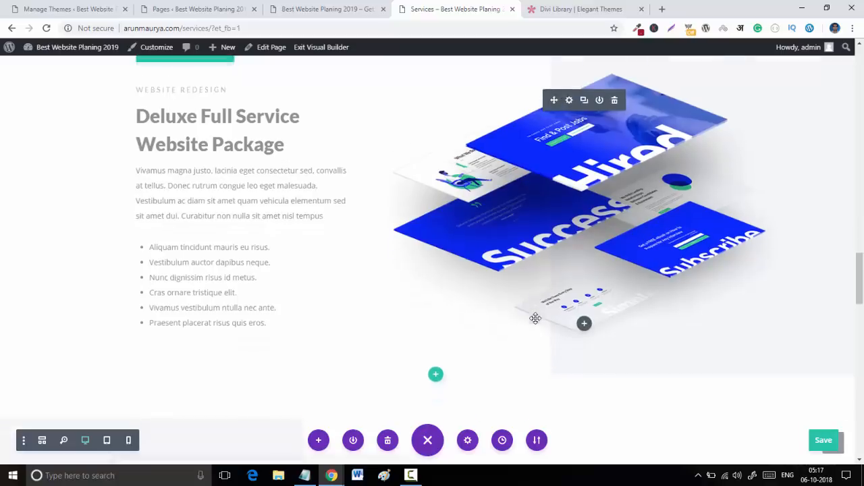
scroll(535, 318, "down", 8)
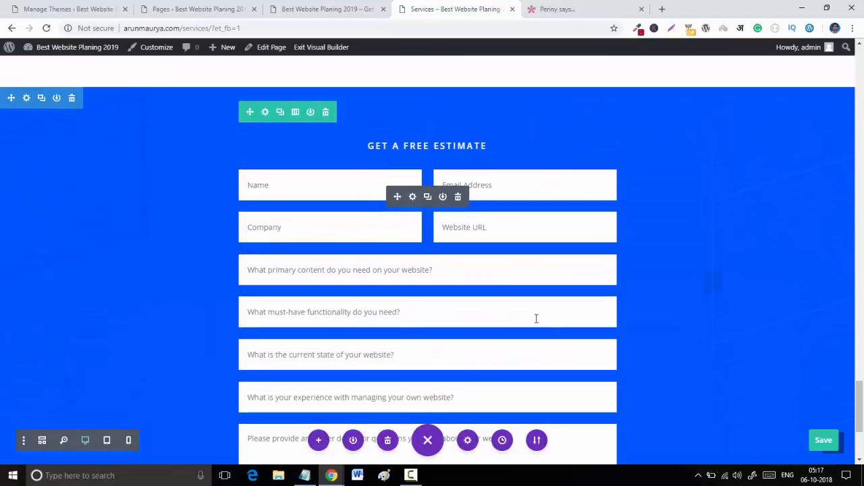
Step: Open the settings of the free estimate contact form, move the dialog off the form's left side, and close it
left_click(413, 196)
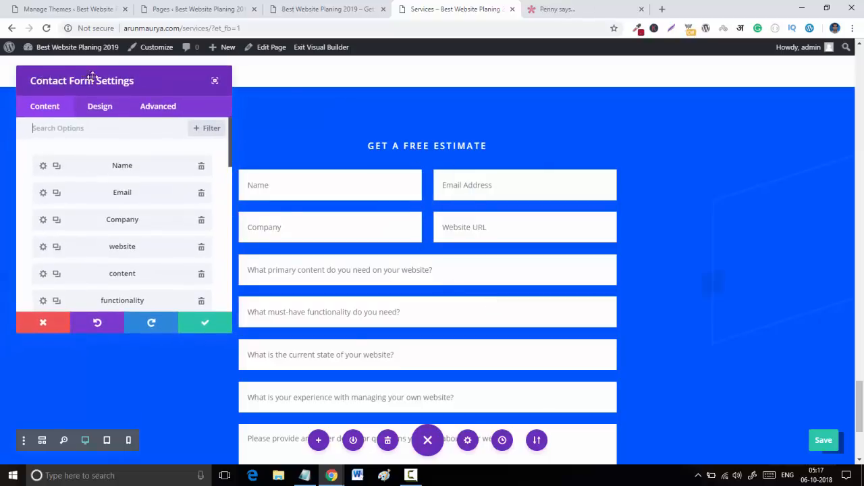
left_click_drag(92, 76, 622, 91)
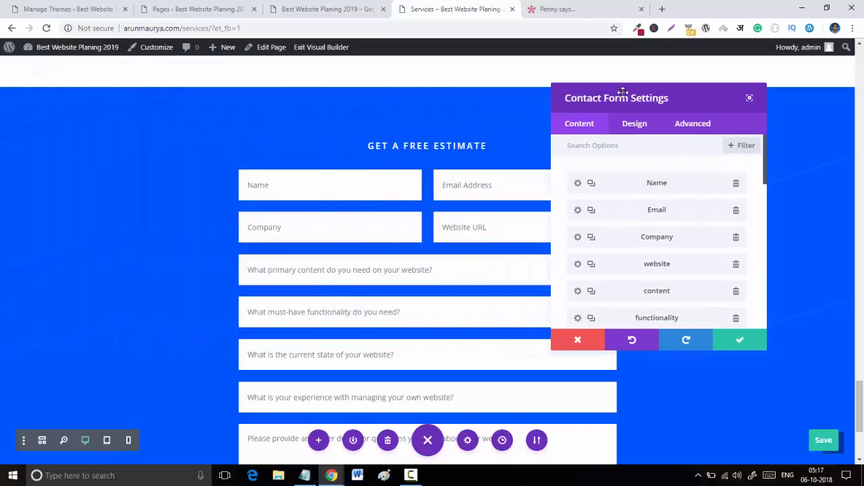
left_click(741, 344)
Step: Save the Services page and go to the site's About us page
scroll(735, 338, "down", 3)
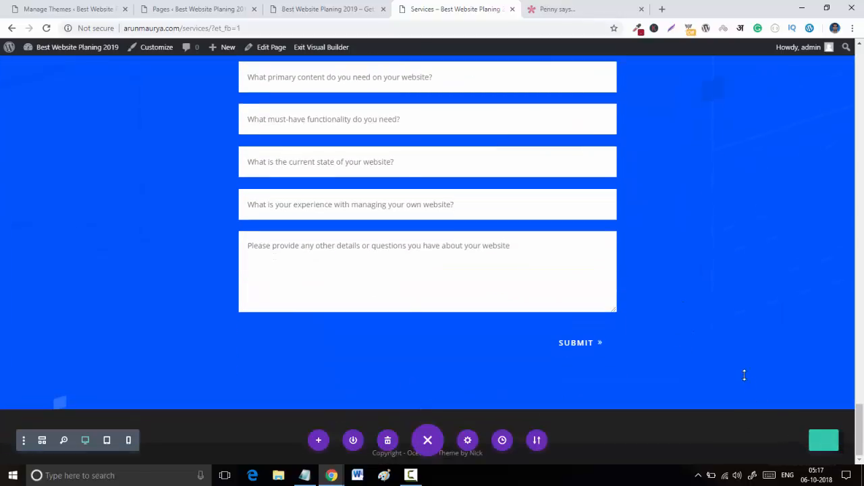
scroll(744, 374, "up", 10)
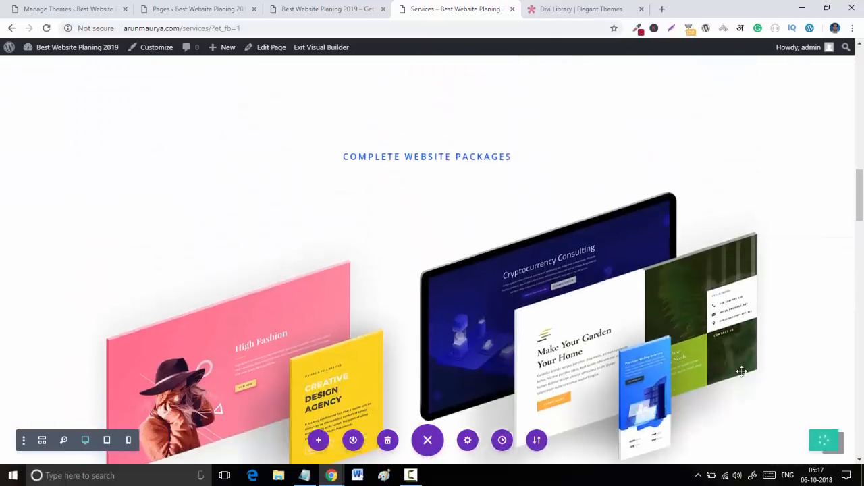
scroll(742, 369, "up", 10)
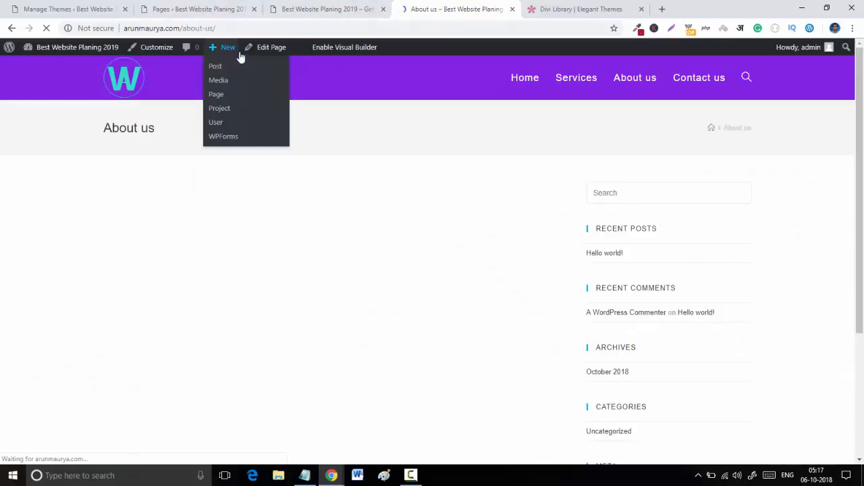
Step: Open the About us page for editing in a new browser tab and switch to that tab
right_click(270, 53)
left_click(283, 59)
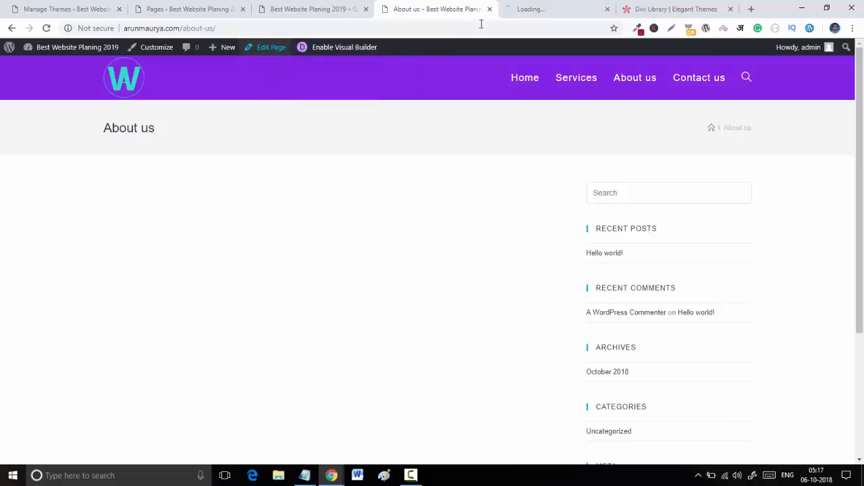
left_click(513, 7)
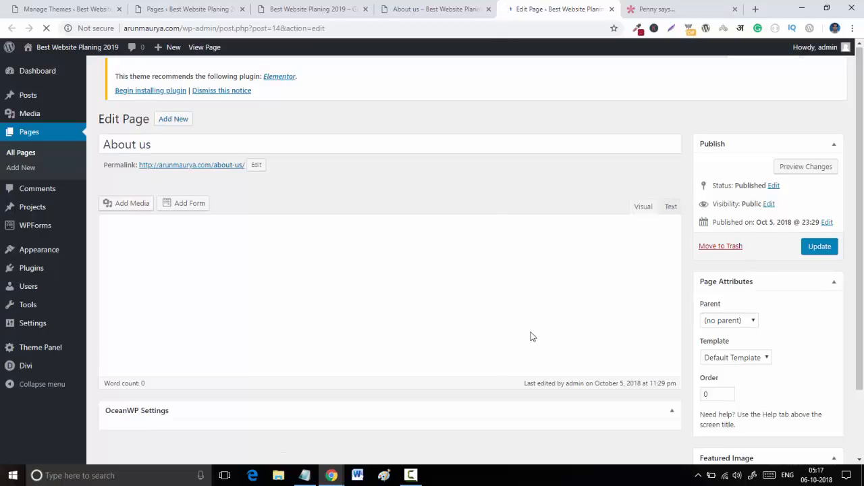
Step: Set the About us page's content layout to 100% Full Width in the OceanWP settings
scroll(533, 332, "down", 1)
left_click(672, 342)
scroll(510, 365, "up", 1)
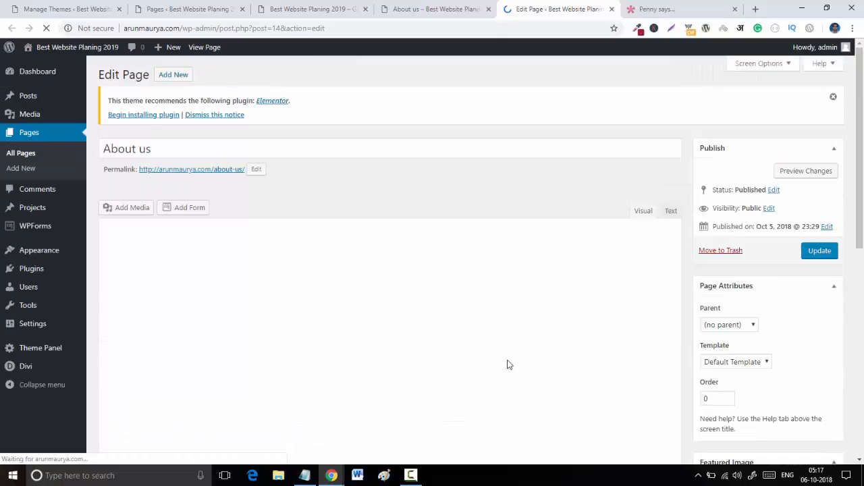
scroll(508, 291, "down", 3)
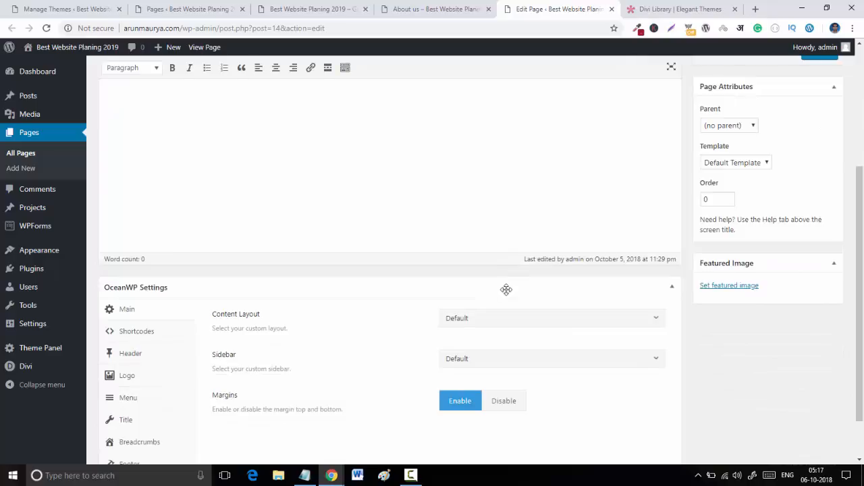
scroll(506, 290, "up", 2)
scroll(507, 290, "down", 3)
left_click(597, 265)
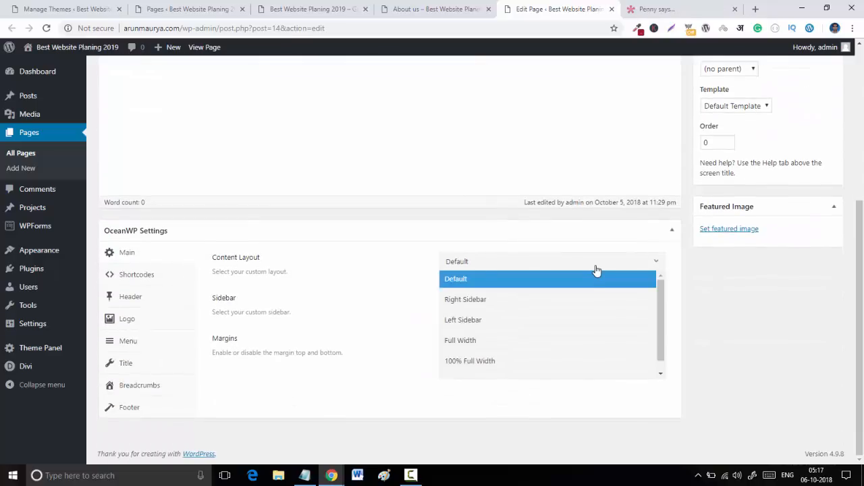
left_click(571, 278)
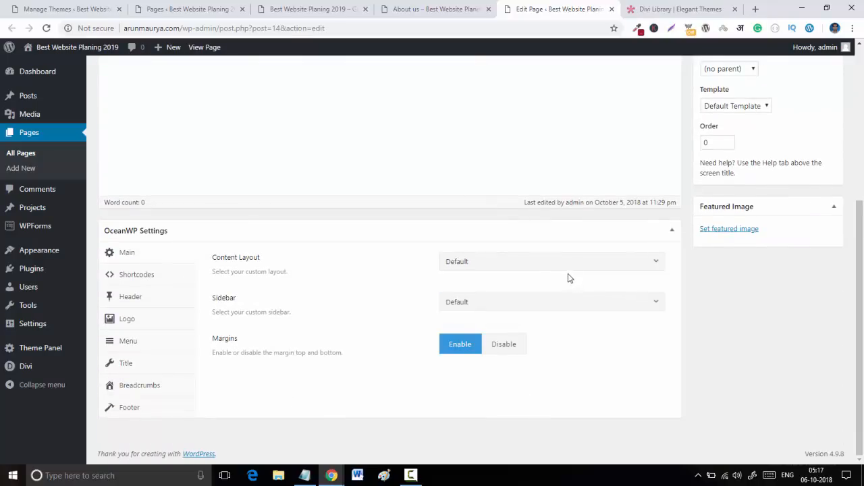
left_click(566, 264)
left_click(544, 363)
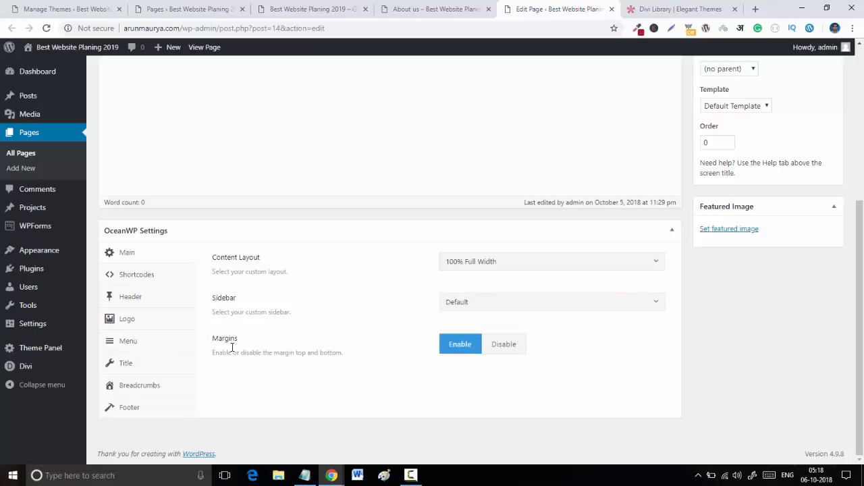
Step: Disable the page title display for the About us page and update the page
left_click(123, 368)
left_click(549, 263)
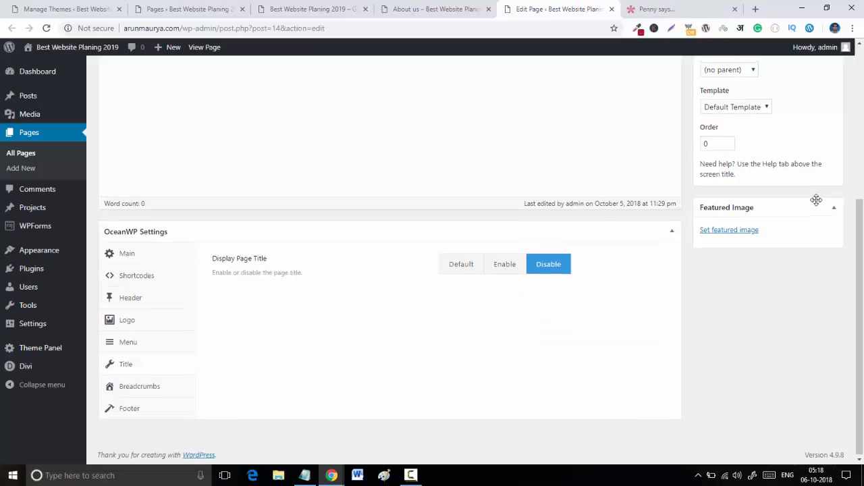
scroll(816, 199, "up", 5)
left_click(820, 251)
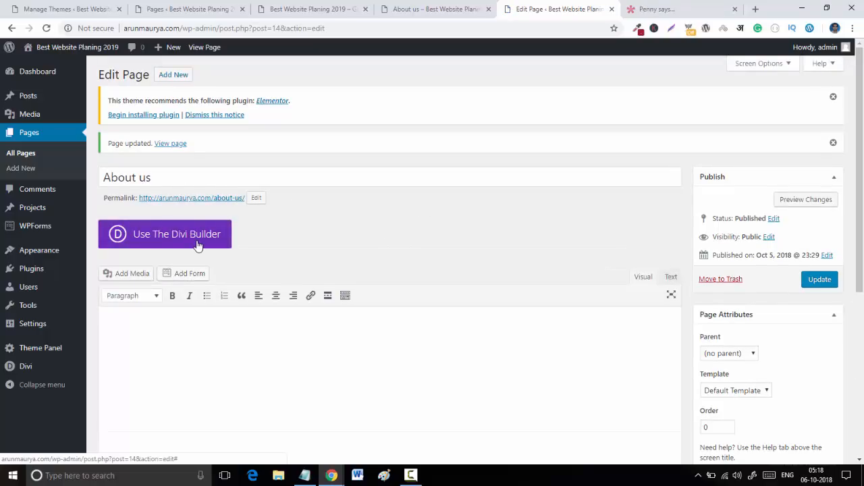
Step: Enable the Divi Builder for the About us page and launch the Visual Builder
left_click(197, 241)
left_click(301, 233)
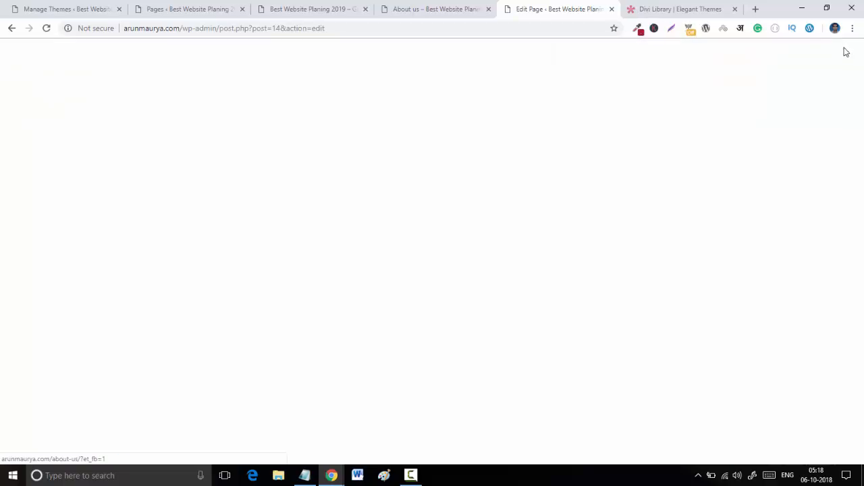
left_click(426, 8)
left_click(589, 6)
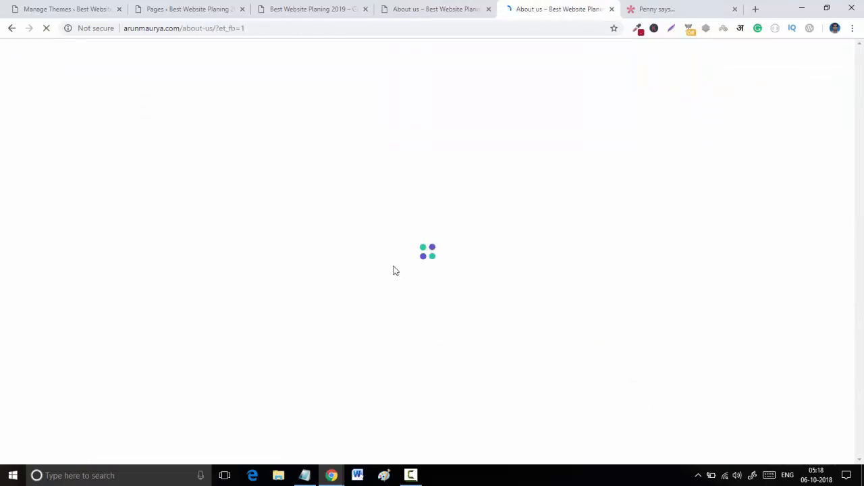
Step: Close the Divi Library browser tab and stay on the About us page in the Visual Builder
left_click(668, 7)
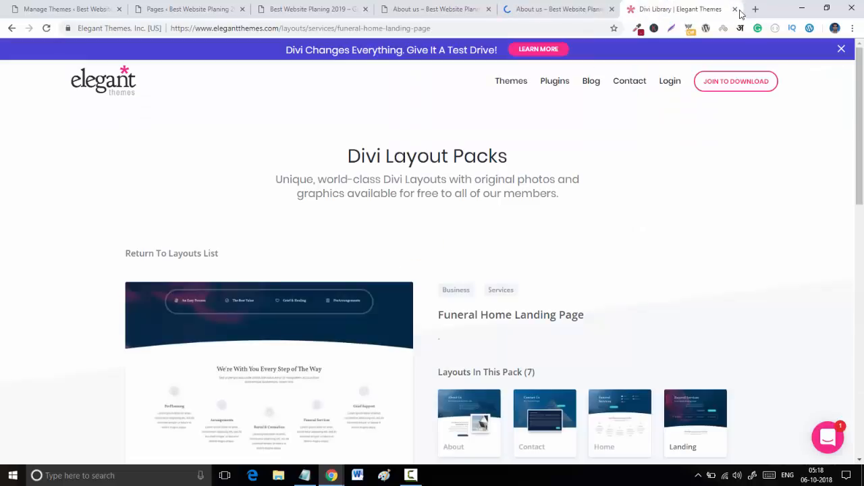
left_click(574, 6)
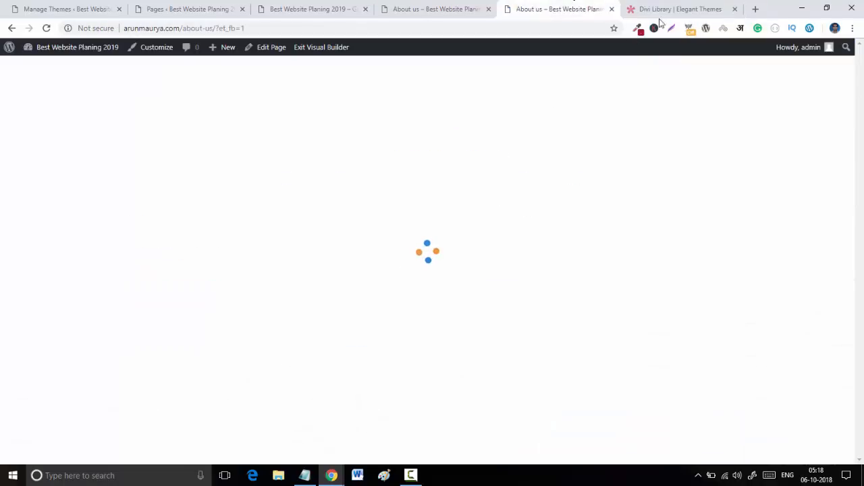
left_click(736, 9)
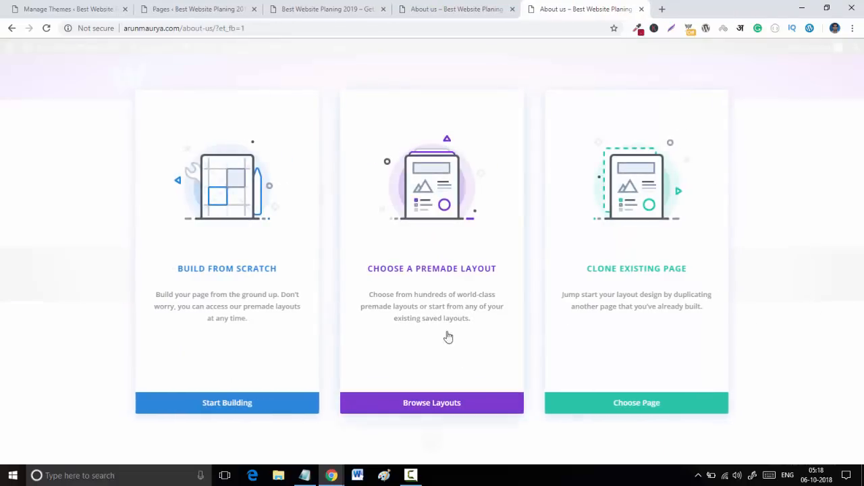
Step: Choose to start from a premade layout and open the Web Freelancer layout pack
left_click(448, 251)
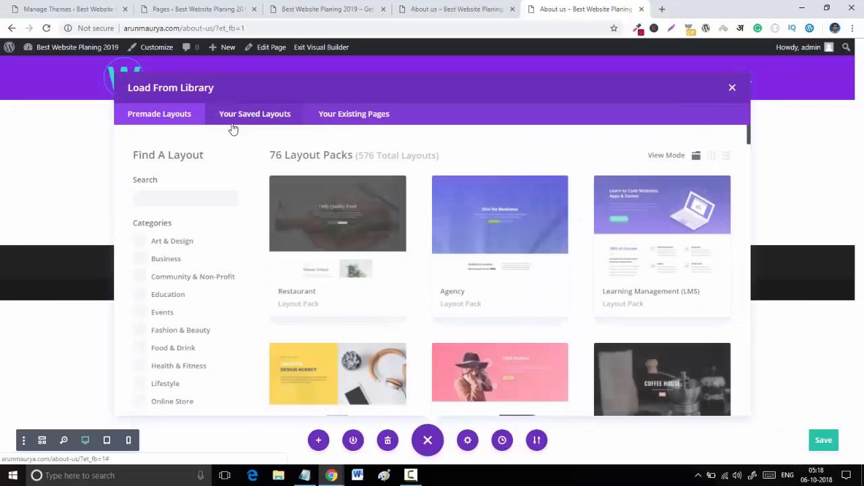
scroll(195, 399, "down", 4)
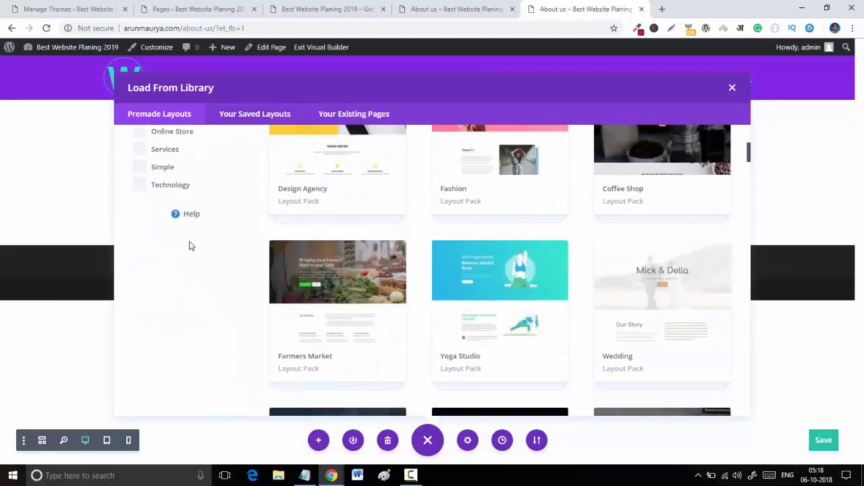
scroll(446, 316, "down", 15)
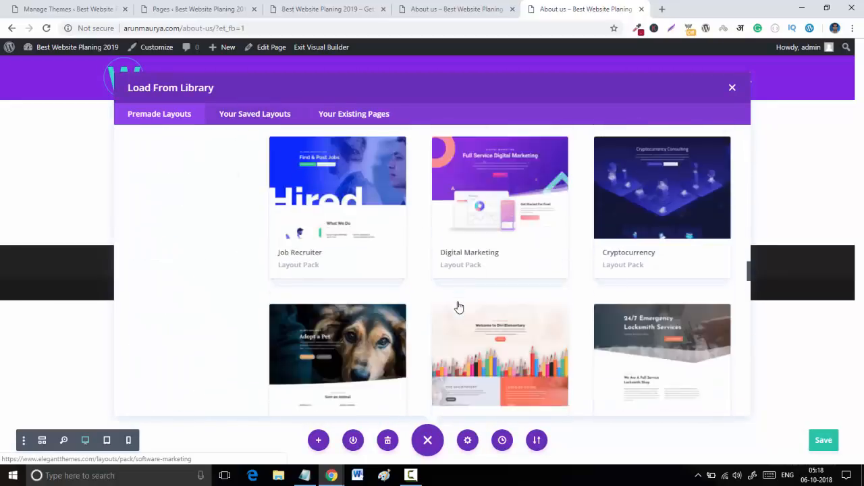
scroll(458, 306, "down", 15)
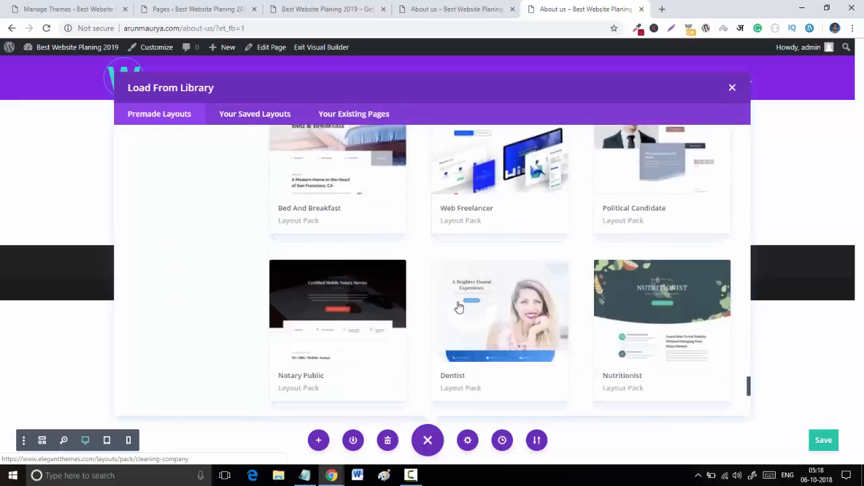
scroll(473, 291, "up", 1)
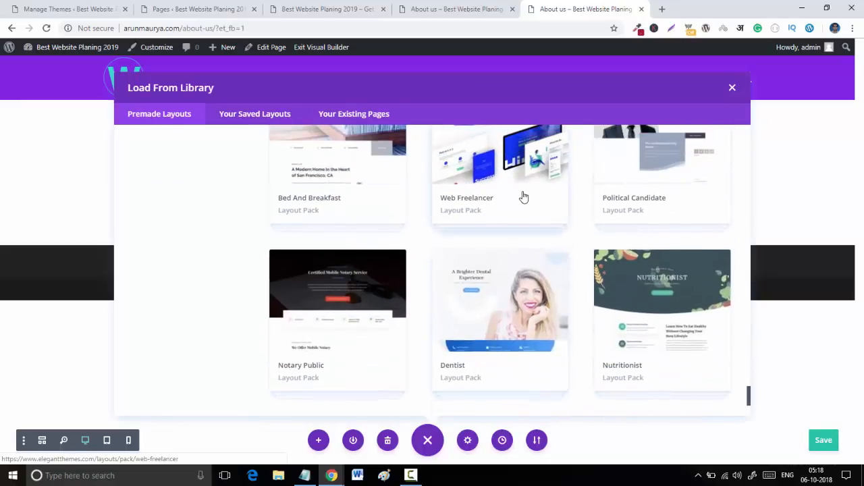
left_click(524, 197)
Step: Import the About layout from the Web Freelancer pack into the page
scroll(575, 328, "down", 3)
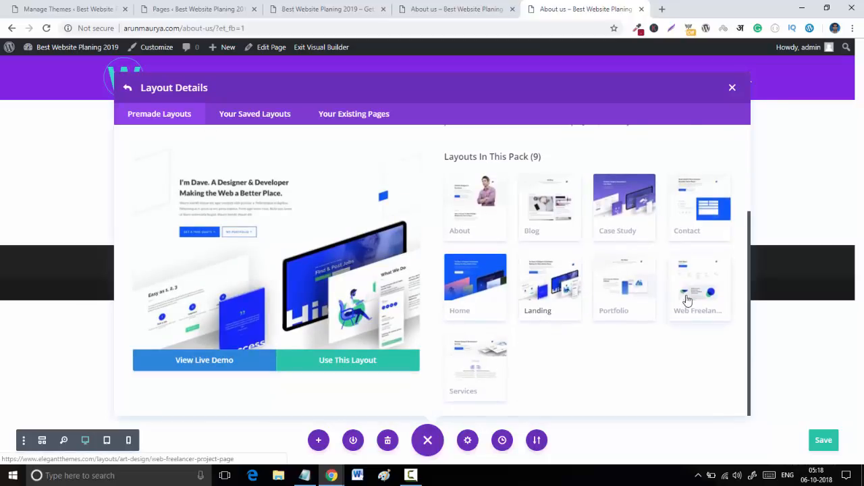
scroll(687, 300, "up", 1)
scroll(629, 285, "down", 1)
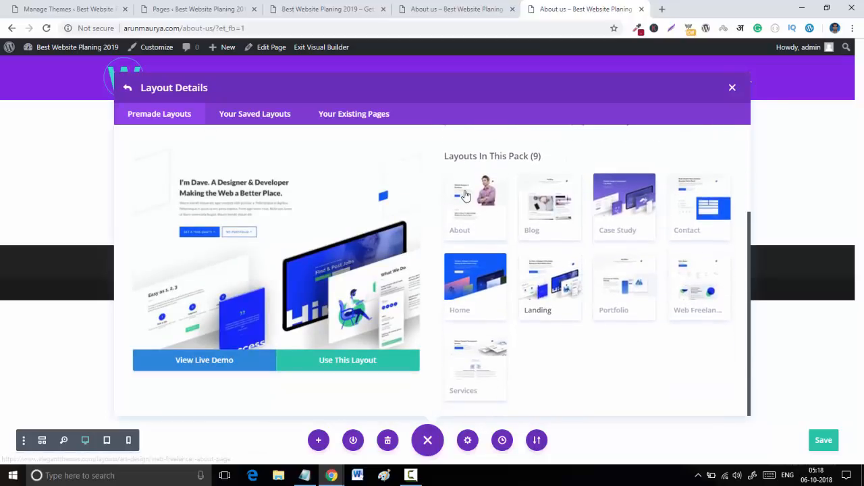
left_click(475, 202)
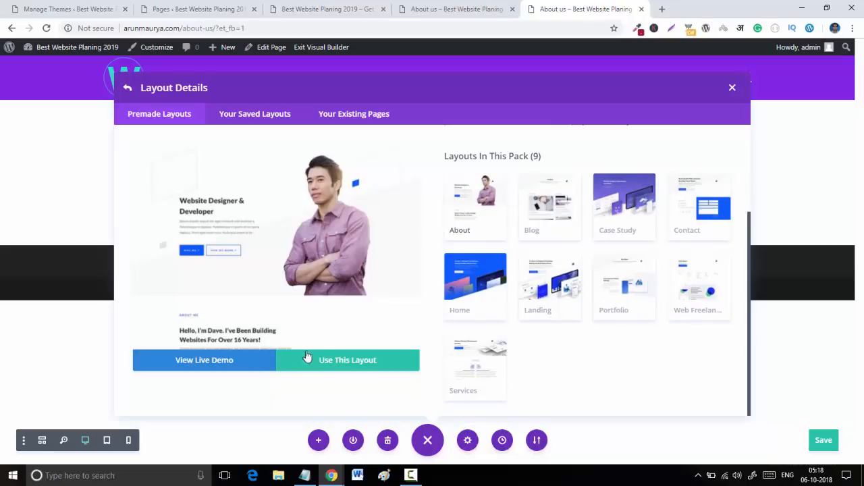
left_click(355, 366)
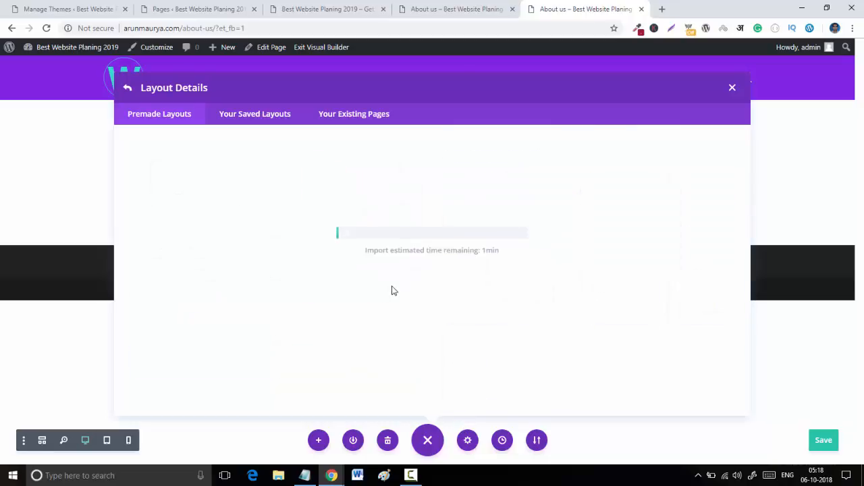
Step: Load the site's home page in the other browser tab and review it down to the featured work section
left_click(473, 8)
key("F5")
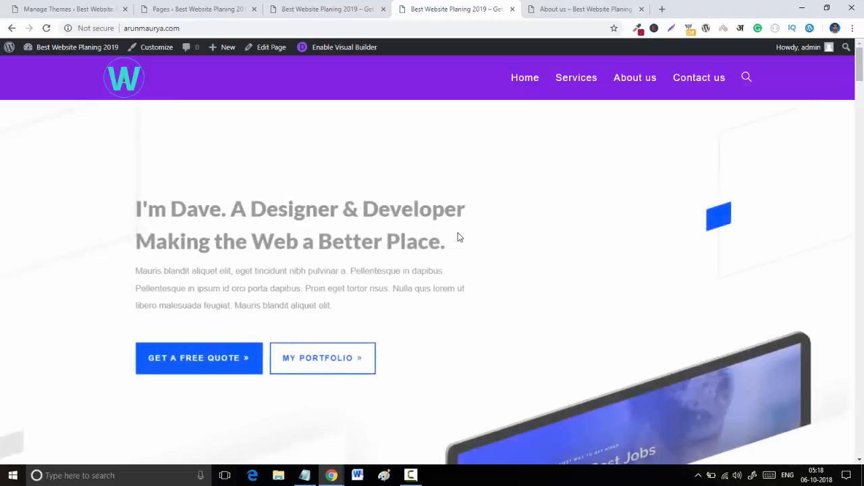
scroll(457, 236, "down", 7)
scroll(459, 238, "down", 15)
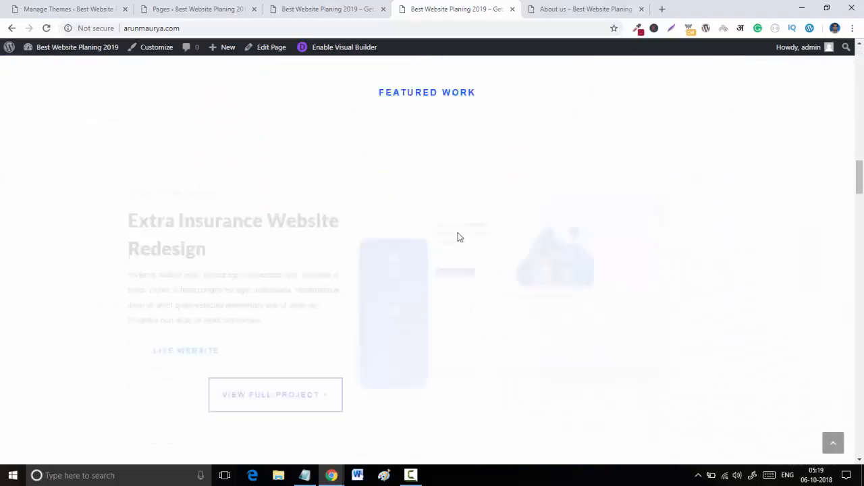
scroll(458, 237, "up", 13)
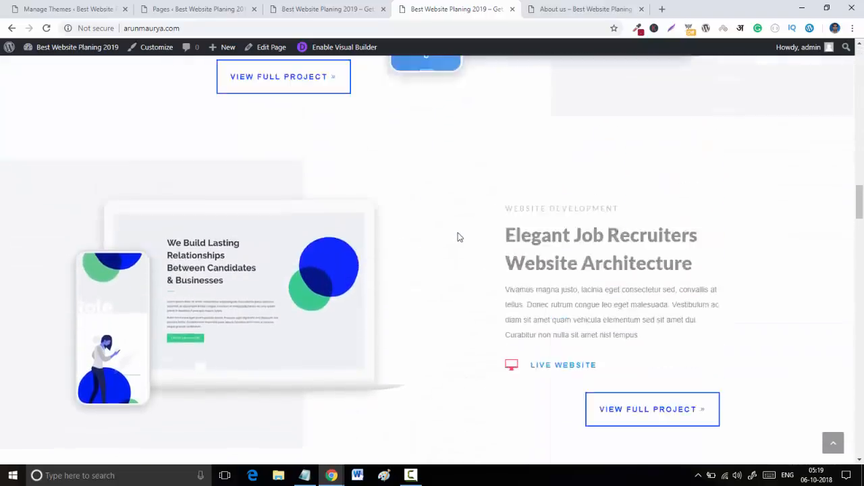
scroll(457, 235, "up", 12)
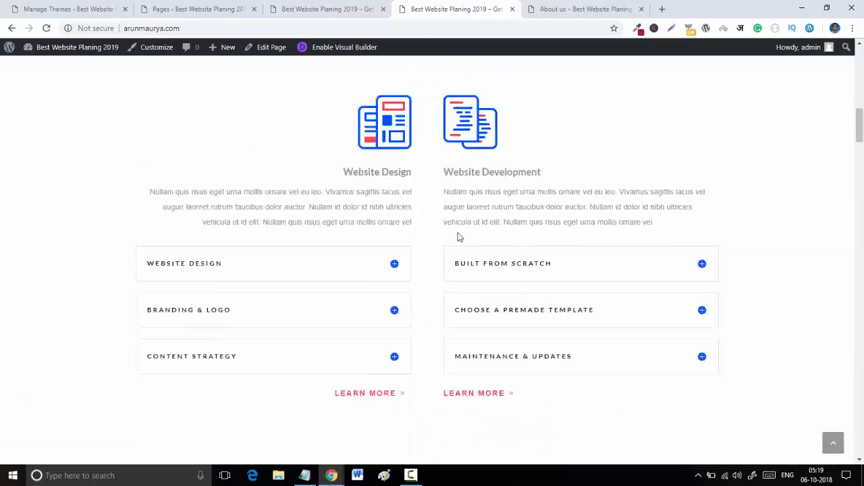
scroll(459, 237, "up", 6)
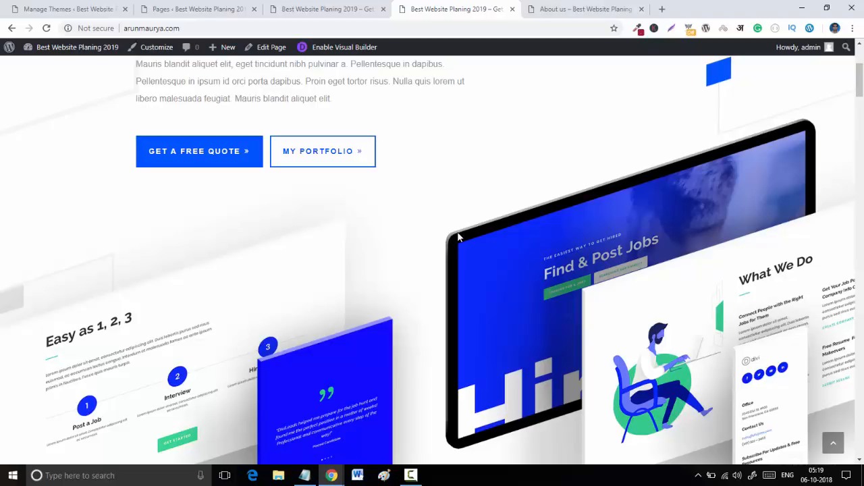
Step: Open a blank browser tab and return to the About us page to check the layout import
left_click(661, 11)
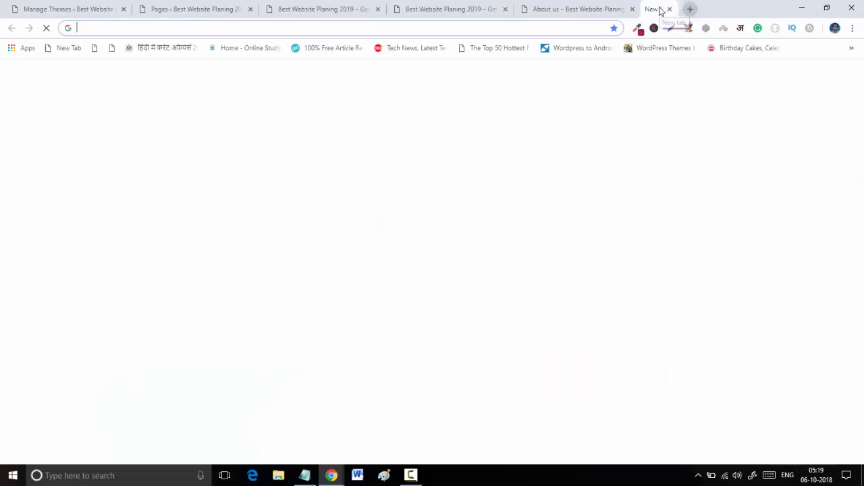
left_click(563, 8)
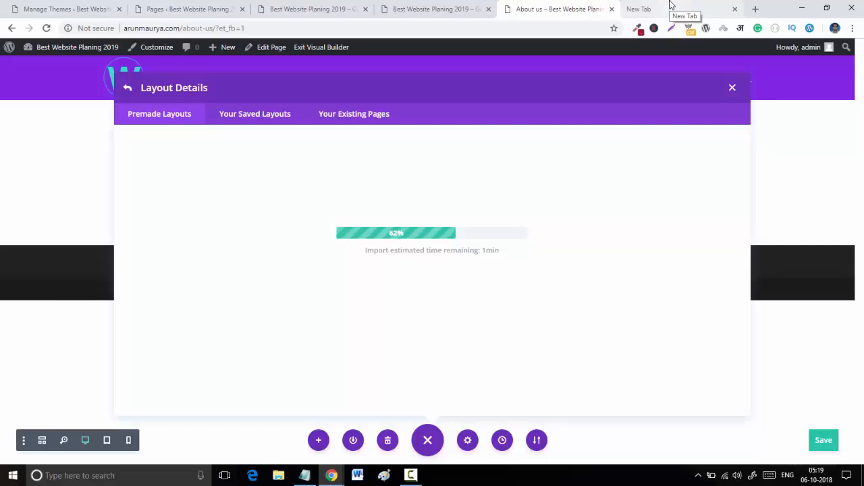
left_click(668, 8)
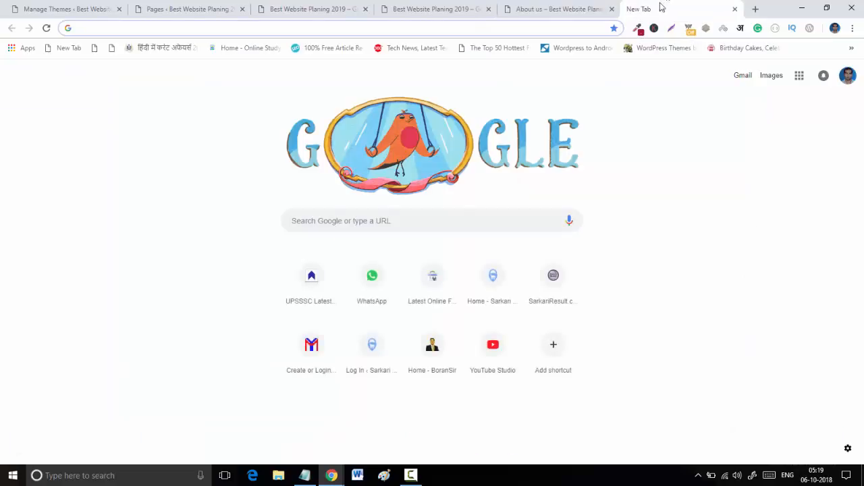
left_click(596, 6)
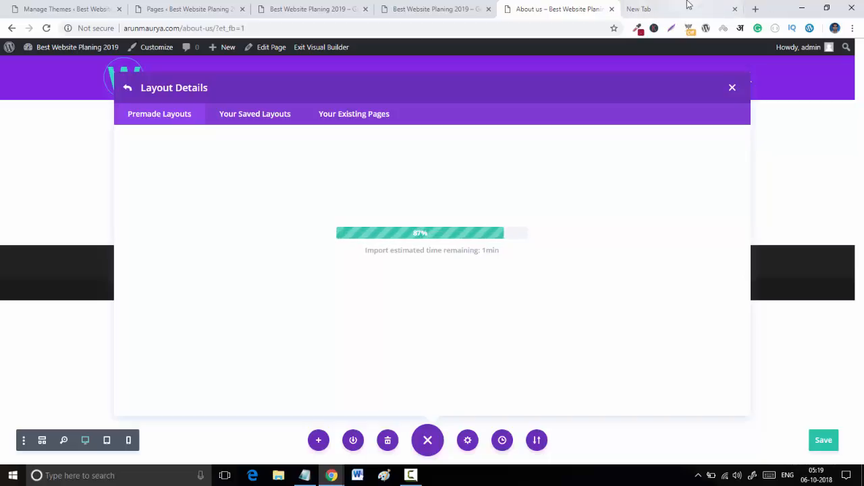
Step: Sample the purple of the Layout Details dialog's header with the page color picker
left_click(640, 30)
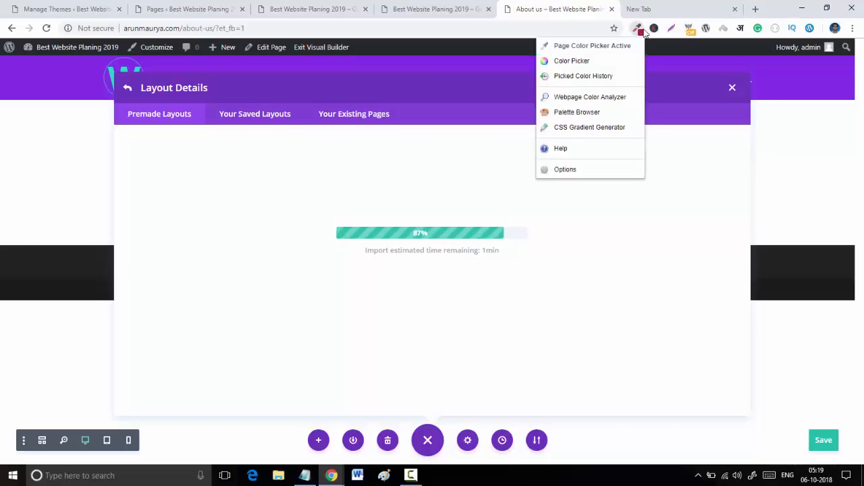
left_click(597, 49)
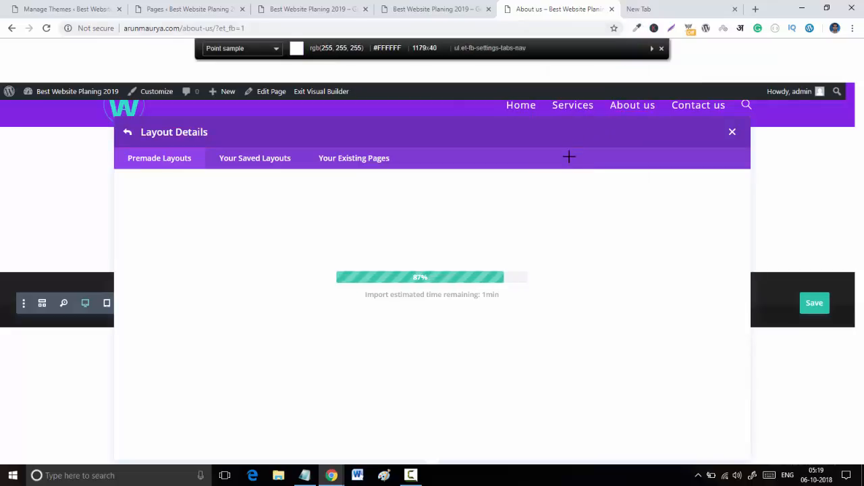
left_click(520, 125)
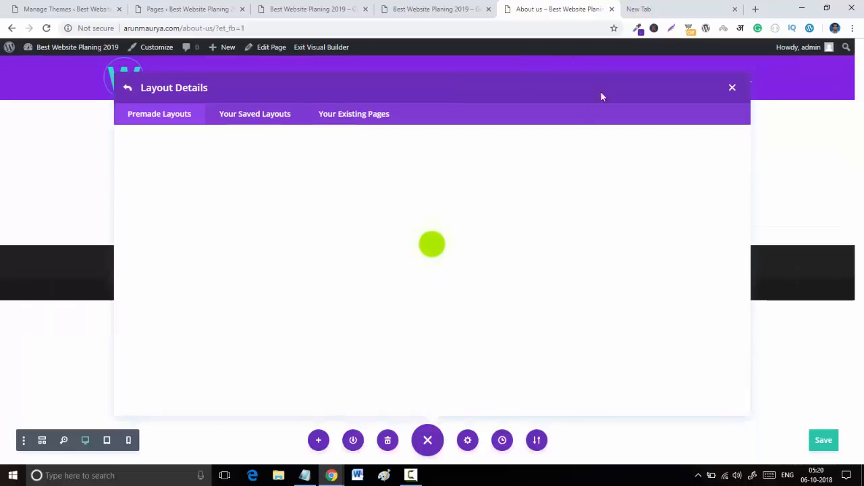
left_click(636, 30)
left_click(592, 46)
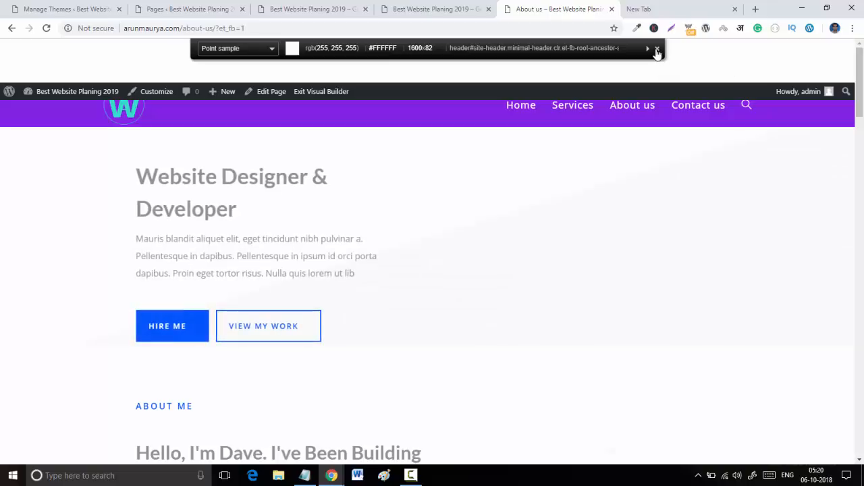
left_click(659, 50)
Step: Review the imported About us layout down to the experience statistics and return to the My Vision section
scroll(296, 237, "down", 5)
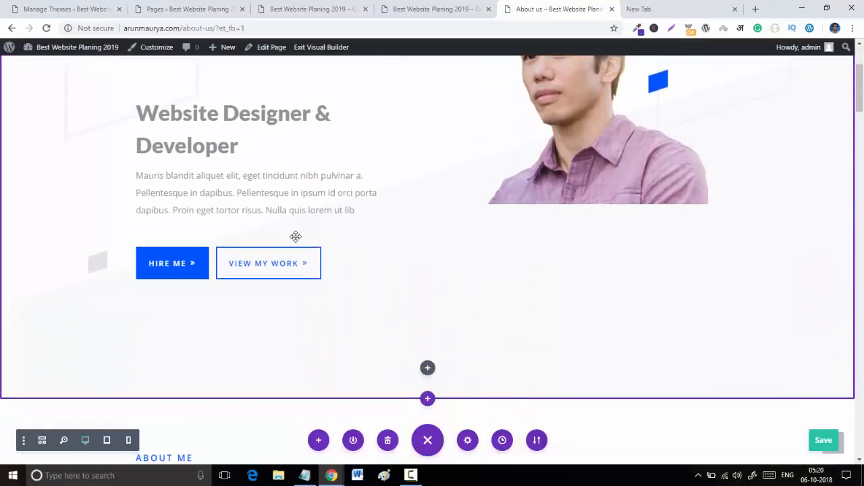
scroll(296, 237, "down", 15)
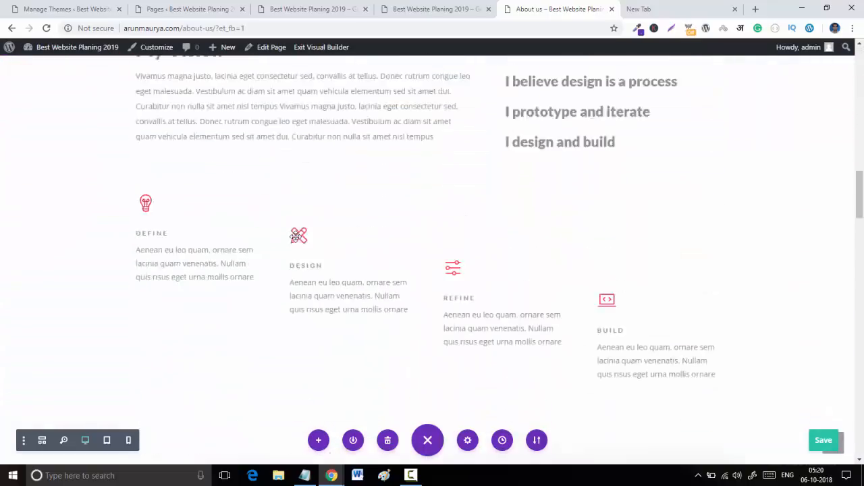
scroll(296, 236, "up", 10)
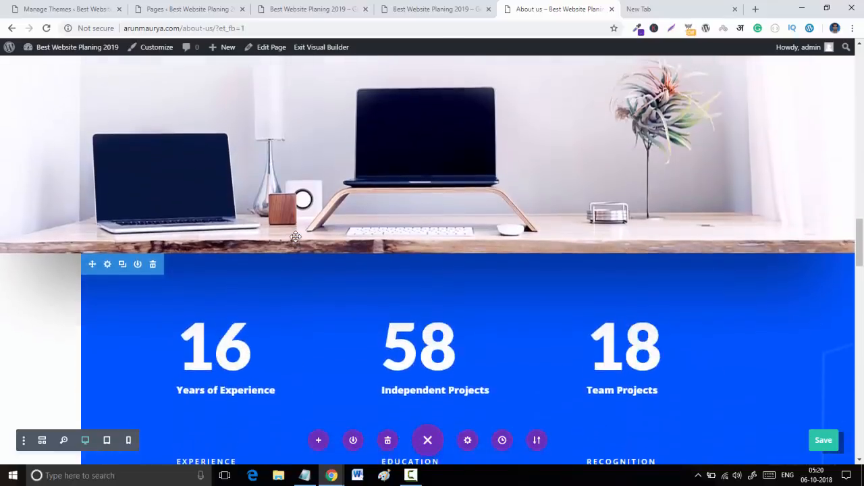
scroll(564, 167, "up", 4)
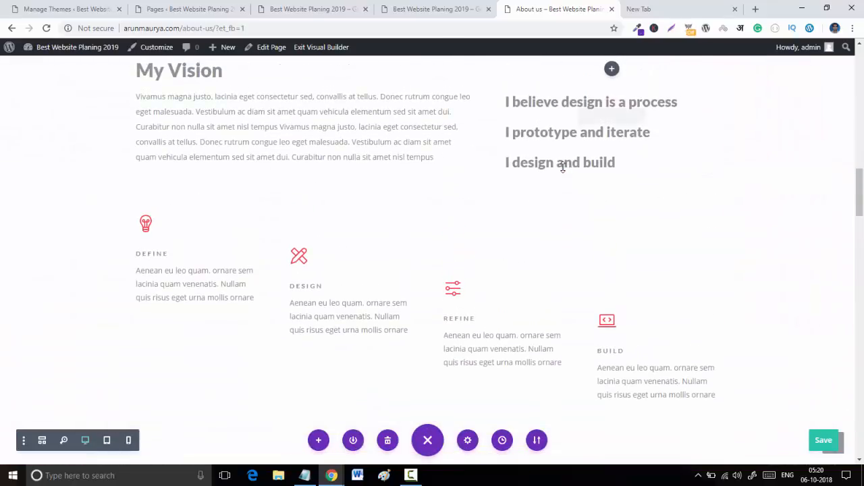
scroll(621, 295, "down", 1)
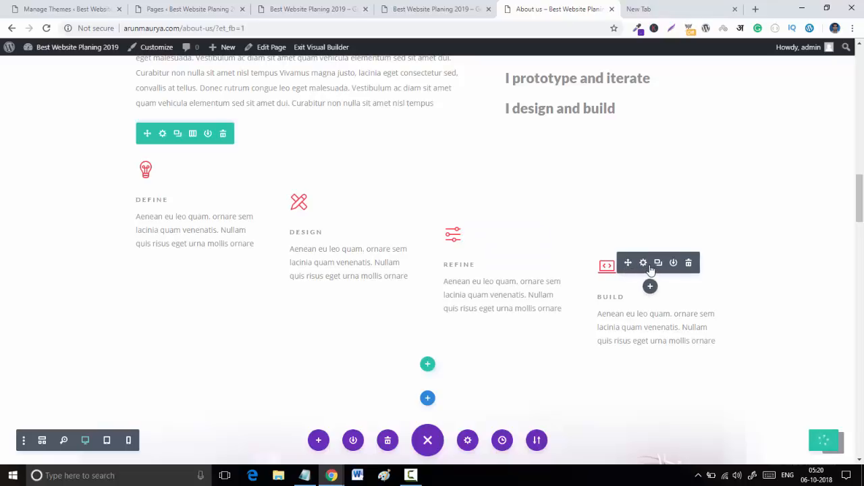
left_click(644, 264)
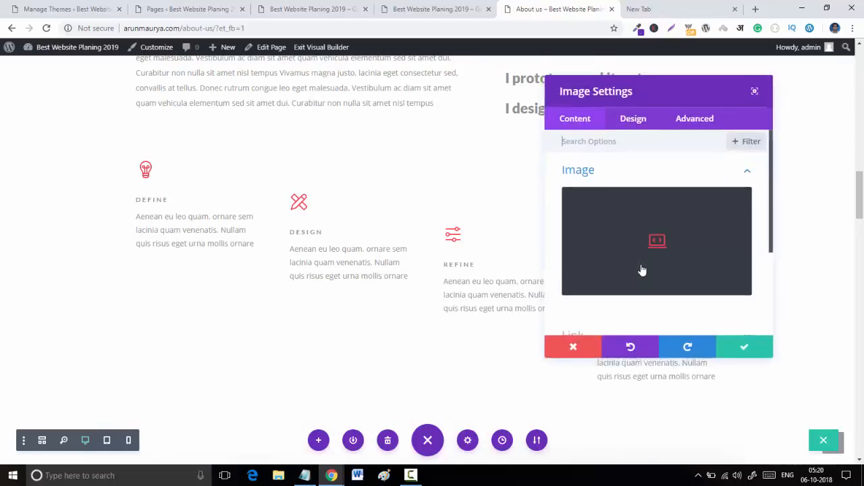
left_click_drag(654, 121, 324, 56)
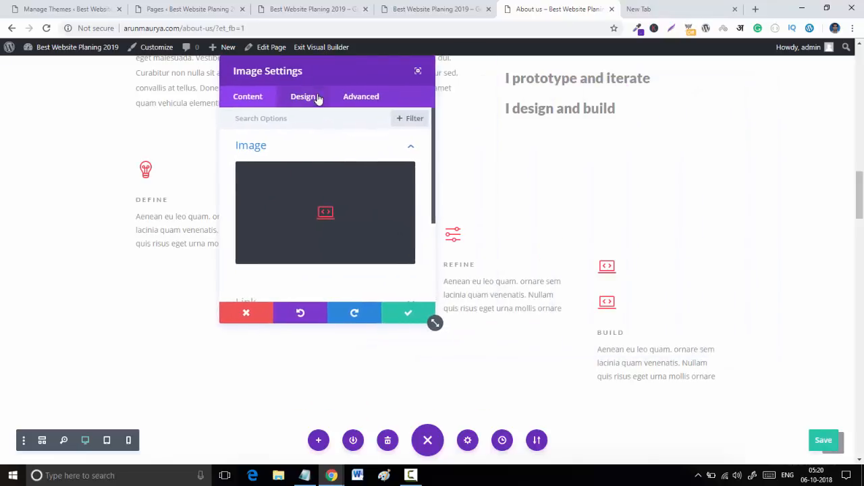
left_click(410, 313)
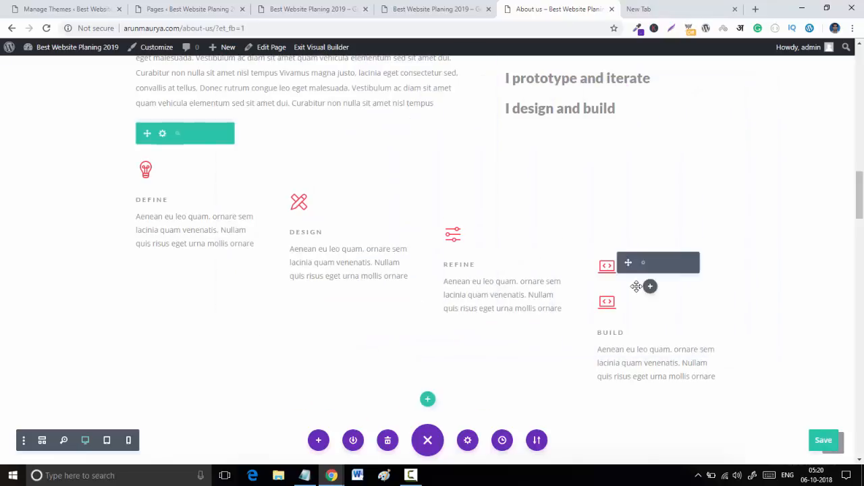
left_click(690, 263)
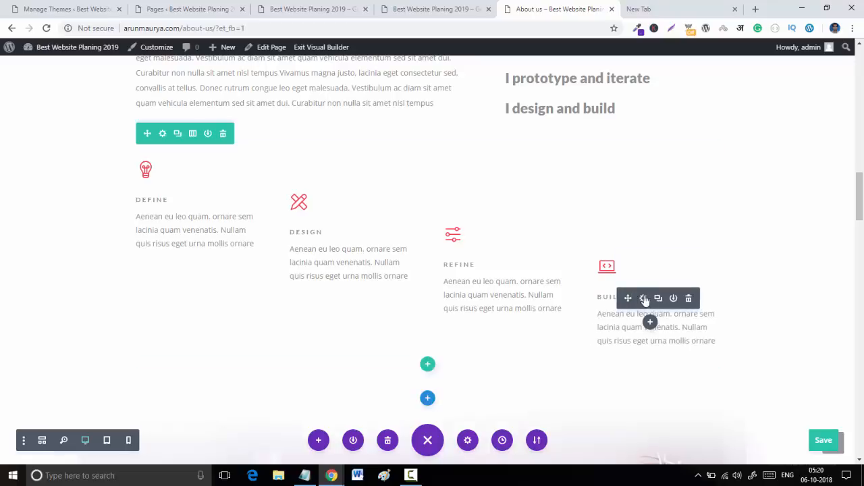
Step: Try a custom top margin of -135px on the icon image above Build, and undo the change
left_click(643, 263)
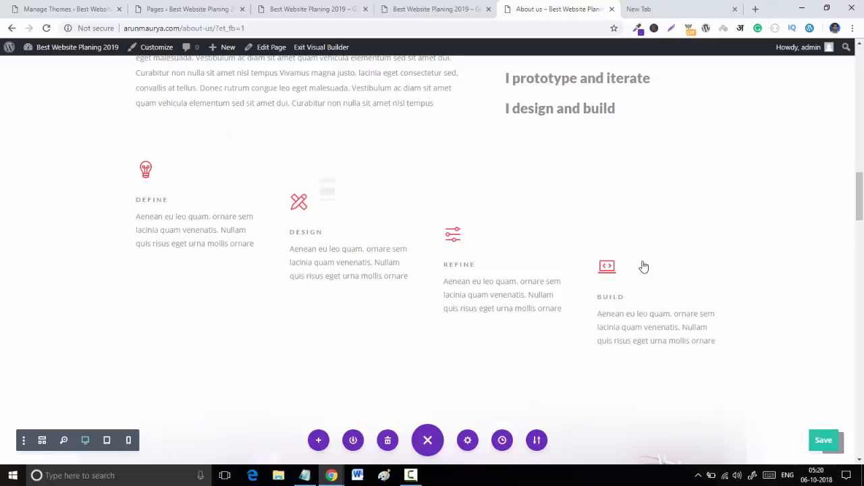
left_click(303, 97)
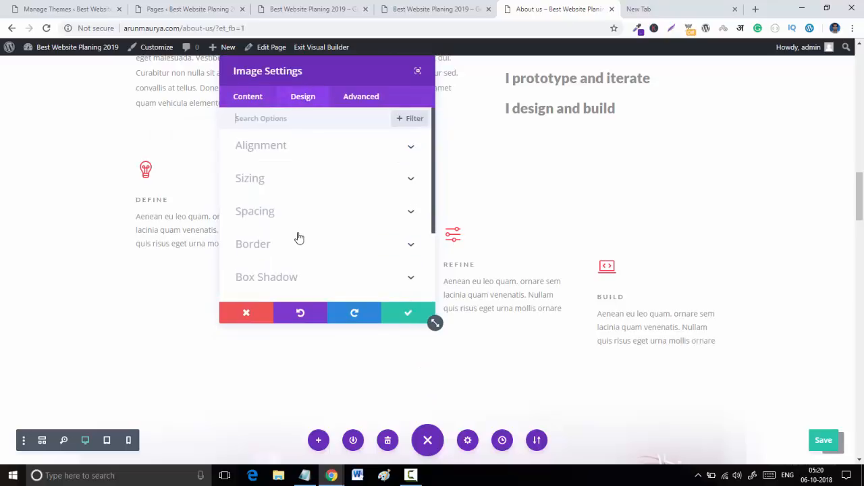
scroll(294, 223, "down", 3)
scroll(276, 169, "up", 1)
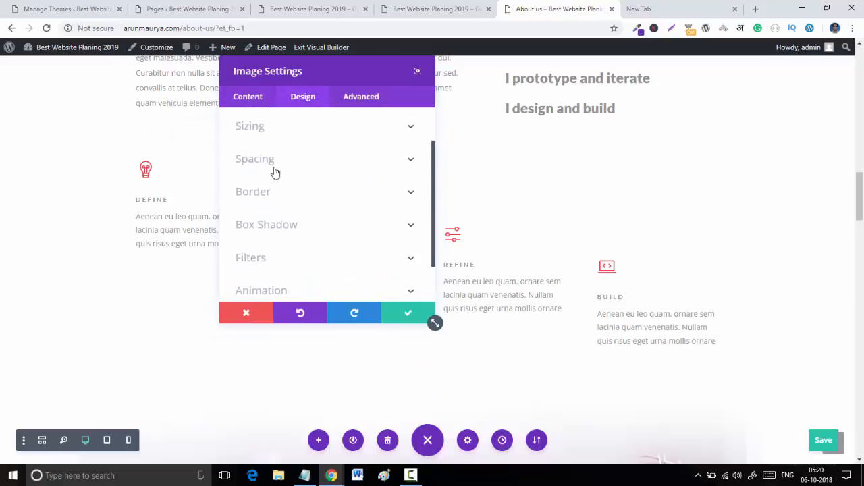
left_click(275, 170)
scroll(291, 190, "down", 2)
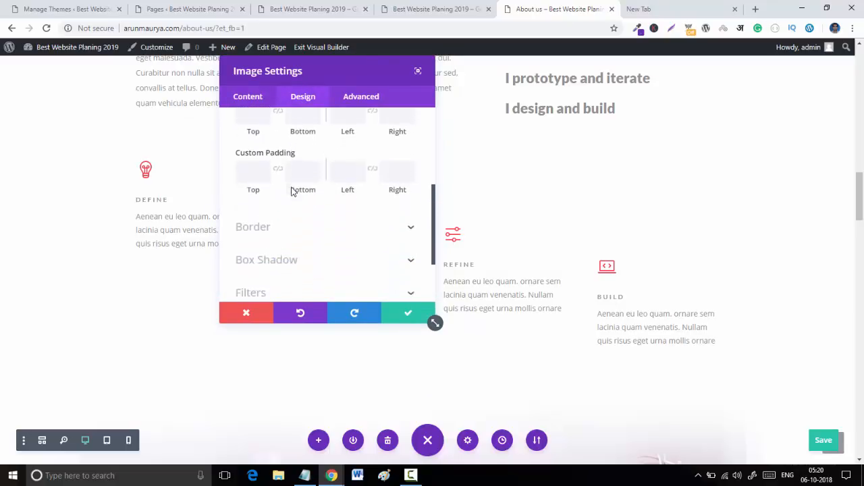
scroll(291, 189, "up", 2)
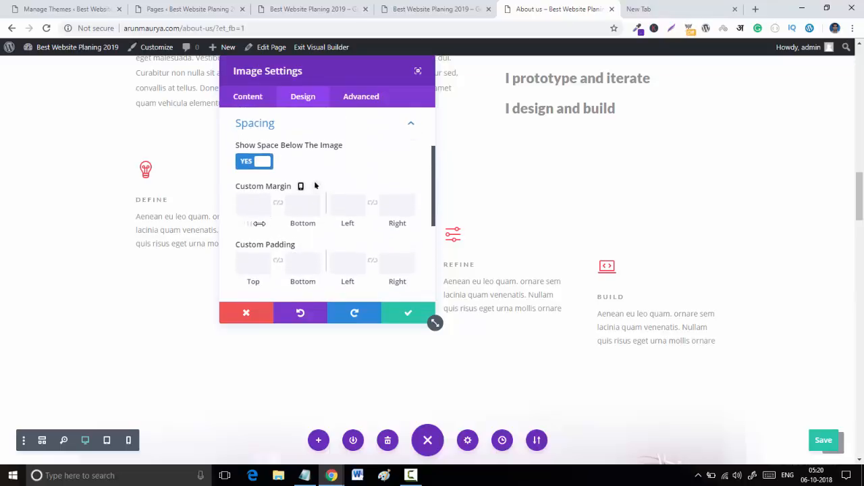
left_click_drag(254, 223, 172, 214)
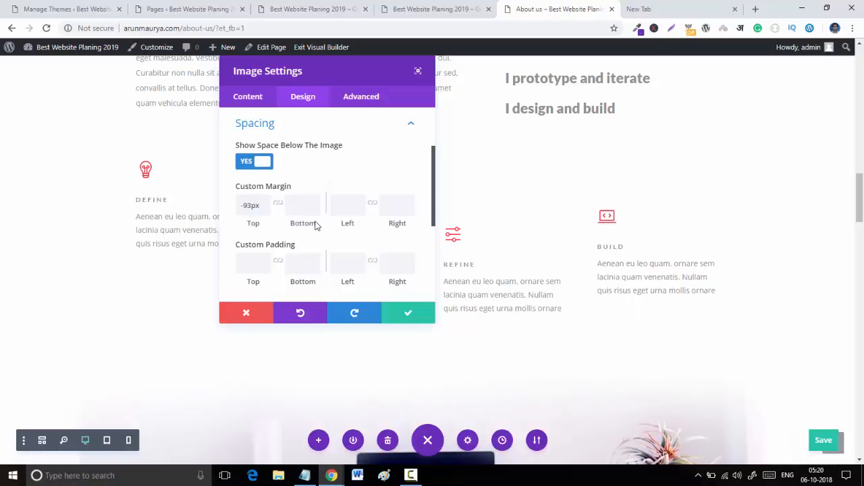
left_click_drag(225, 224, 177, 217)
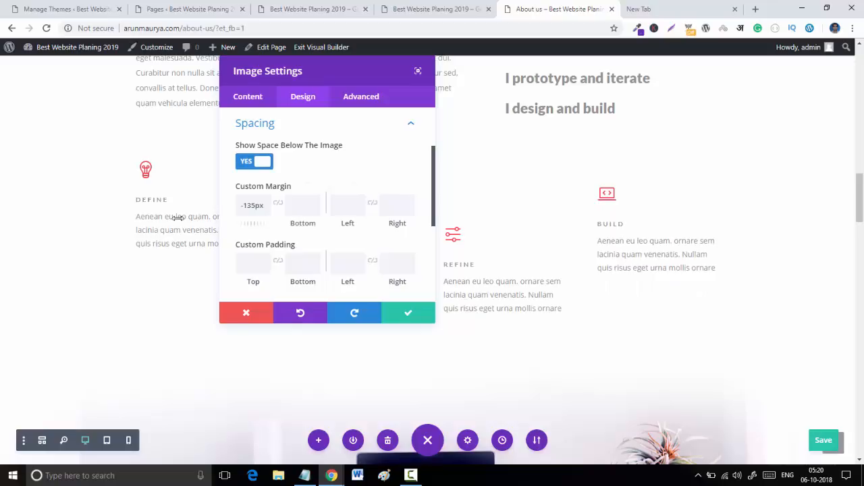
left_click(398, 318)
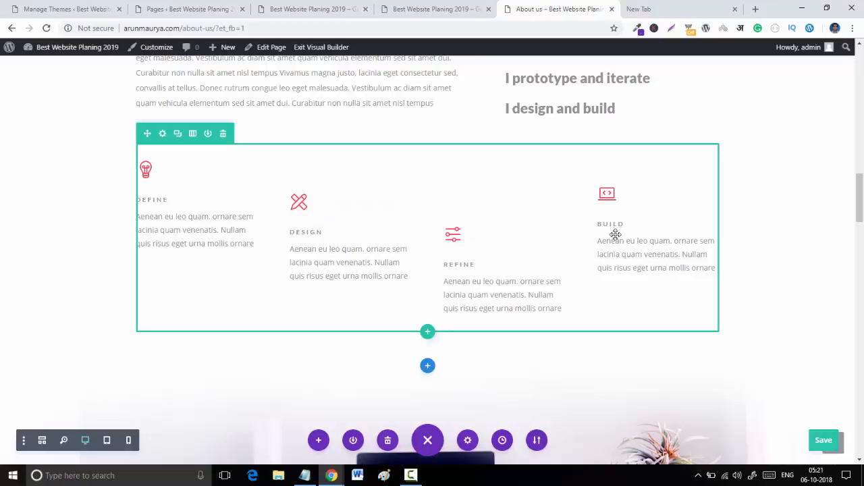
key("ctrl+z")
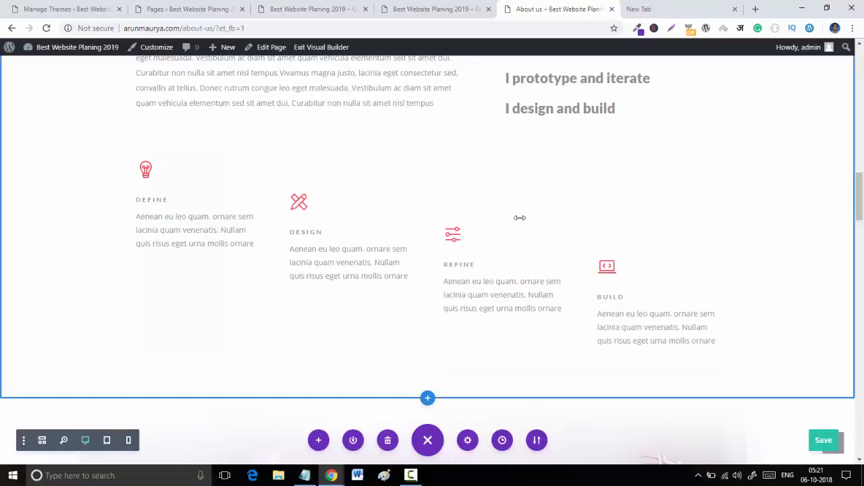
Step: Check the vision, skills and intro sections of the About us page up to its header and save the page
scroll(753, 203, "up", 5)
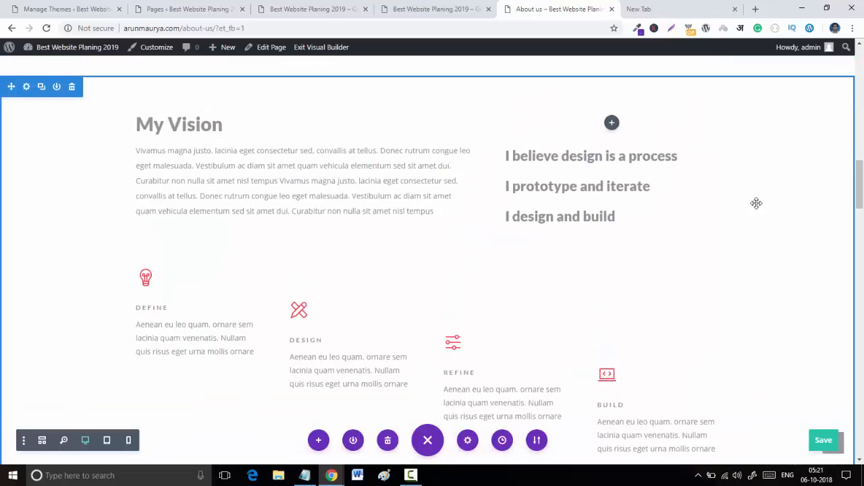
scroll(292, 223, "down", 5)
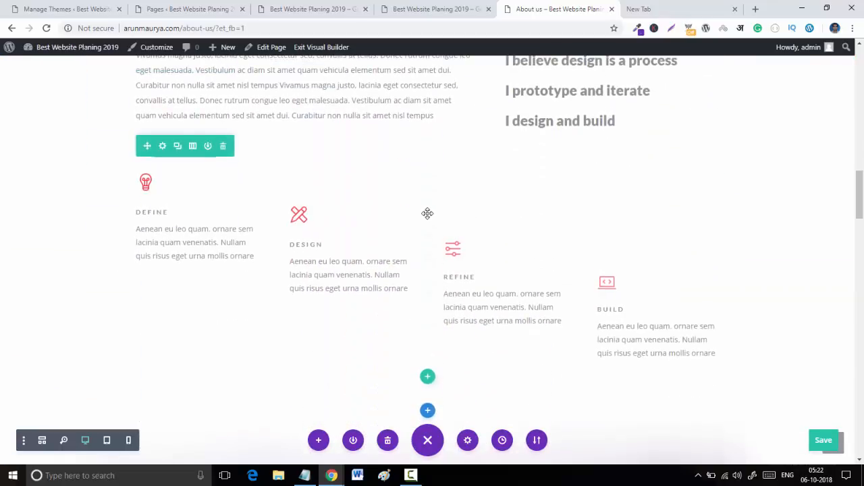
scroll(427, 213, "up", 3)
scroll(427, 213, "up", 10)
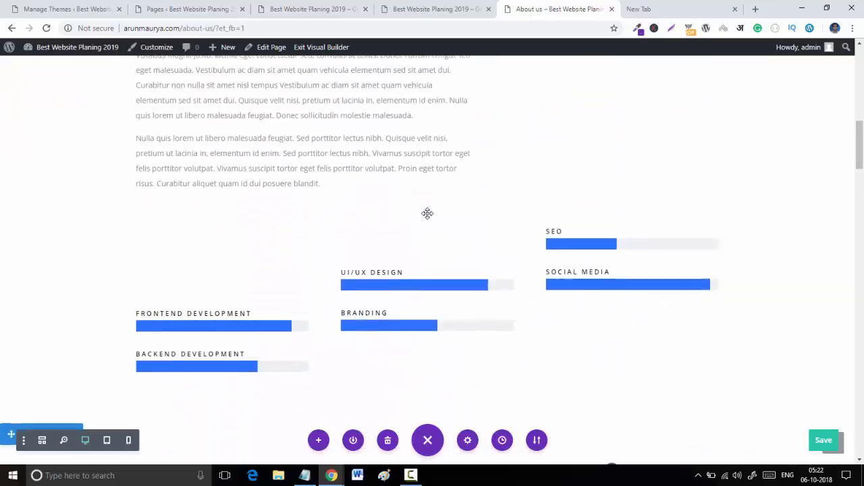
scroll(427, 214, "up", 2)
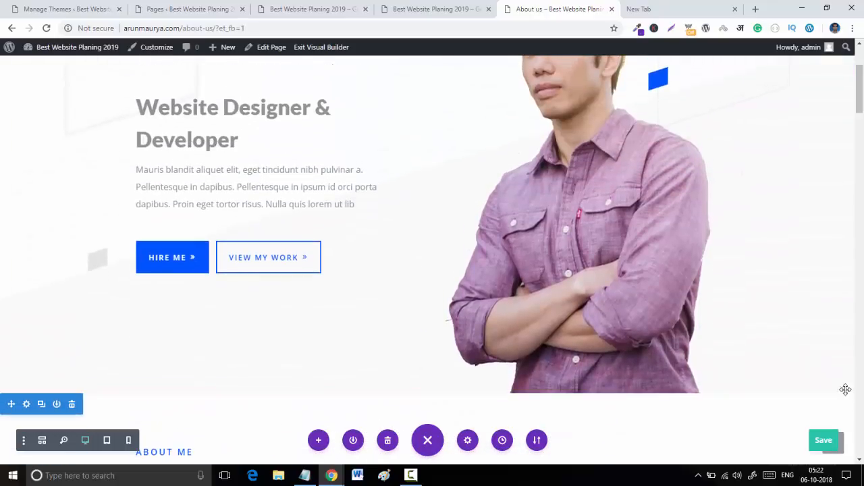
scroll(696, 309, "up", 3)
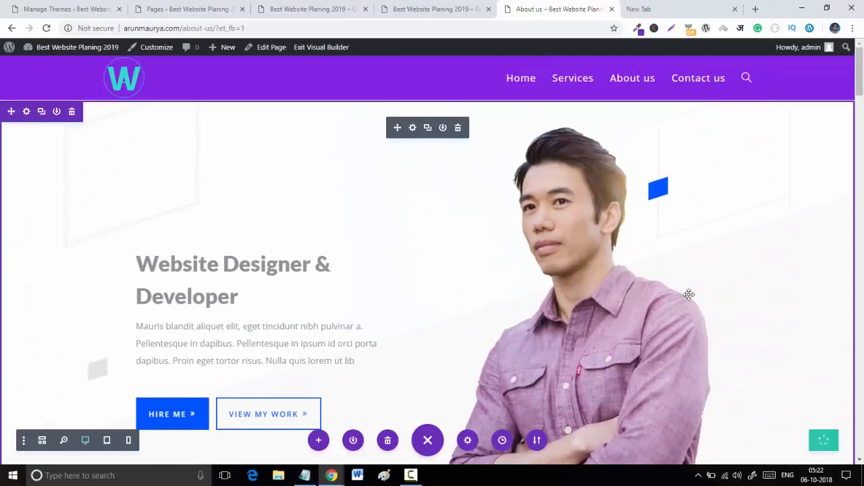
Step: Go to the site's Contact us page and open its Edit Page screen in a new browser tab
left_click(698, 79)
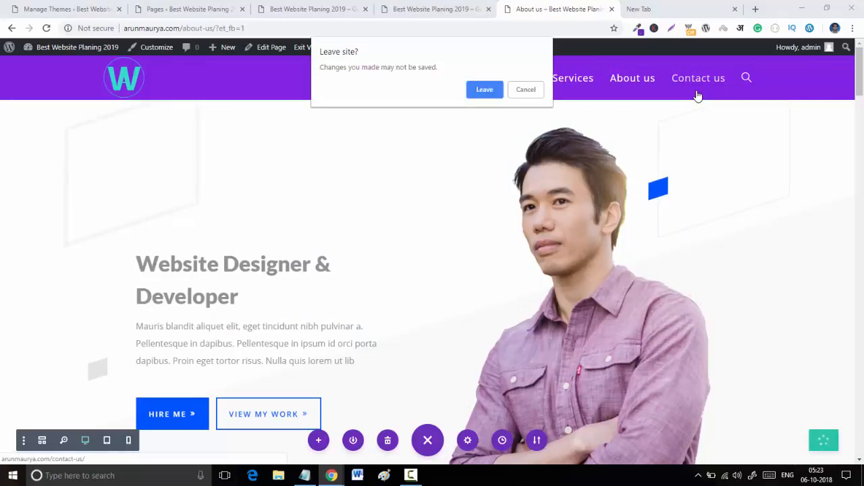
left_click(526, 90)
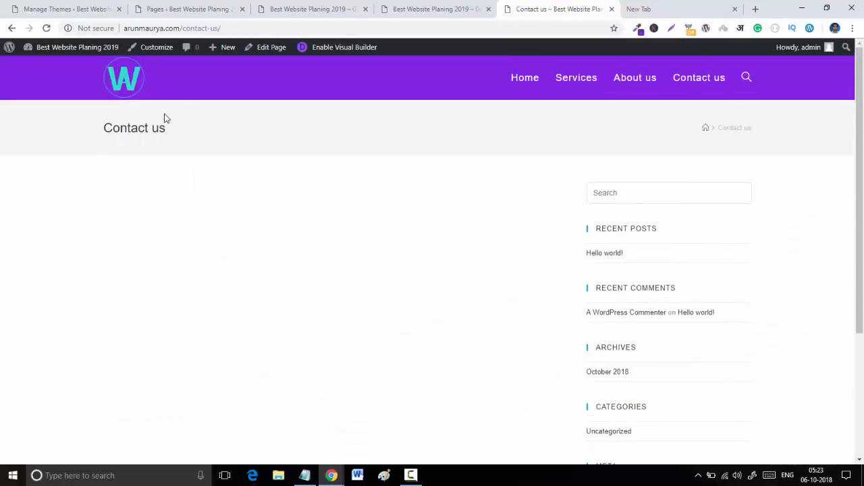
right_click(272, 52)
left_click(314, 60)
left_click(584, 9)
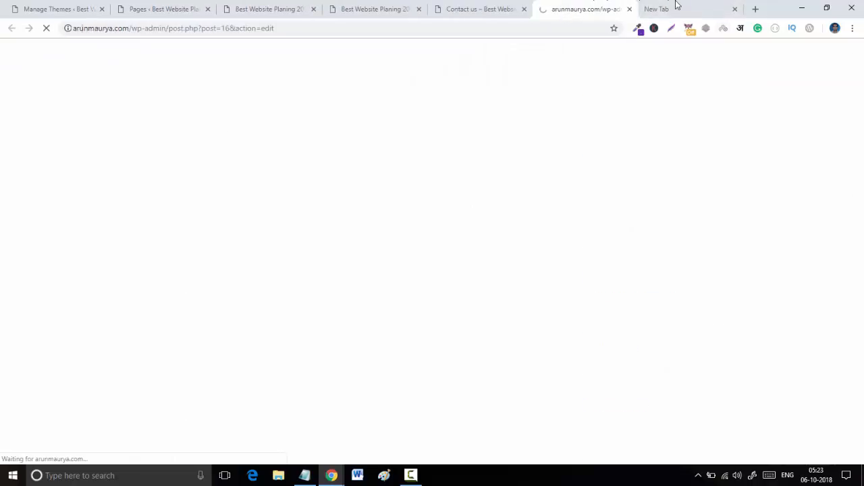
left_click(679, 5)
left_click(582, 9)
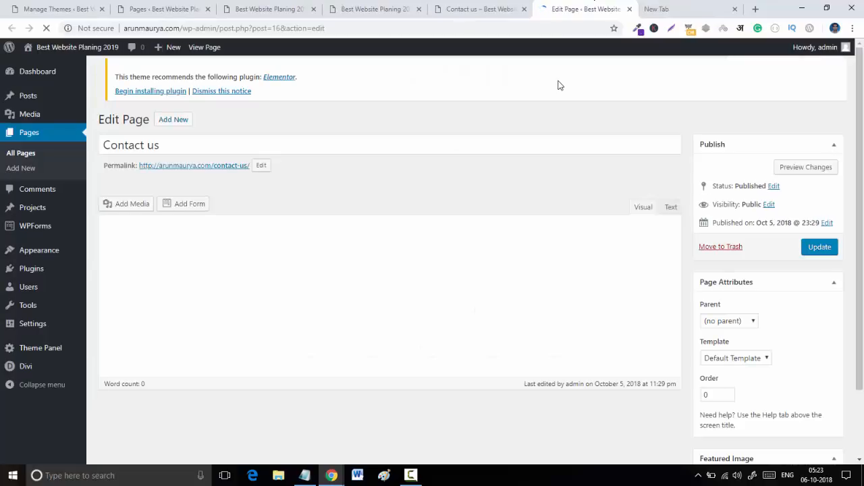
Step: Set the Contact us page's content layout to 100% Full Width and disable its page title in the OceanWP settings
scroll(518, 216, "down", 2)
scroll(519, 216, "up", 2)
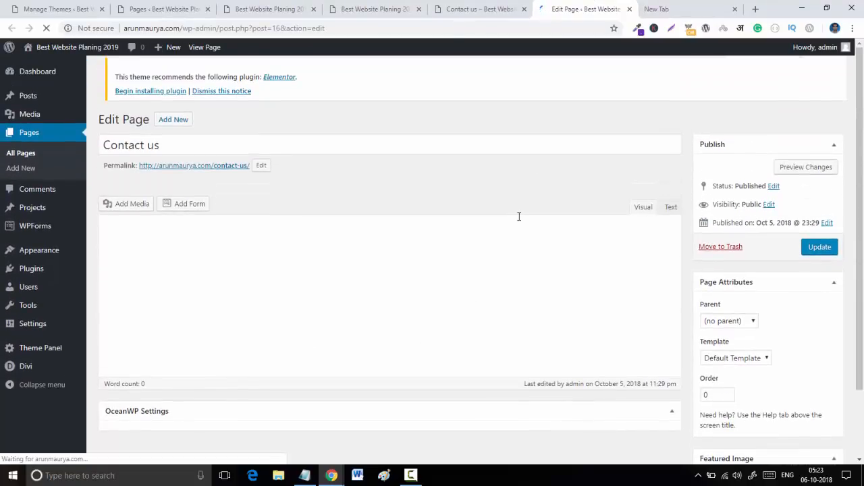
scroll(519, 217, "down", 2)
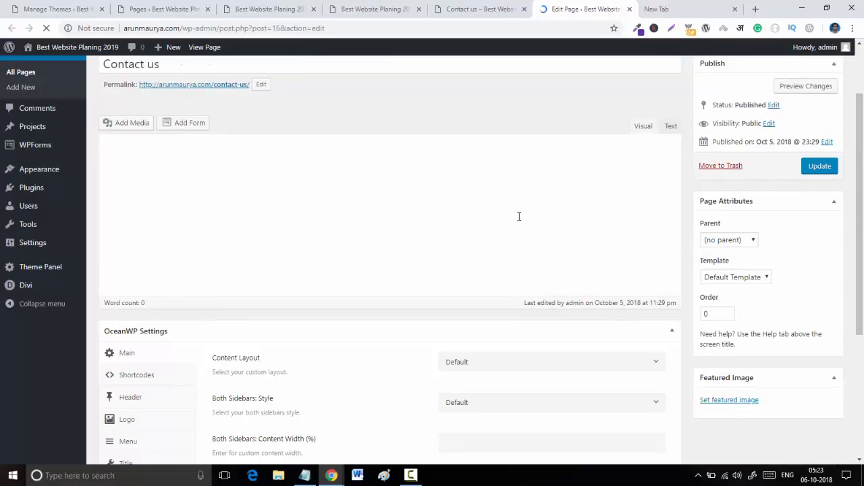
scroll(354, 245, "down", 5)
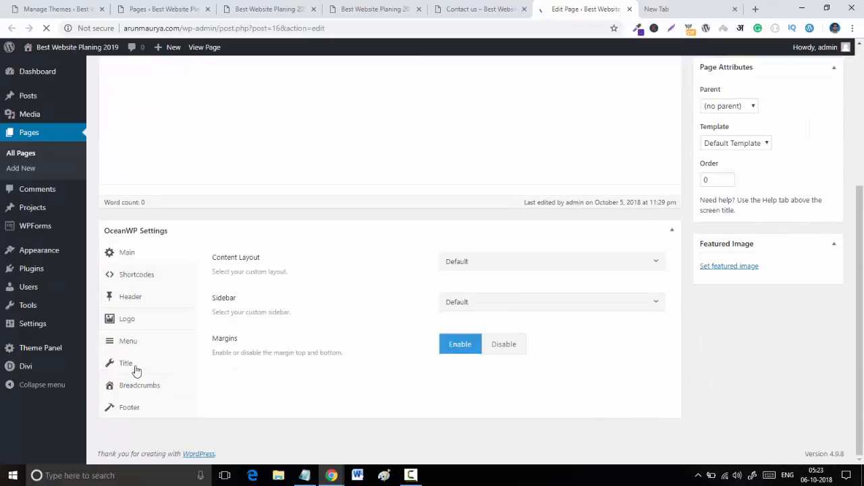
left_click(506, 289)
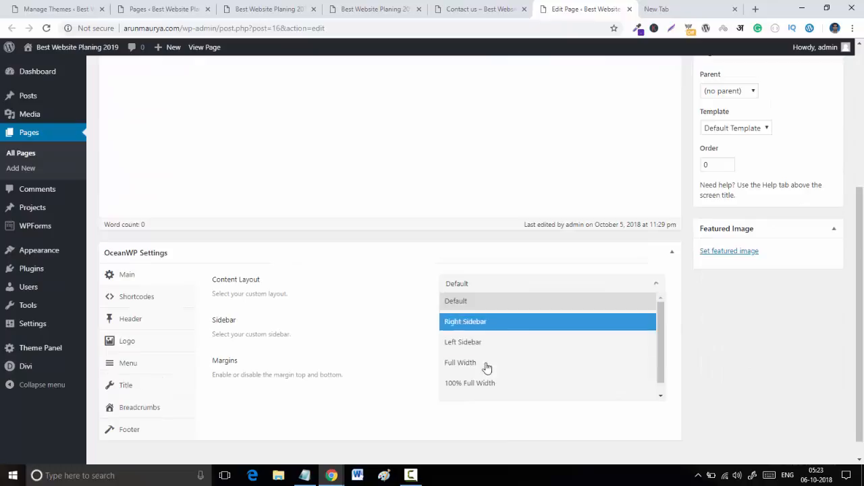
left_click(486, 384)
left_click(139, 390)
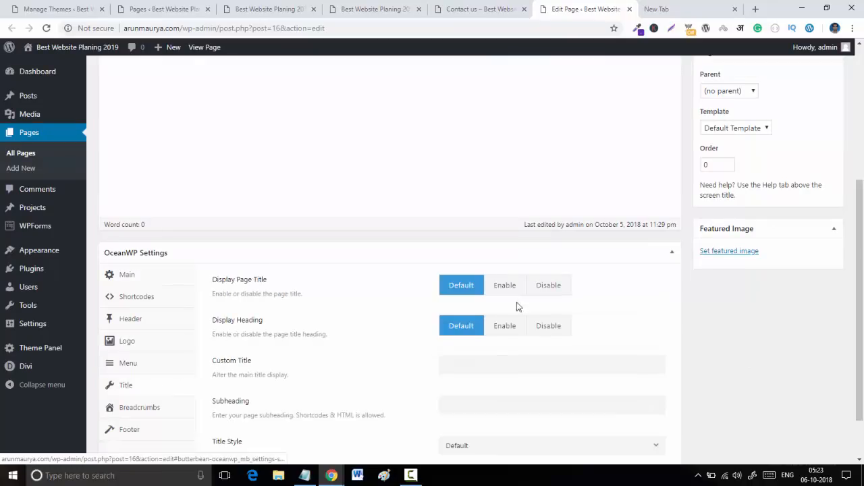
left_click(558, 287)
scroll(225, 197, "up", 4)
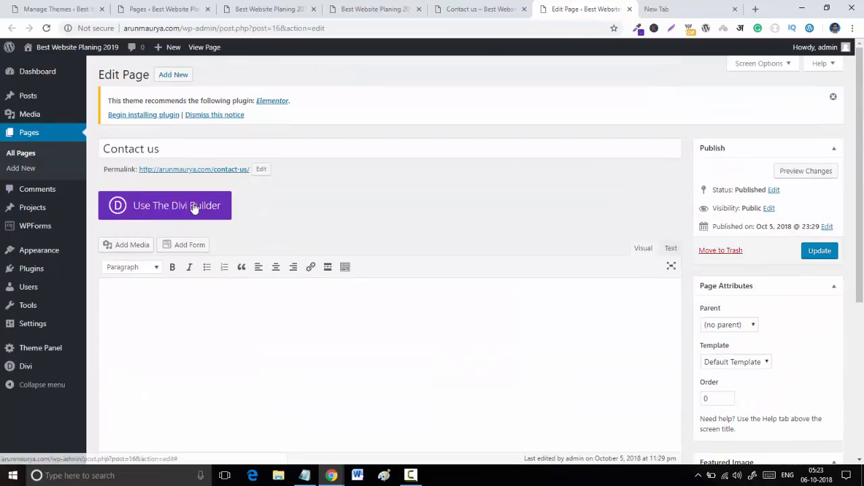
Step: Update the Contact us page and switch its editor to the Divi Builder
left_click(813, 250)
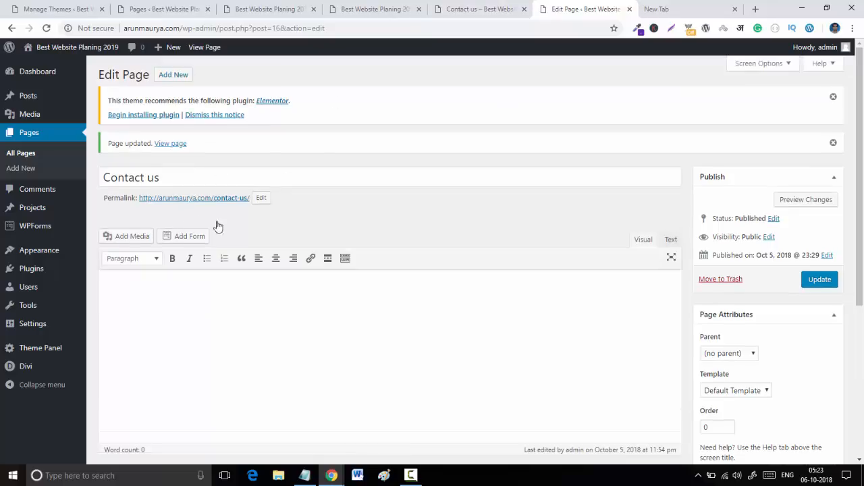
left_click(185, 238)
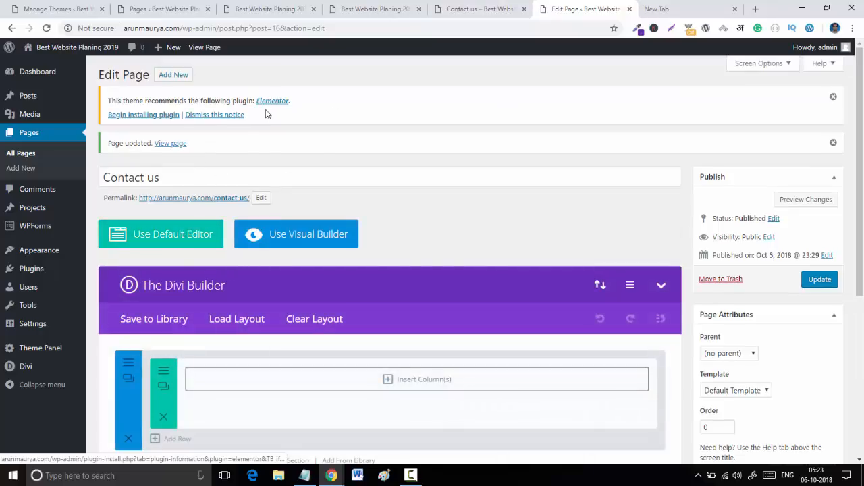
Step: Launch the Visual Builder for the Contact us page and close the old Contact us browser tab
left_click(334, 238)
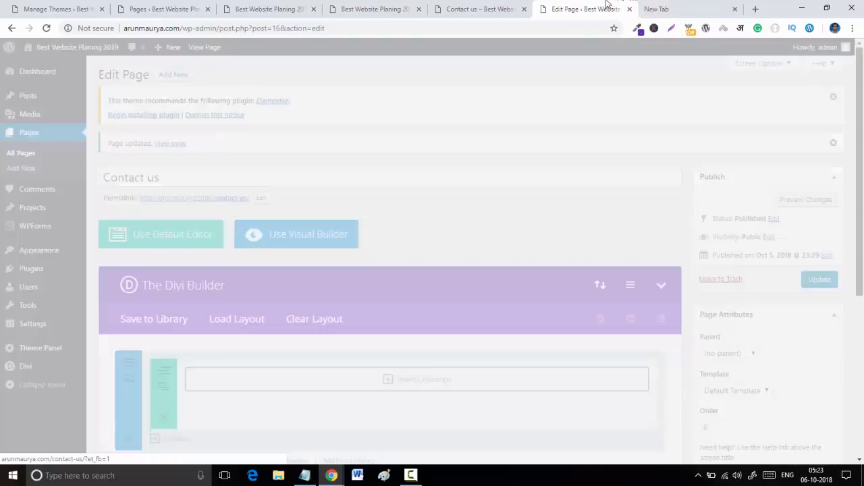
left_click(511, 12)
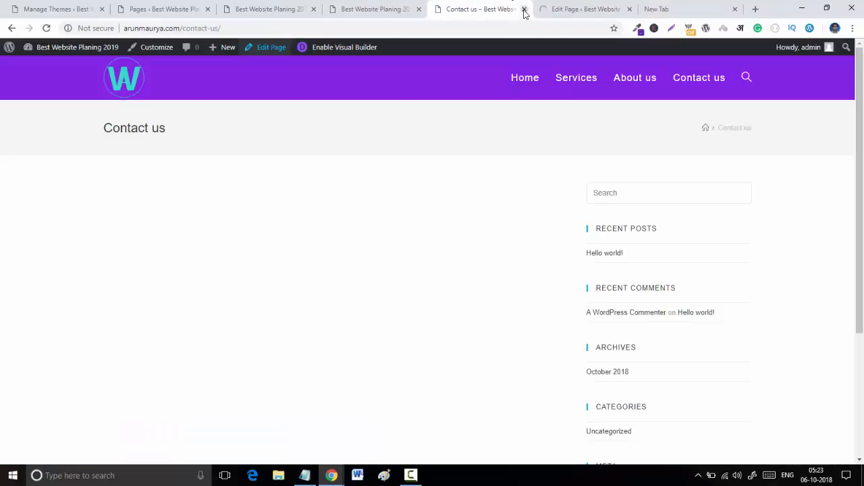
left_click(524, 9)
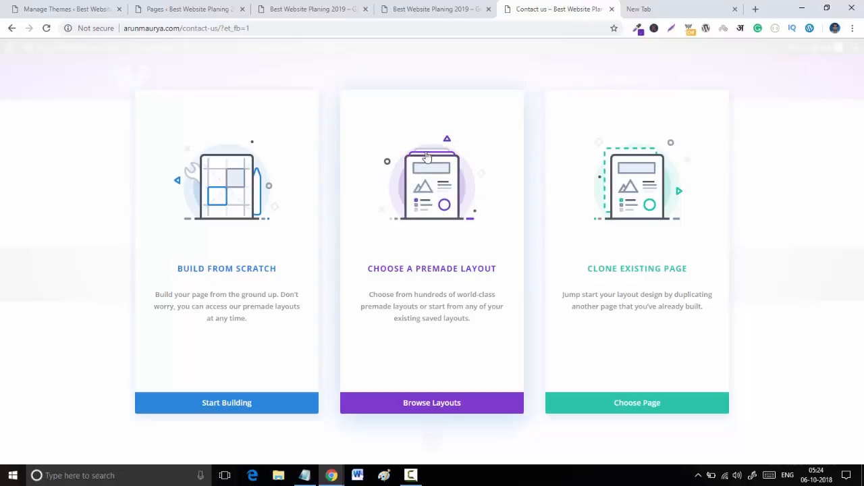
Step: Load the Contact layout from the premade Web Freelancer layout pack into the Contact us page
left_click(468, 240)
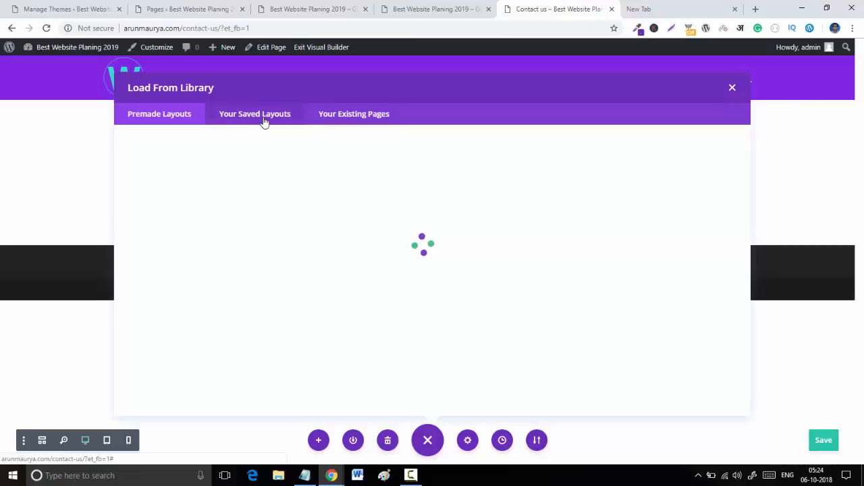
scroll(602, 275, "down", 10)
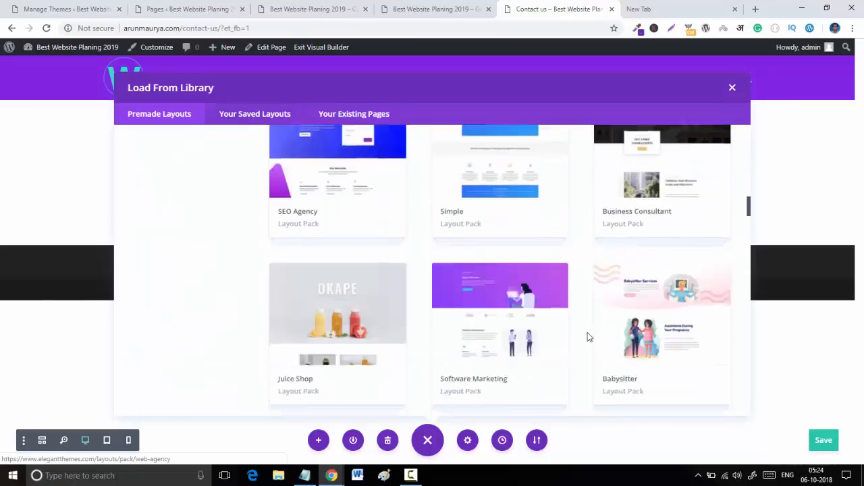
scroll(588, 337, "down", 15)
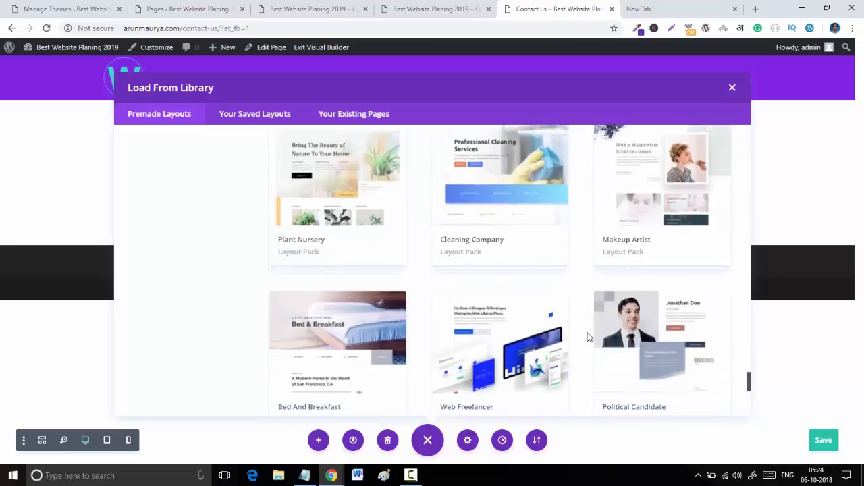
scroll(588, 338, "down", 5)
scroll(560, 315, "up", 4)
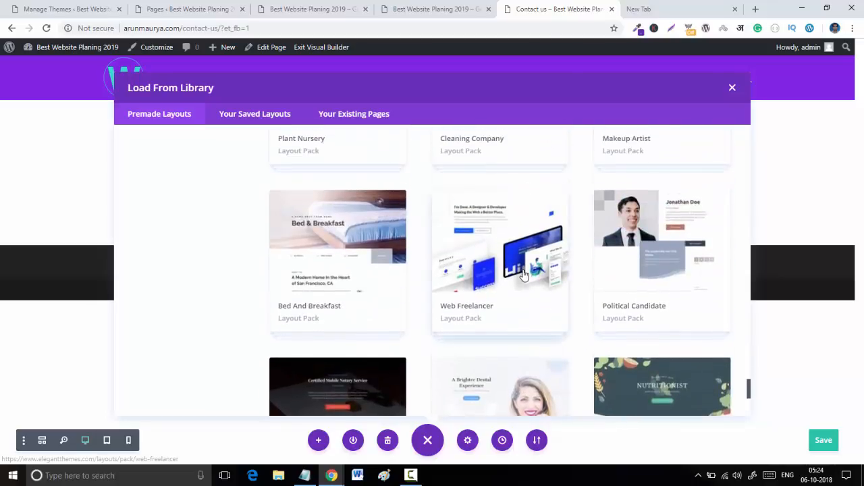
left_click(524, 274)
scroll(667, 309, "down", 3)
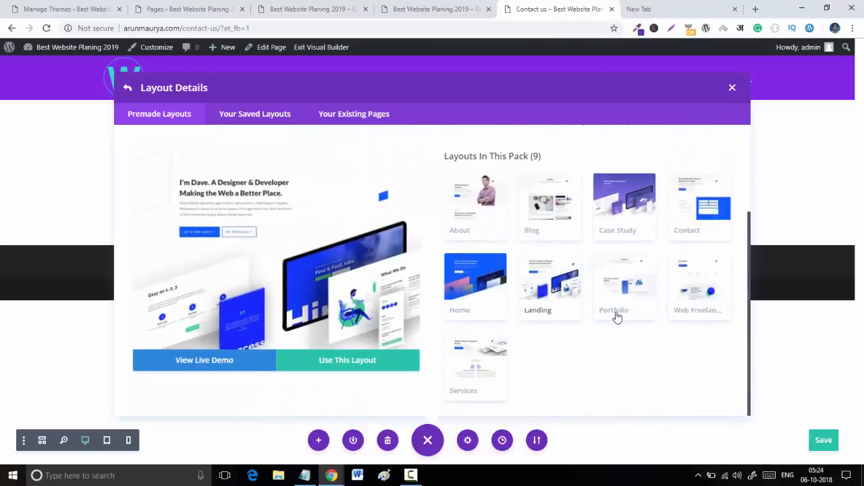
left_click(721, 227)
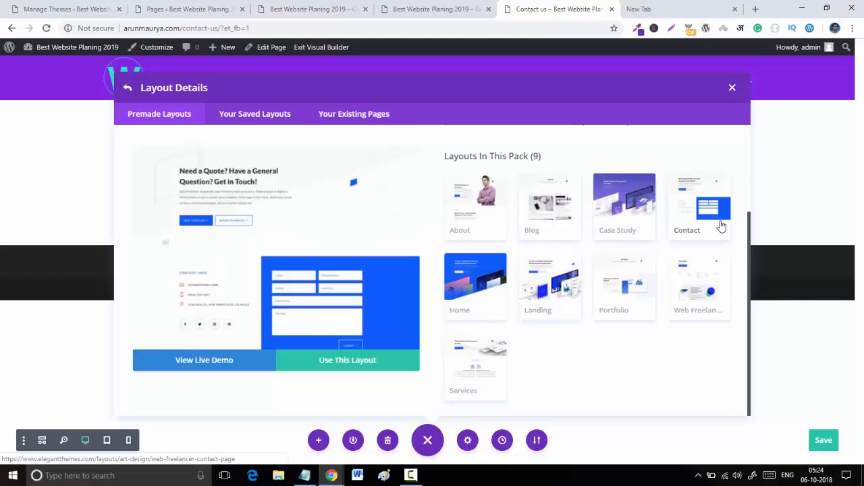
left_click(377, 360)
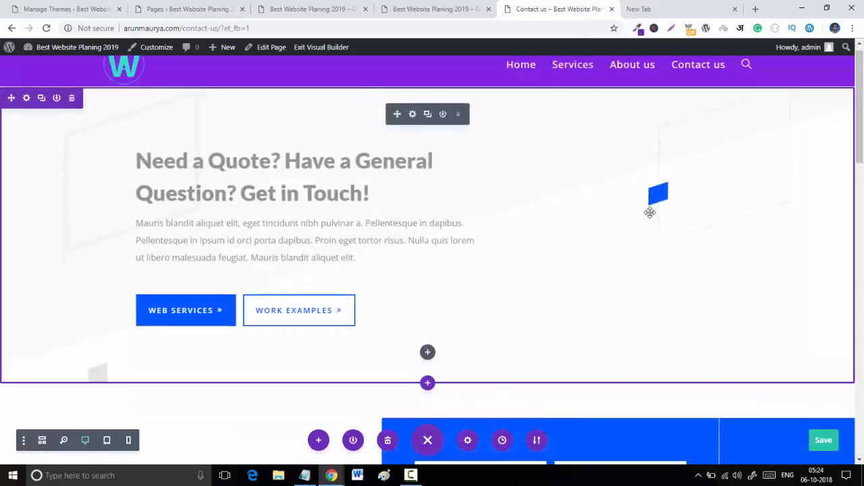
Step: Review the loaded Contact us layout down to its FAQ toggles and the call-to-action section at the page end
scroll(650, 210, "down", 15)
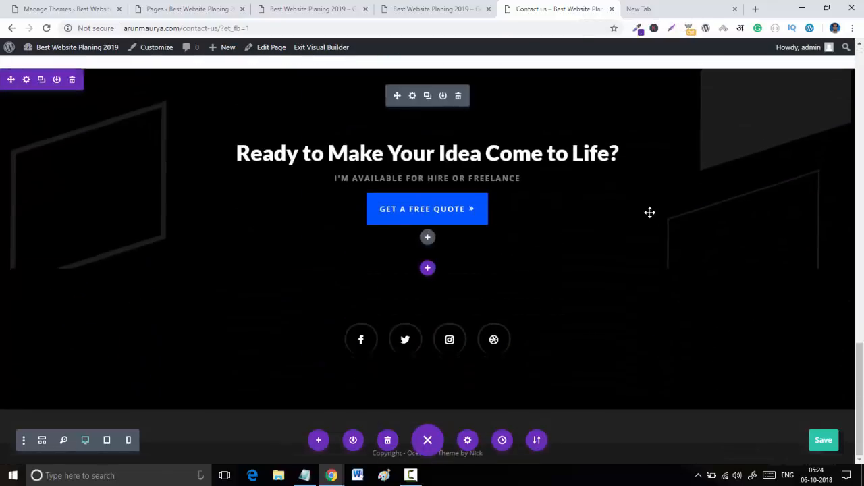
scroll(650, 213, "up", 2)
scroll(650, 212, "up", 2)
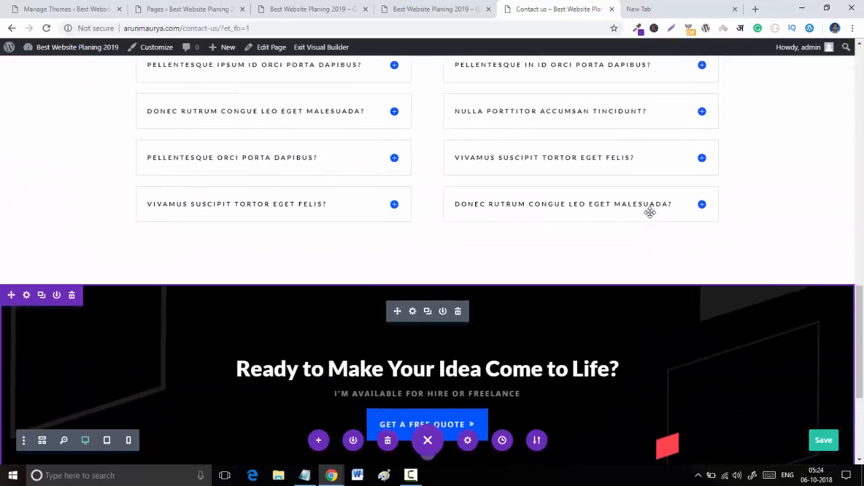
scroll(651, 212, "down", 3)
scroll(651, 213, "up", 2)
scroll(650, 212, "up", 3)
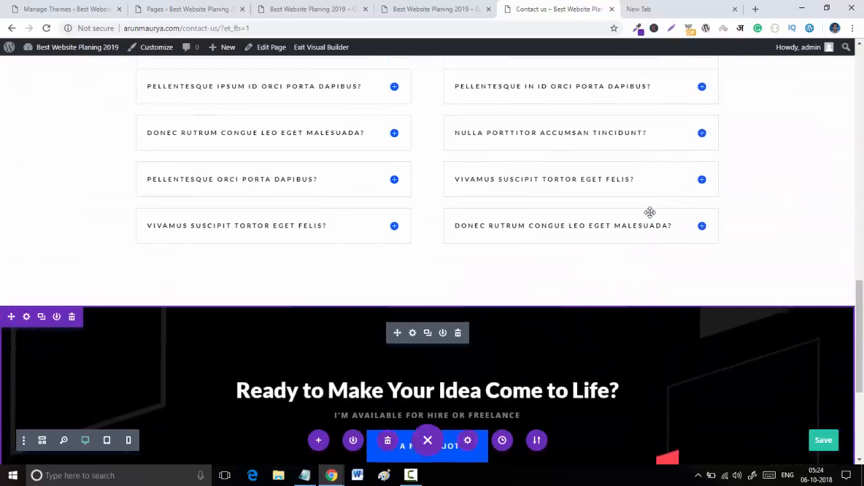